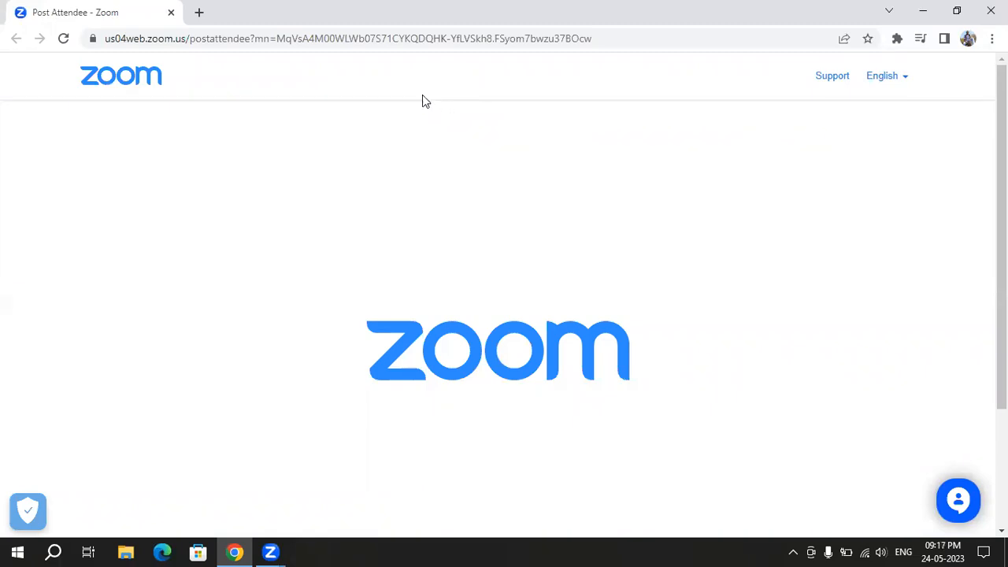
pyautogui.click(234, 551)
pyautogui.click(235, 551)
pyautogui.moveTo(235, 551); pyautogui.dragTo(248, 77)
pyautogui.click(248, 77)
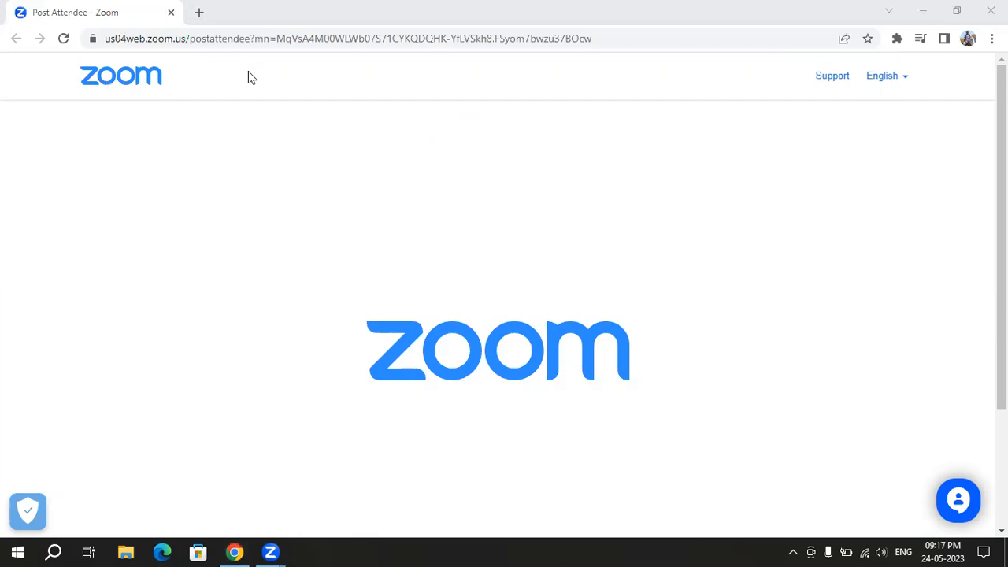
pyautogui.click(537, 121)
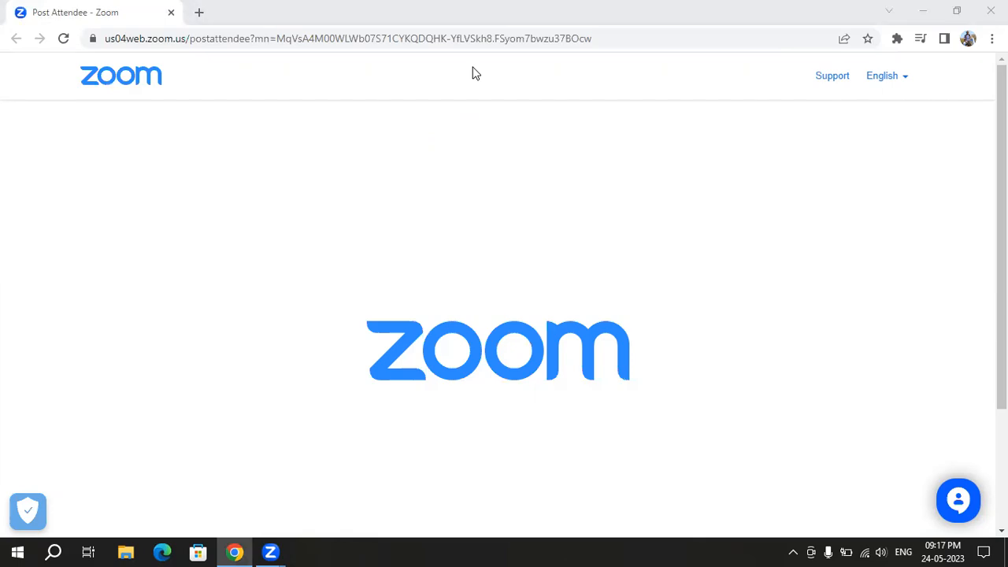
# Search the web for "download power bi desktop" in a new browser tab.
pyautogui.click(199, 12)
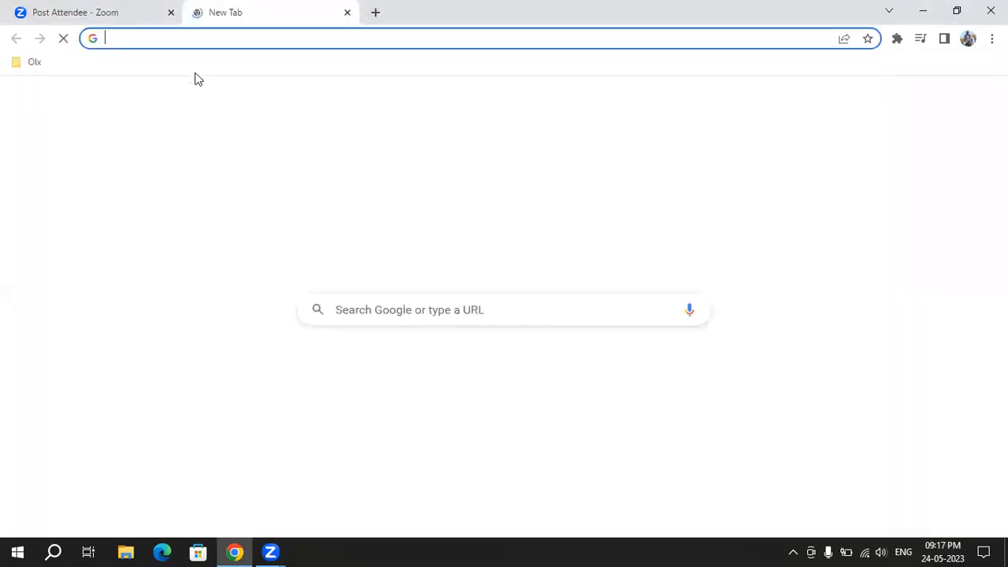
pyautogui.click(178, 39)
pyautogui.write('downlo')
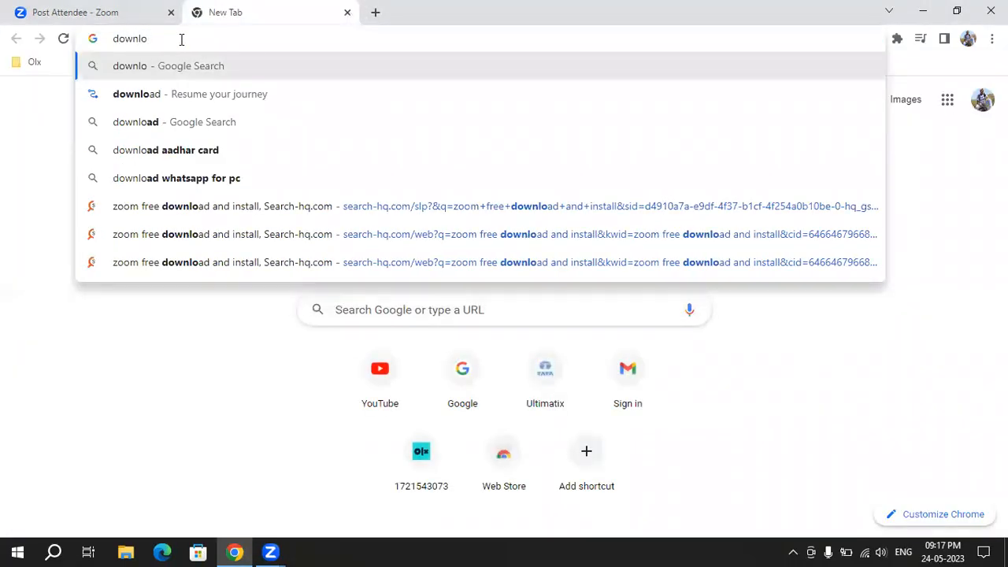
pyautogui.press('Down')
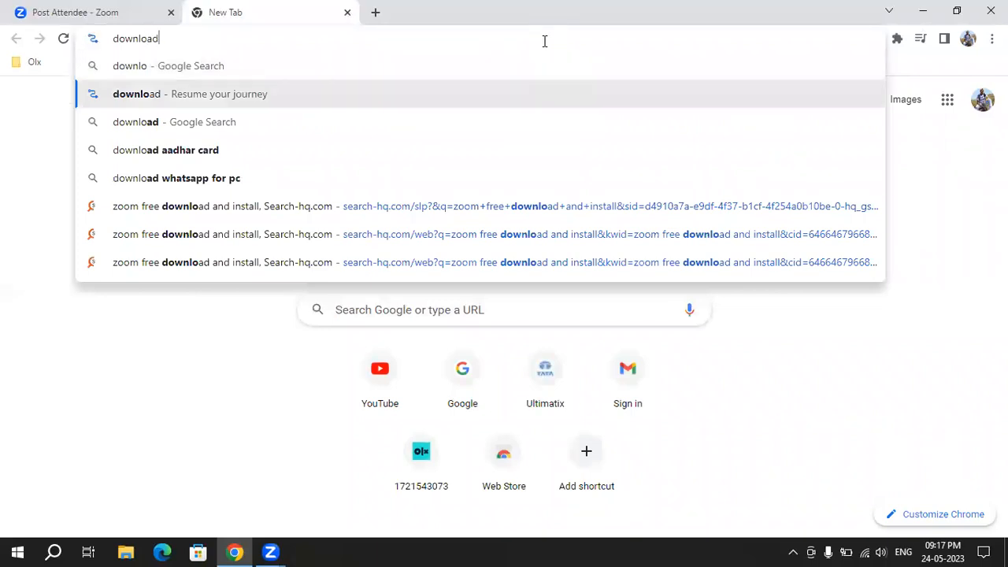
pyautogui.write('POWER')
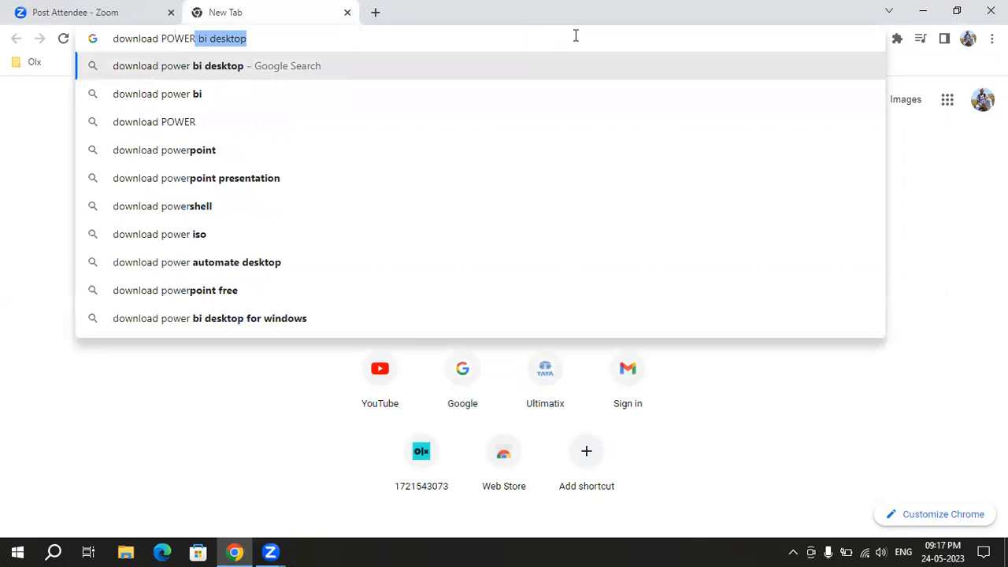
pyautogui.click(189, 67)
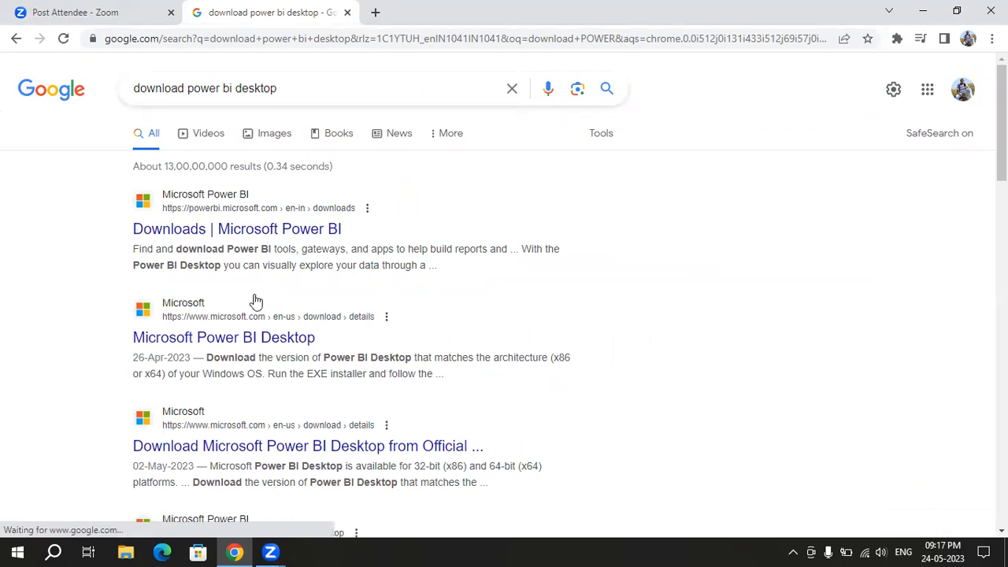
# Follow the Power BI Desktop download link on Microsoft's Power BI downloads page and get the app from the Microsoft Store.
pyautogui.click(277, 229)
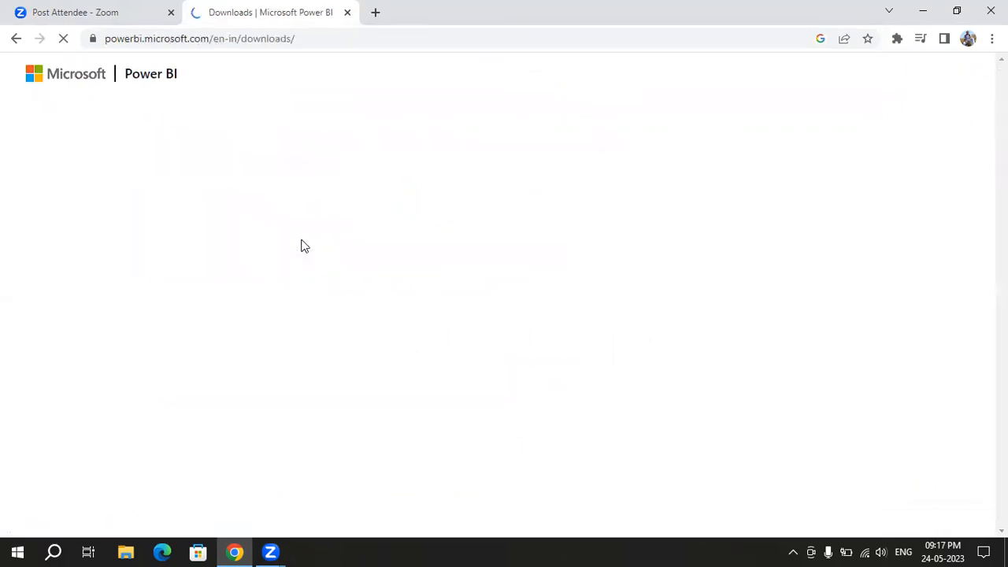
pyautogui.scroll(-1, 365, 285)
pyautogui.scroll(-2, 346, 285)
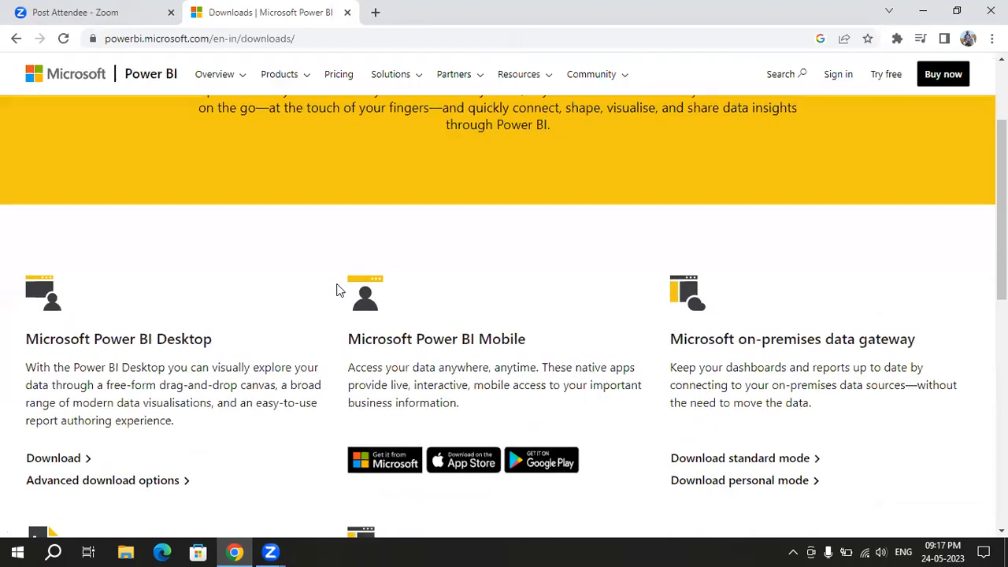
pyautogui.scroll(-1, 163, 330)
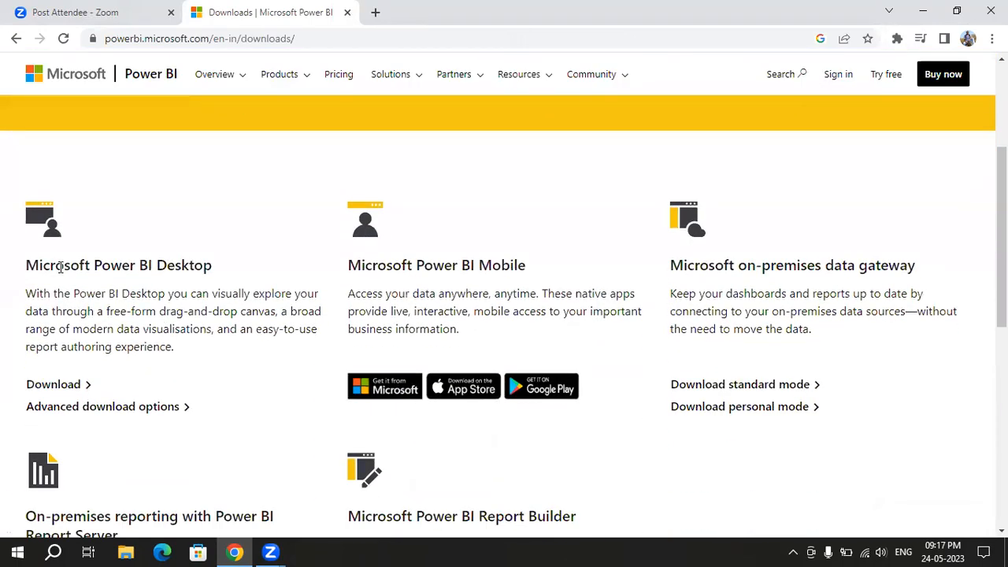
pyautogui.click(71, 390)
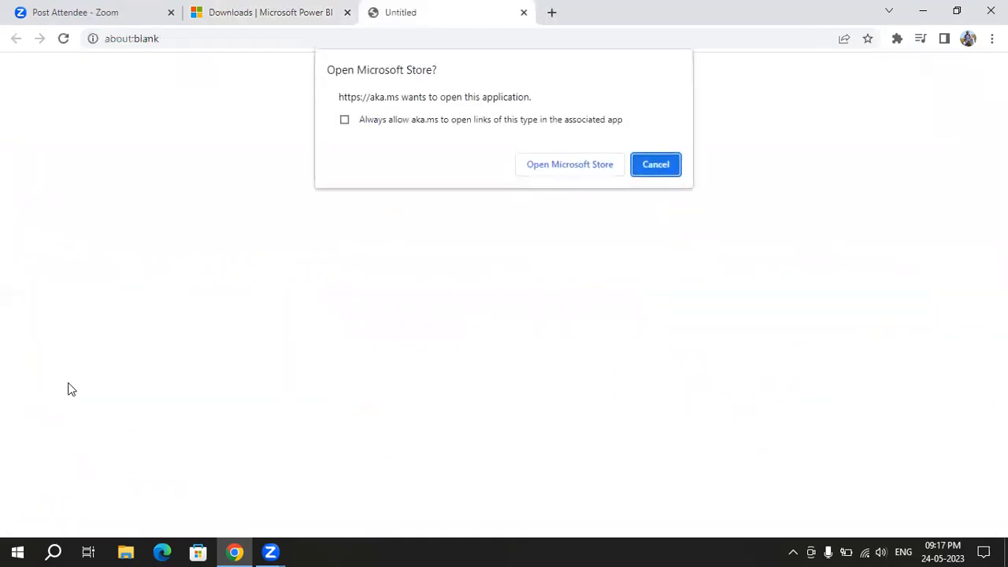
pyautogui.click(593, 174)
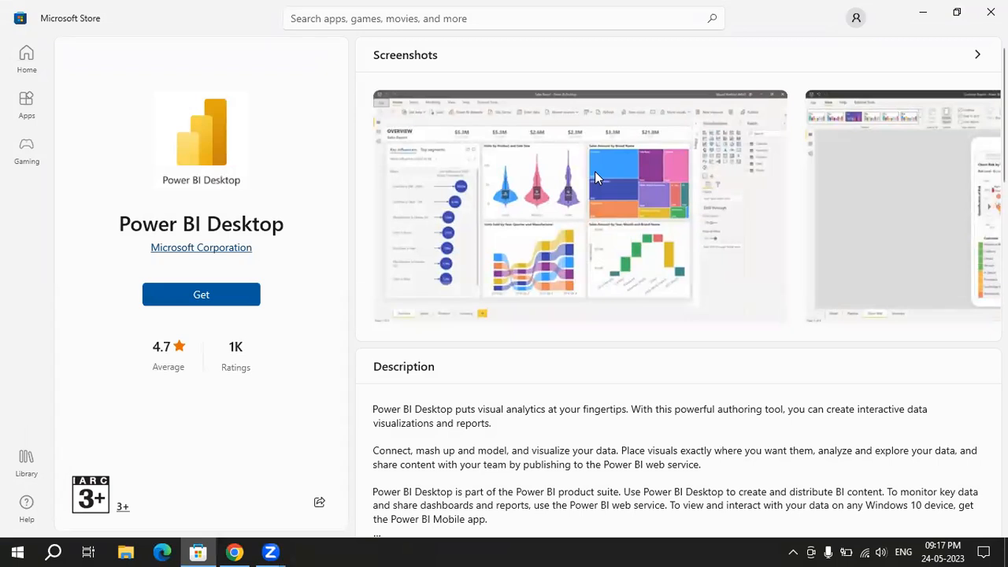
pyautogui.click(221, 293)
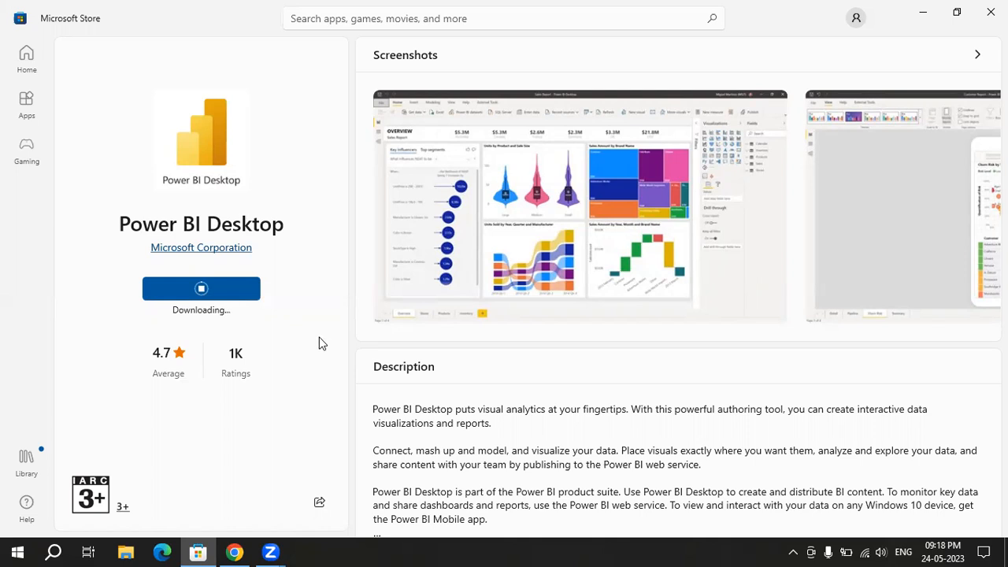
pyautogui.click(271, 551)
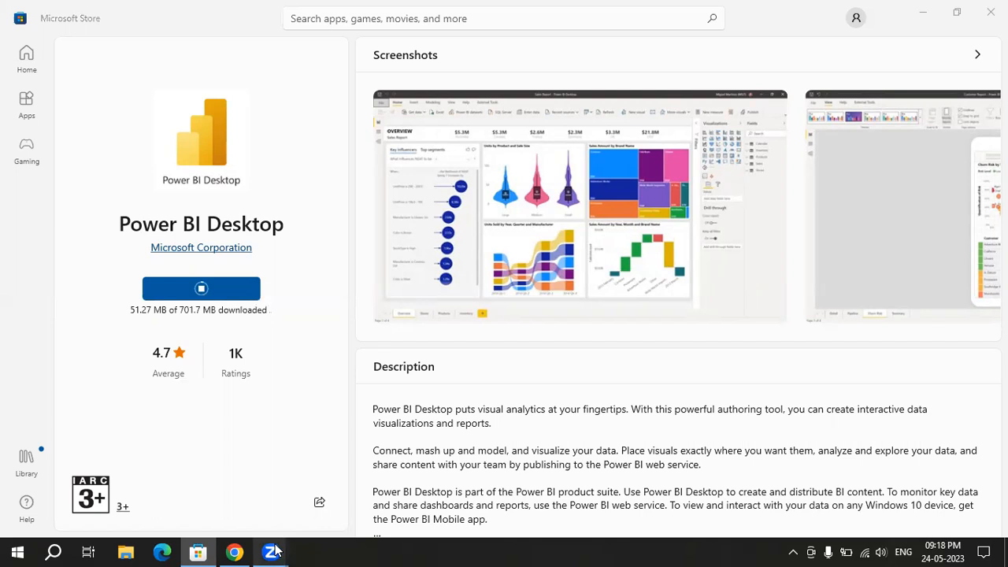
pyautogui.click(288, 509)
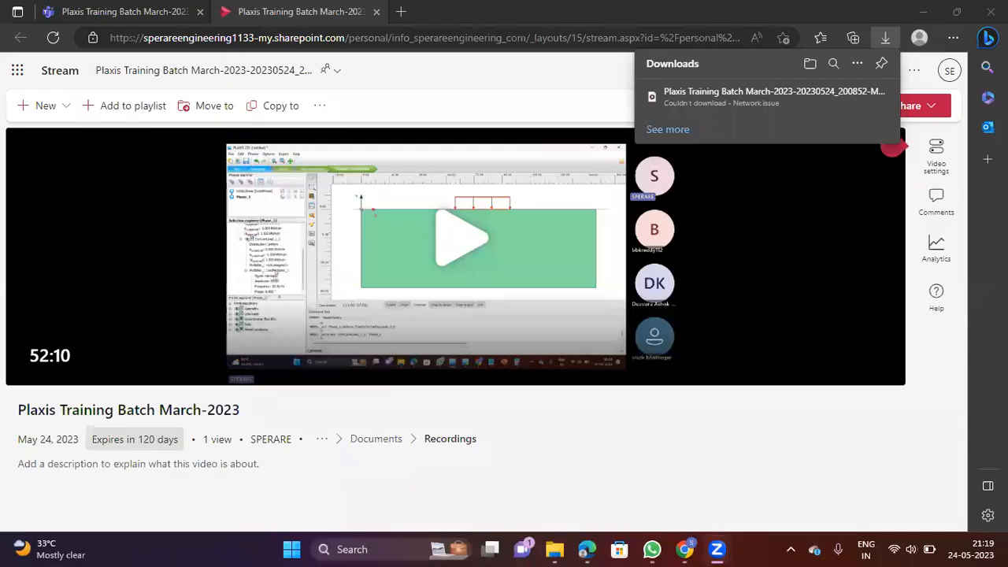
# Minimize the open browser windows, launch Power BI Desktop and dismiss its start screen.
pyautogui.click(925, 9)
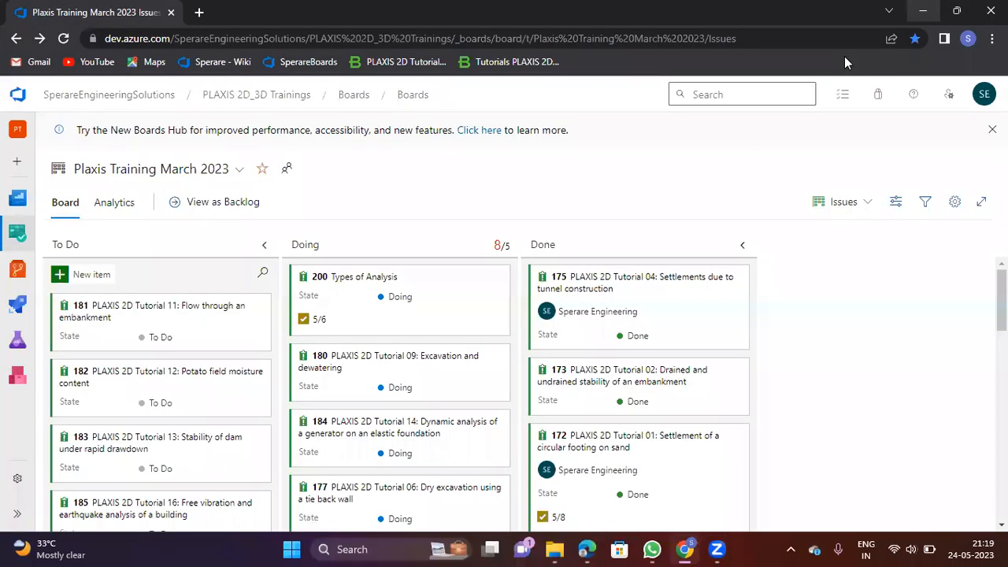
pyautogui.click(925, 10)
pyautogui.click(385, 549)
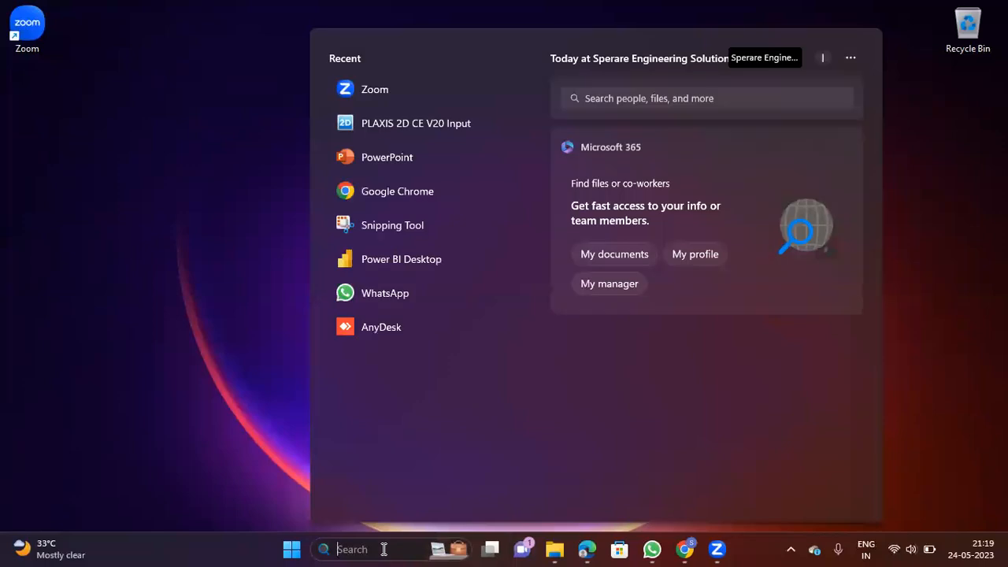
pyautogui.write('powe')
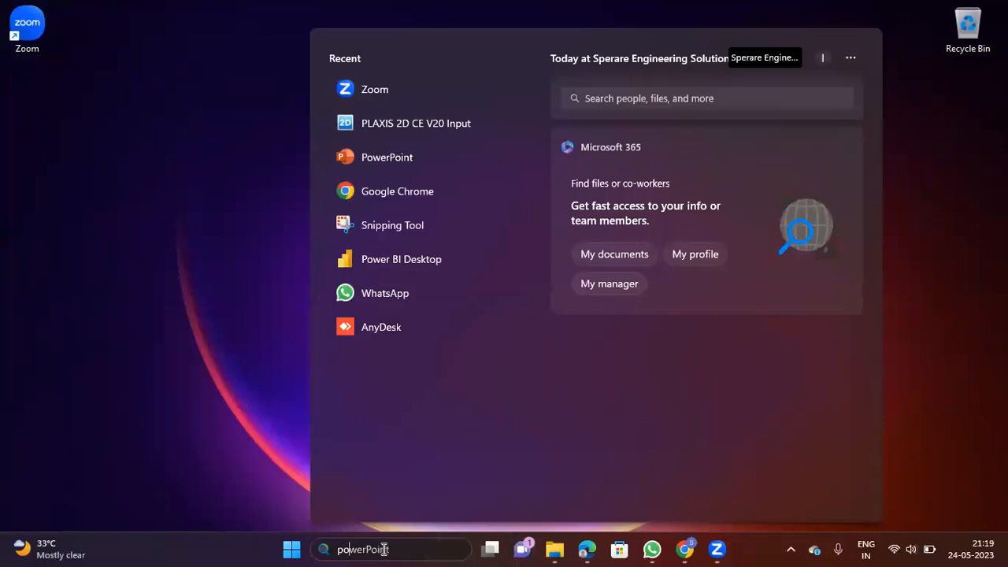
pyautogui.write('r')
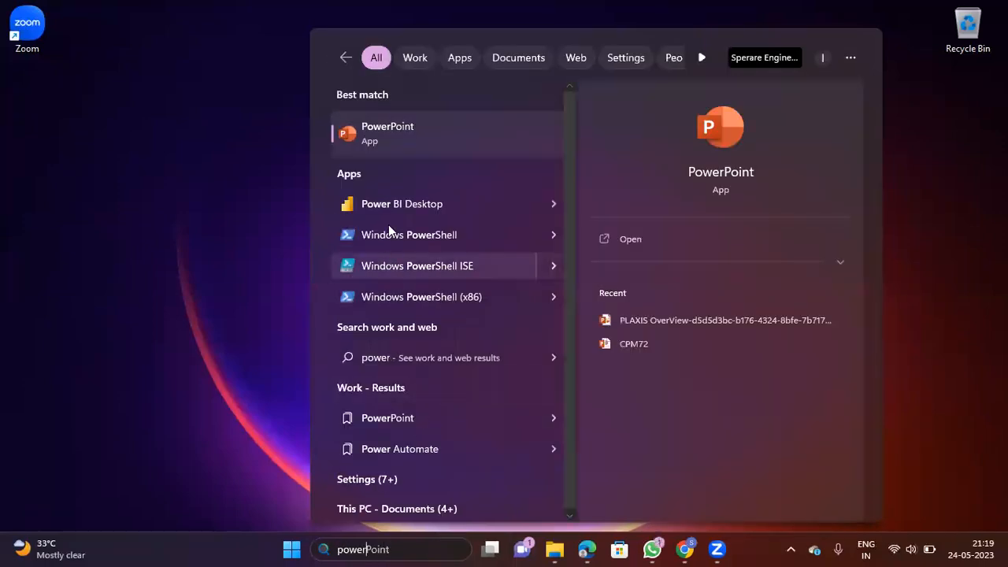
pyautogui.click(391, 204)
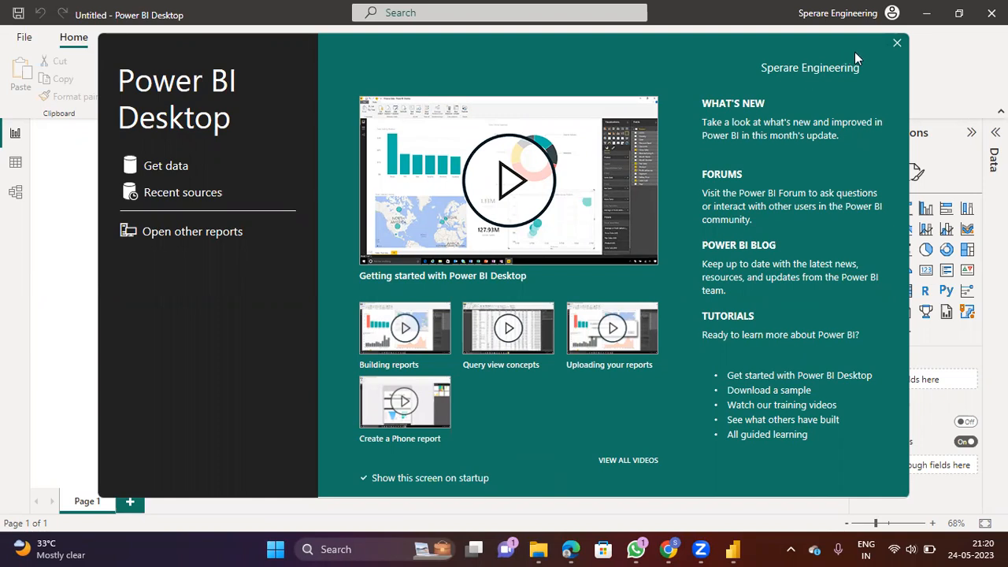
pyautogui.click(896, 45)
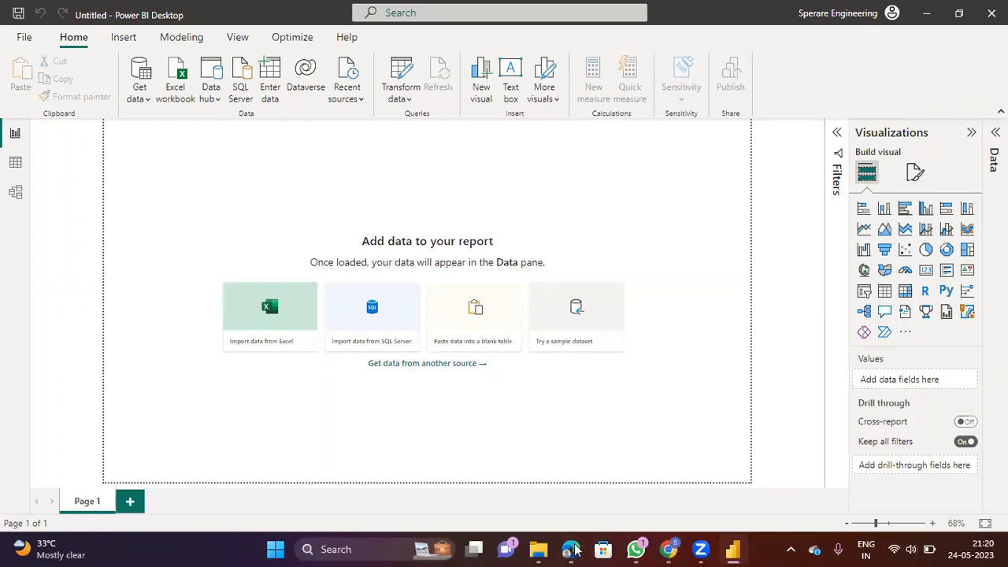
# Open draw.io in a new Edge tab and dismiss the device storage dialog to reach a blank diagram.
pyautogui.click(415, 36)
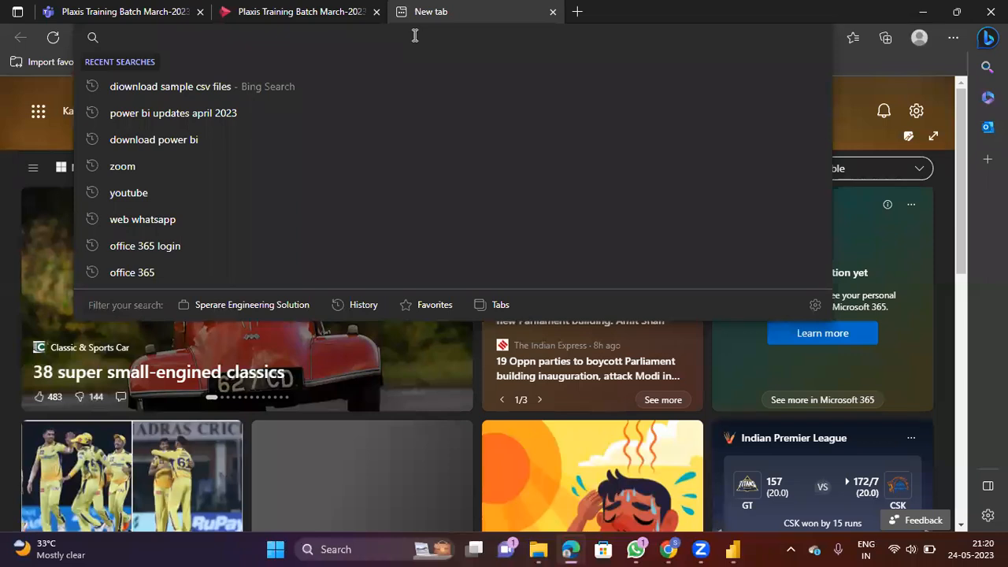
pyautogui.write('draw')
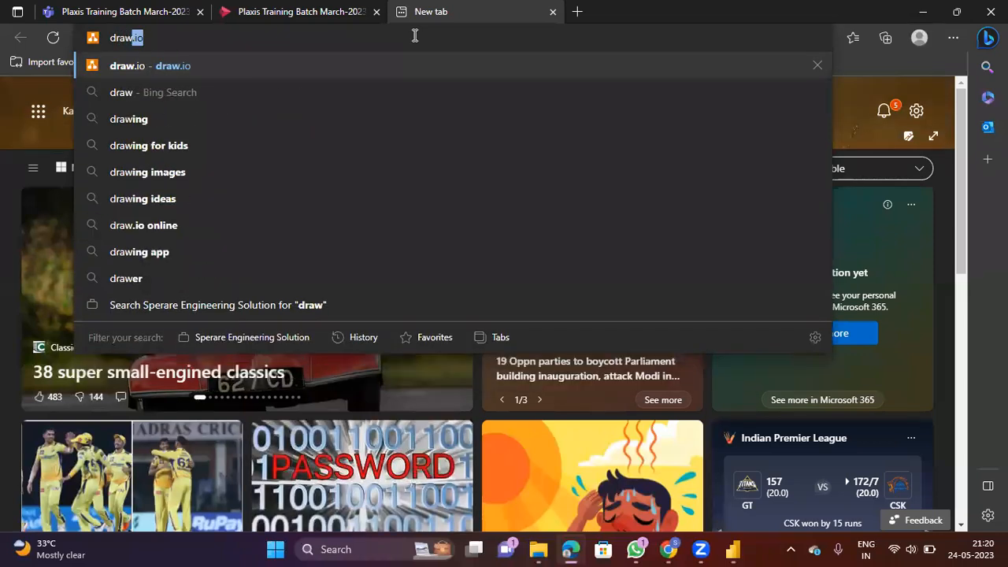
pyautogui.write('.')
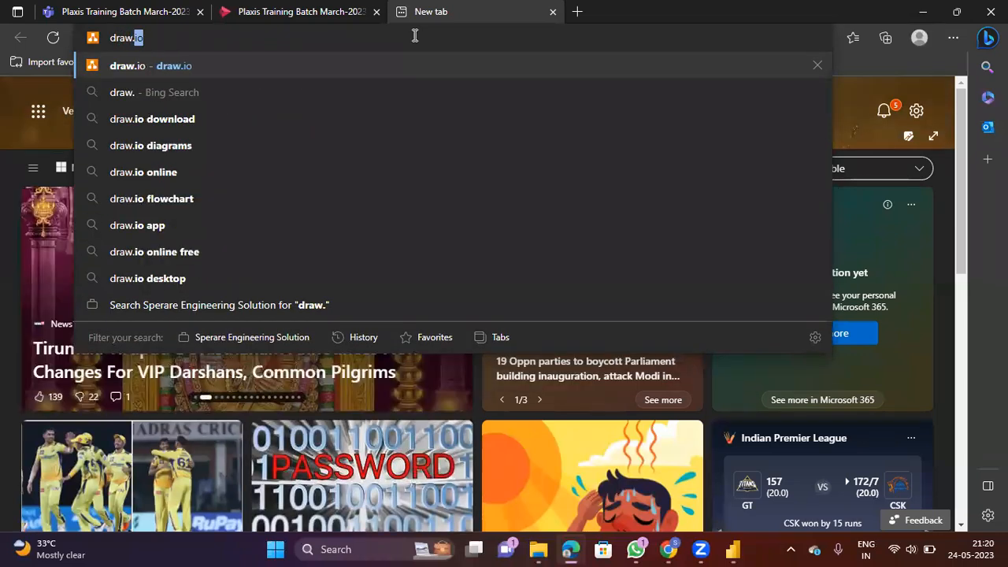
pyautogui.press('Return')
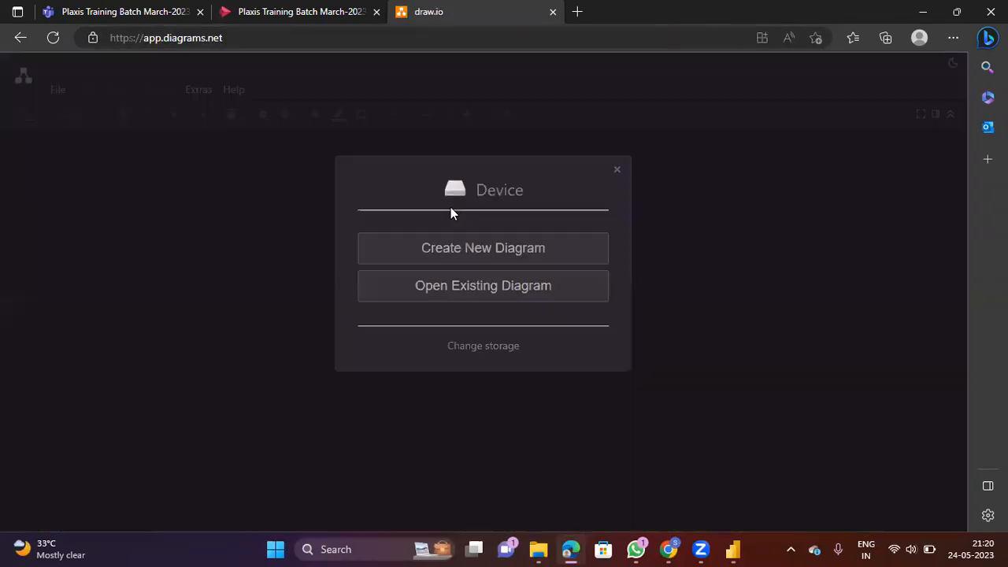
pyautogui.doubleClick(617, 171)
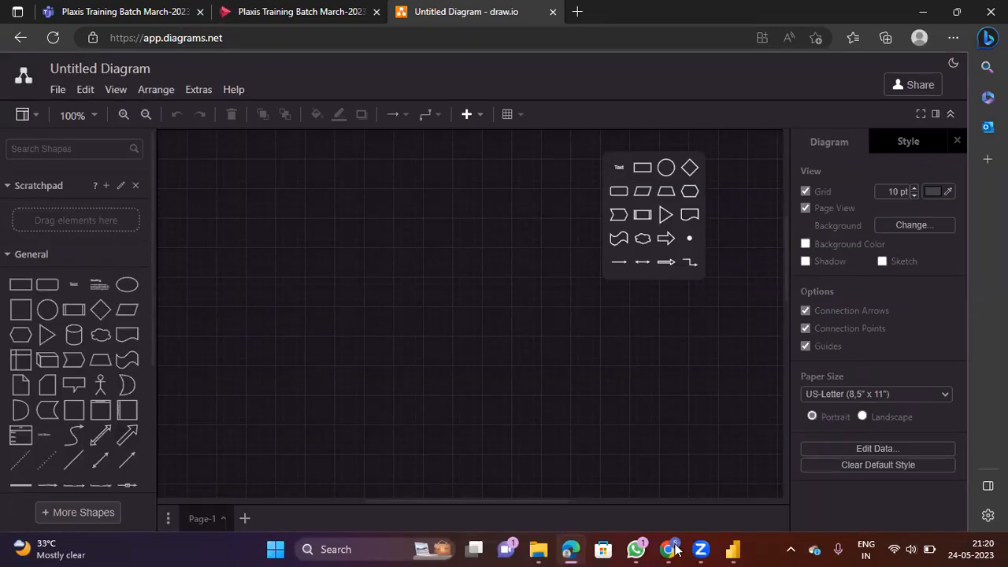
pyautogui.click(223, 42)
pyautogui.write('draw')
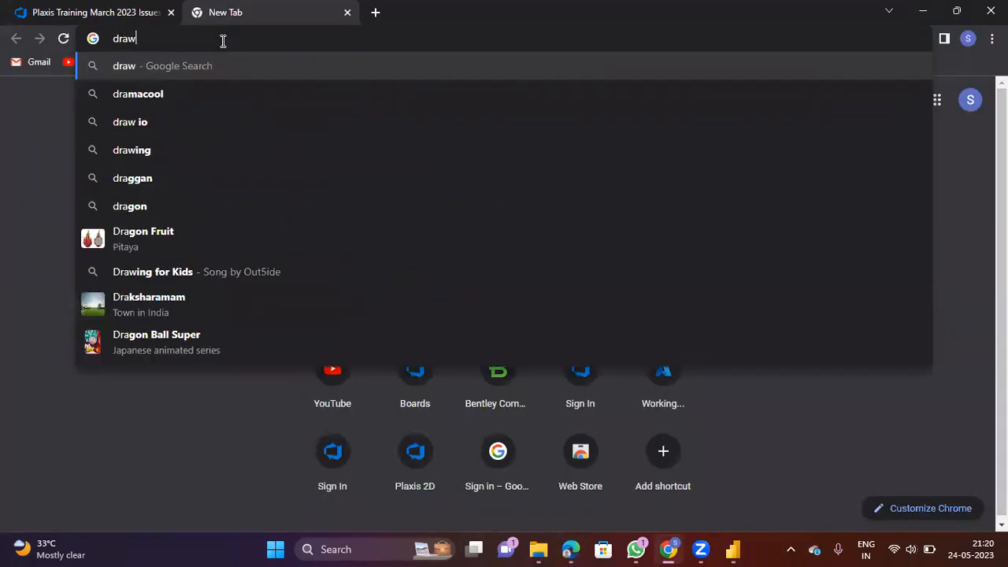
pyautogui.press('Down')
pyautogui.press('Down')
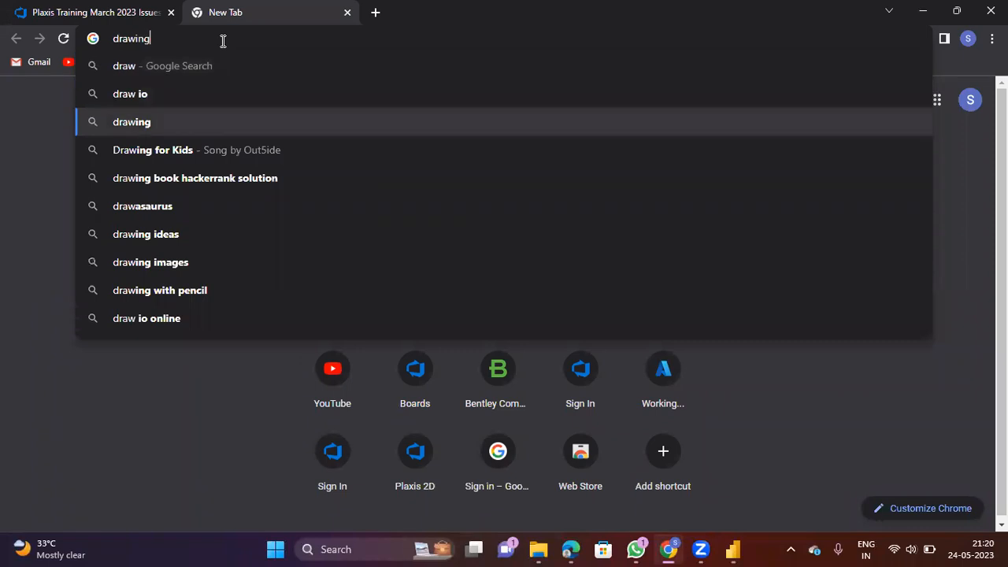
pyautogui.press('Up')
pyautogui.press('Return')
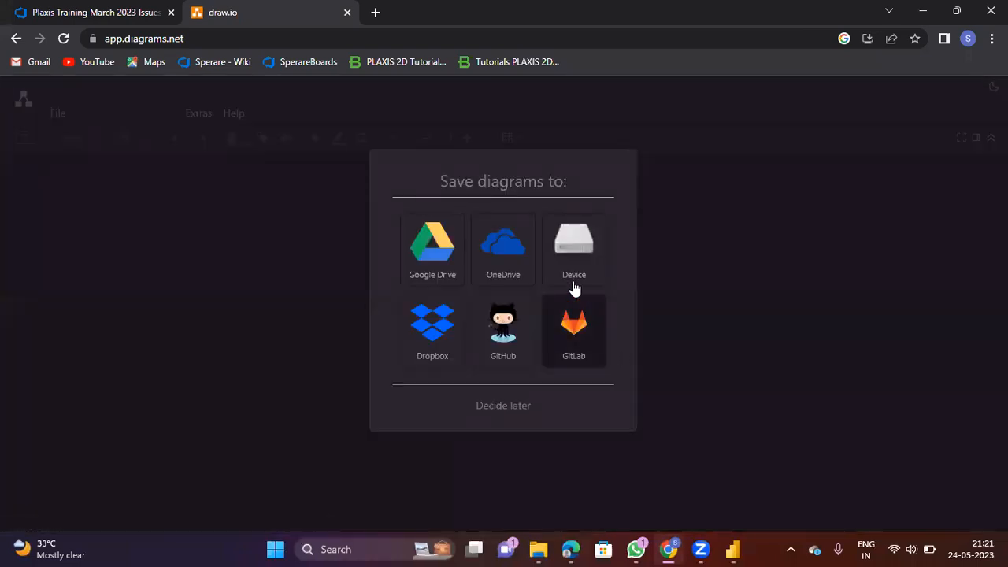
pyautogui.click(574, 275)
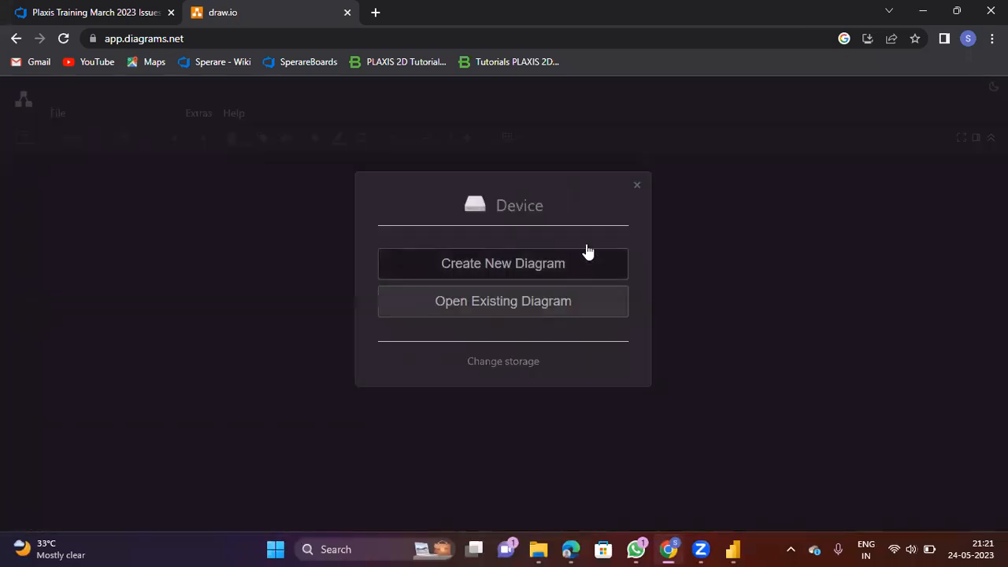
pyautogui.click(636, 187)
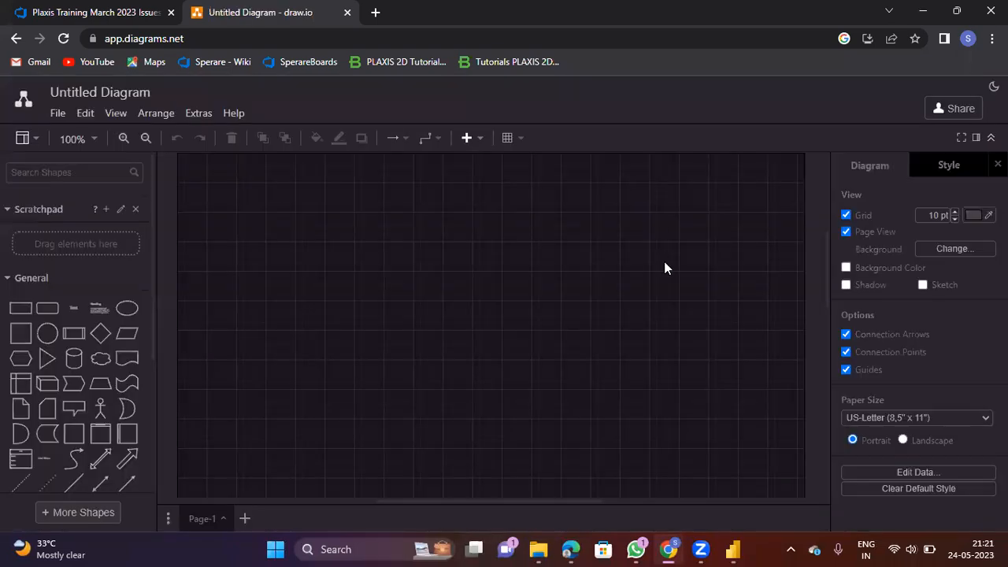
pyautogui.click(347, 12)
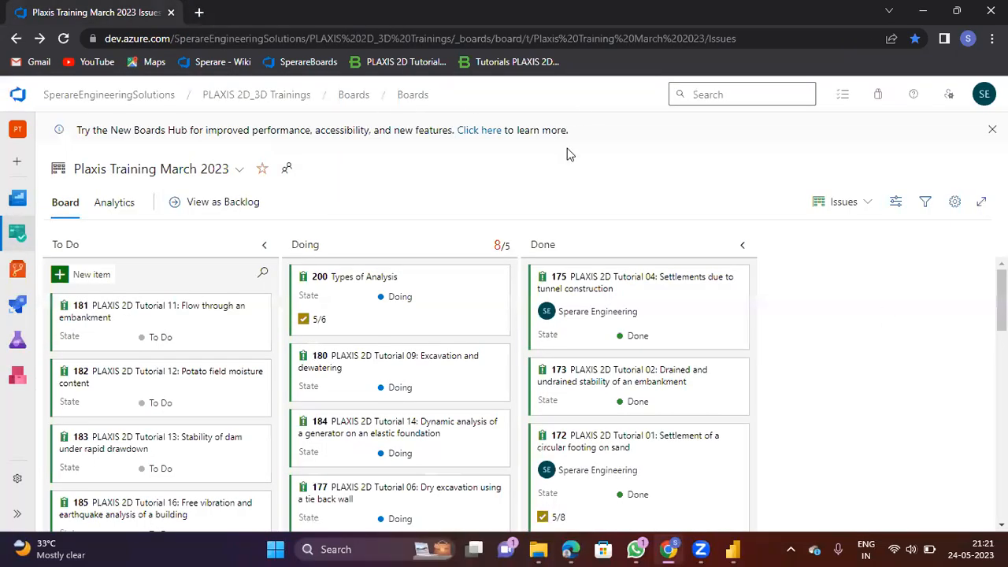
pyautogui.click(925, 13)
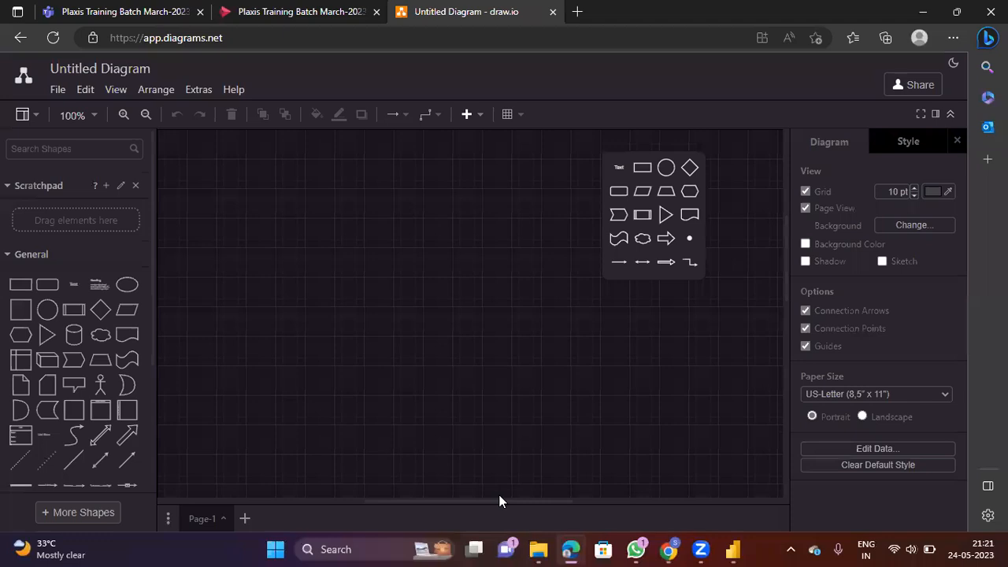
# Switch the draw.io appearance to Light.
pyautogui.click(952, 64)
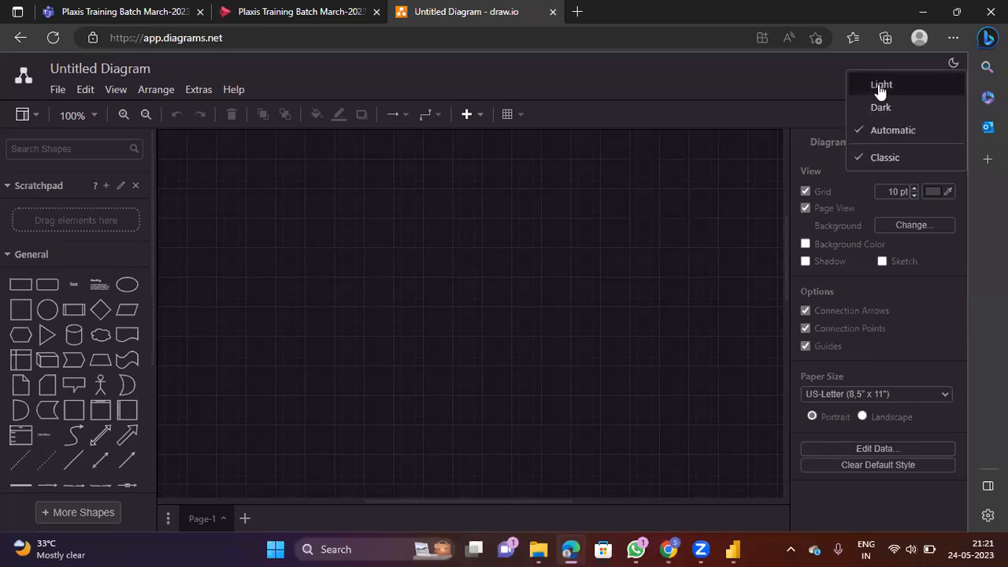
pyautogui.click(882, 85)
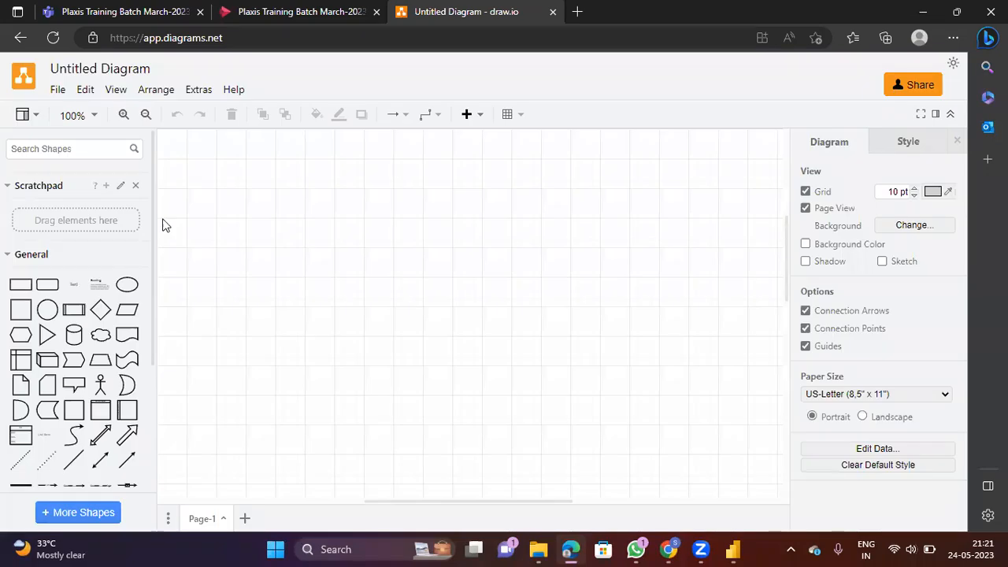
# Open the 123.drawio file from this device and dismiss the Get Desktop banner.
pyautogui.click(57, 92)
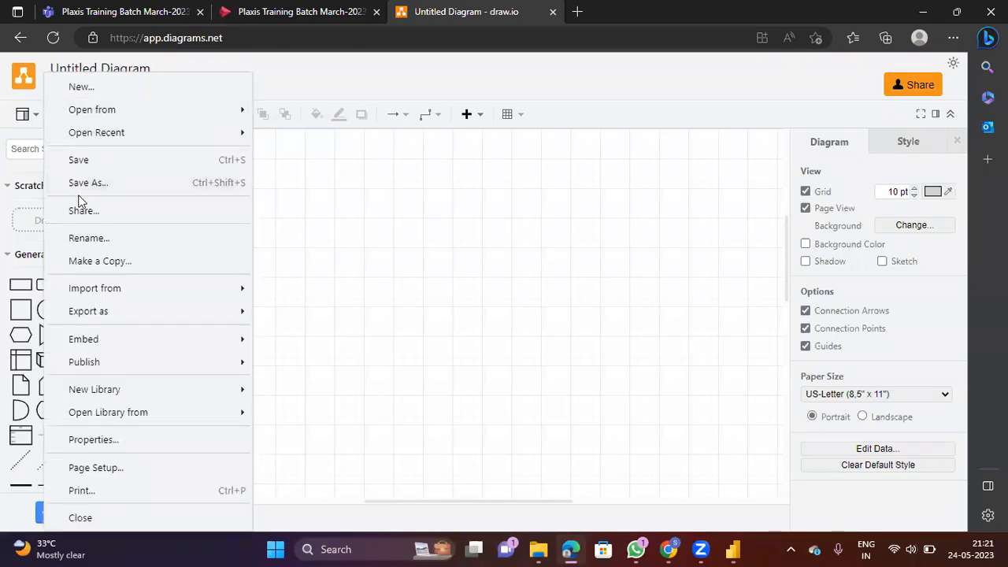
pyautogui.moveTo(94, 119)
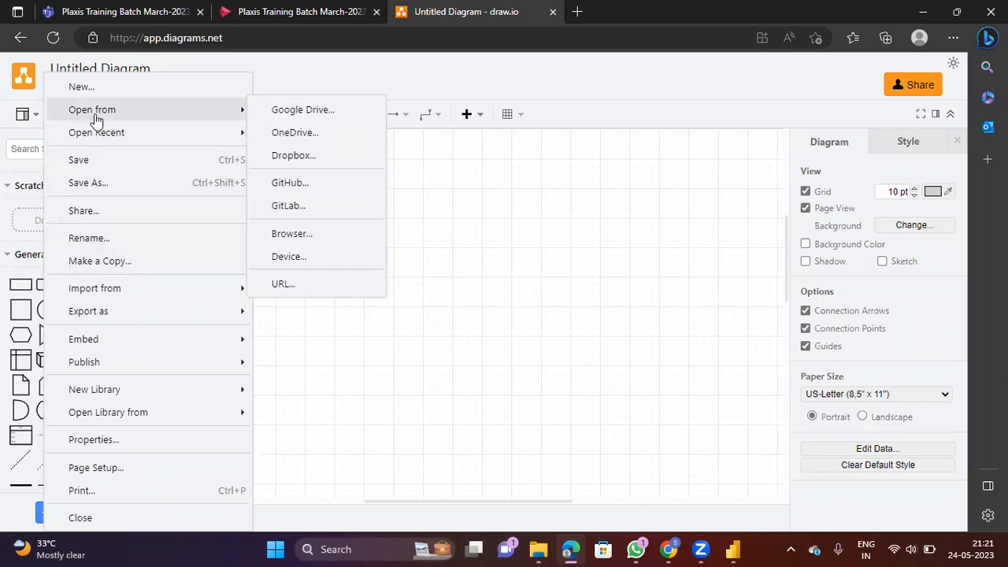
pyautogui.click(306, 257)
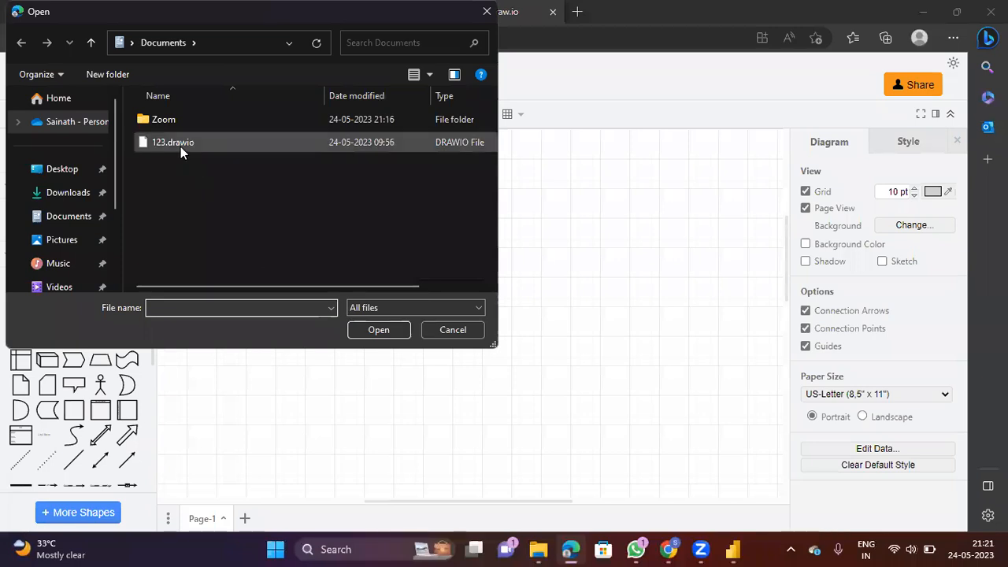
pyautogui.doubleClick(181, 146)
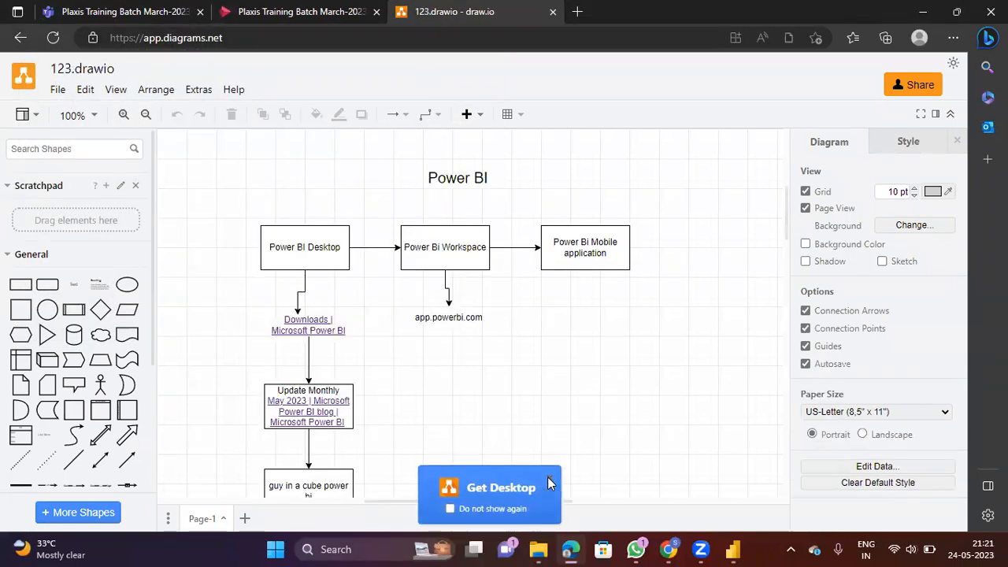
pyautogui.click(550, 478)
# Examine the overall layout of the Power BI diagram, from the title row down to the embedded screenshot.
pyautogui.doubleClick(560, 380)
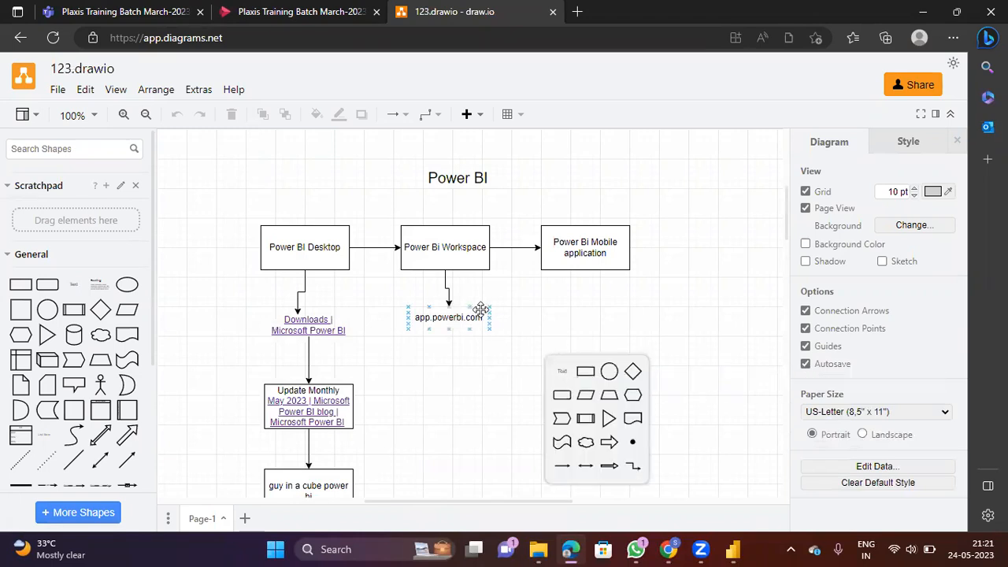
pyautogui.click(608, 252)
pyautogui.scroll(-6, 591, 192)
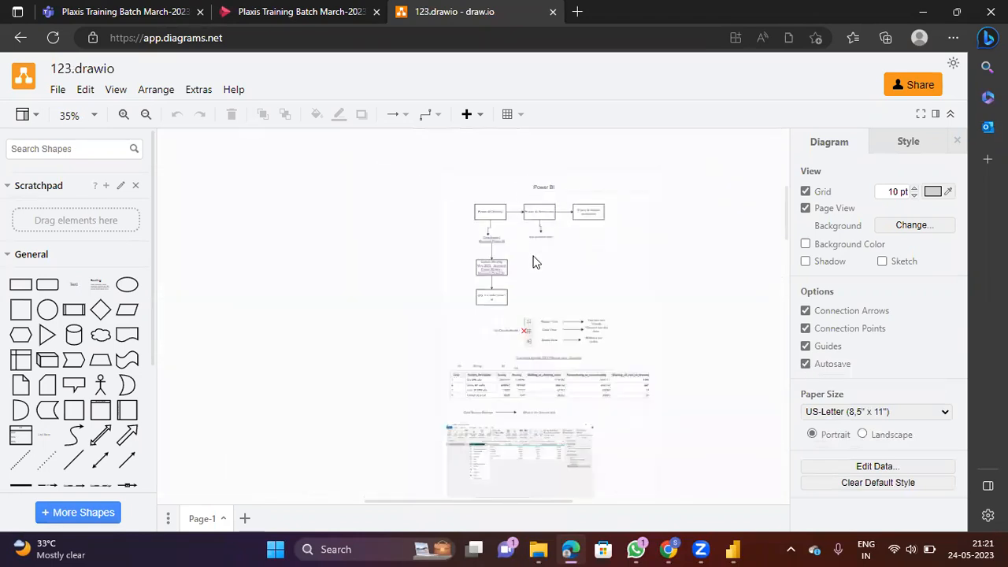
pyautogui.scroll(-2, 538, 446)
pyautogui.scroll(3, 541, 452)
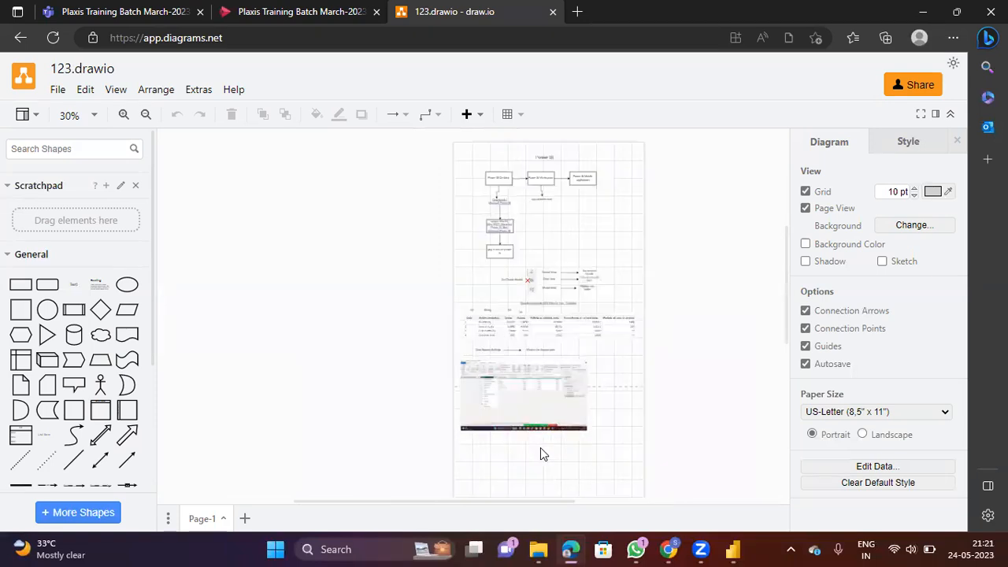
pyautogui.click(550, 414)
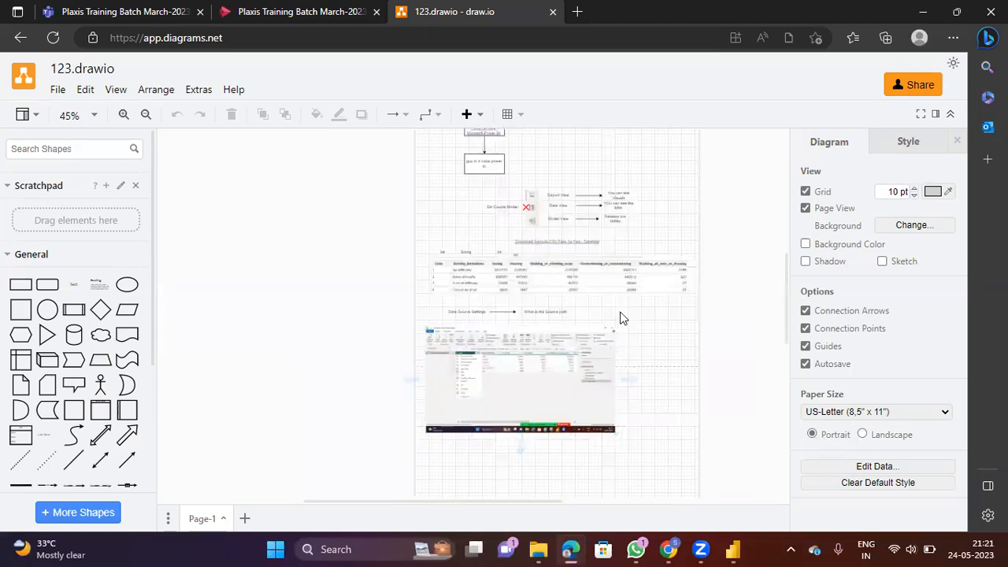
pyautogui.scroll(1, 620, 318)
pyautogui.scroll(1, 542, 318)
pyautogui.scroll(-5, 542, 318)
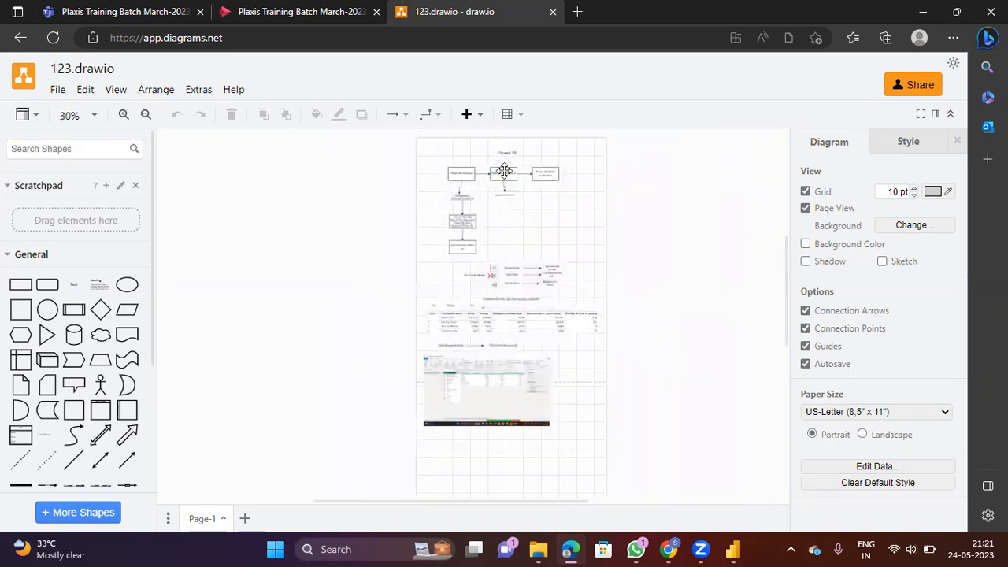
pyautogui.scroll(4, 504, 171)
pyautogui.scroll(-2, 506, 173)
pyautogui.scroll(2, 510, 180)
pyautogui.scroll(1, 508, 193)
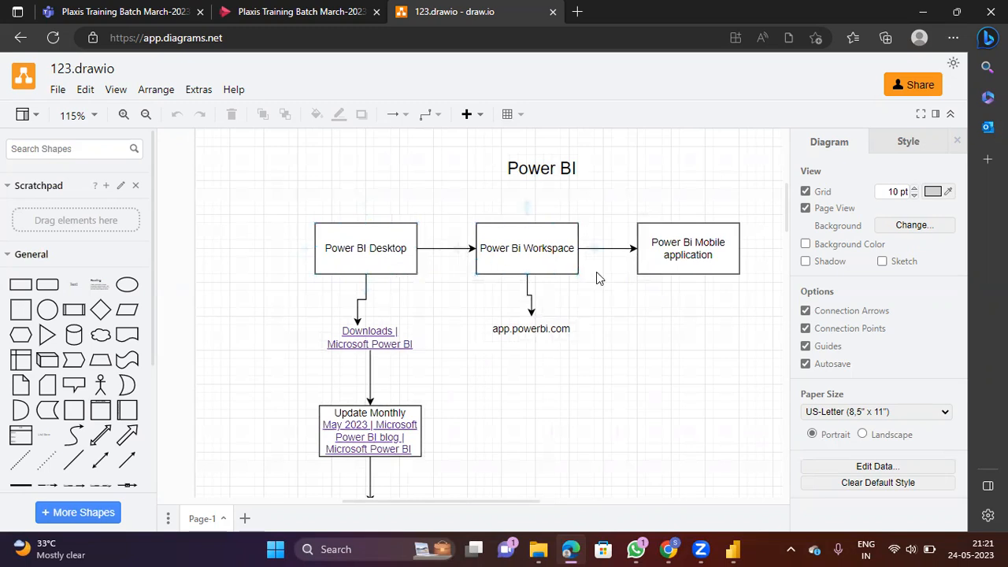
# Review the notes in detail, from the downloads link through the views, sample table and data source settings to the Power Query Editor screenshot.
pyautogui.scroll(-1, 441, 252)
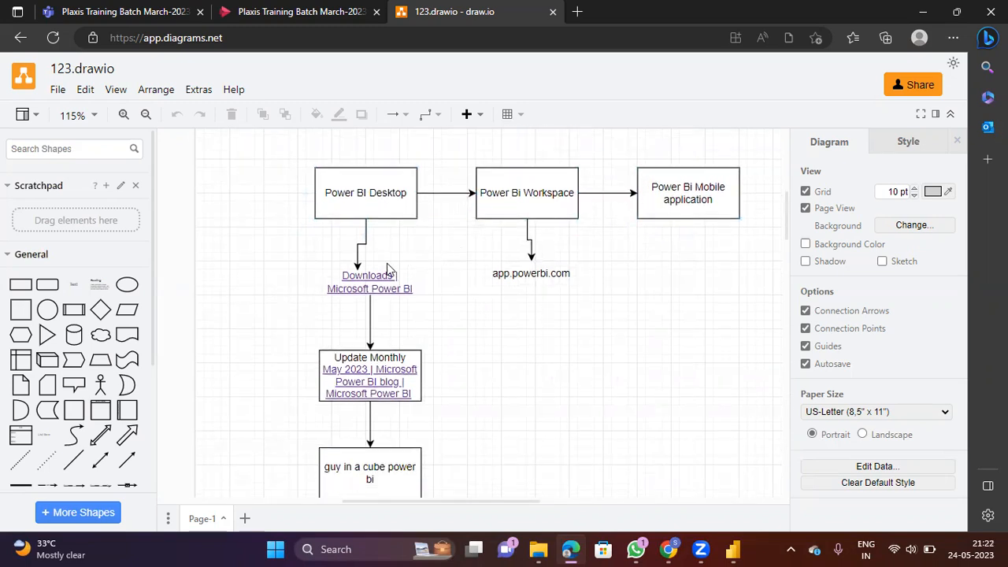
pyautogui.click(405, 271)
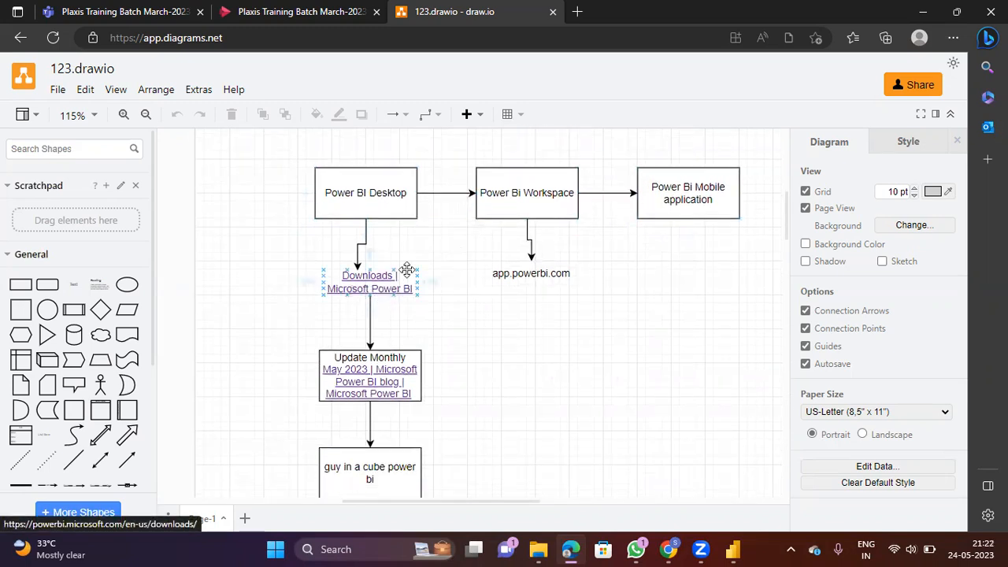
pyautogui.scroll(-1, 398, 282)
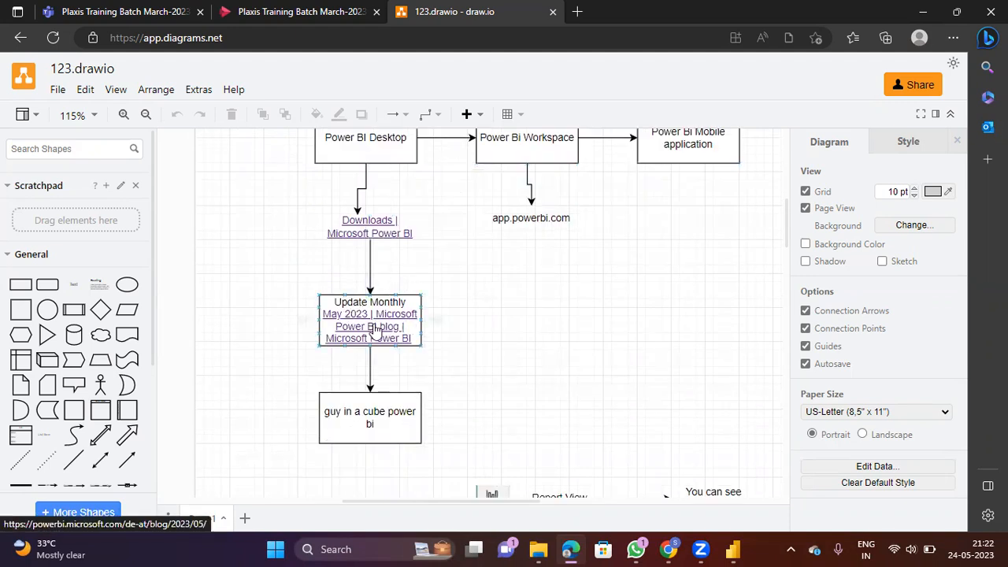
pyautogui.scroll(-1, 416, 308)
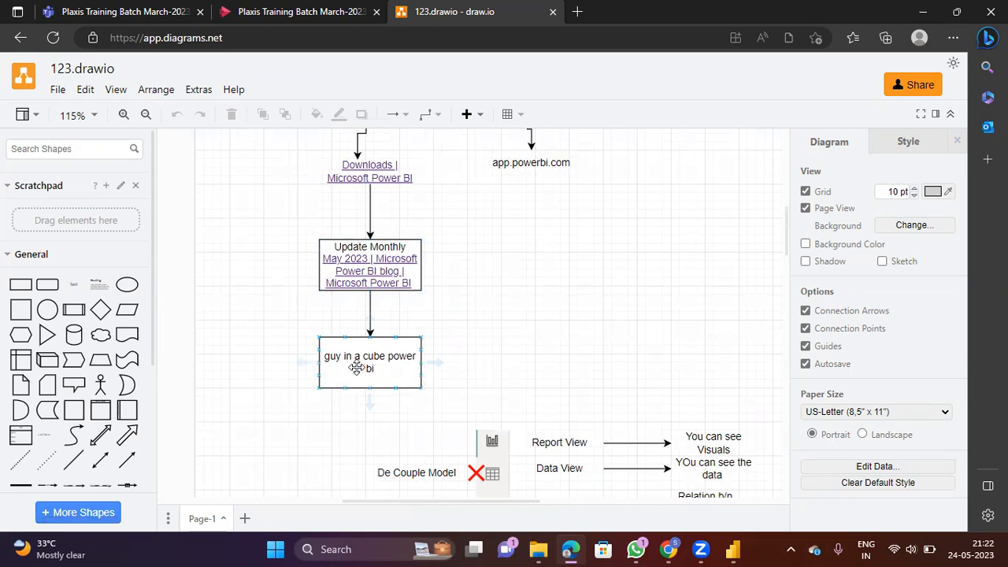
pyautogui.scroll(-3, 374, 315)
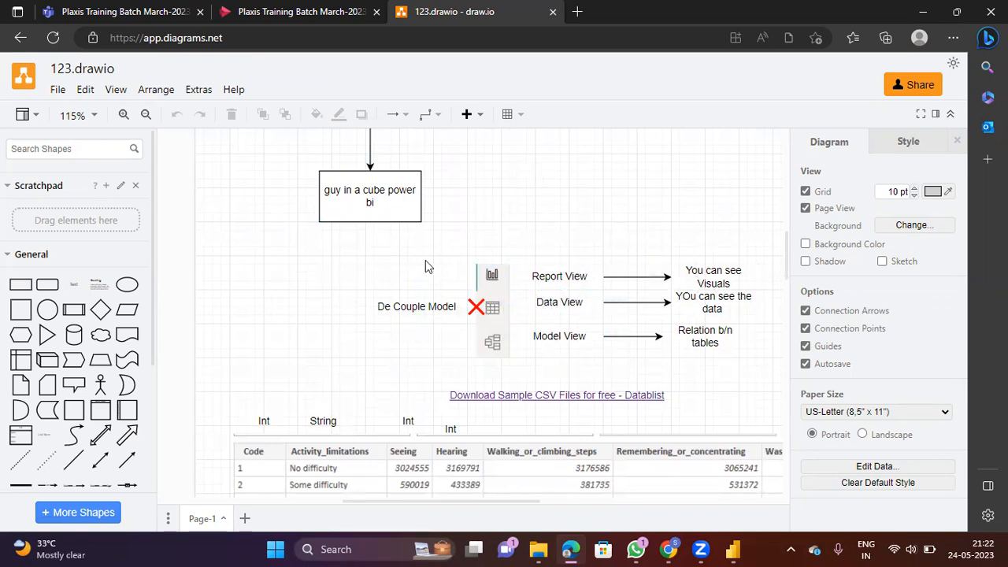
pyautogui.scroll(-2, 424, 266)
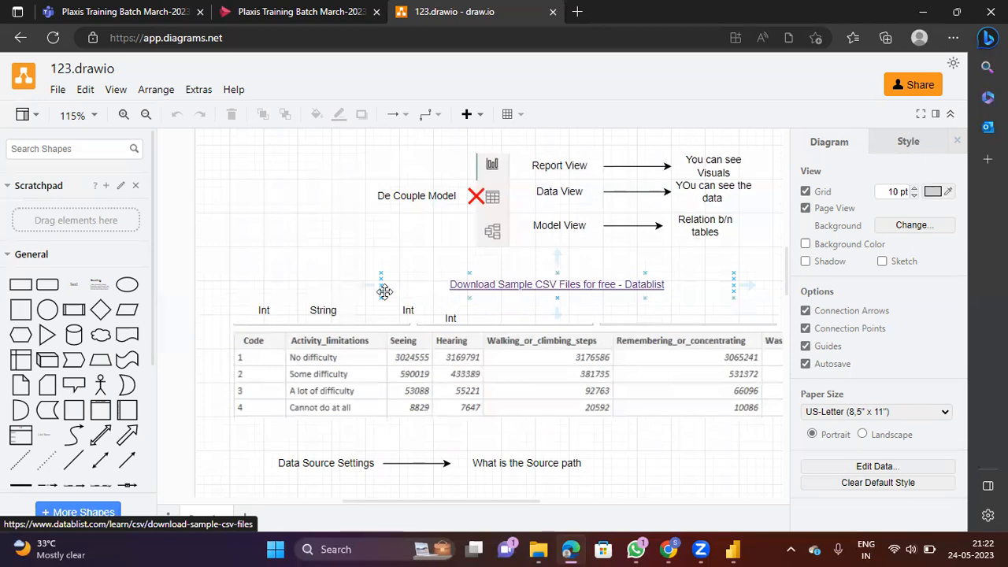
pyautogui.scroll(-2, 331, 292)
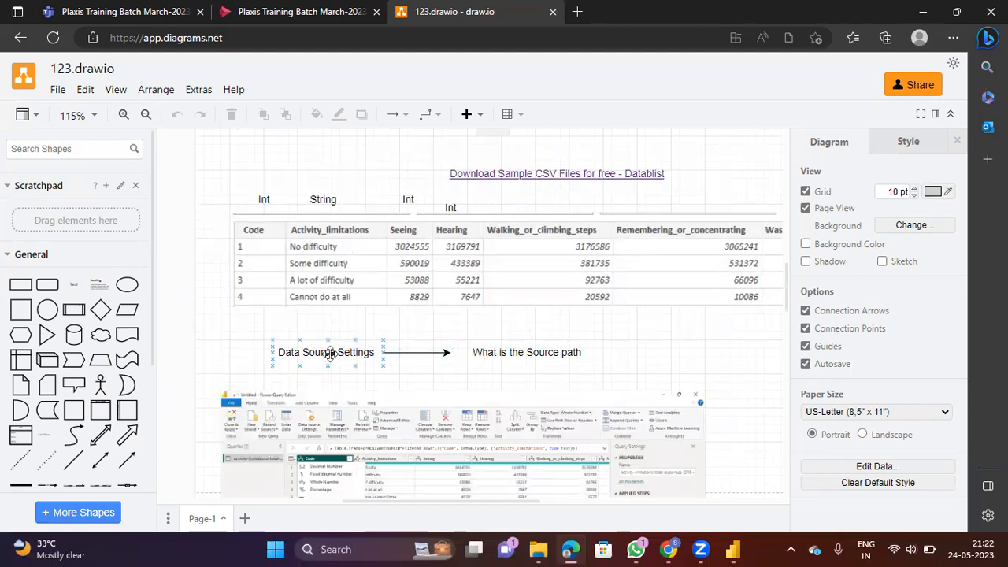
pyautogui.scroll(-3, 407, 294)
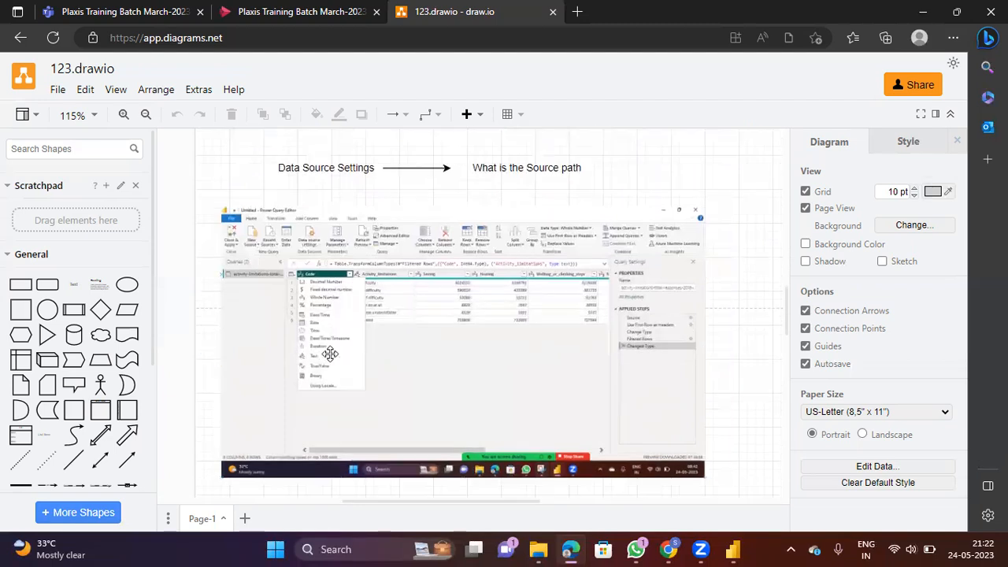
pyautogui.scroll(-2, 331, 353)
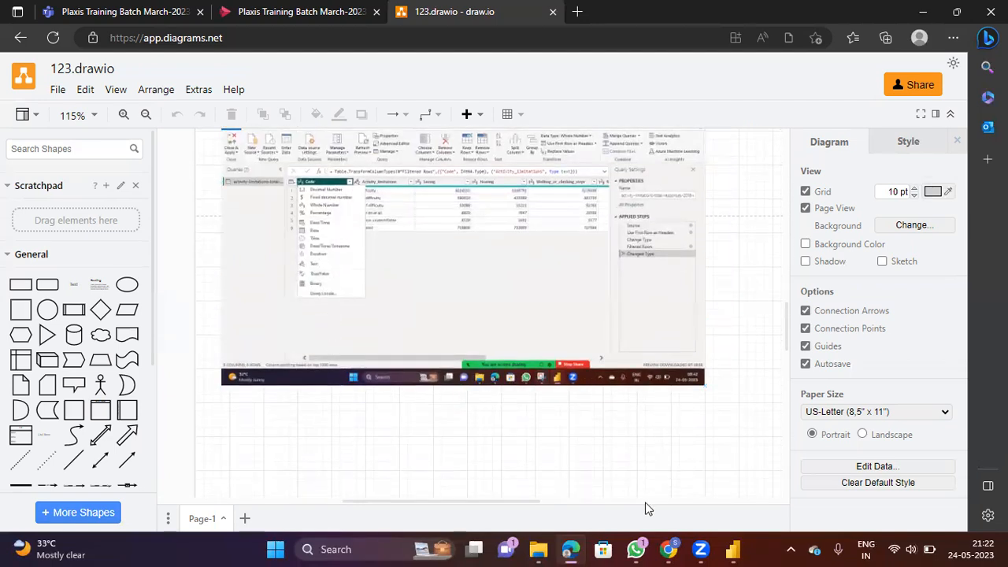
# Switch to Power BI Desktop and open access-to-basic-amenities-total-responses-2018-census-csv as a Text/CSV data source.
pyautogui.click(732, 549)
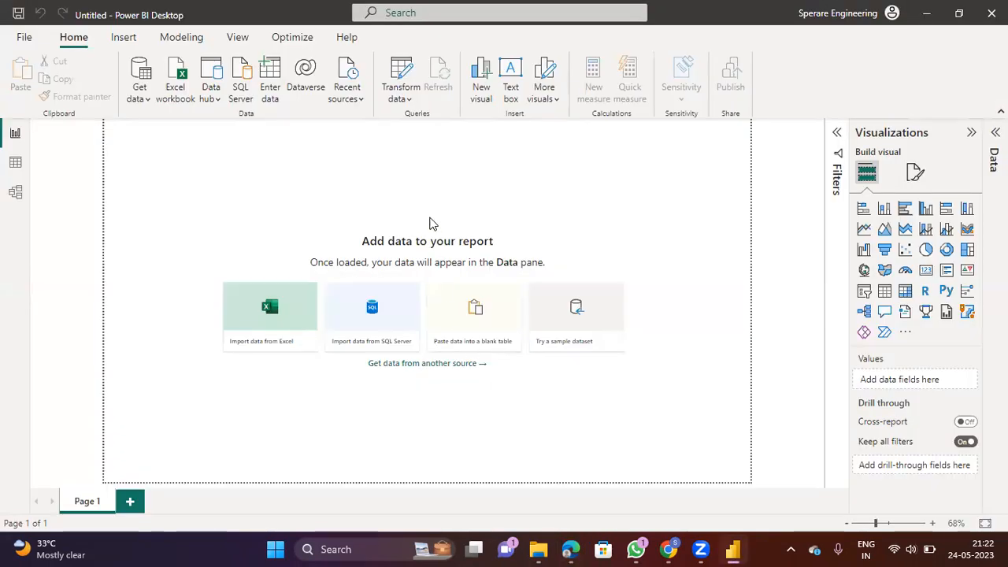
pyautogui.click(146, 91)
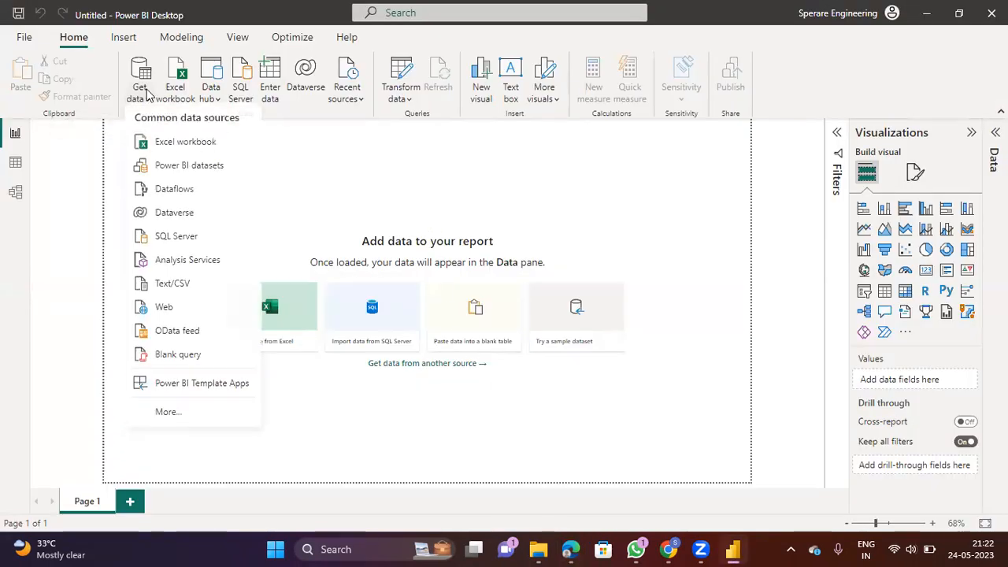
pyautogui.click(185, 289)
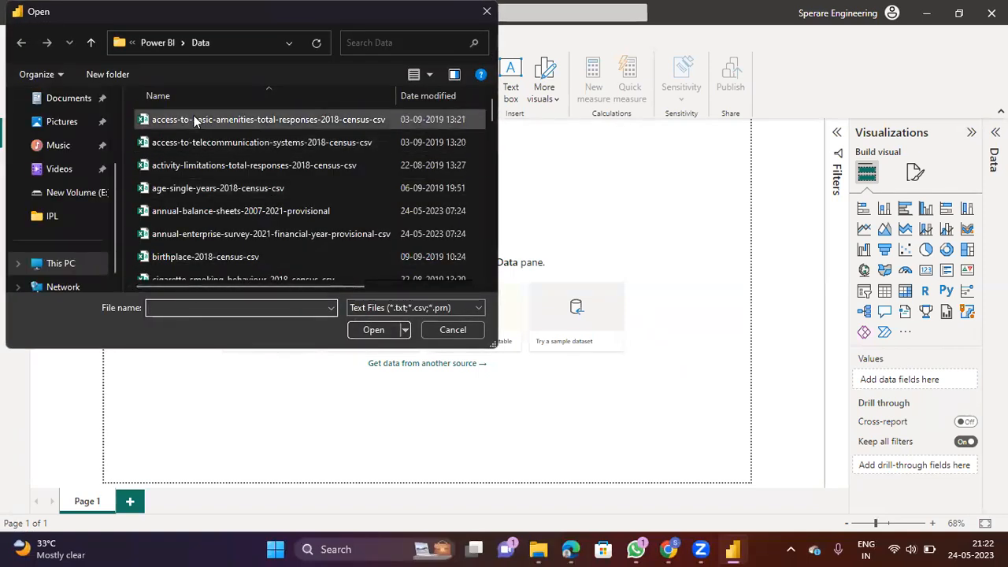
pyautogui.doubleClick(196, 120)
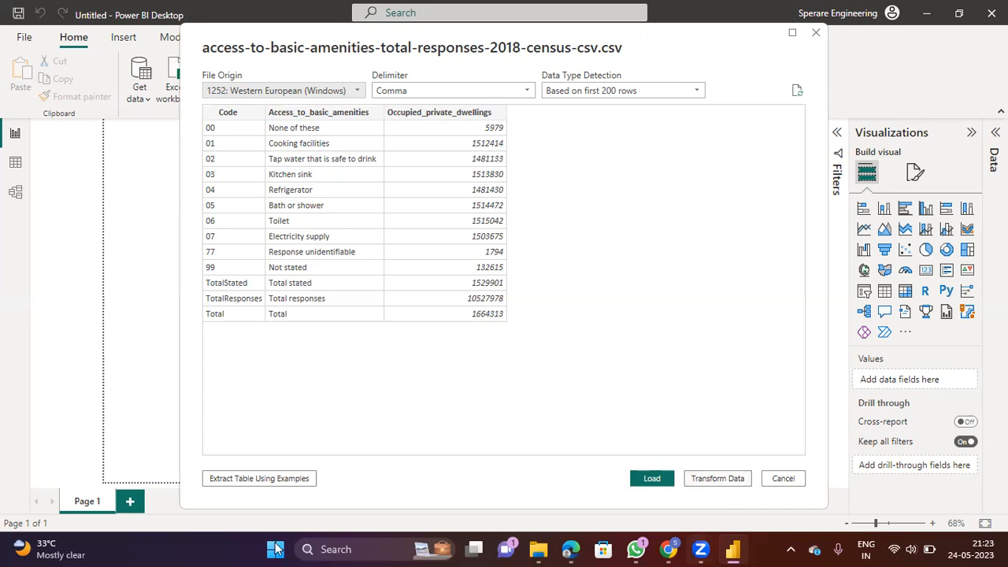
# Find and launch the Snipping Tool app.
pyautogui.click(367, 549)
pyautogui.write('snipping Tool')
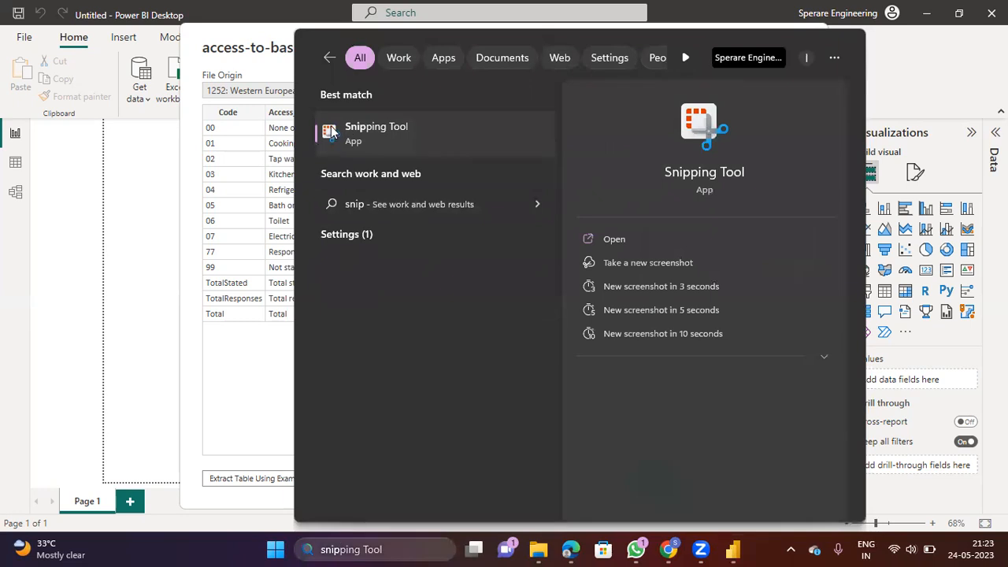
pyautogui.click(331, 131)
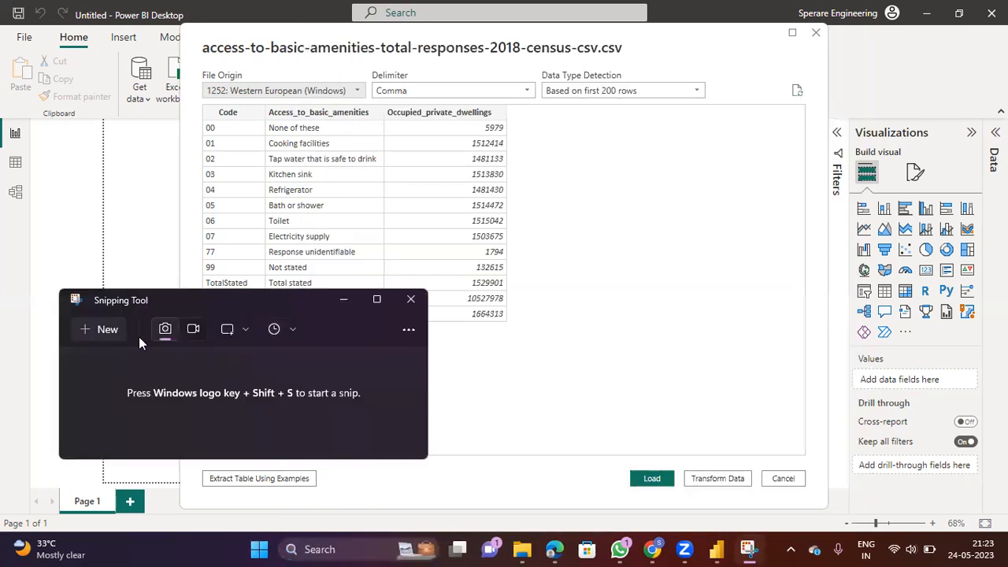
pyautogui.click(102, 334)
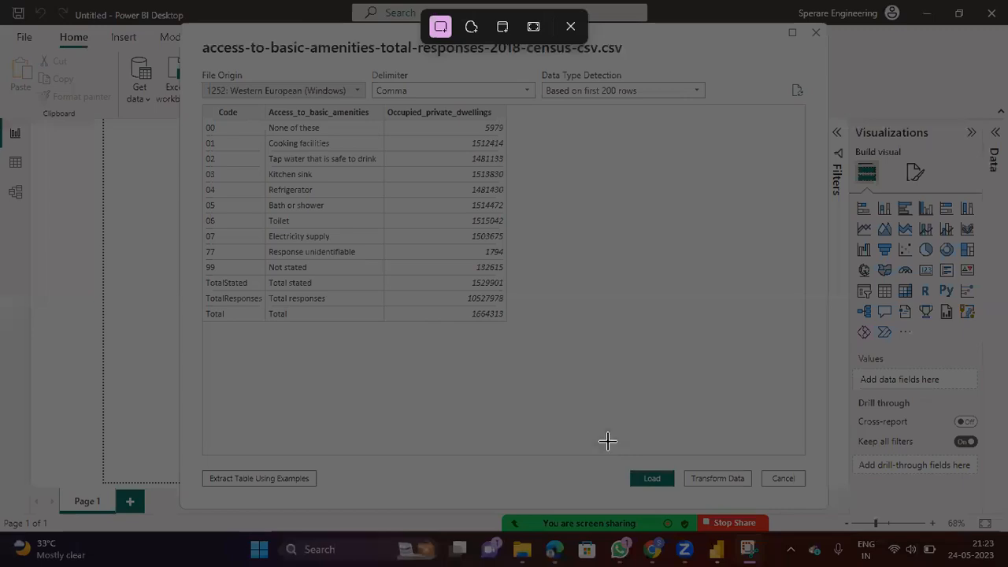
pyautogui.moveTo(627, 465); pyautogui.dragTo(806, 496)
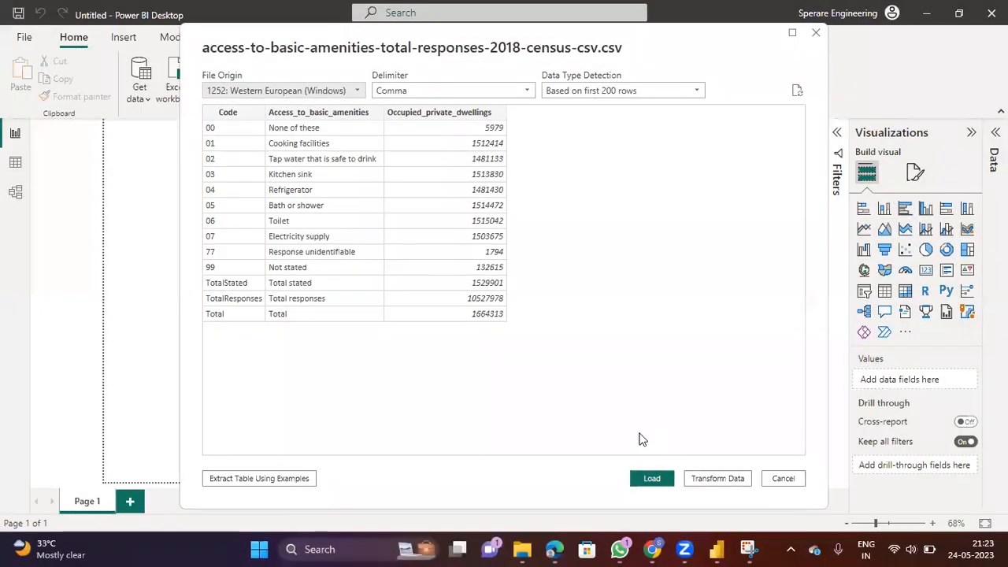
pyautogui.click(751, 549)
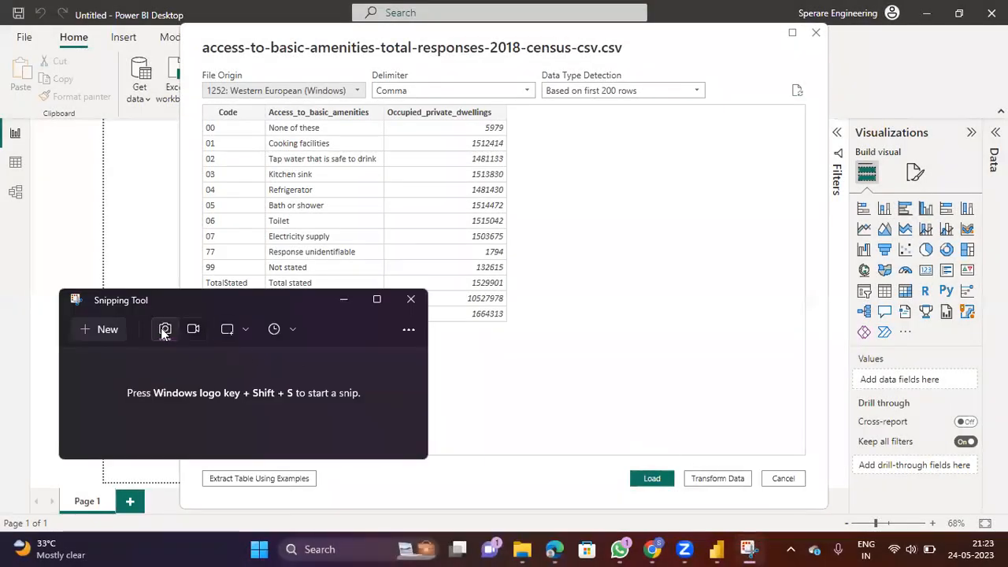
pyautogui.click(99, 334)
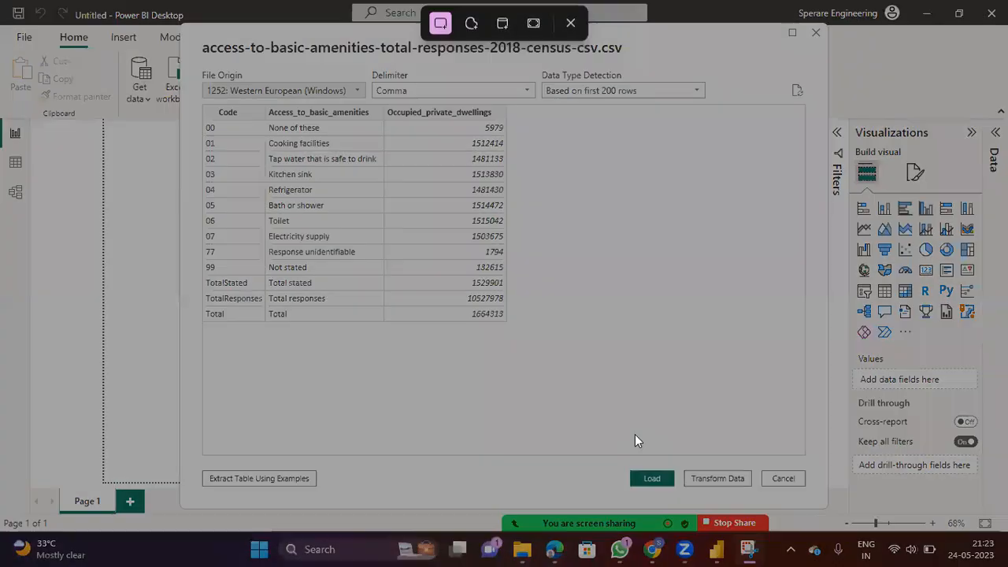
pyautogui.press('Escape')
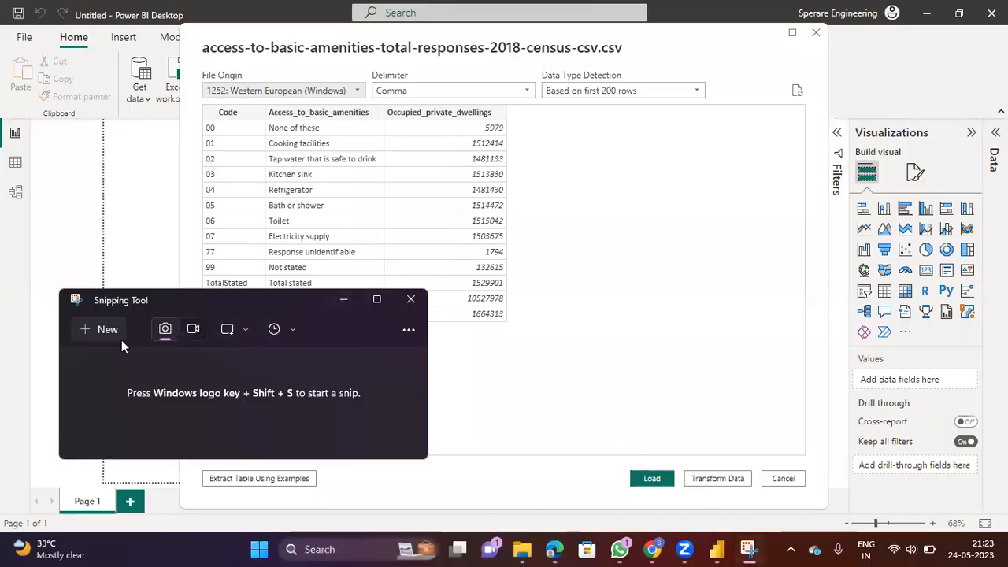
# Capture a rectangular snip of the Load, Transform Data and Cancel buttons in the CSV preview and copy it.
pyautogui.click(101, 334)
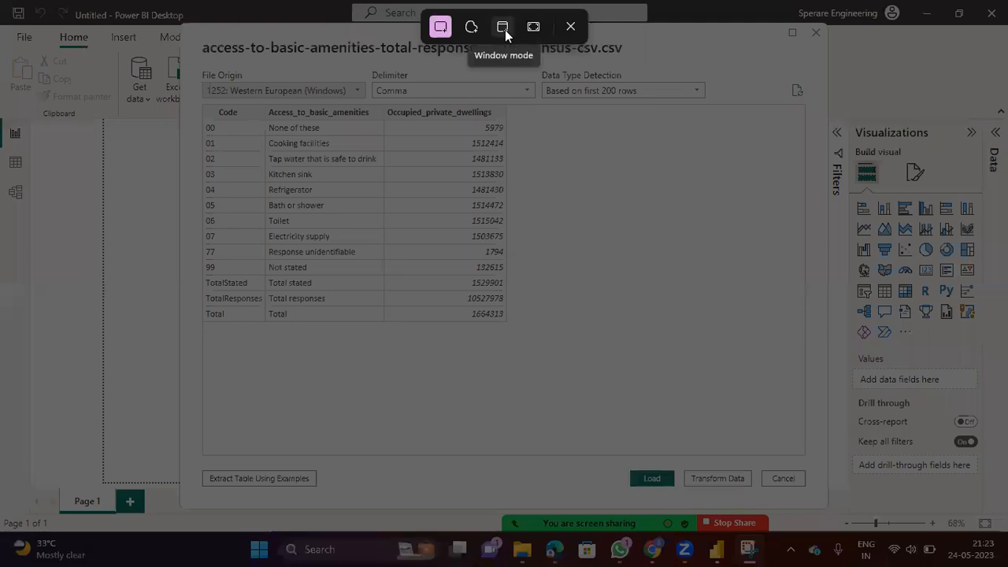
pyautogui.moveTo(603, 420); pyautogui.dragTo(819, 504)
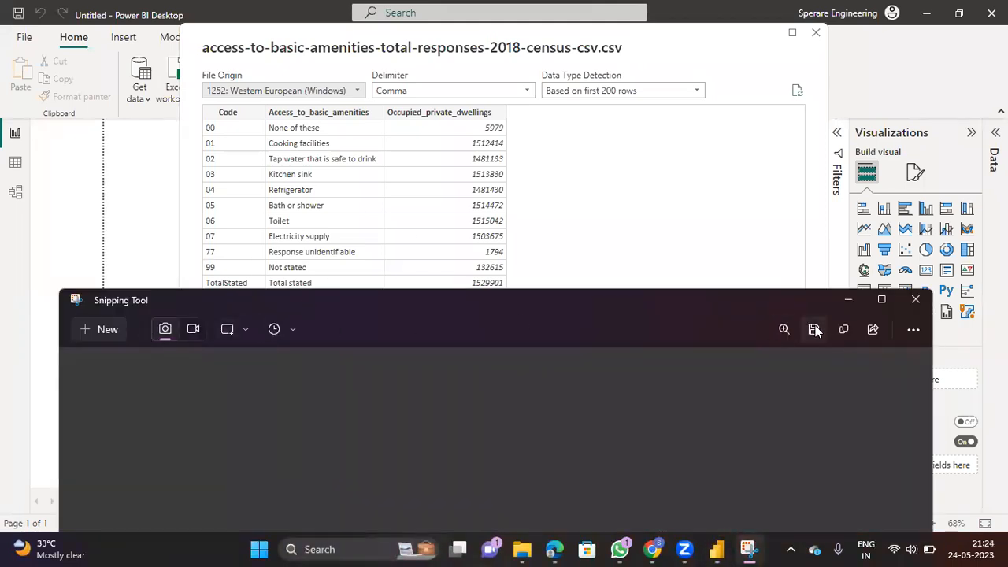
pyautogui.click(846, 328)
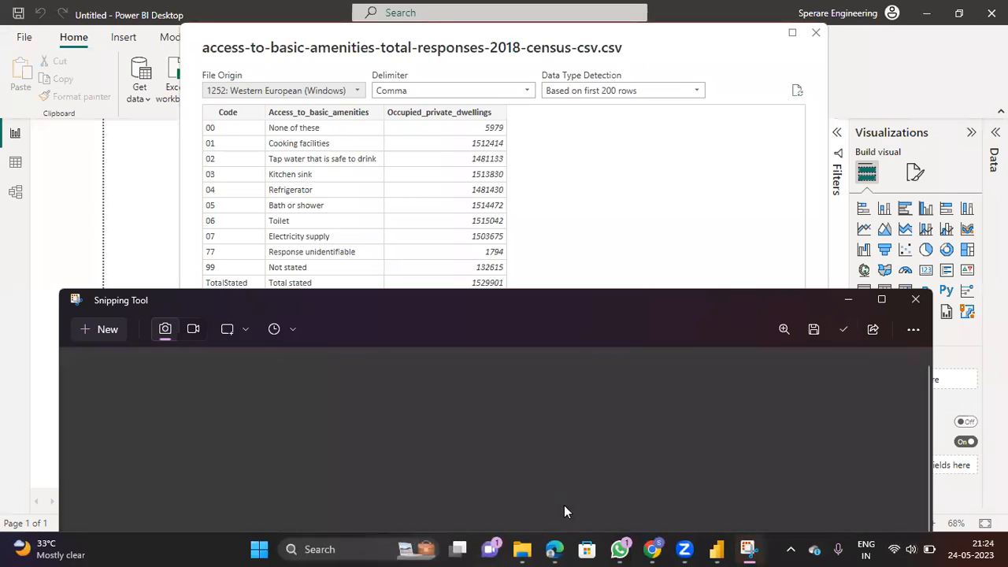
# Switch to the 123.drawio diagram in Edge and paste the copied snip in the empty area just below the Power Query Editor screenshot.
pyautogui.click(556, 549)
pyautogui.scroll(-5, 471, 341)
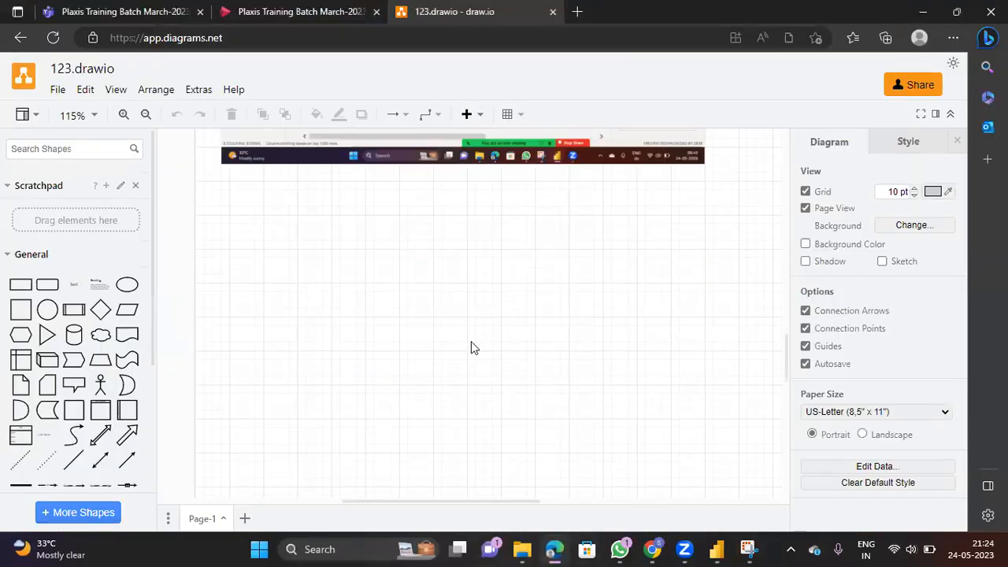
pyautogui.hotkey('ctrl', 'v')
pyautogui.moveTo(456, 342); pyautogui.dragTo(322, 254)
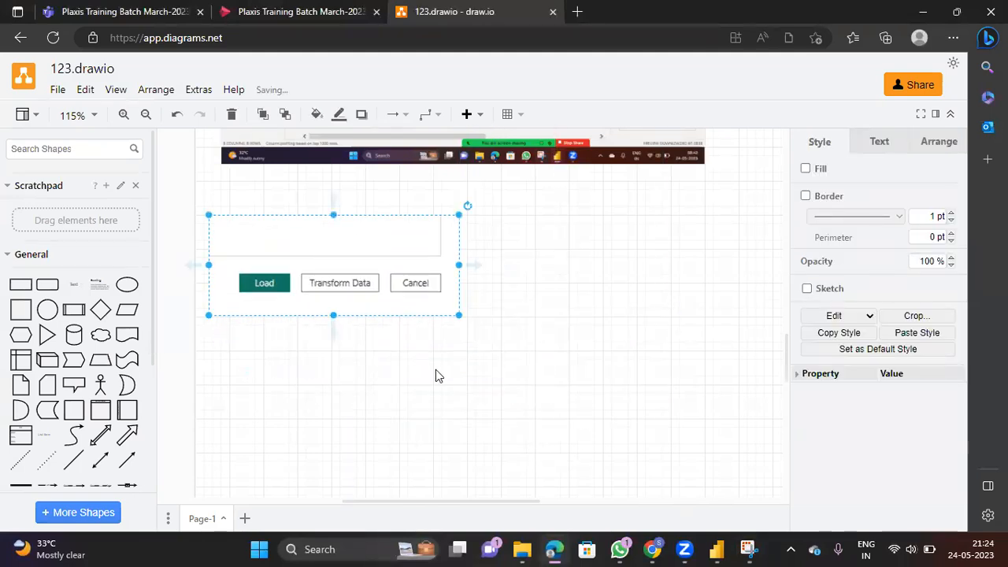
# Allow changes to be saved to 123.drawio and add the text "When you can see the data directly" below the pasted snip.
pyautogui.click(435, 369)
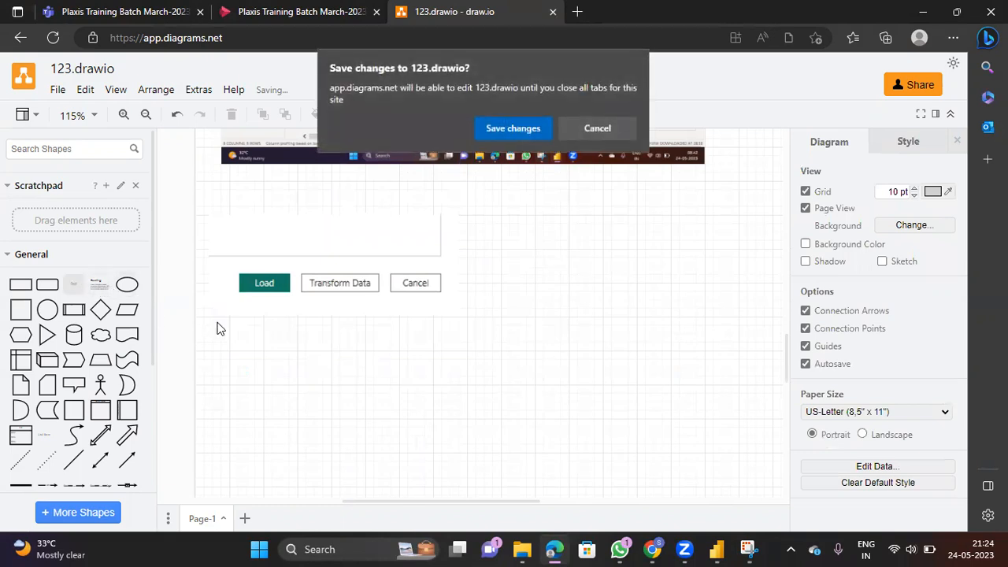
pyautogui.click(515, 128)
pyautogui.moveTo(528, 272); pyautogui.dragTo(245, 343)
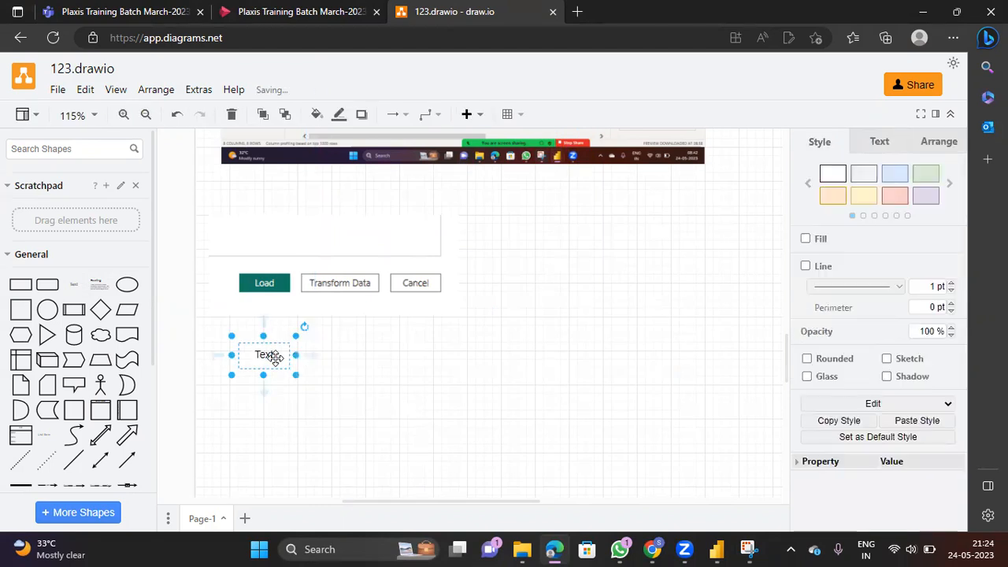
pyautogui.doubleClick(267, 357)
pyautogui.write('When you can see the data ')
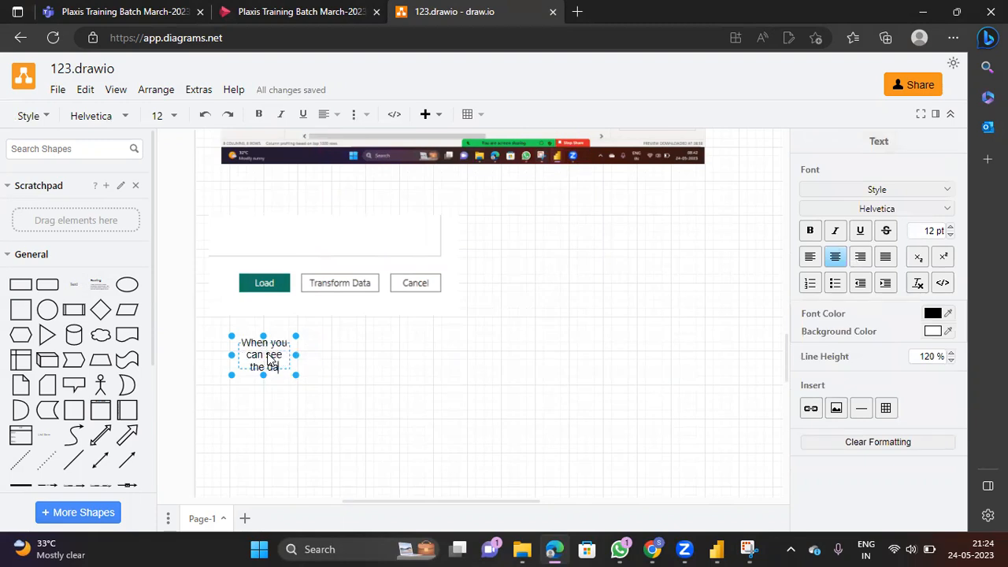
pyautogui.write('directly')
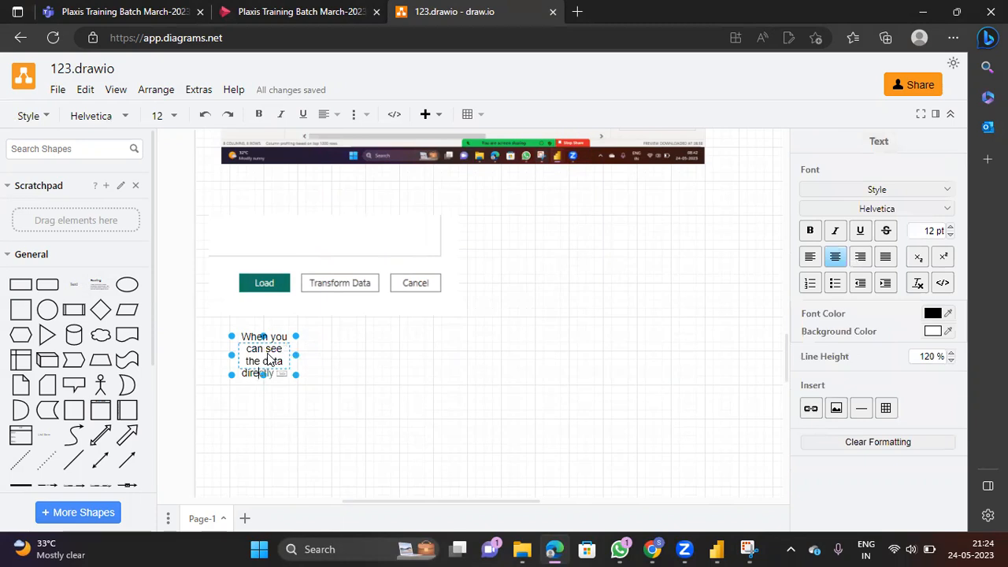
pyautogui.press('Tab')
pyautogui.doubleClick(389, 405)
# Enlarge the "When you can see the data directly" text box and place it directly beneath the Load button in the snip.
pyautogui.click(280, 355)
pyautogui.moveTo(296, 375); pyautogui.dragTo(326, 387)
pyautogui.click(331, 389)
pyautogui.click(297, 353)
pyautogui.moveTo(297, 354); pyautogui.dragTo(272, 375)
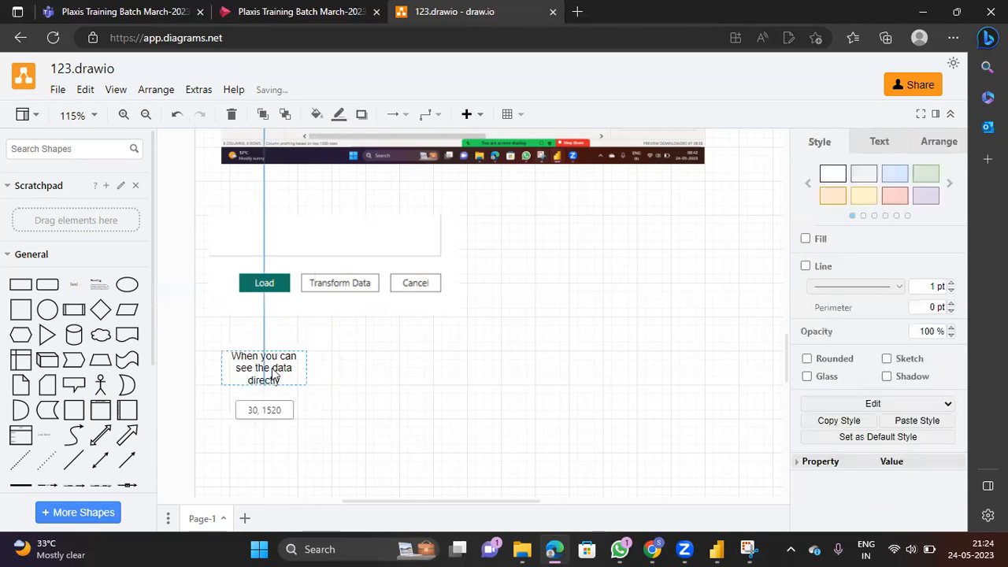
pyautogui.click(302, 321)
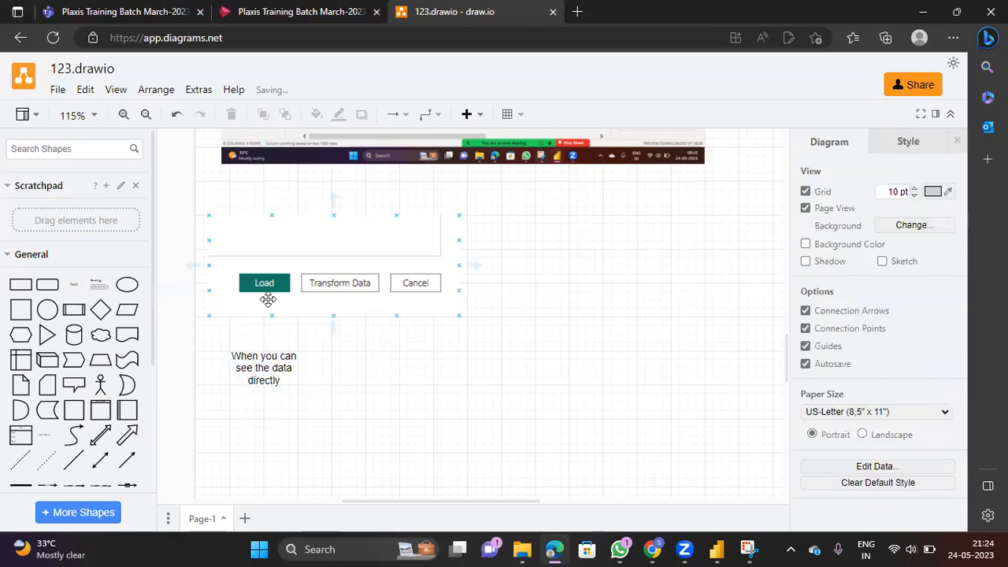
pyautogui.click(264, 370)
pyautogui.moveTo(264, 376); pyautogui.dragTo(268, 326)
pyautogui.click(365, 387)
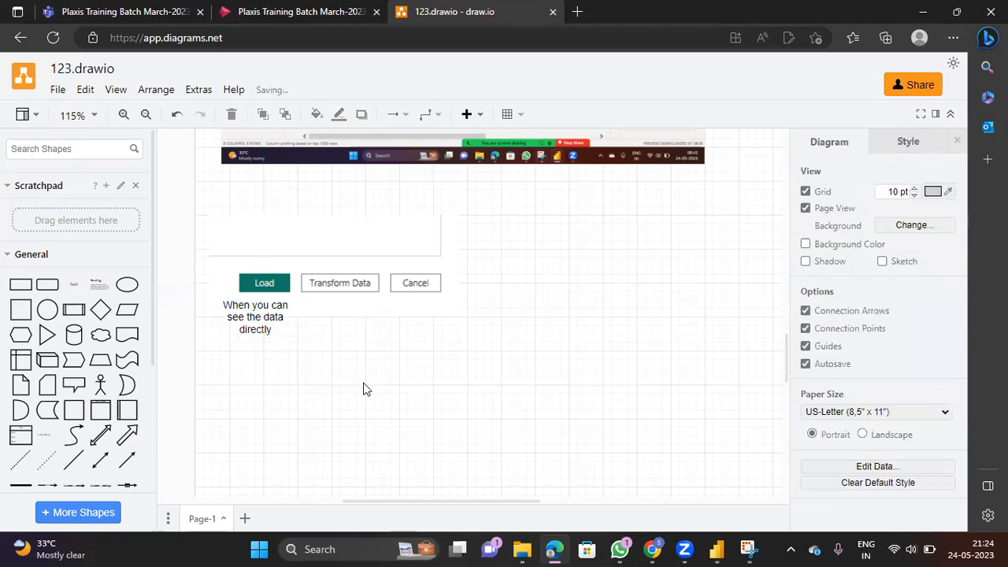
# Duplicate the note beneath the Transform Data button and change the copy to "When you can't see the data directly".
pyautogui.click(273, 322)
pyautogui.hotkey('ctrl', 'd')
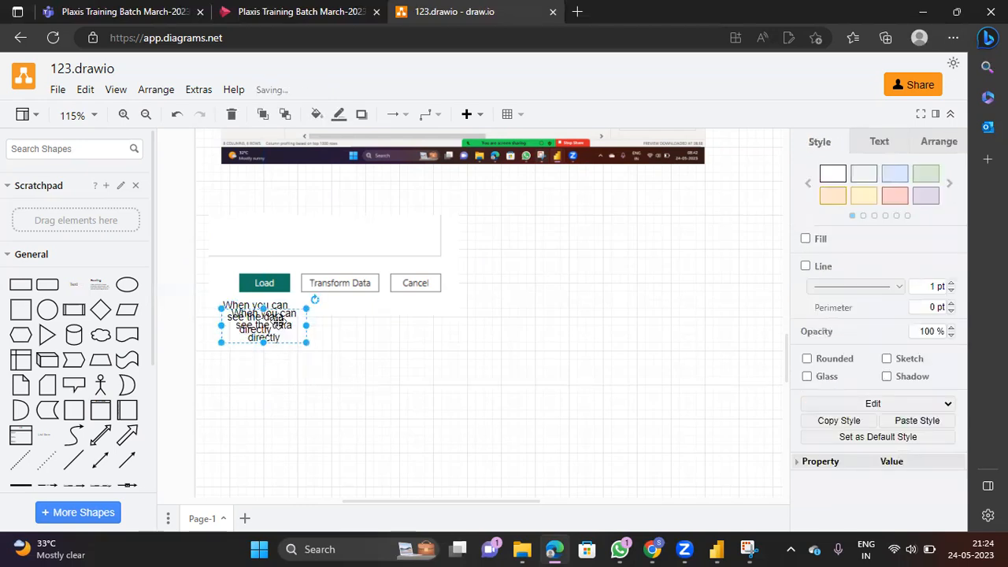
pyautogui.moveTo(301, 334); pyautogui.dragTo(377, 326)
pyautogui.doubleClick(357, 317)
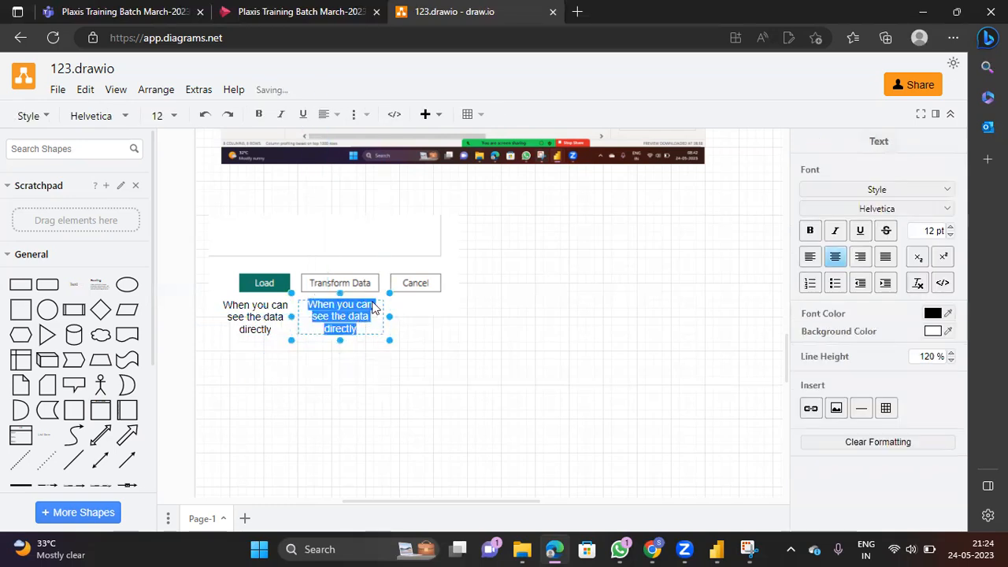
pyautogui.click(374, 304)
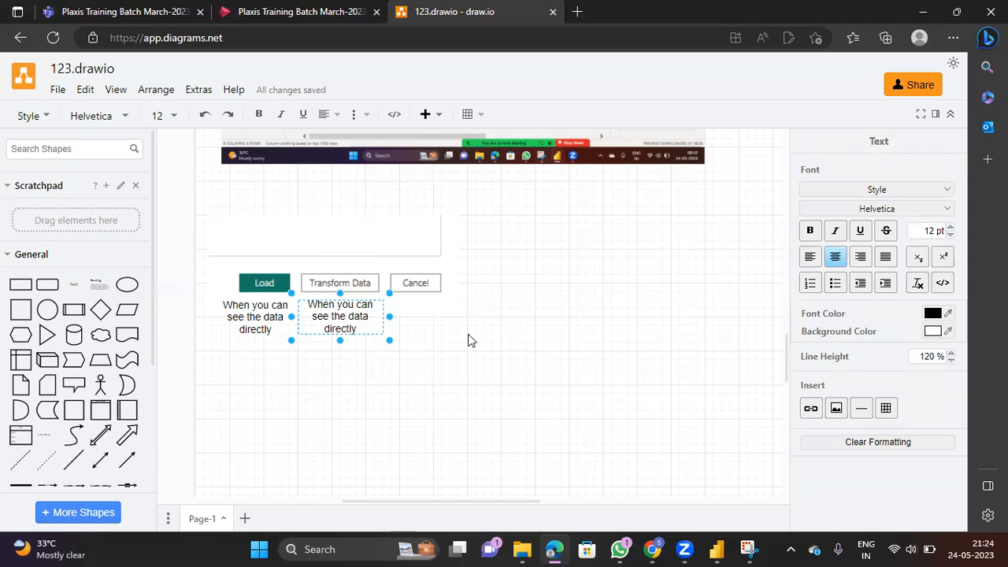
pyautogui.write("'t")
pyautogui.click(479, 373)
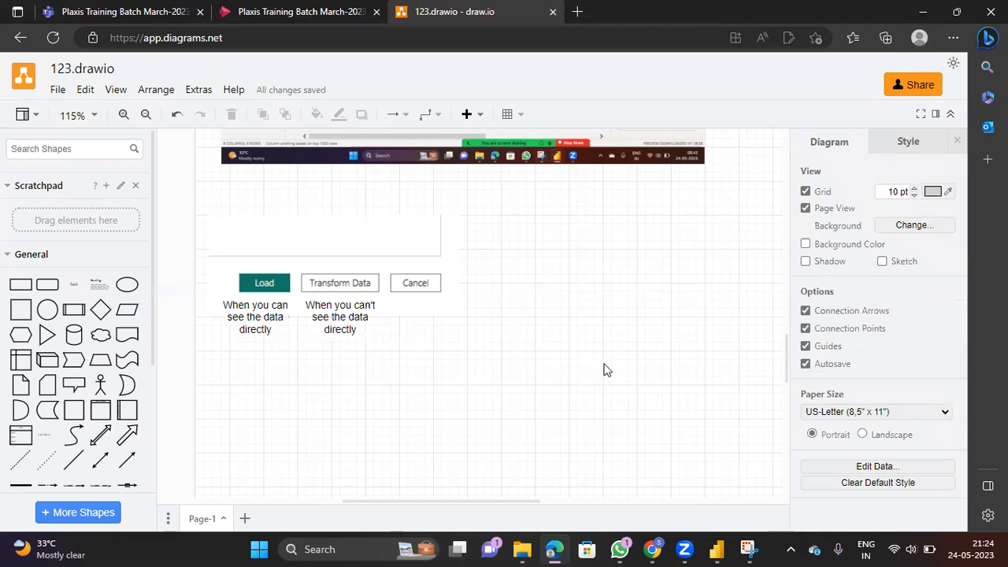
# Switch to Power BI Desktop and load the previewed census CSV into the model, applying the pending query changes.
pyautogui.click(717, 549)
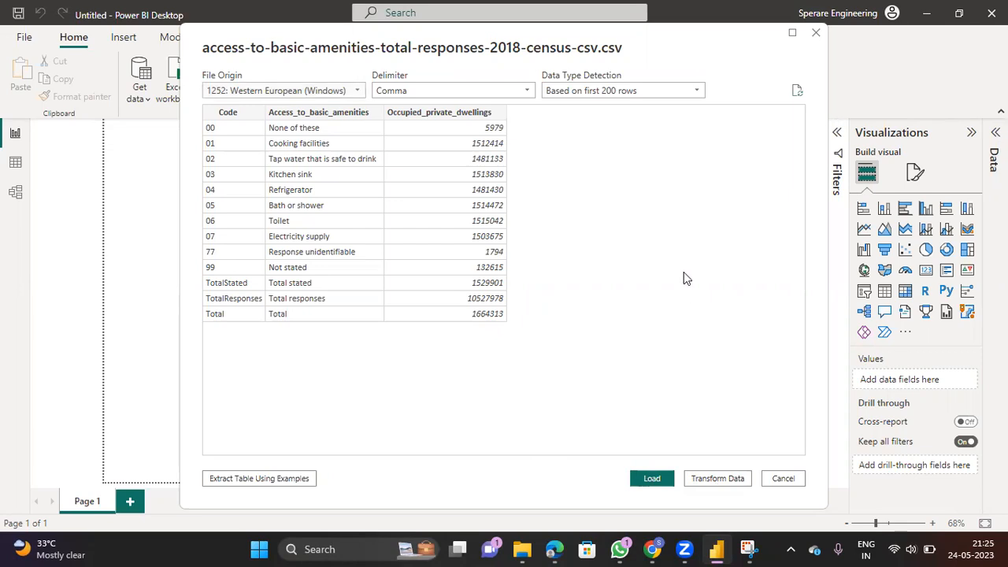
pyautogui.click(666, 478)
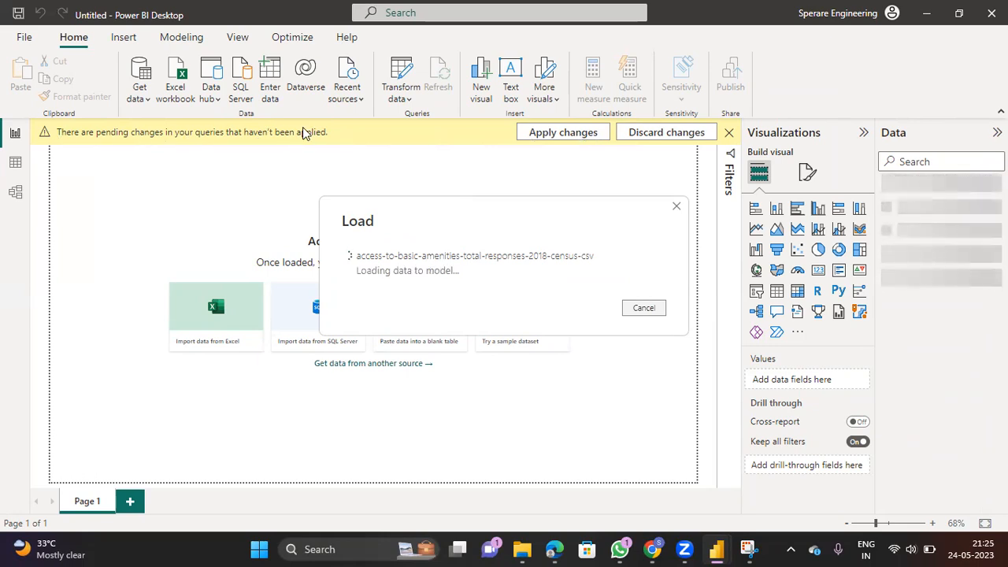
pyautogui.click(542, 133)
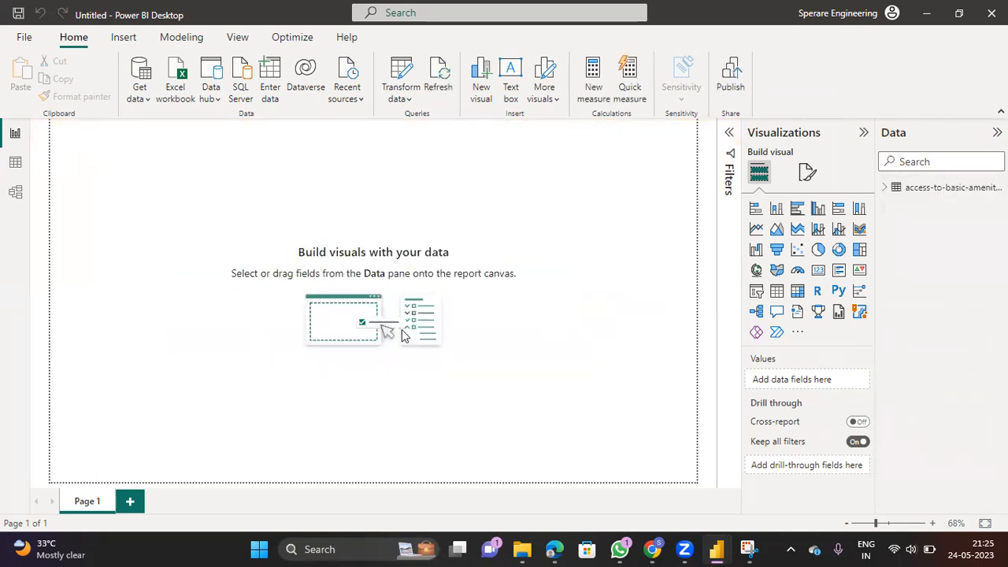
# Expand the loaded table's fields, examine its rows in Data view, and return to Report view.
pyautogui.click(886, 189)
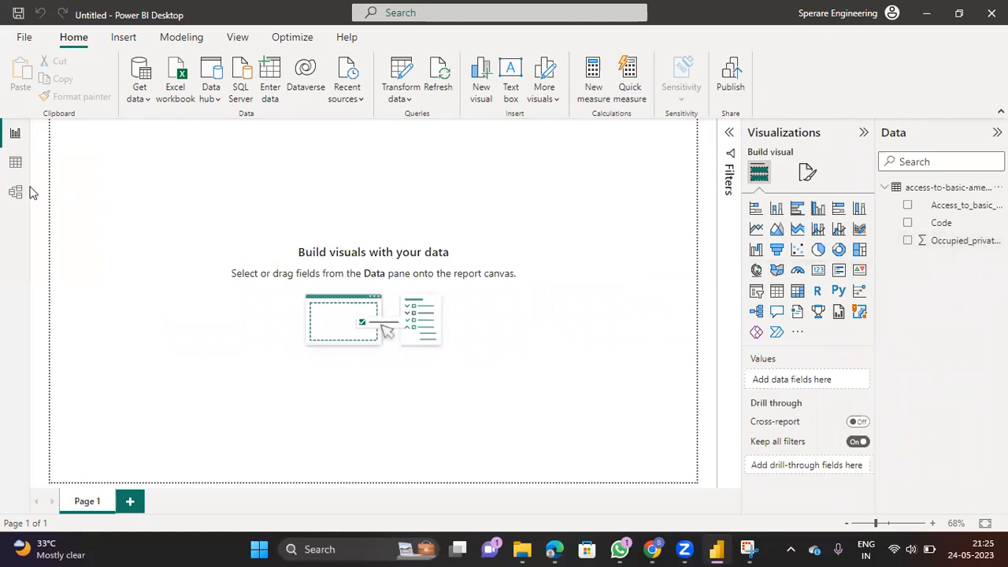
pyautogui.click(17, 167)
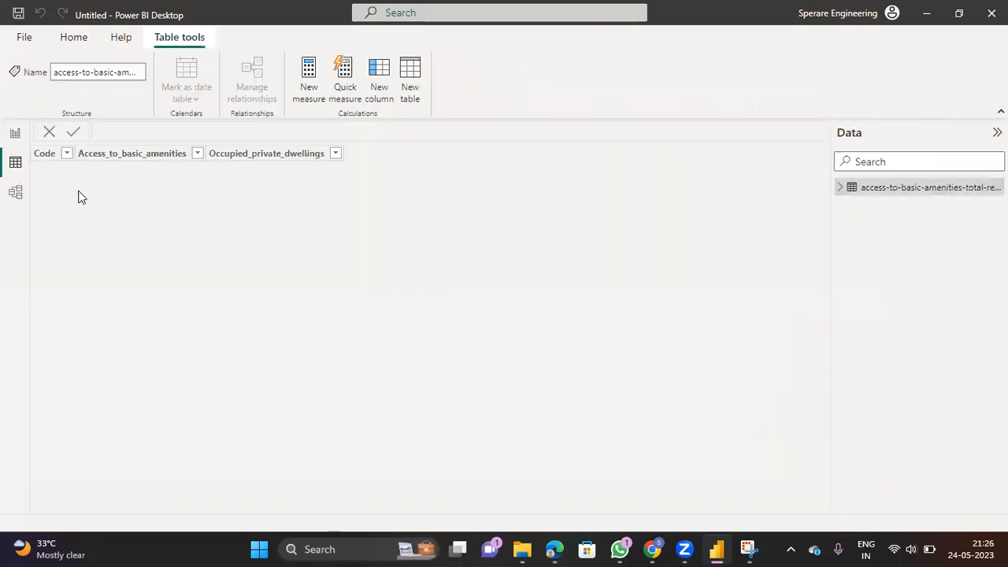
pyautogui.click(841, 193)
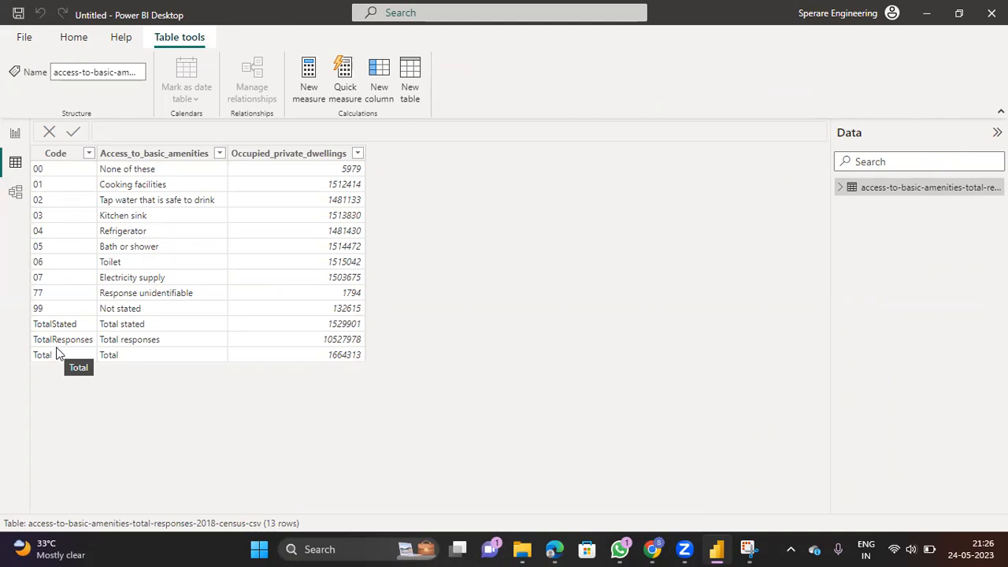
pyautogui.click(17, 139)
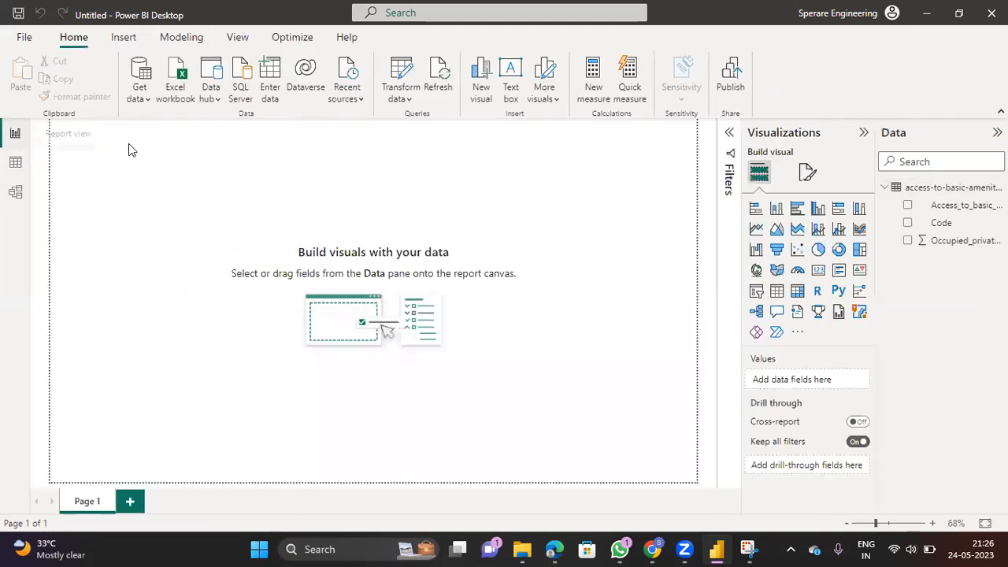
# Open the table in Power Query Editor and filter Total, TotalResponses and TotalStated out of the Code column.
pyautogui.click(405, 99)
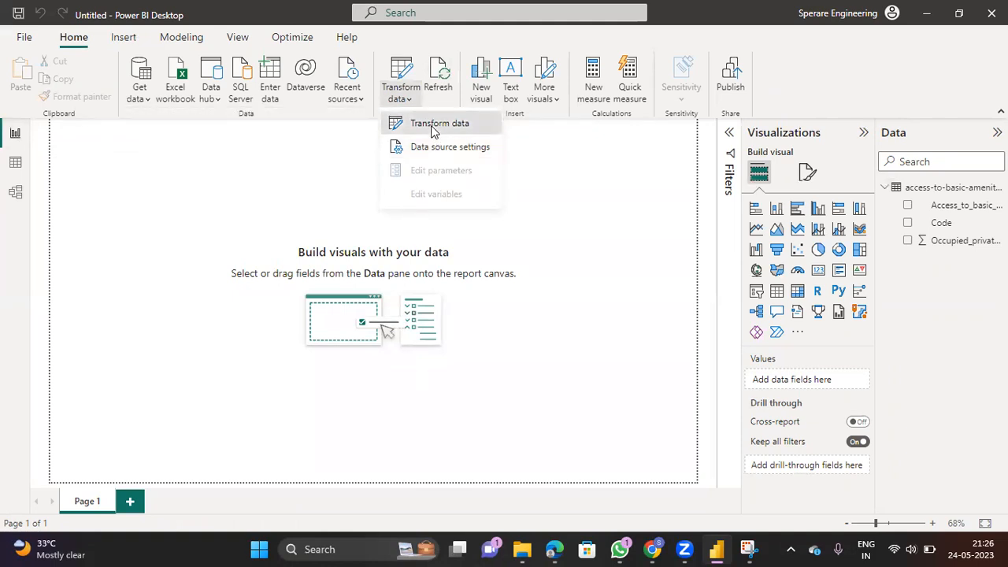
pyautogui.click(432, 131)
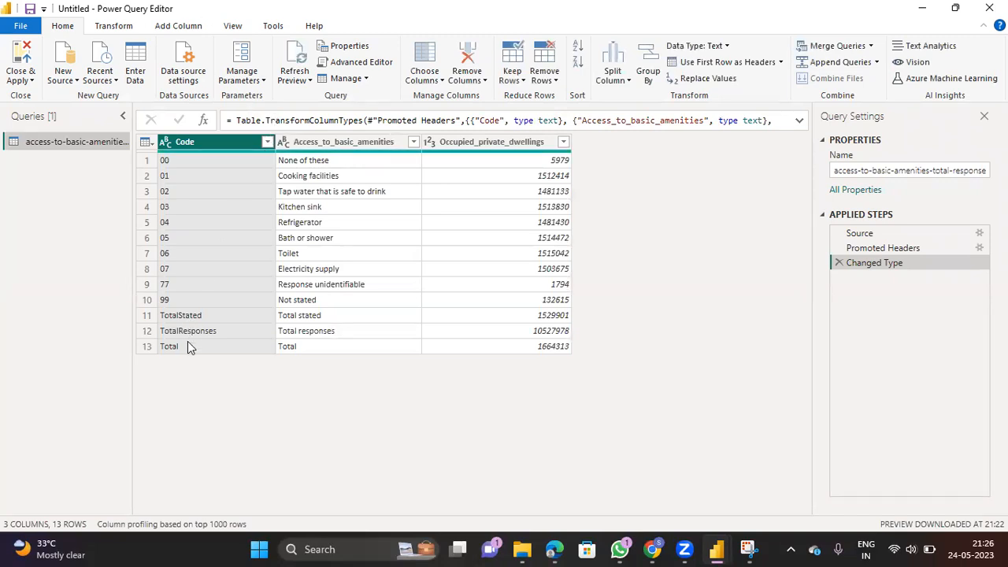
pyautogui.click(267, 143)
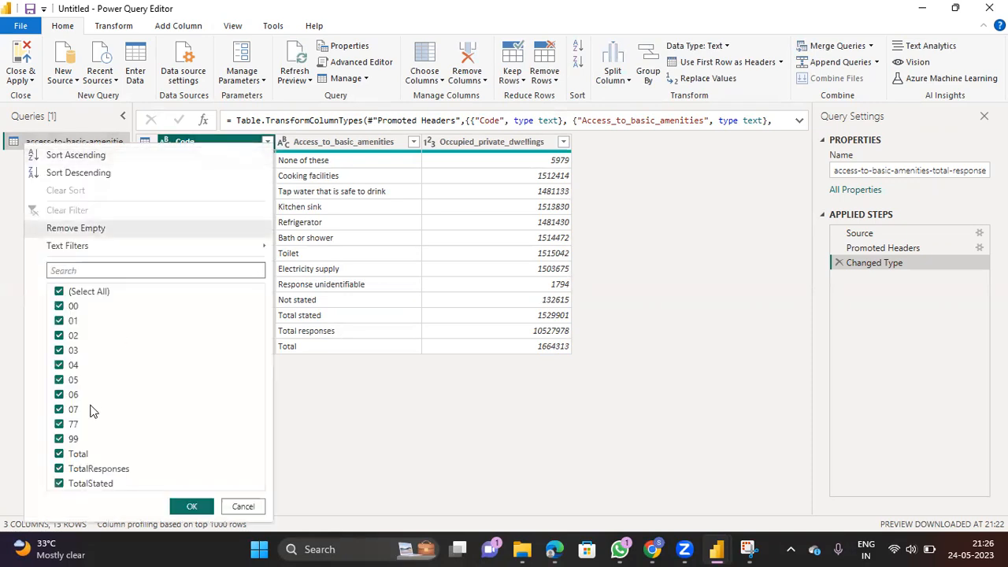
pyautogui.click(59, 455)
pyautogui.click(59, 470)
pyautogui.click(59, 483)
pyautogui.click(192, 507)
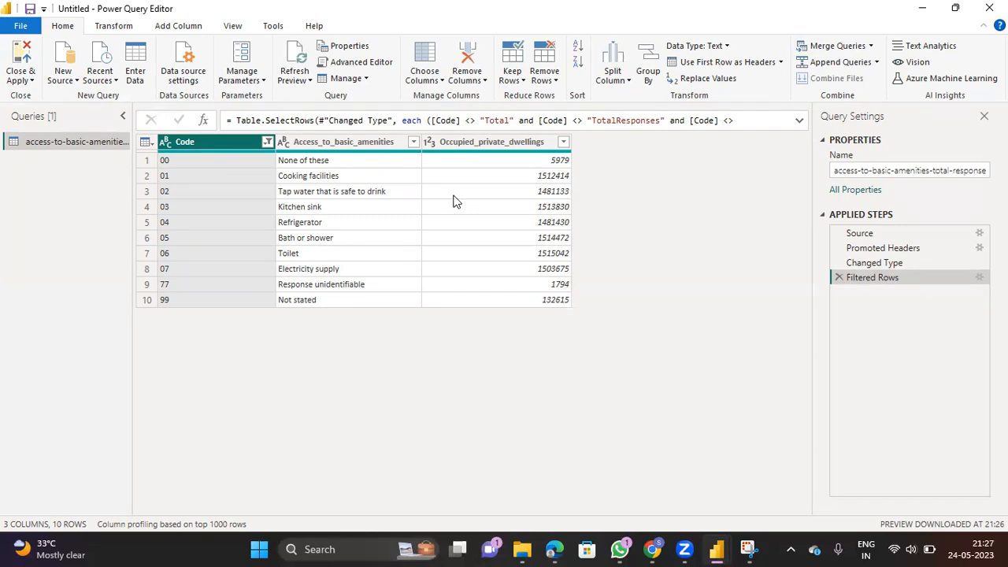
# Change the Code column's data type to Whole Number.
pyautogui.click(167, 144)
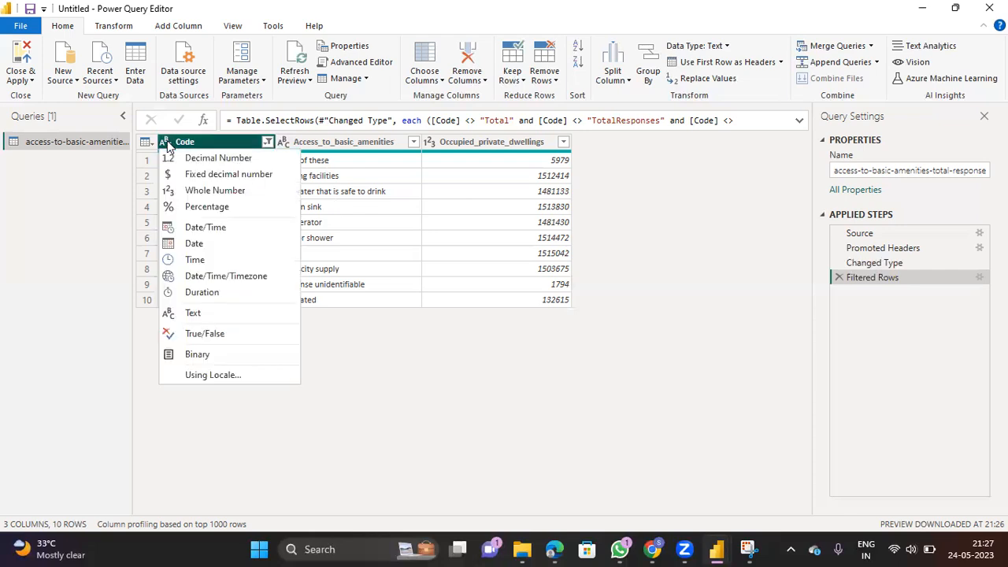
pyautogui.click(205, 194)
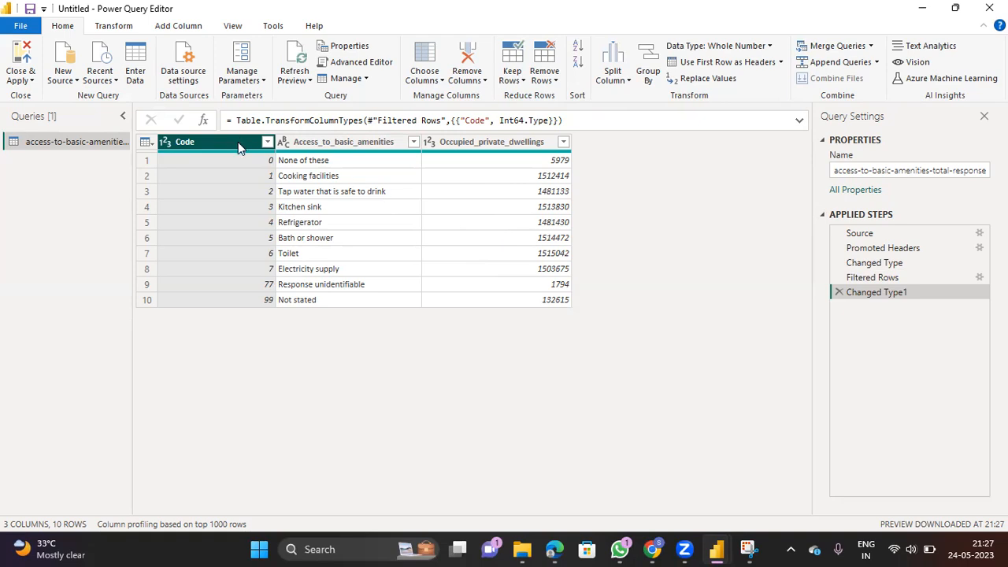
pyautogui.click(323, 143)
pyautogui.click(451, 146)
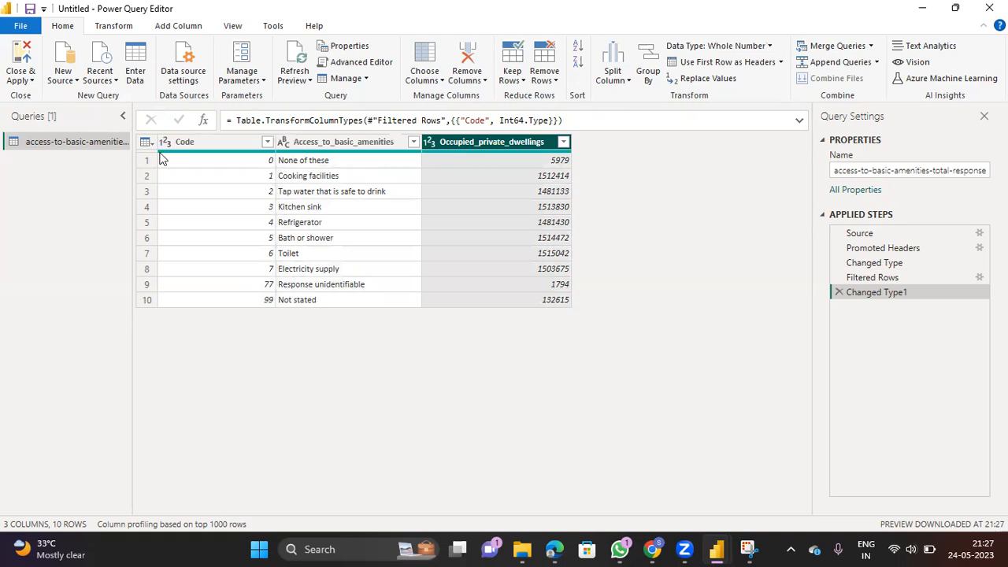
# Rename the Code column as ID.
pyautogui.doubleClick(223, 139)
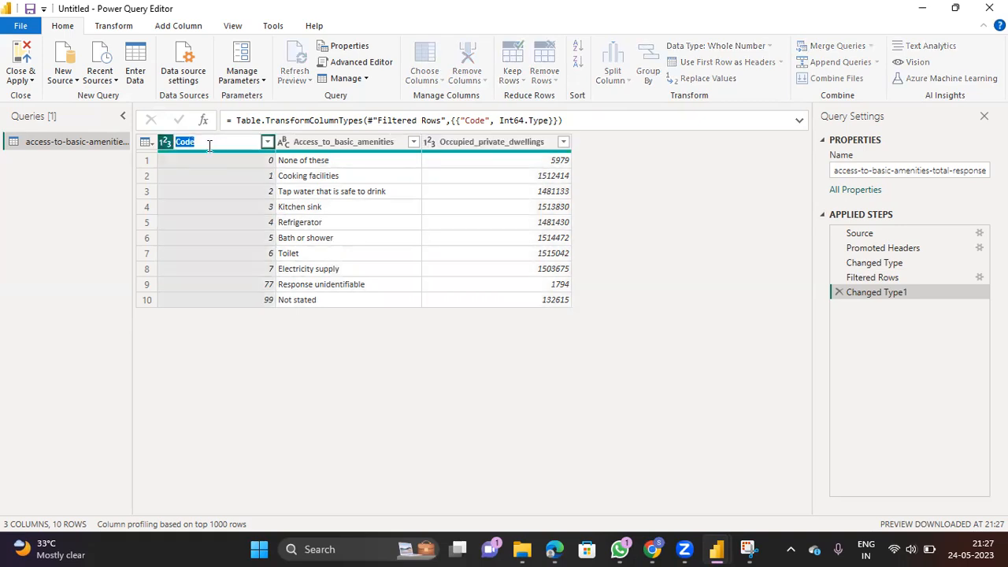
pyautogui.write('ID')
pyautogui.click(347, 380)
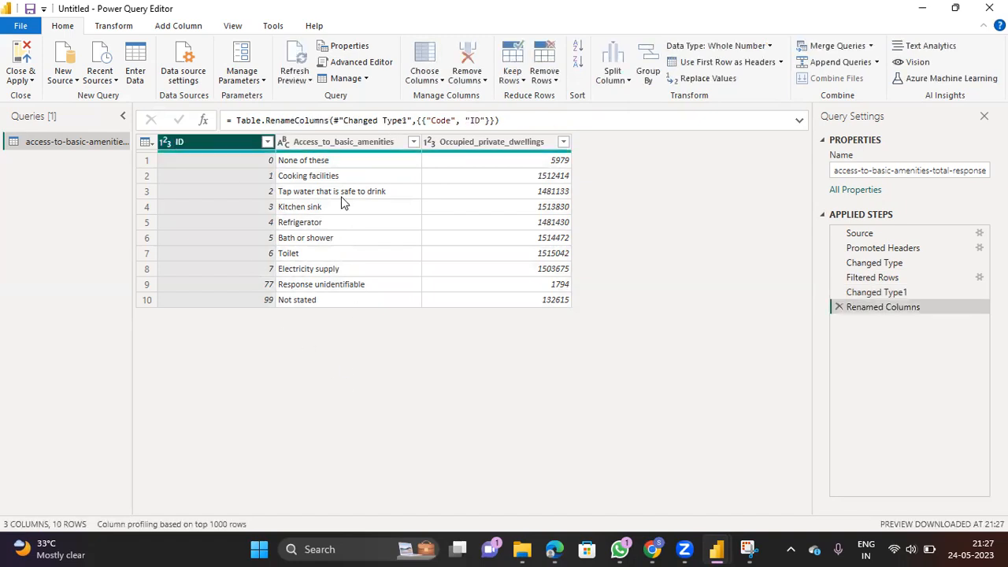
# Rename the Access_to_basic_amenities column as Aminities.
pyautogui.click(343, 143)
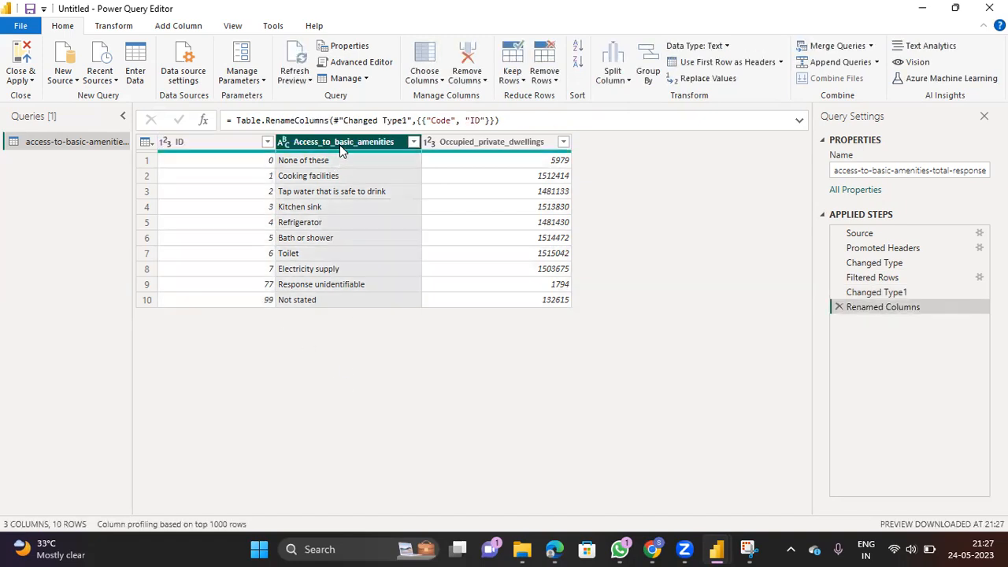
pyautogui.doubleClick(341, 145)
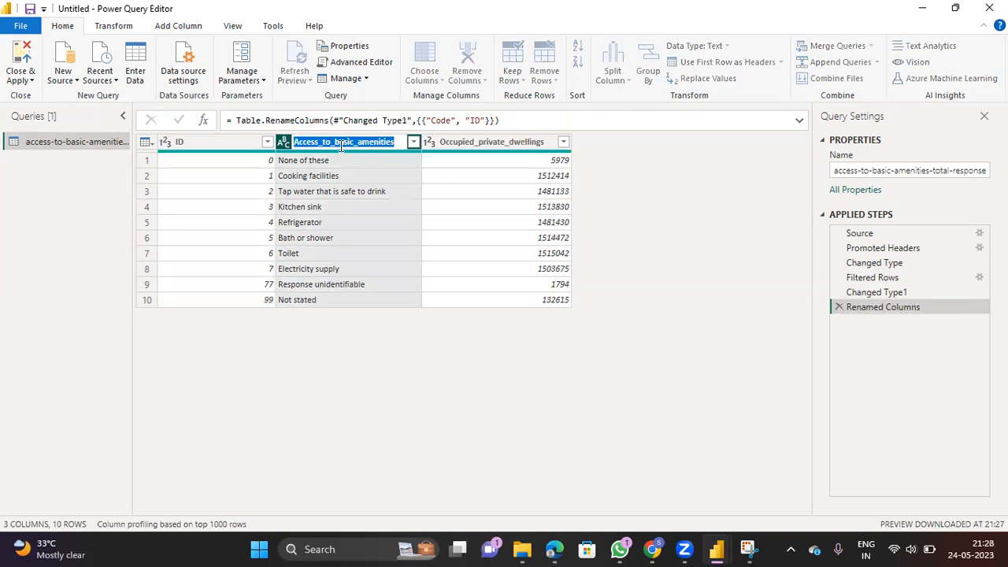
pyautogui.write('Ami')
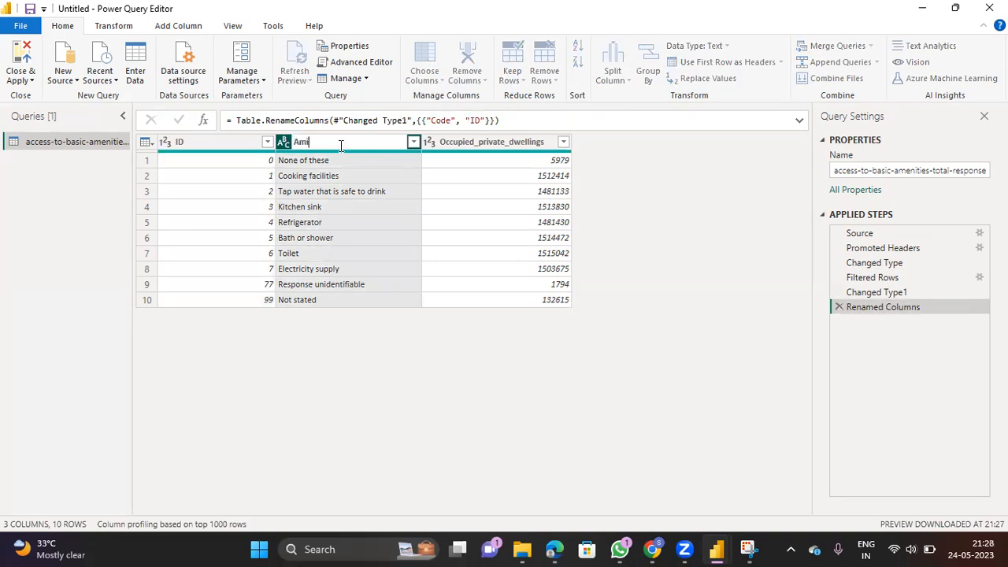
pyautogui.write('nities')
pyautogui.press('Return')
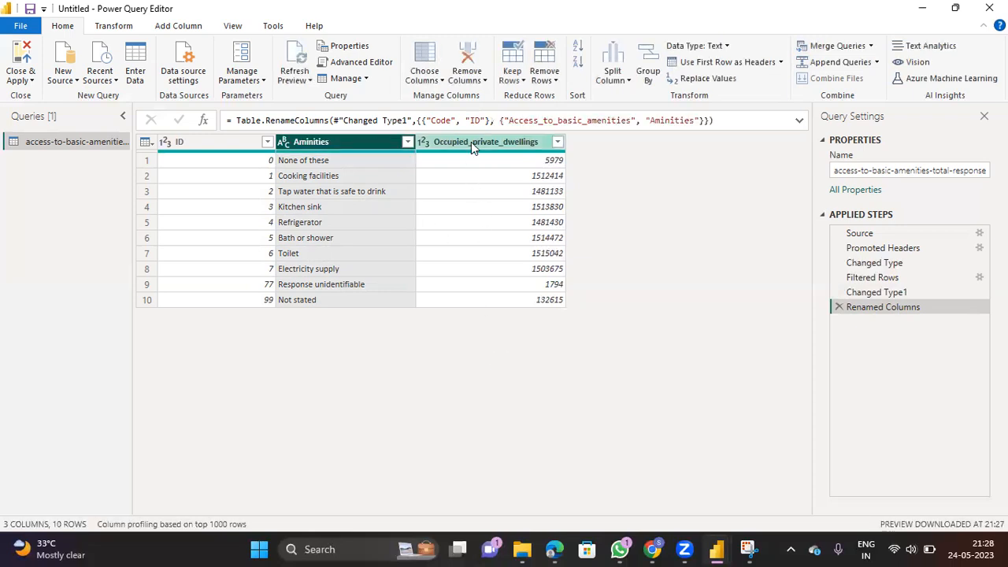
# Rename the Occupied_private_dwellings column as Occupied_capacity.
pyautogui.click(471, 143)
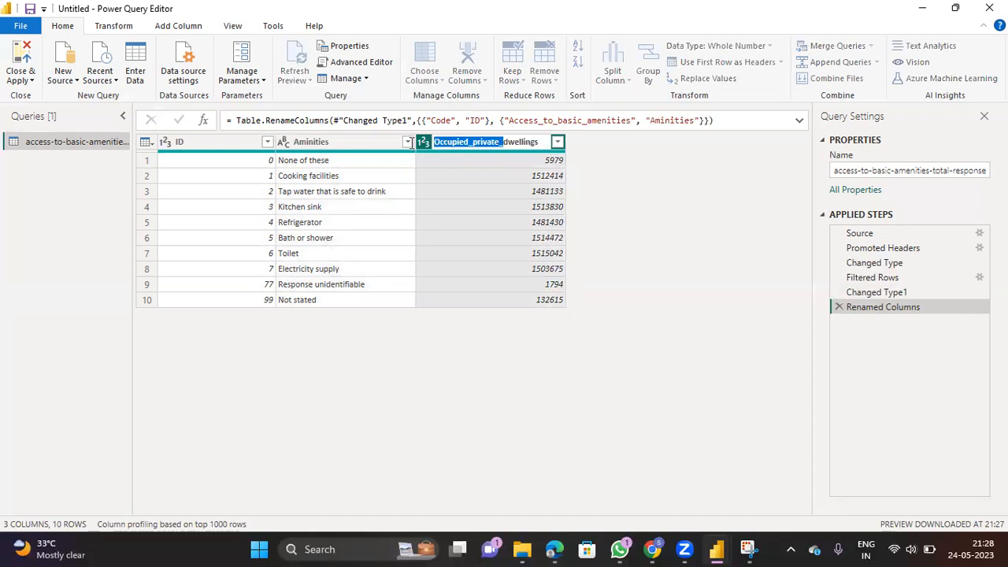
pyautogui.doubleClick(456, 142)
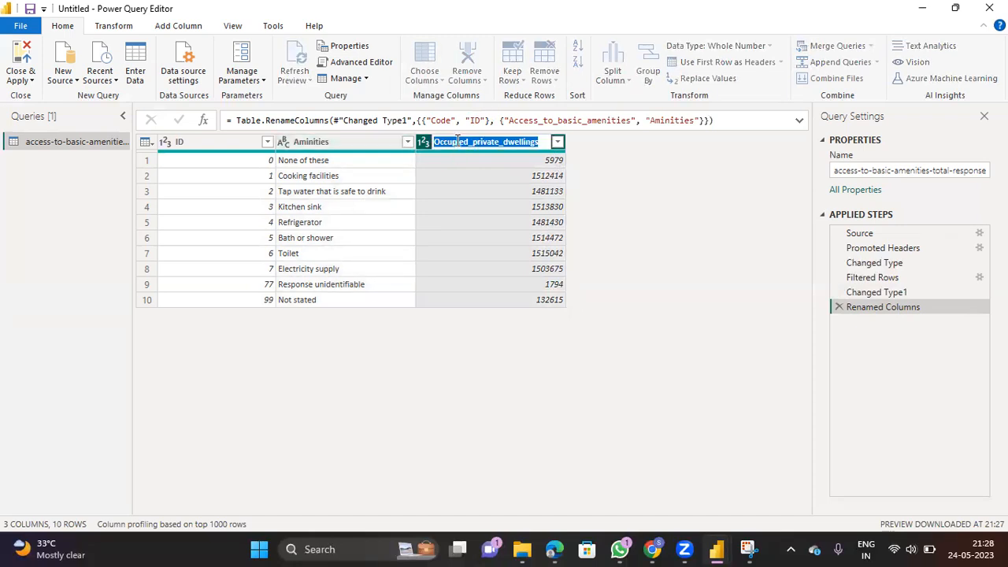
pyautogui.write('Occupied_capacity')
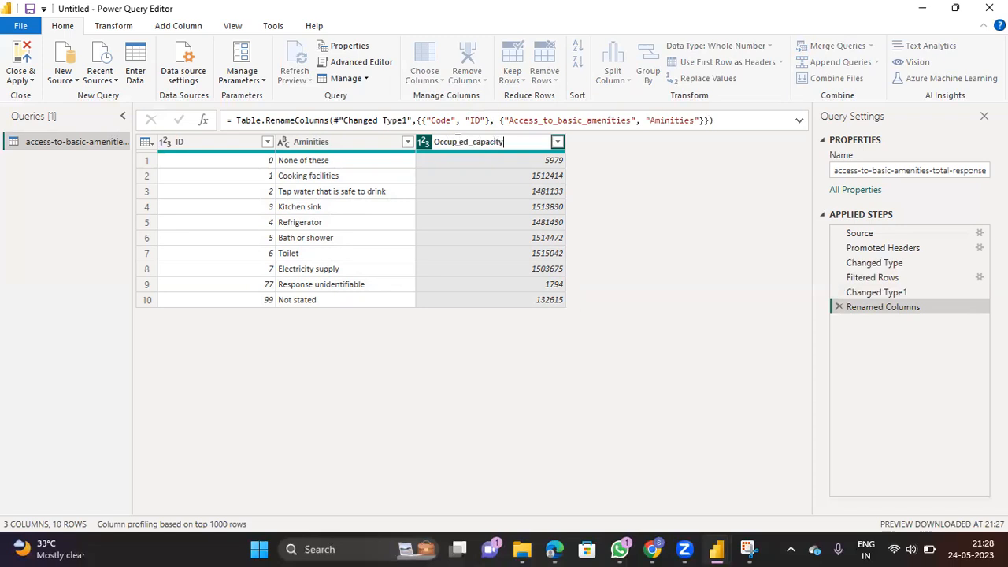
pyautogui.click(642, 292)
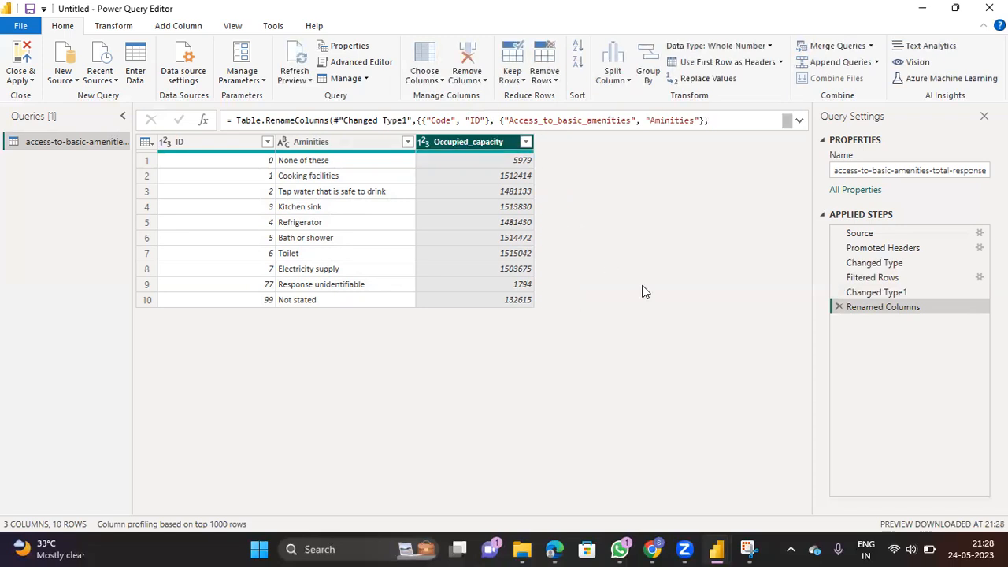
# Review the table at the Filtered Rows, Changed Type1 and Renamed Columns applied steps.
pyautogui.doubleClick(459, 144)
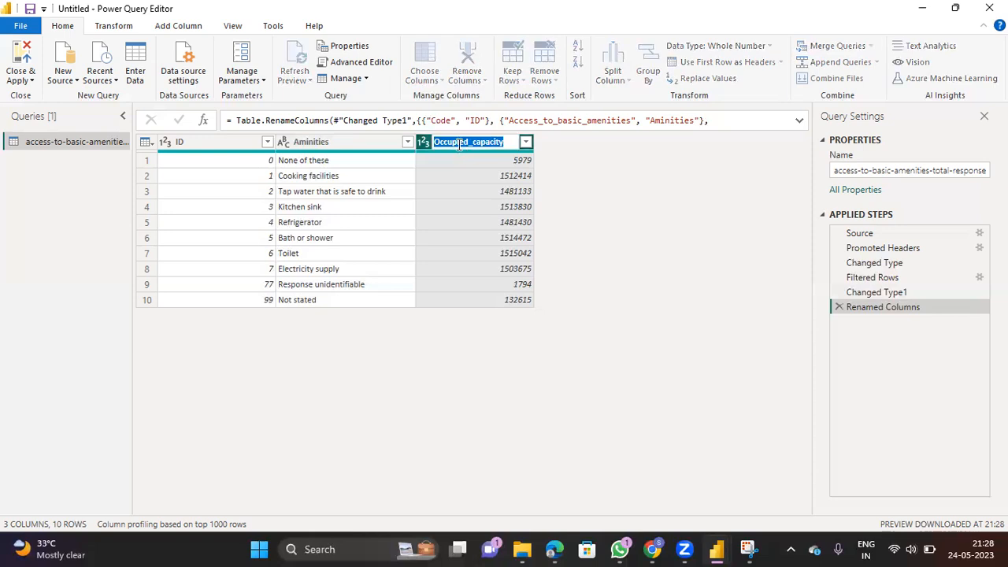
pyautogui.click(601, 240)
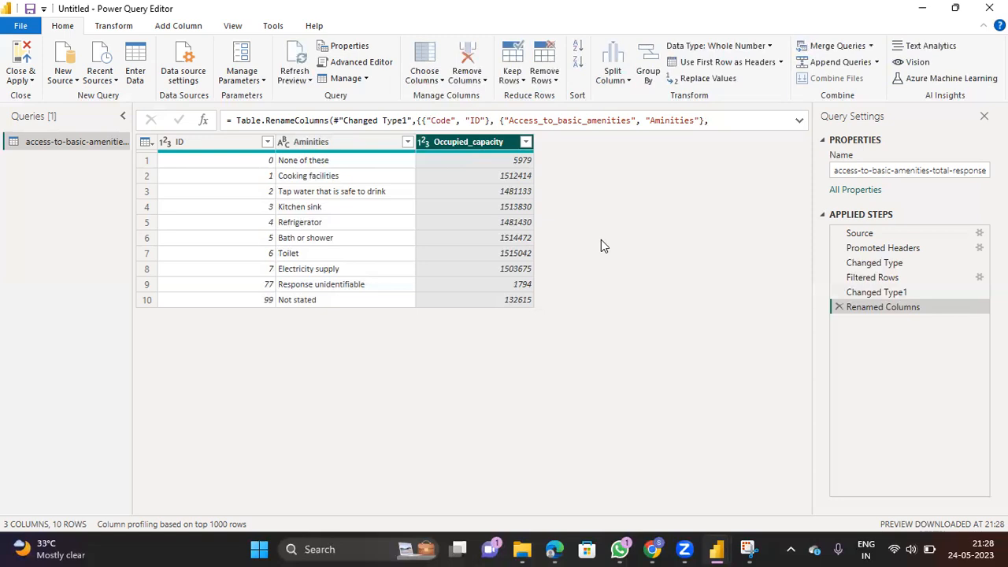
pyautogui.click(869, 278)
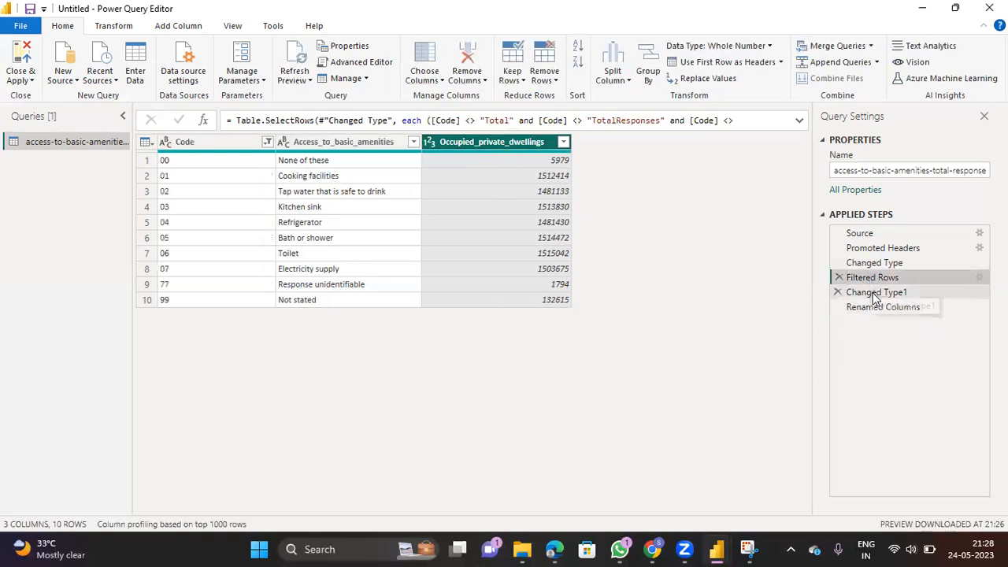
pyautogui.click(872, 293)
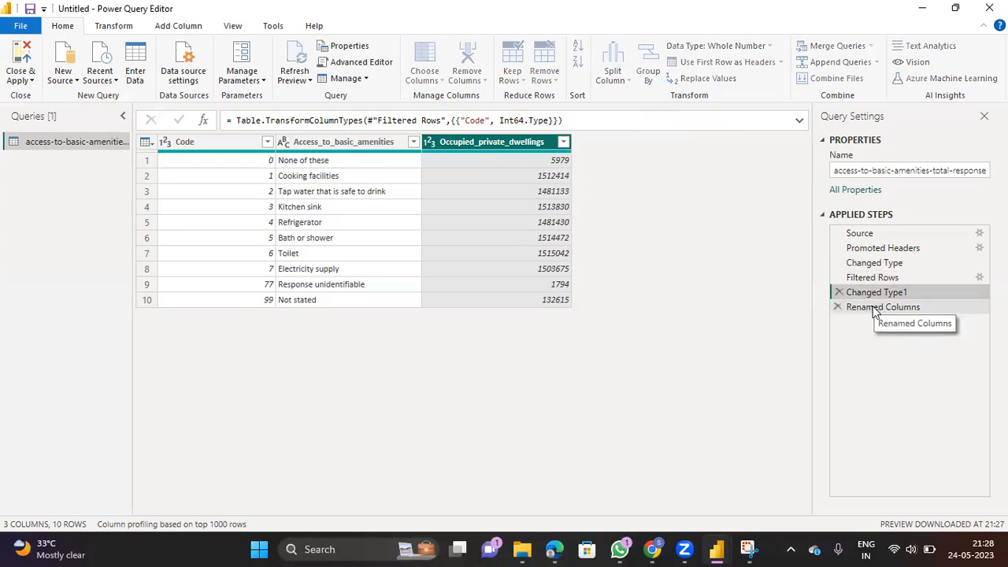
pyautogui.click(873, 308)
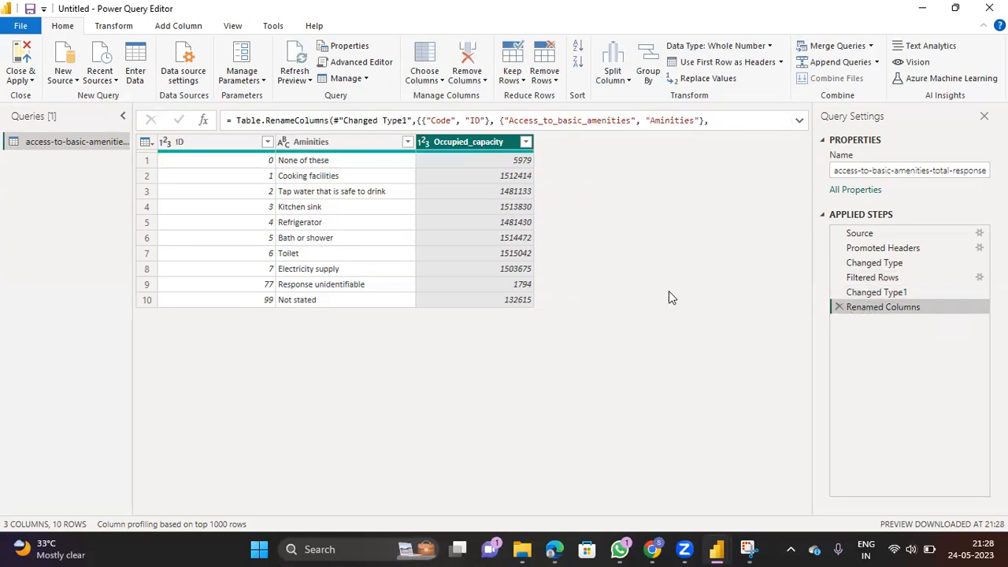
# Remove duplicate rows based on the Occupied_capacity column.
pyautogui.click(544, 82)
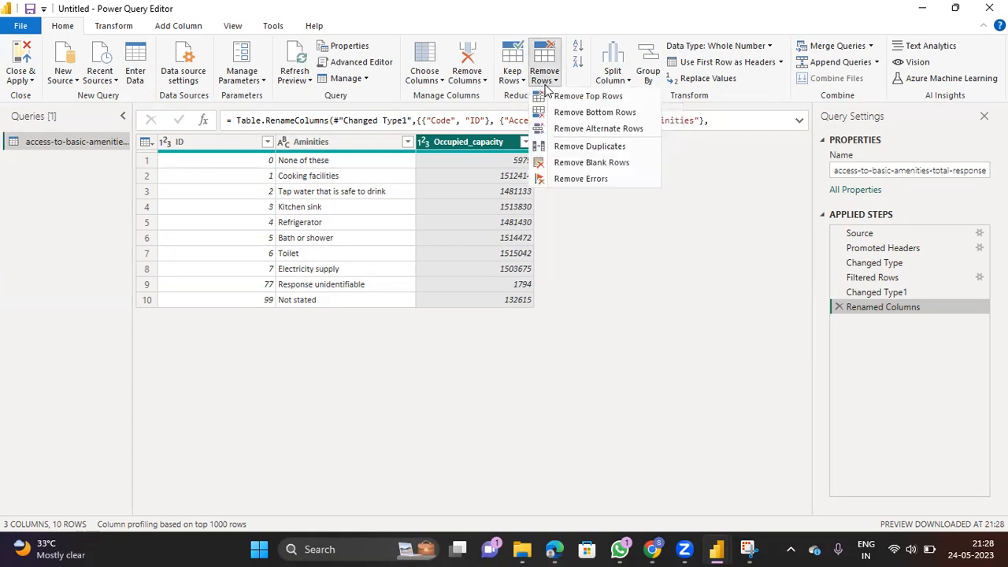
pyautogui.click(586, 150)
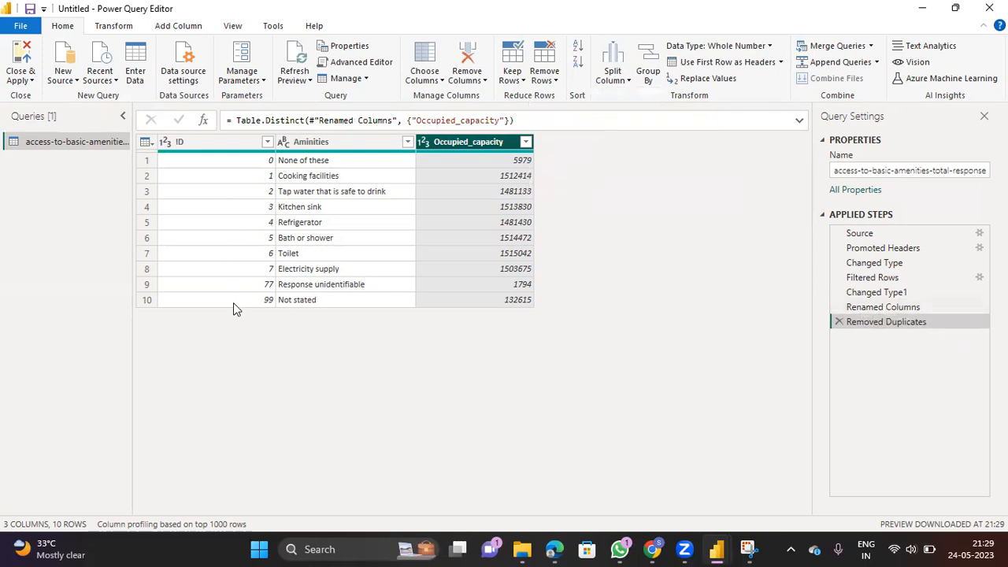
pyautogui.click(143, 79)
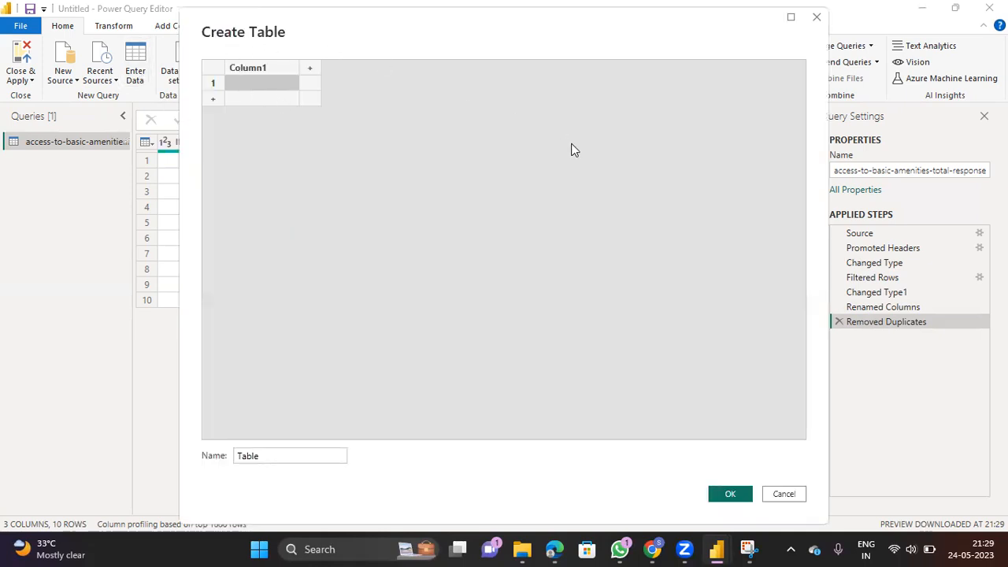
pyautogui.click(784, 494)
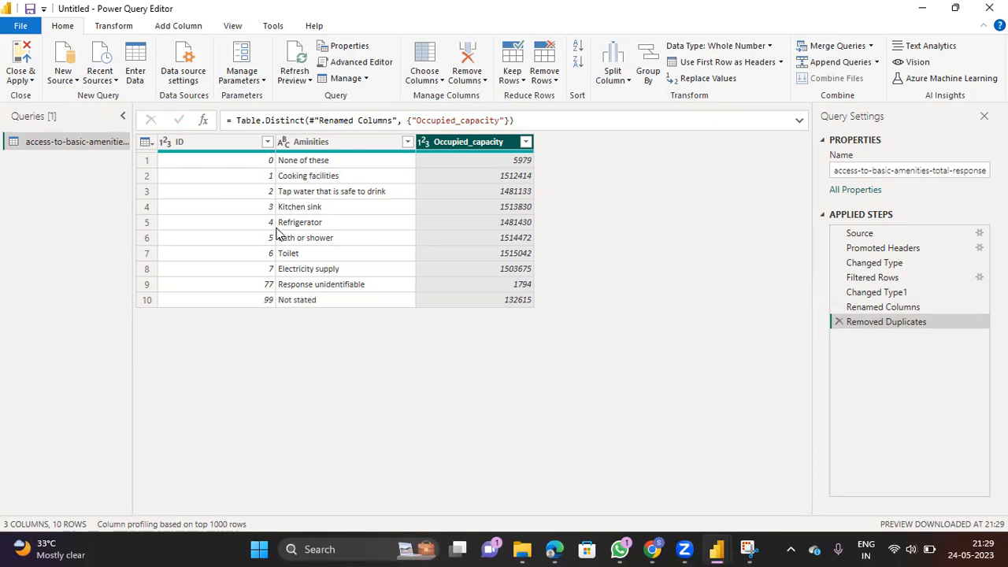
pyautogui.rightClick(485, 145)
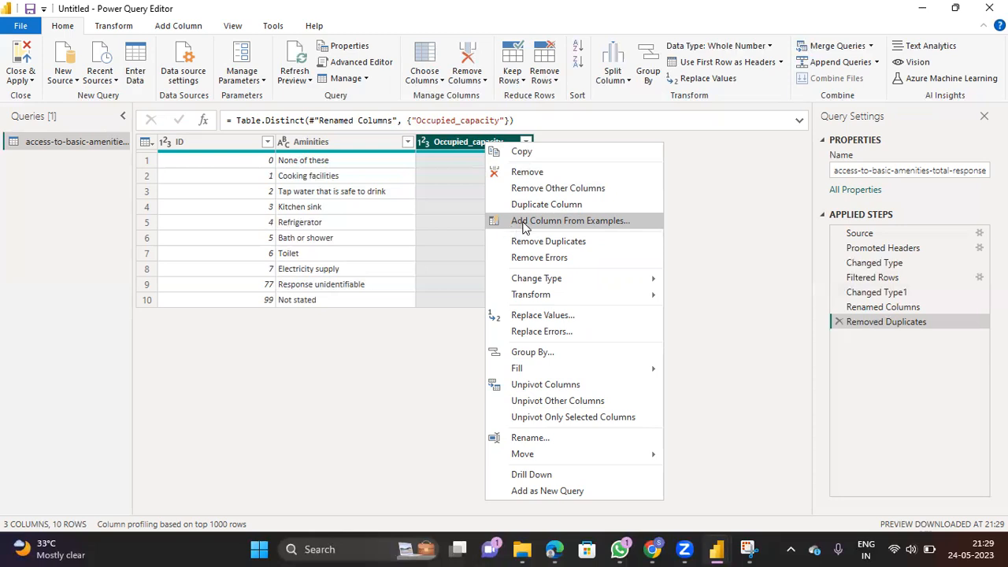
pyautogui.click(524, 227)
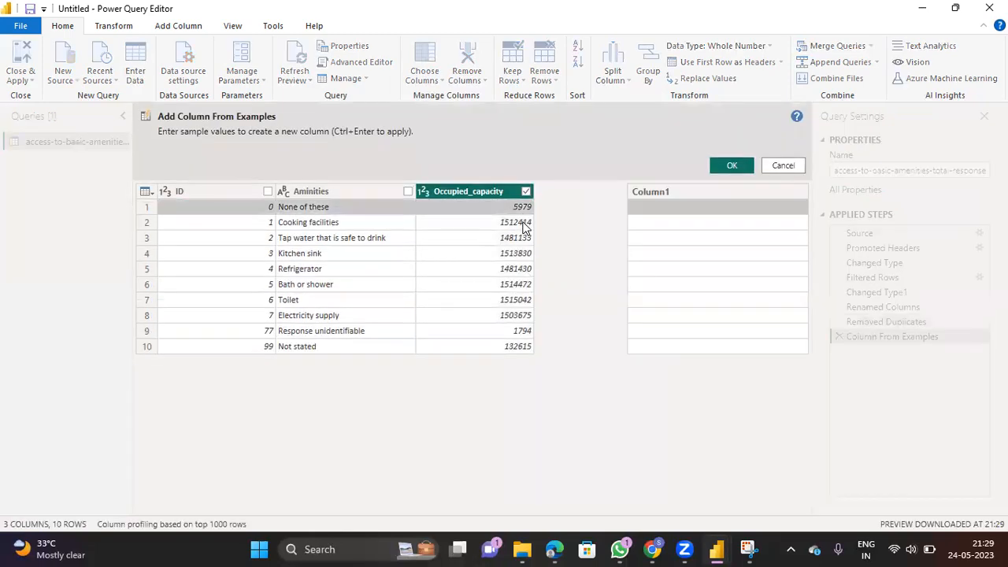
pyautogui.click(664, 196)
pyautogui.click(663, 196)
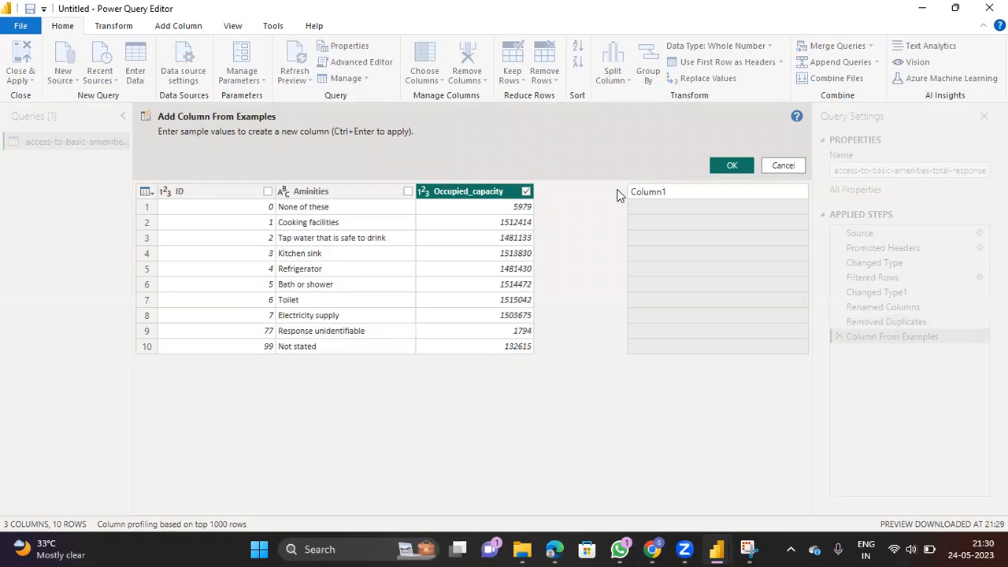
pyautogui.press('BackSpace')
pyautogui.press('BackSpace')
pyautogui.press('BackSpace')
pyautogui.press('BackSpace')
pyautogui.press('BackSpace')
pyautogui.press('BackSpace')
pyautogui.press('BackSpace')
pyautogui.write('Expected')
pyautogui.click(780, 165)
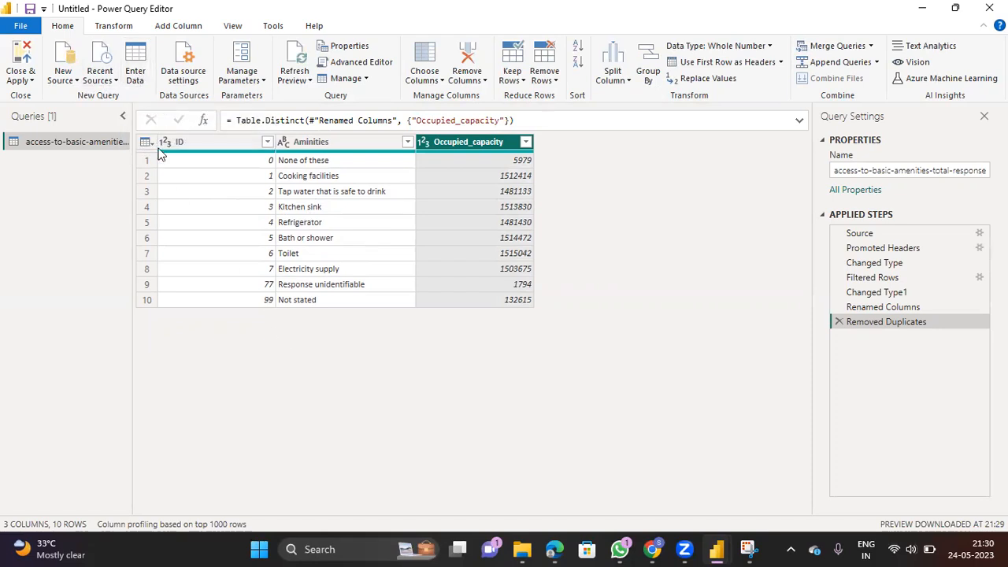
# Start a manually entered table, add a second column and name the first column Monthnumber.
pyautogui.click(139, 81)
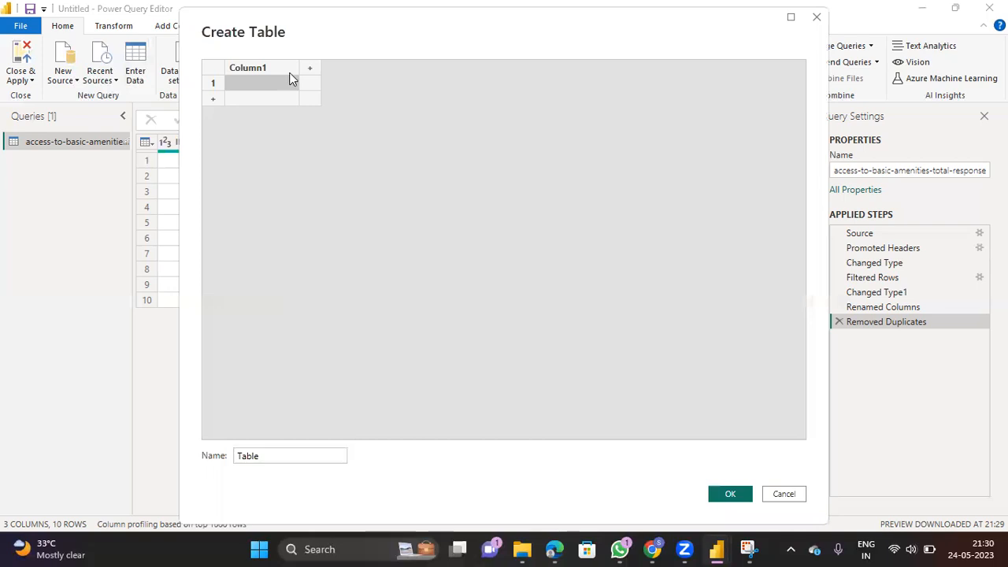
pyautogui.click(309, 69)
pyautogui.click(264, 71)
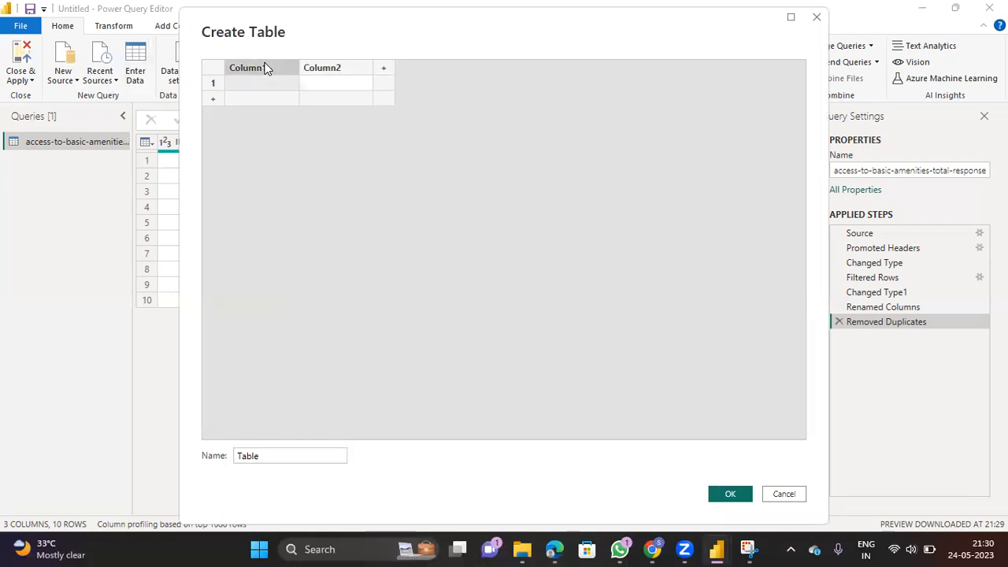
pyautogui.click(264, 71)
pyautogui.click(209, 83)
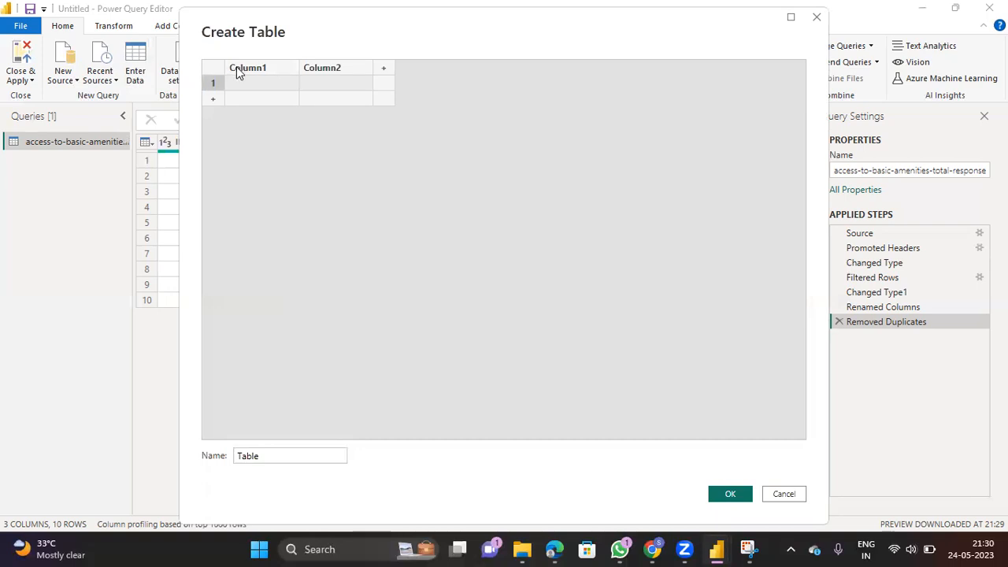
pyautogui.doubleClick(236, 67)
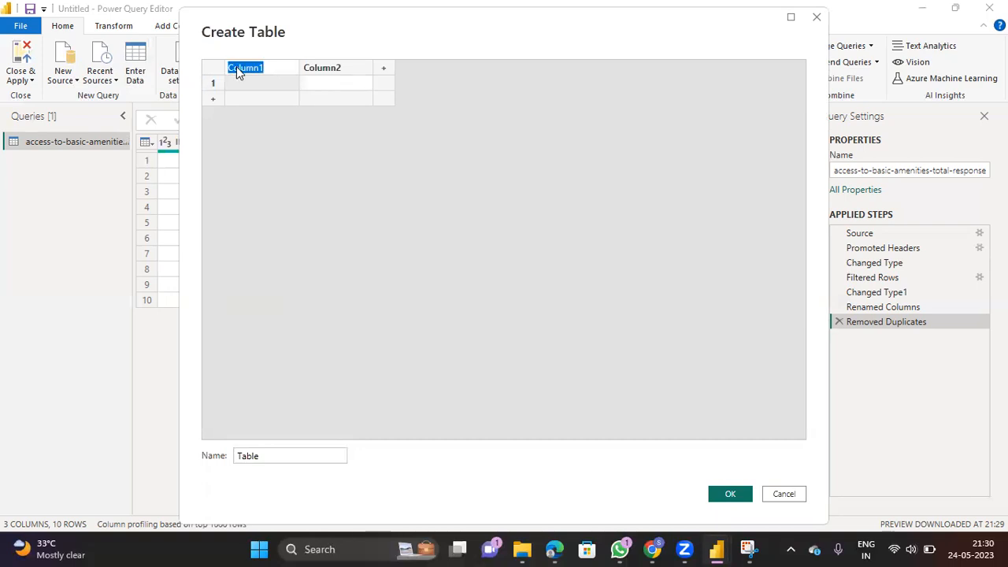
pyautogui.write('Monthnumber')
# Name the second column of the new table Monthshortname.
pyautogui.click(319, 68)
pyautogui.doubleClick(320, 69)
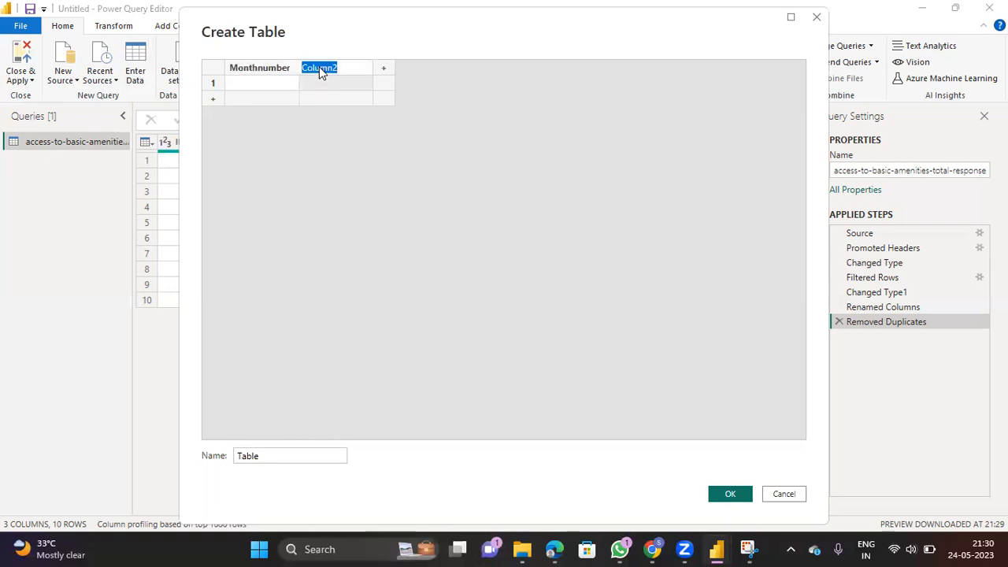
pyautogui.write('MonthNam')
pyautogui.press('BackSpace')
pyautogui.press('BackSpace')
pyautogui.press('BackSpace')
pyautogui.write('shortname')
# Extend the new table to five rows.
pyautogui.click(282, 85)
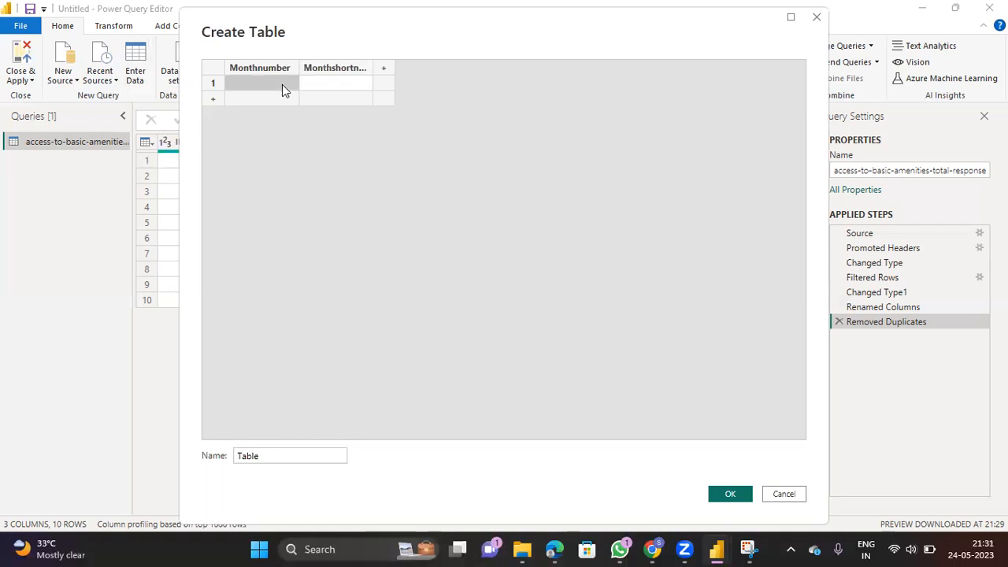
pyautogui.click(220, 98)
pyautogui.click(215, 114)
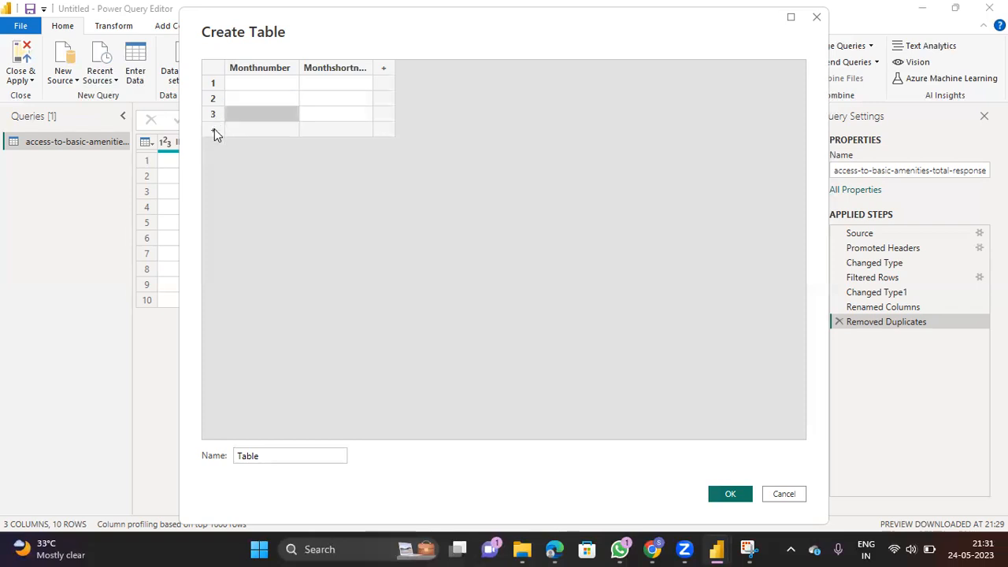
pyautogui.click(214, 130)
pyautogui.click(214, 145)
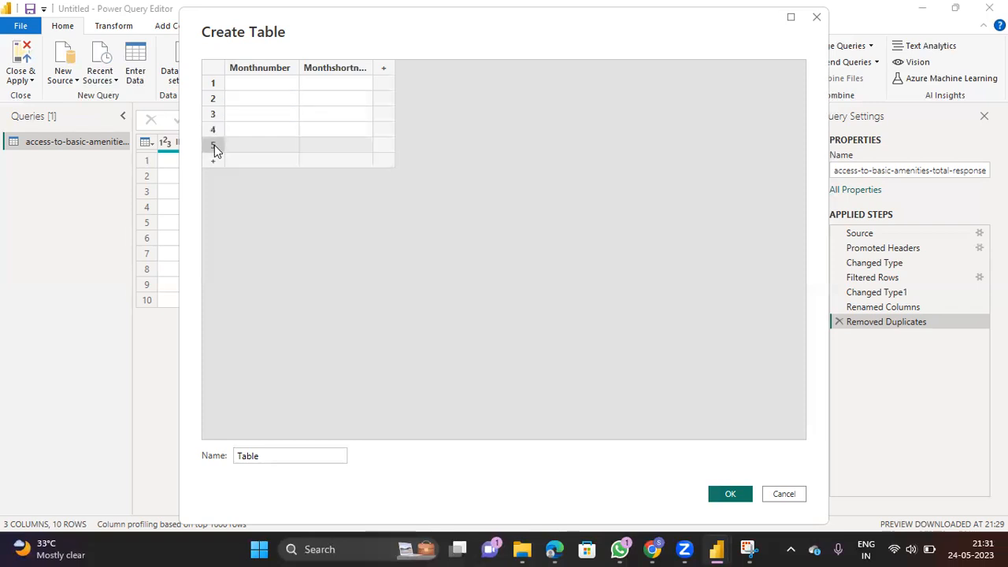
# Fill the Monthnumber column with the values 1, 2, 3, 4 and 5 in rows 1 to 5.
pyautogui.click(261, 87)
pyautogui.write('1')
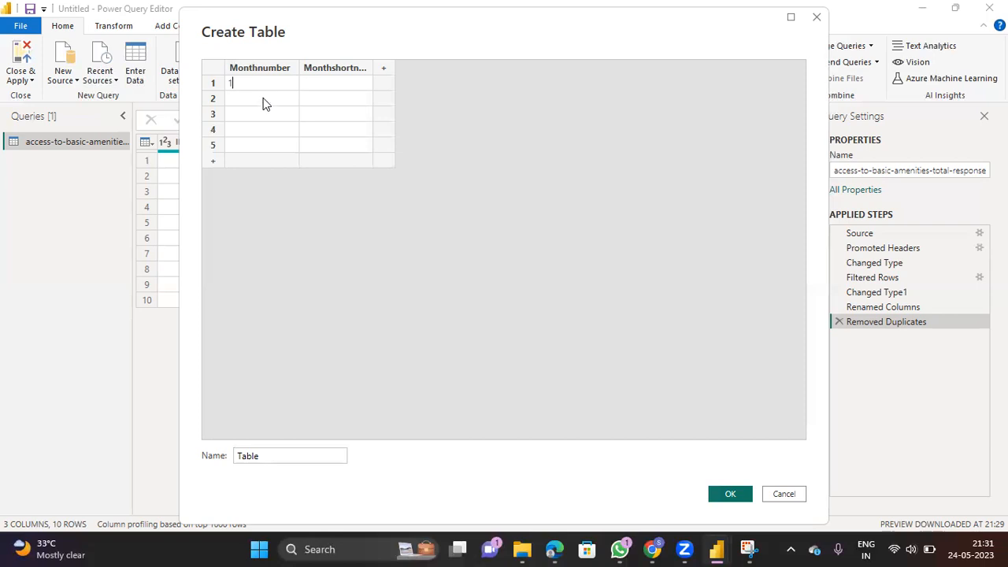
pyautogui.click(265, 103)
pyautogui.write('2')
pyautogui.click(266, 118)
pyautogui.write('3')
pyautogui.click(265, 133)
pyautogui.write('4')
pyautogui.click(262, 141)
pyautogui.write('5')
# Fill the Monthshortname column with jan, Feb, Mar, Apr and May in rows 1 to 5.
pyautogui.click(312, 87)
pyautogui.click(313, 92)
pyautogui.write('jan')
pyautogui.click(318, 104)
pyautogui.write('Feb')
pyautogui.click(319, 108)
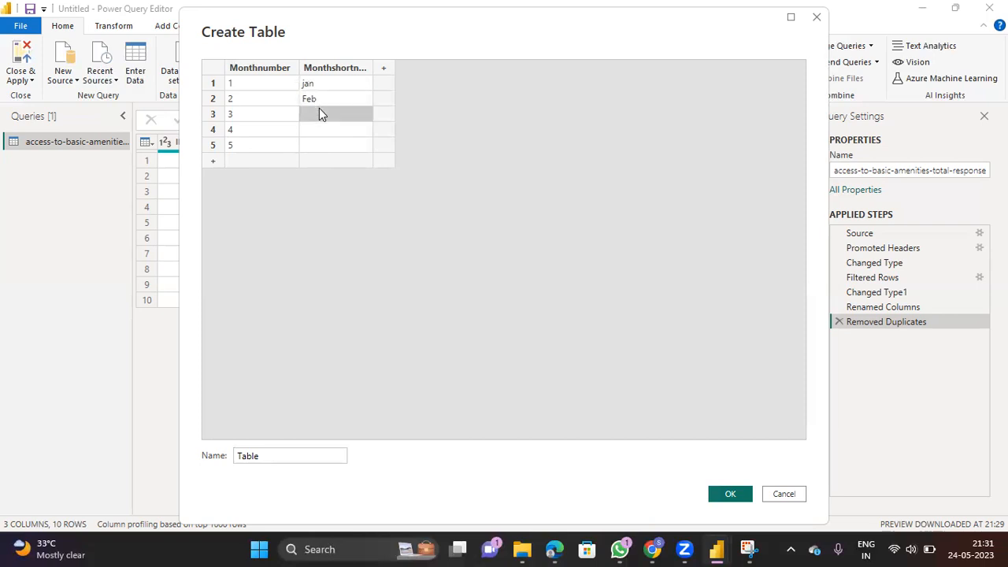
pyautogui.click(319, 111)
pyautogui.write('Mar')
pyautogui.press('Return')
pyautogui.write('Apr')
pyautogui.press('Return')
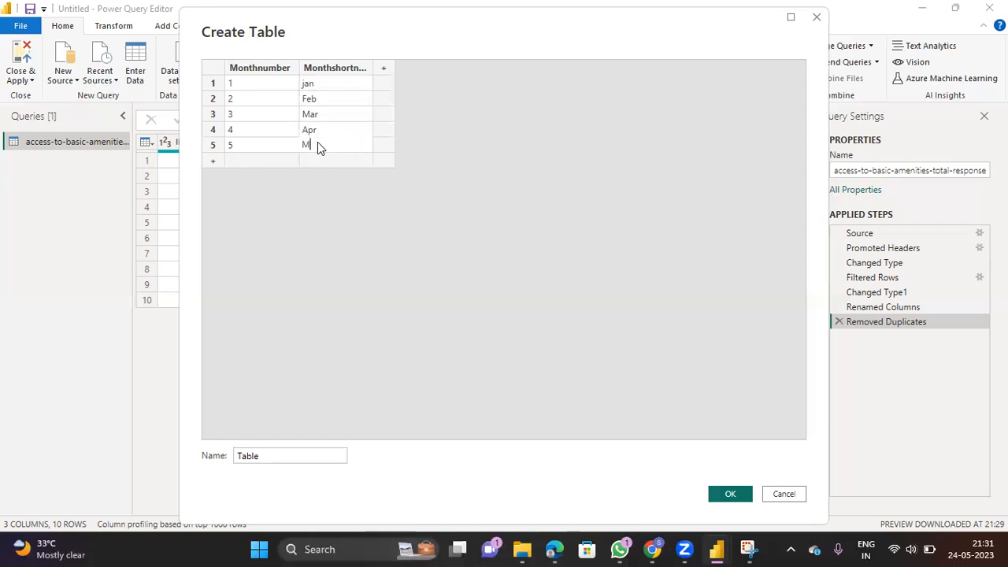
pyautogui.click(324, 224)
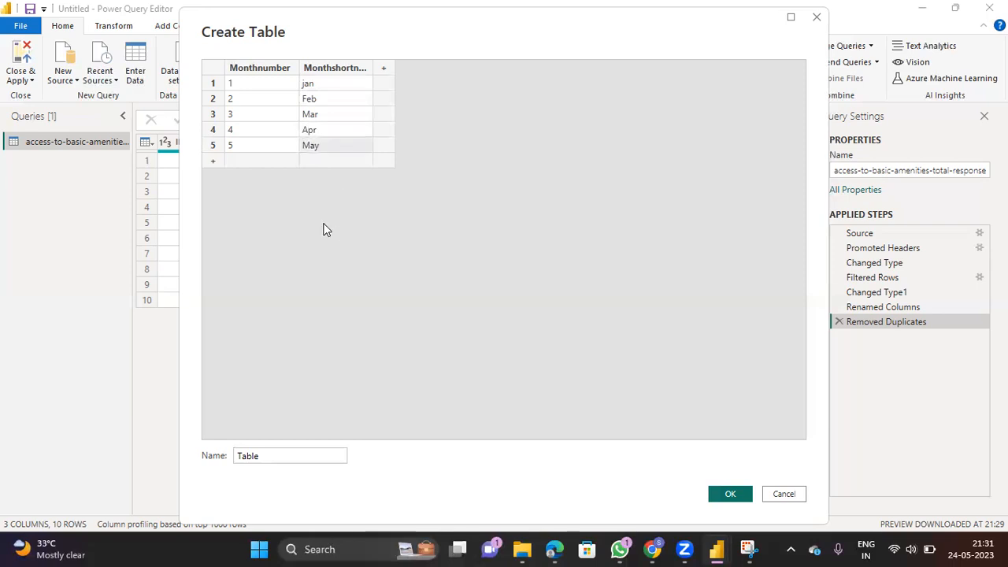
# Add three more rows to the table and enter 3, 5 and 2 as their Monthnumber values.
pyautogui.click(211, 162)
pyautogui.click(212, 173)
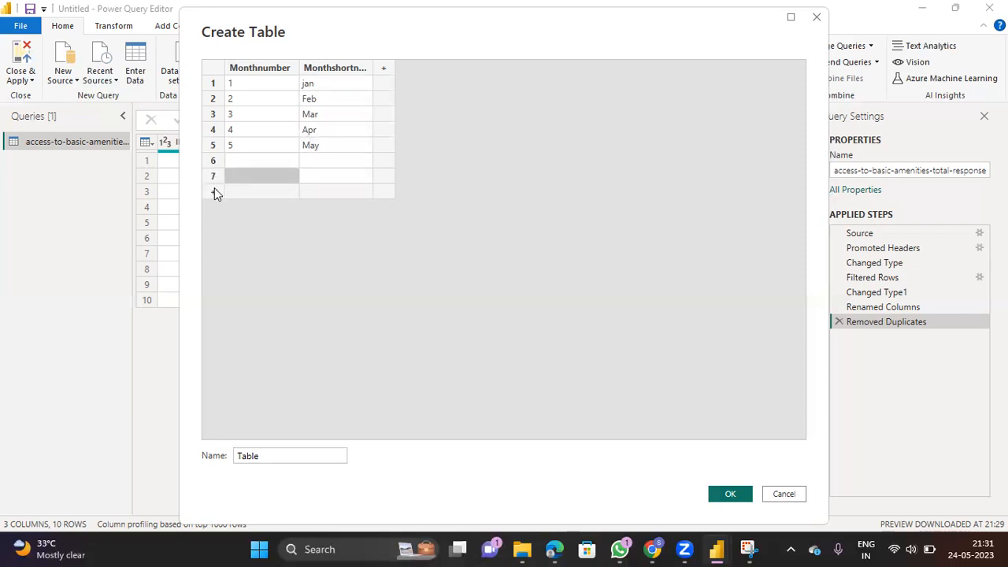
pyautogui.click(213, 192)
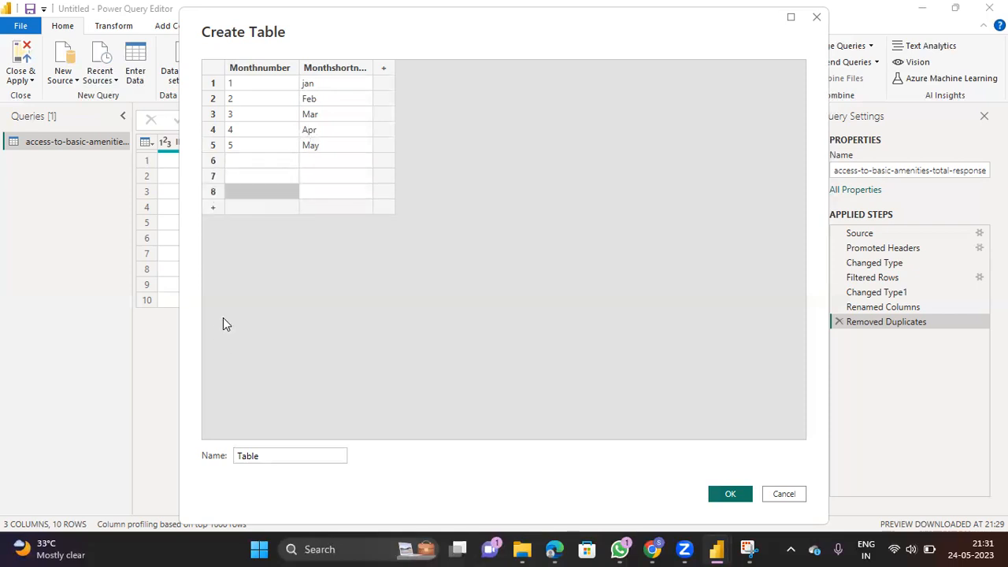
pyautogui.click(237, 162)
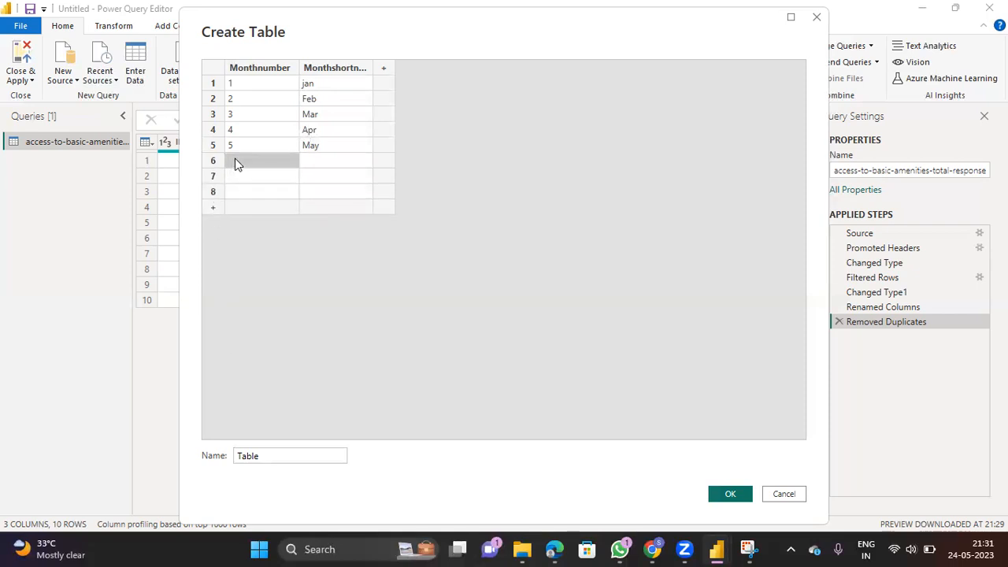
pyautogui.write('3')
pyautogui.click(242, 181)
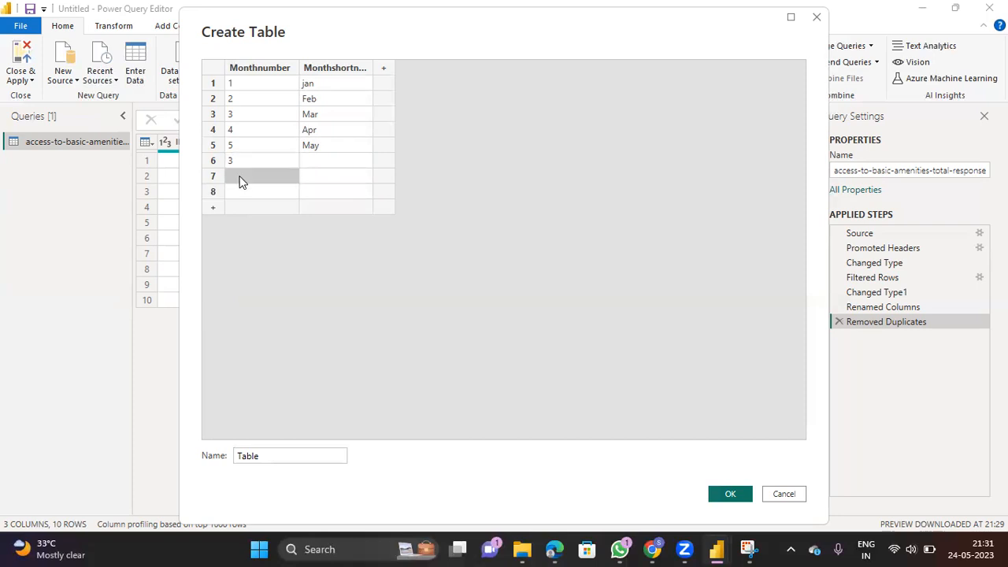
pyautogui.write('5')
pyautogui.click(244, 194)
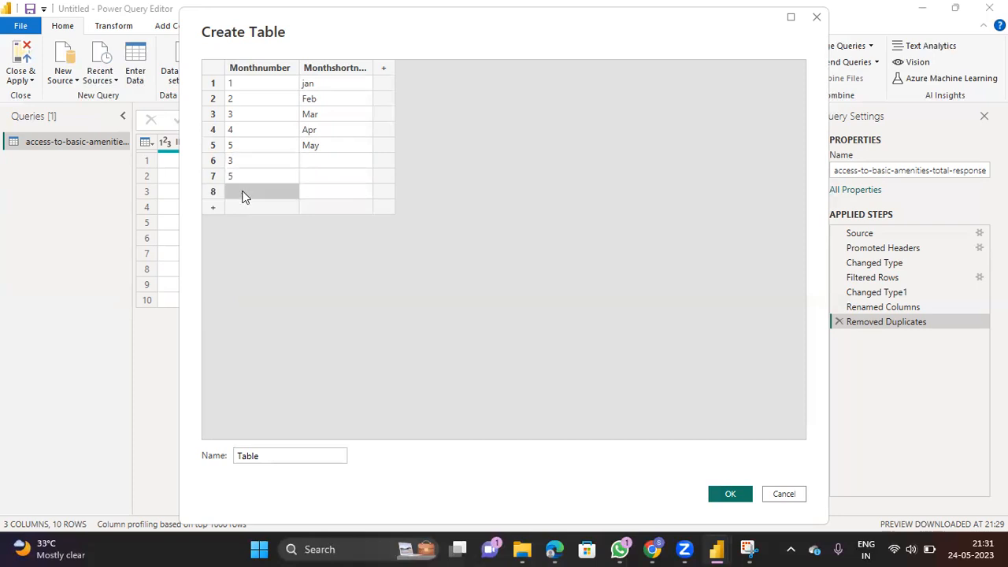
pyautogui.write('2')
pyautogui.press('Return')
# Enter Mar, May and Feb as the Monthshortname values in rows 6 to 8 and create the table.
pyautogui.click(331, 162)
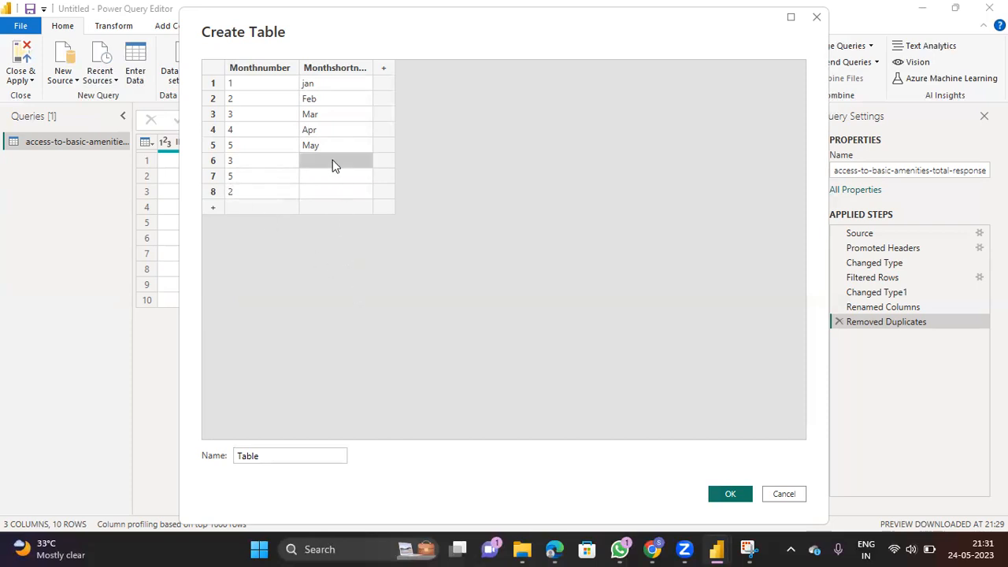
pyautogui.click(332, 162)
pyautogui.write('Mar')
pyautogui.click(328, 175)
pyautogui.click(329, 177)
pyautogui.write('May')
pyautogui.click(320, 192)
pyautogui.click(321, 191)
pyautogui.write('Feb')
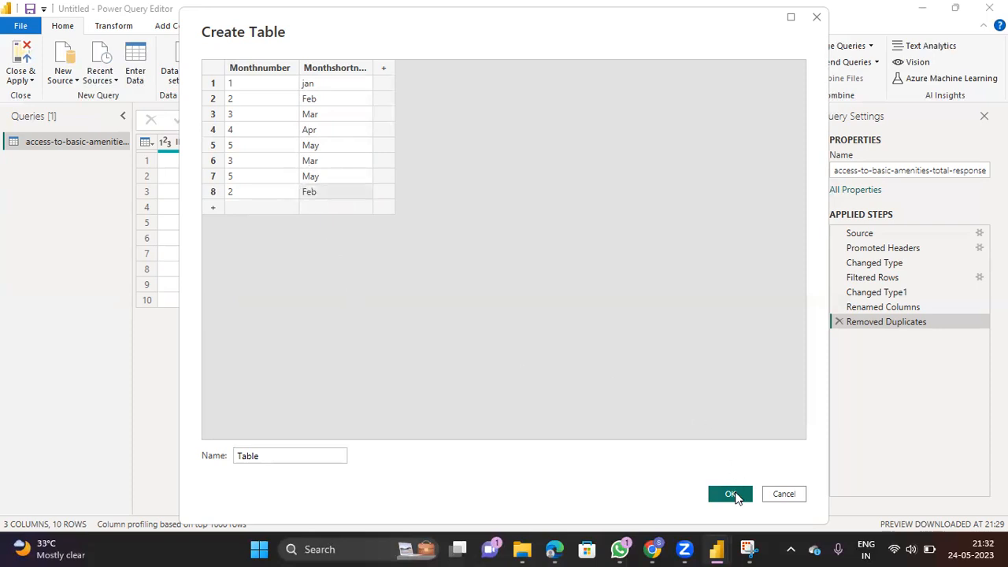
pyautogui.click(734, 495)
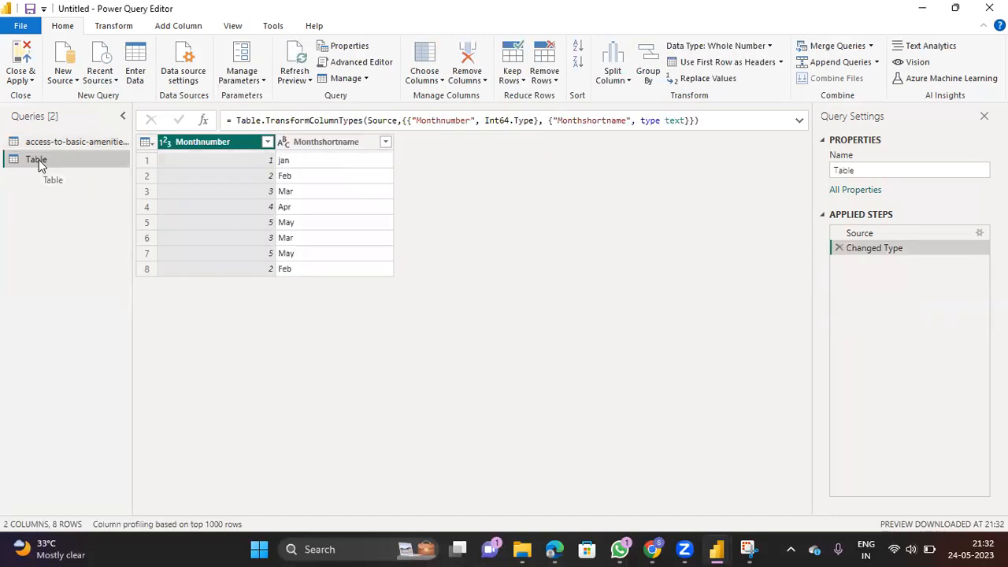
# Rename the manually entered month query from Table to Monthname.
pyautogui.doubleClick(867, 169)
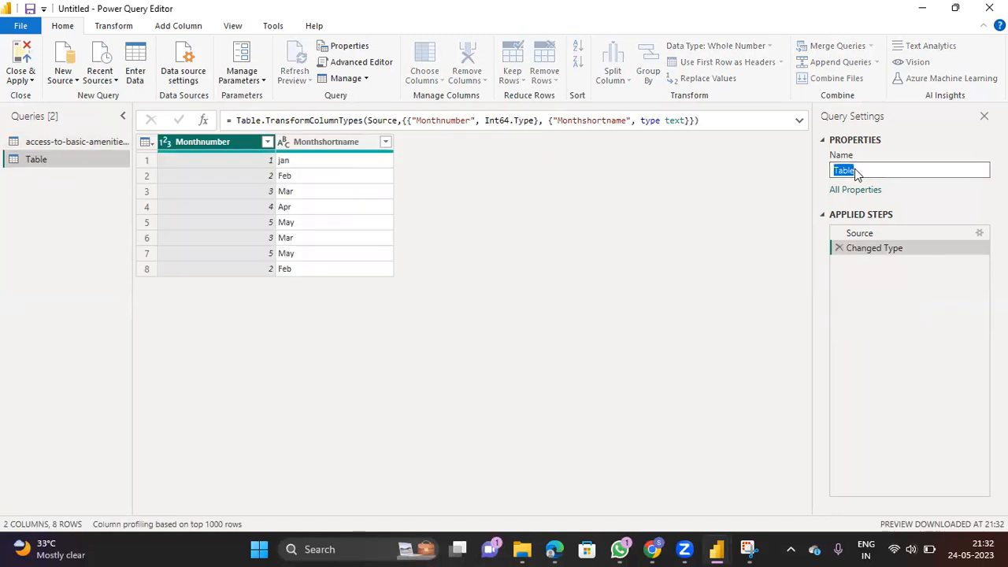
pyautogui.write('Monthname')
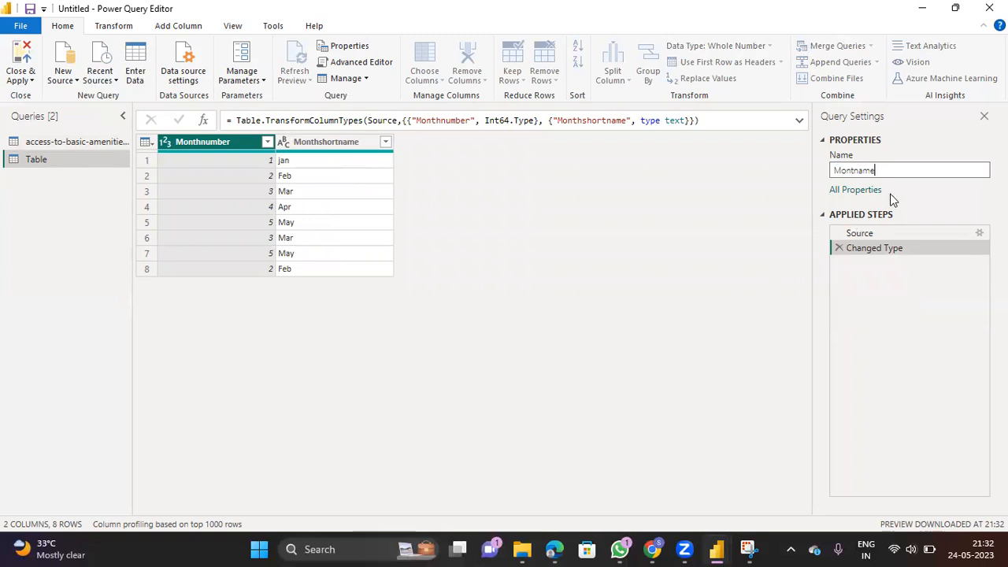
pyautogui.press('BackSpace')
pyautogui.press('BackSpace')
pyautogui.press('BackSpace')
pyautogui.press('BackSpace')
pyautogui.press('BackSpace')
pyautogui.write('thna')
pyautogui.press('Return')
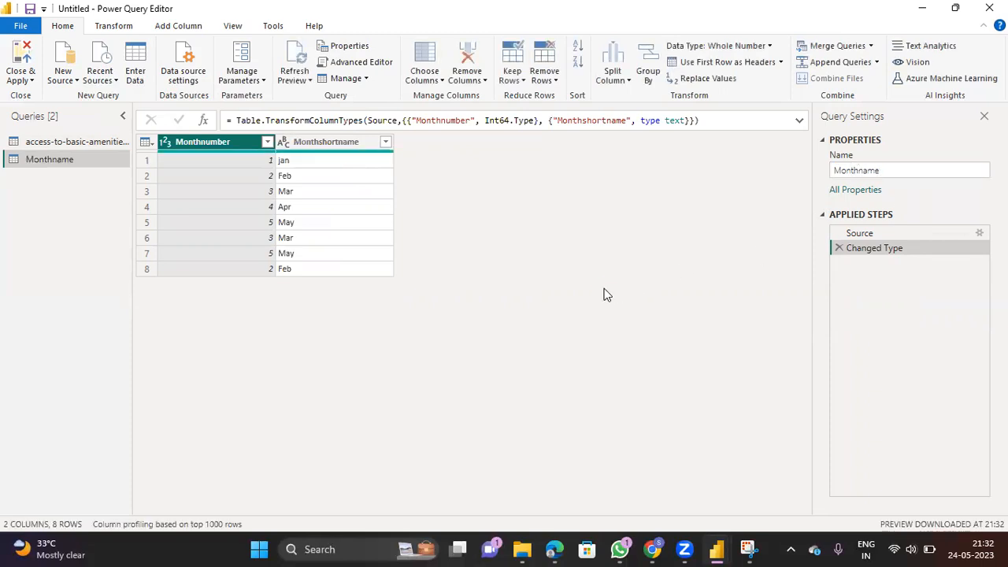
# Start a column from examples based on Monthshortname and name the new column MonthName.
pyautogui.click(333, 144)
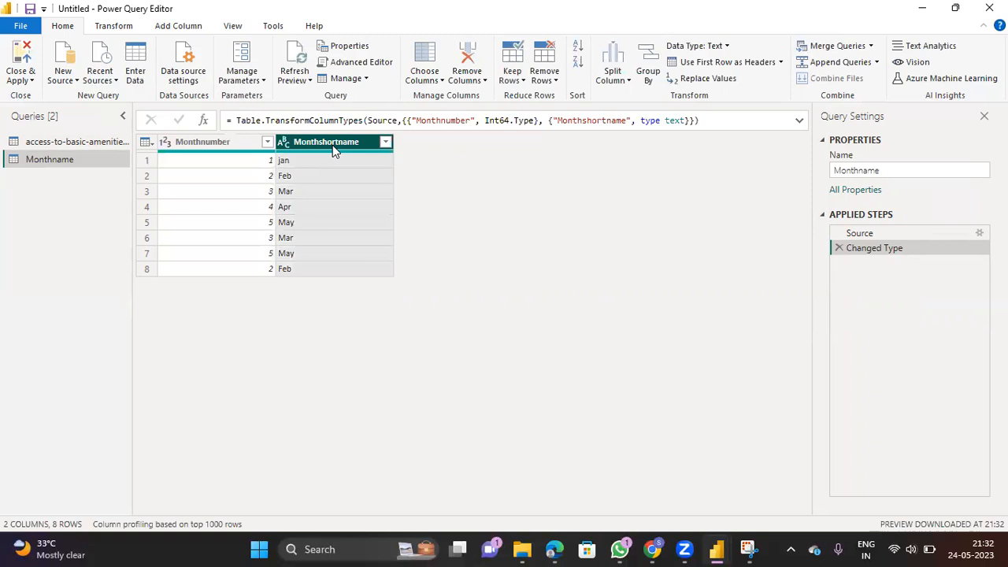
pyautogui.rightClick(332, 146)
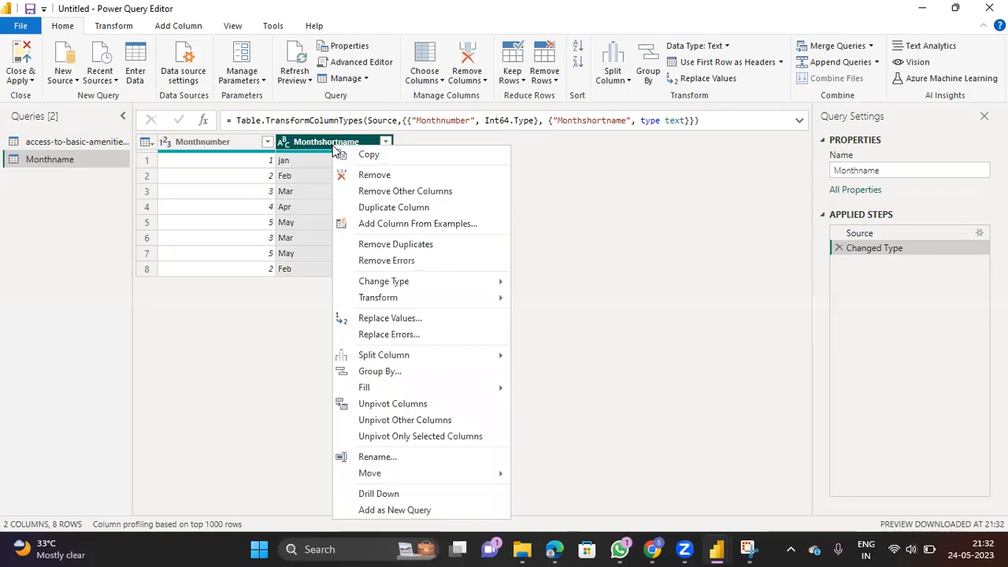
pyautogui.click(389, 223)
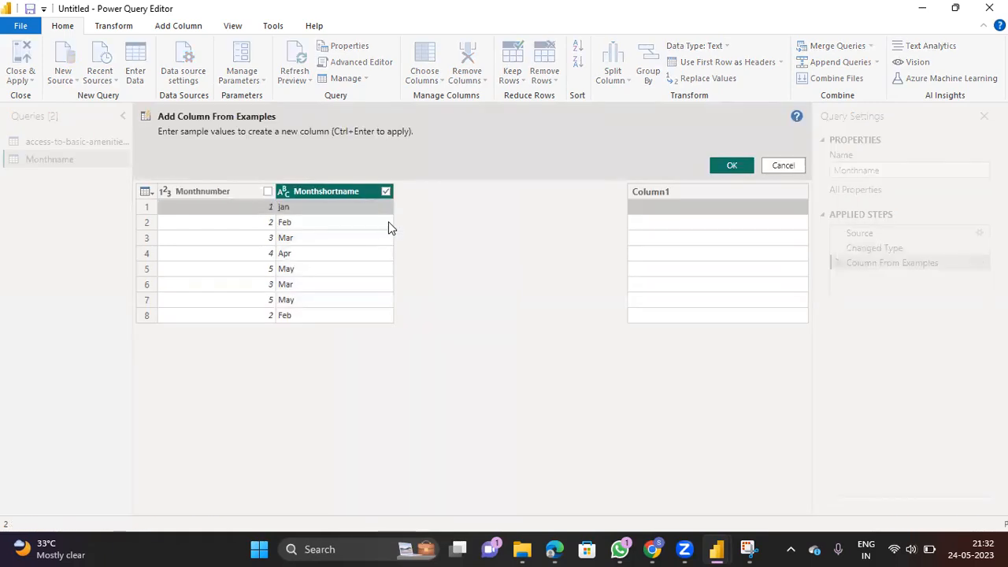
pyautogui.doubleClick(669, 191)
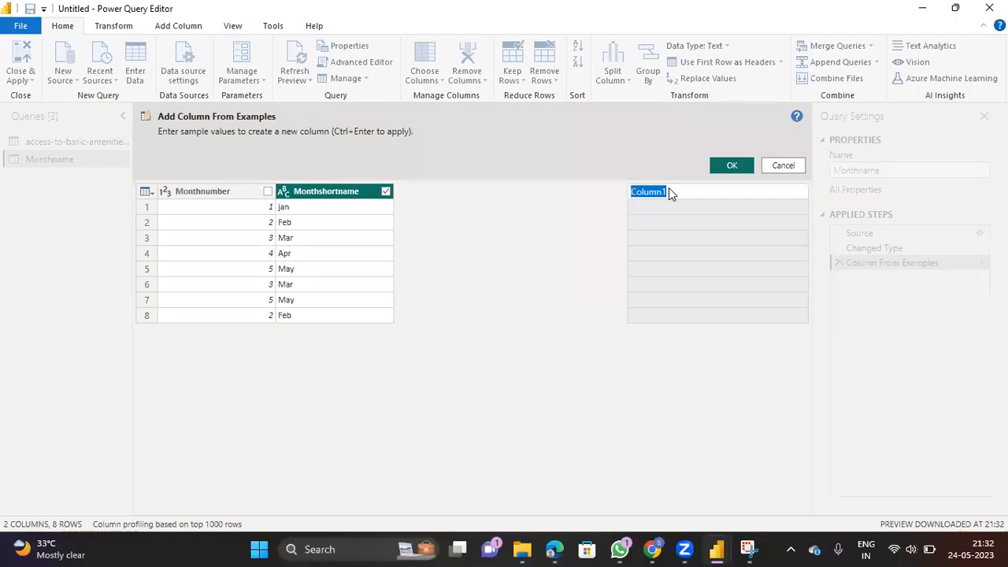
pyautogui.write('MonthName')
pyautogui.press('Return')
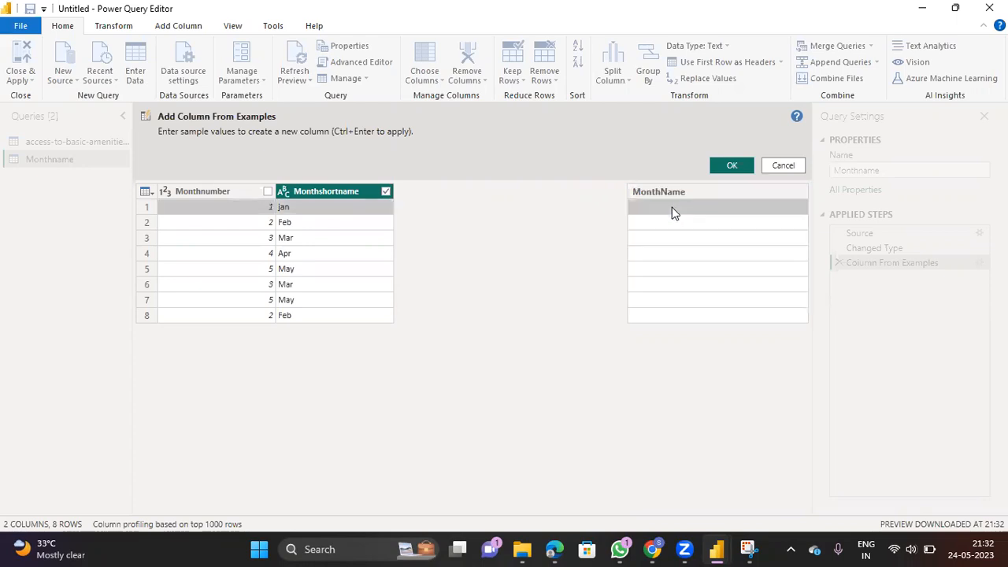
# Enter january in row 1 of MonthName, accept the suggested Febuary in row 2 and enter March in row 3.
pyautogui.click(644, 209)
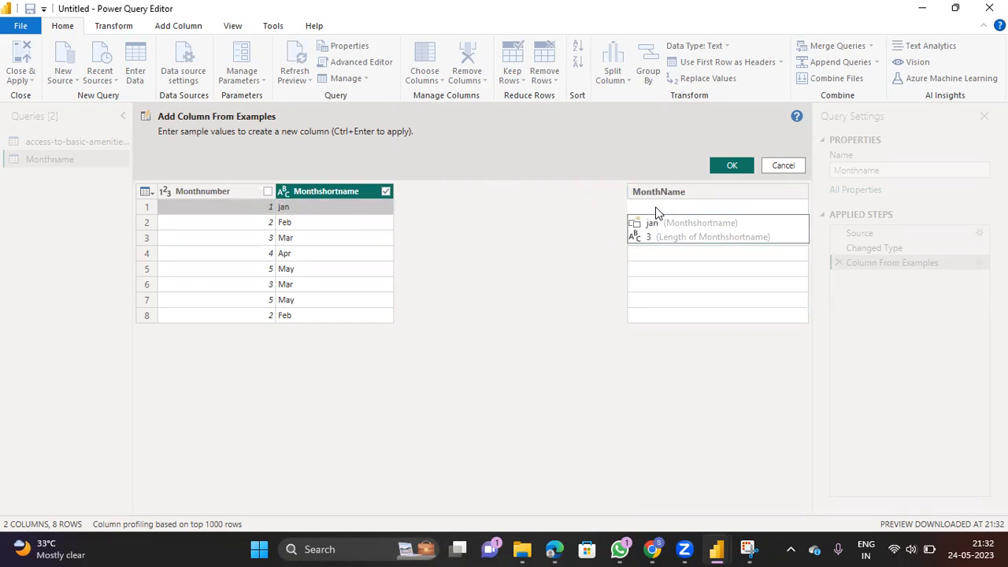
pyautogui.write('januar')
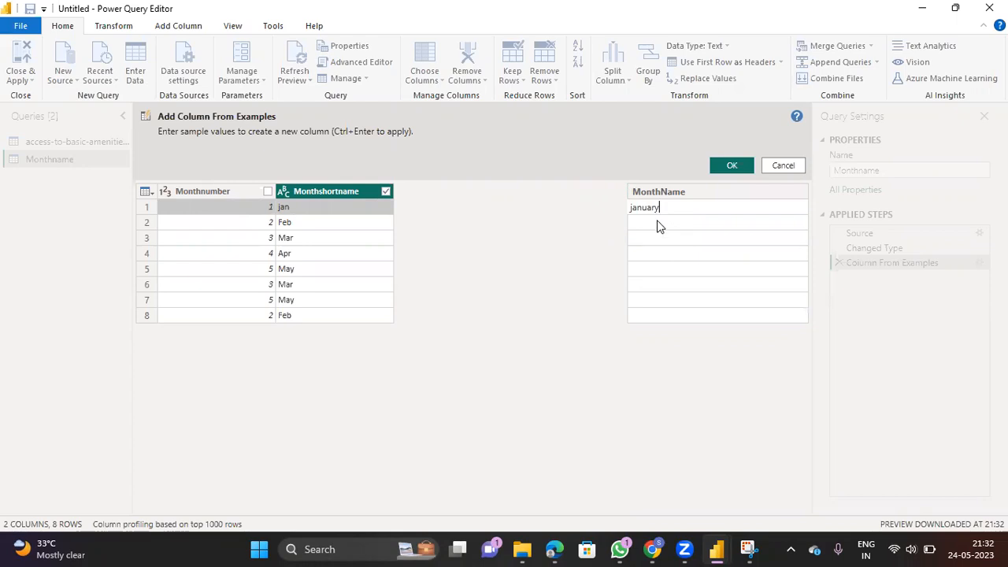
pyautogui.write('y')
pyautogui.press('Return')
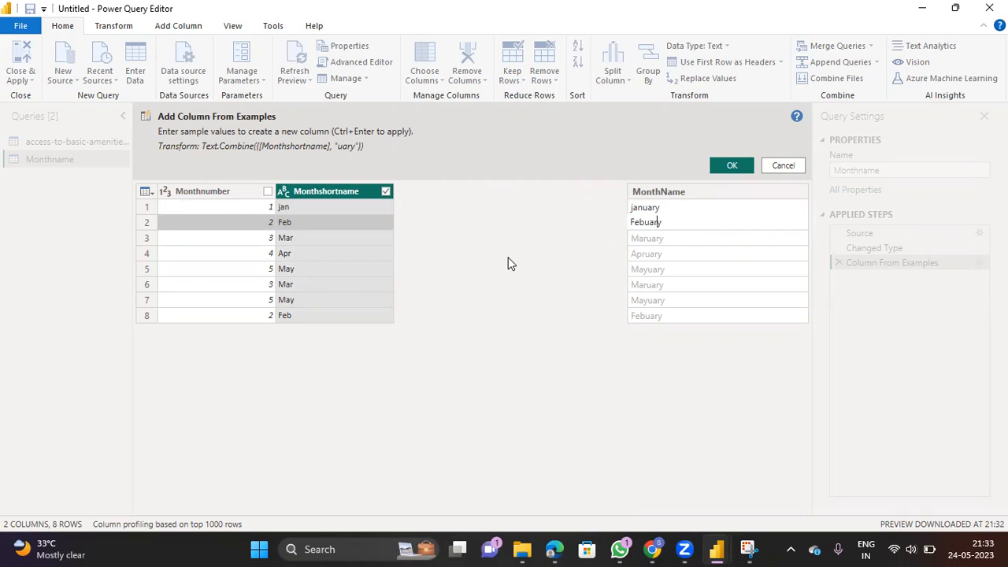
pyautogui.doubleClick(672, 224)
pyautogui.click(667, 238)
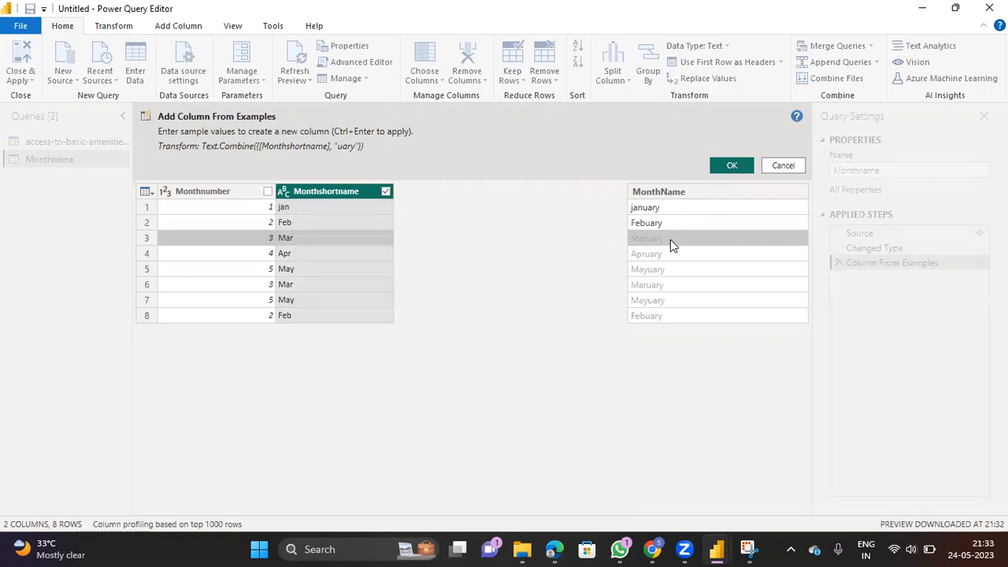
pyautogui.doubleClick(658, 239)
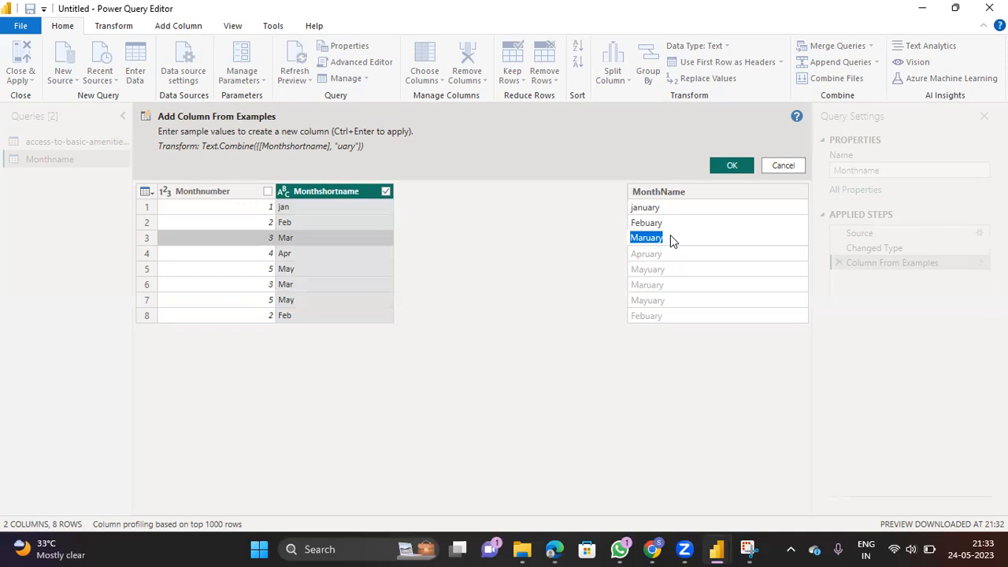
pyautogui.write('March')
pyautogui.press('Return')
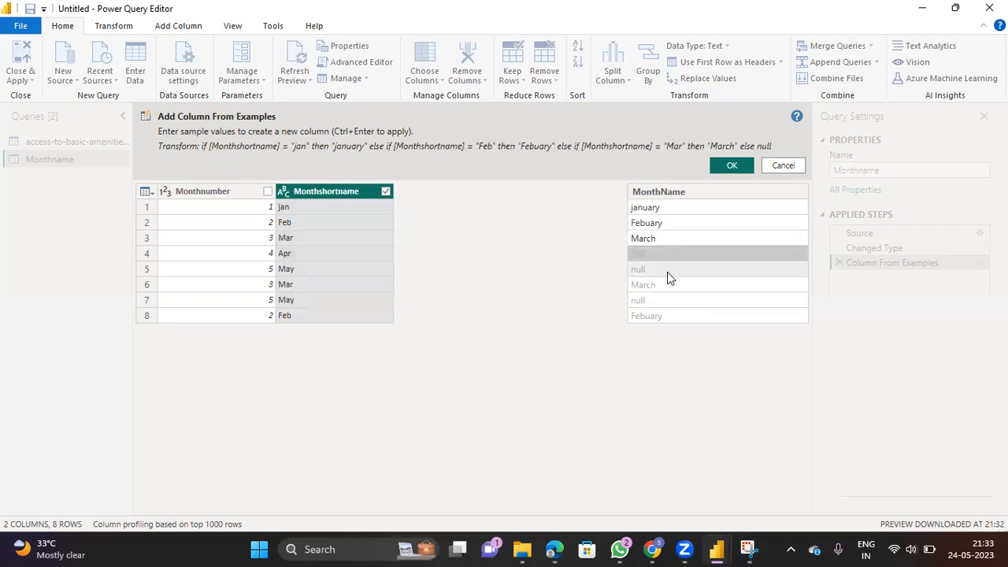
# Enter April and May as the MonthName examples in rows 4 and 5, check the suggested values and create the column.
pyautogui.click(655, 258)
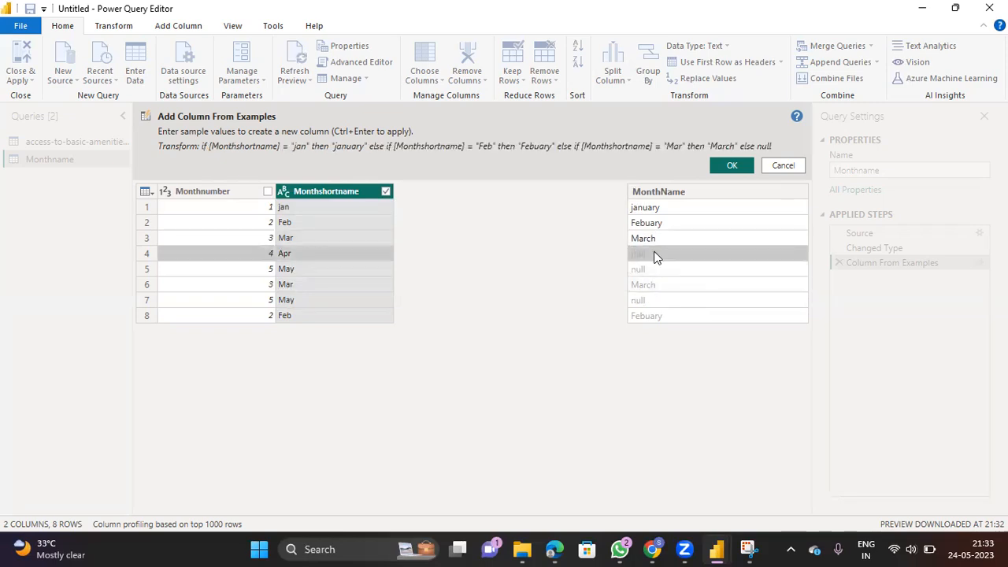
pyautogui.click(655, 258)
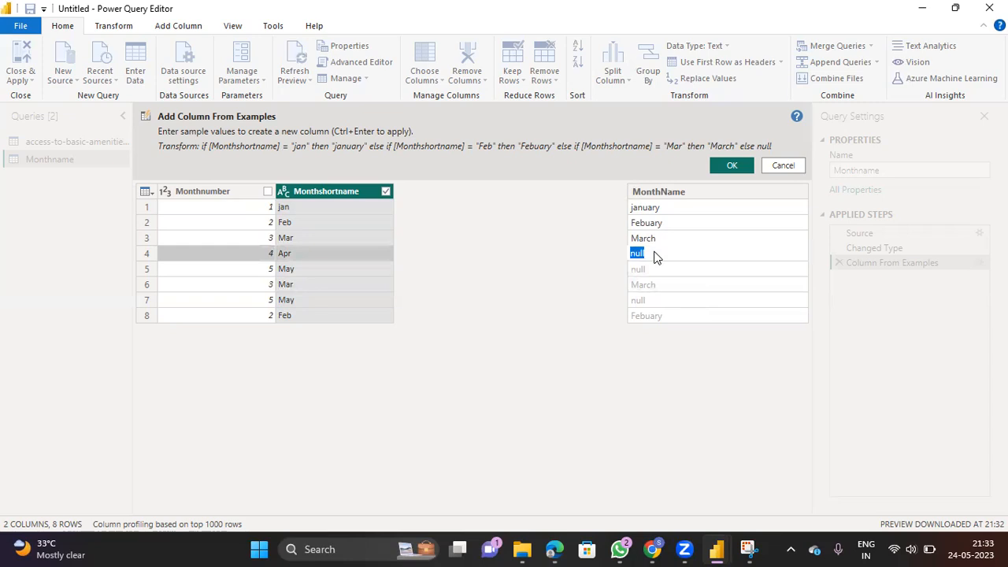
pyautogui.write('April')
pyautogui.click(664, 273)
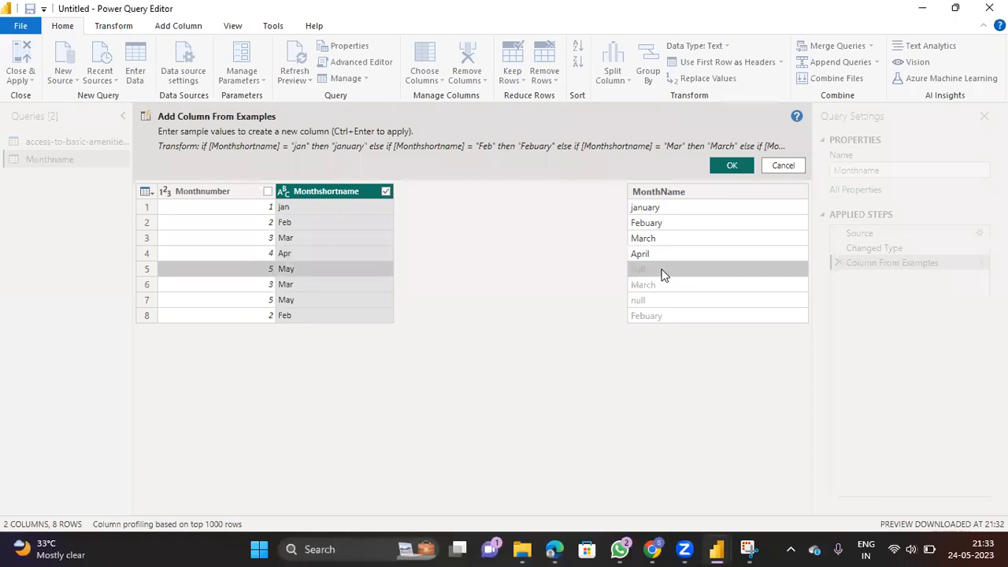
pyautogui.write('May')
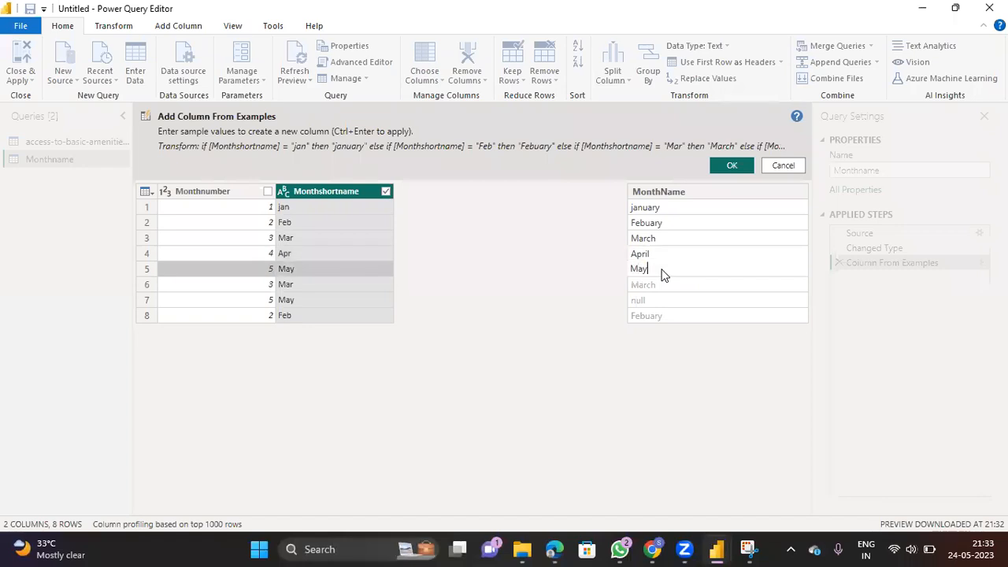
pyautogui.click(678, 239)
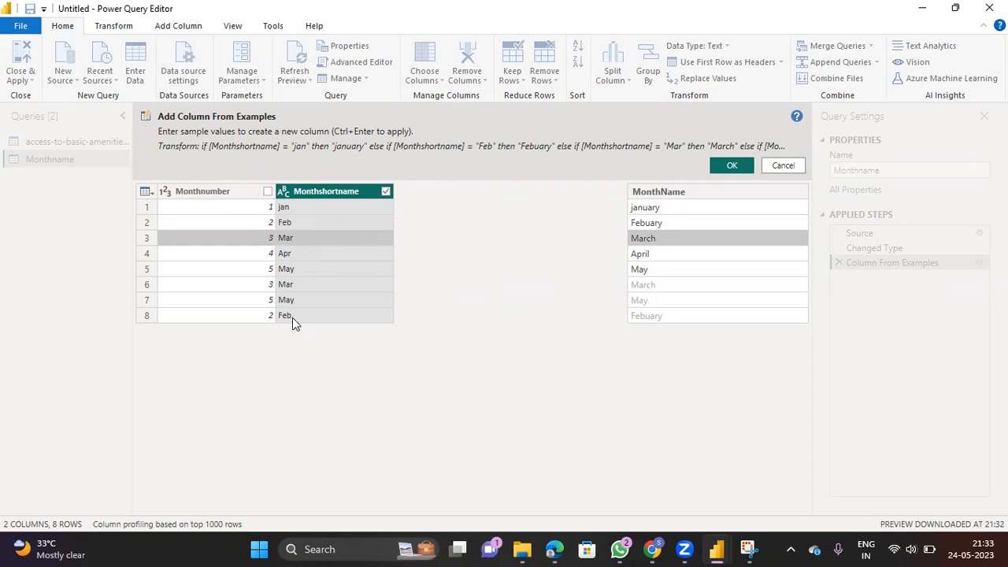
pyautogui.click(673, 315)
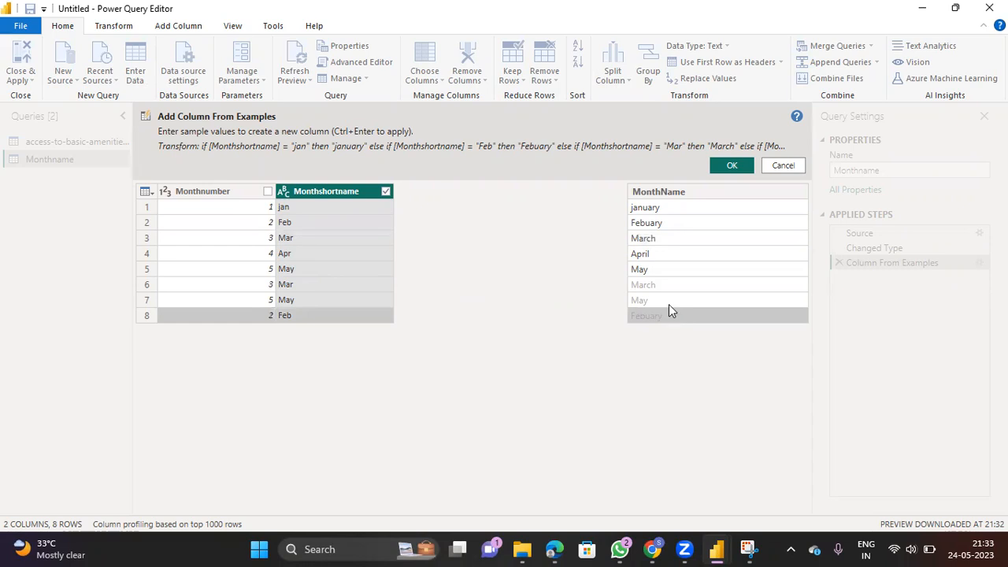
pyautogui.click(667, 299)
pyautogui.click(667, 285)
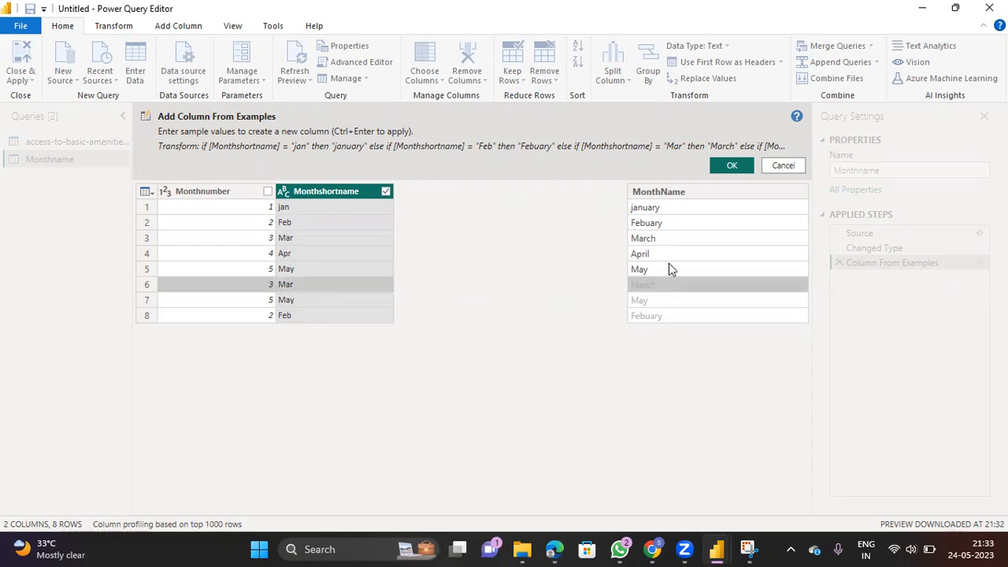
pyautogui.click(669, 268)
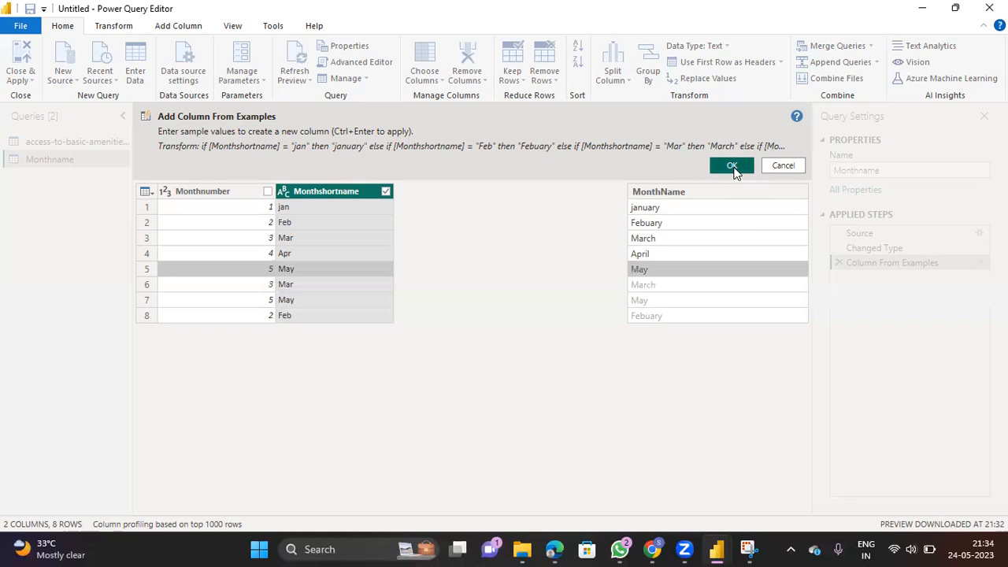
pyautogui.click(731, 167)
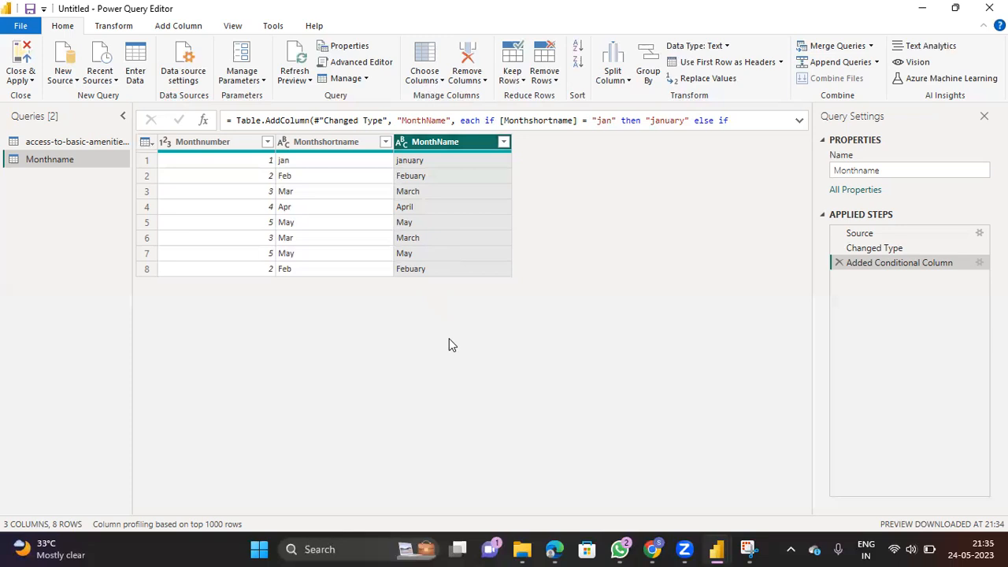
# Examine the conditional formula behind the MonthName column and remove that column.
pyautogui.moveTo(734, 120)
pyautogui.mouseDown()
pyautogui.moveTo(787, 119)
pyautogui.moveTo(402, 123)
pyautogui.moveTo(503, 107)
pyautogui.moveTo(741, 108)
pyautogui.mouseUp()
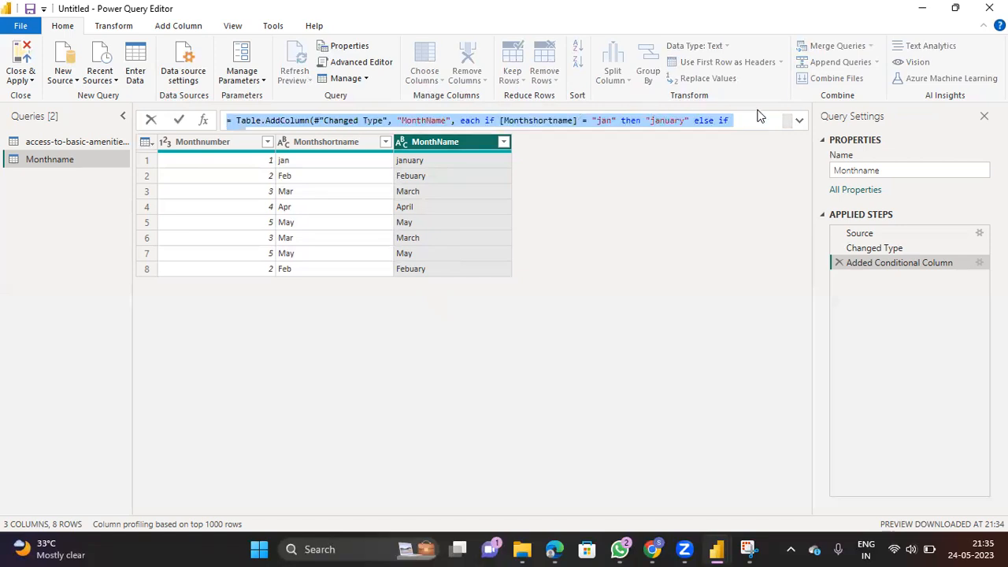
pyautogui.click(689, 248)
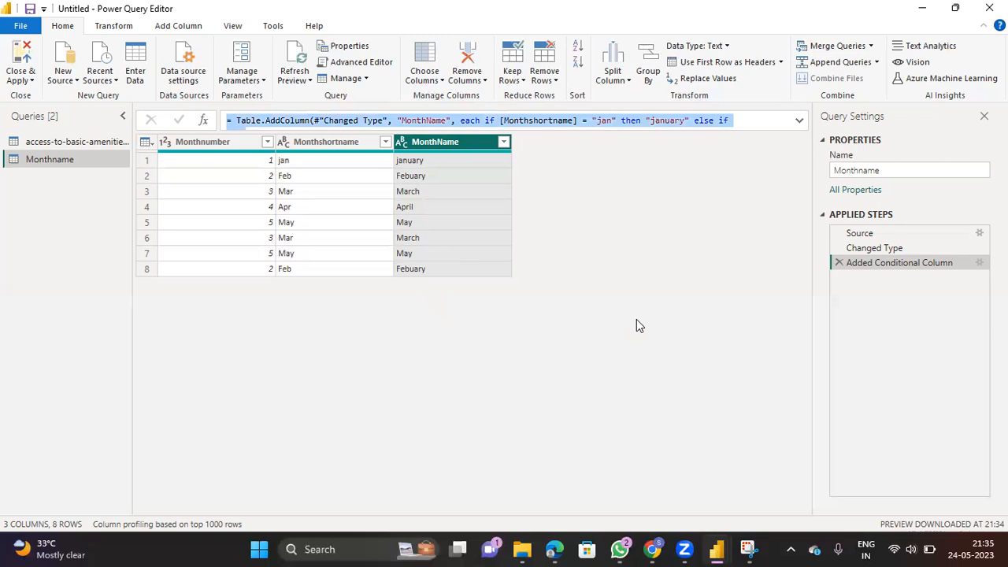
pyautogui.click(636, 319)
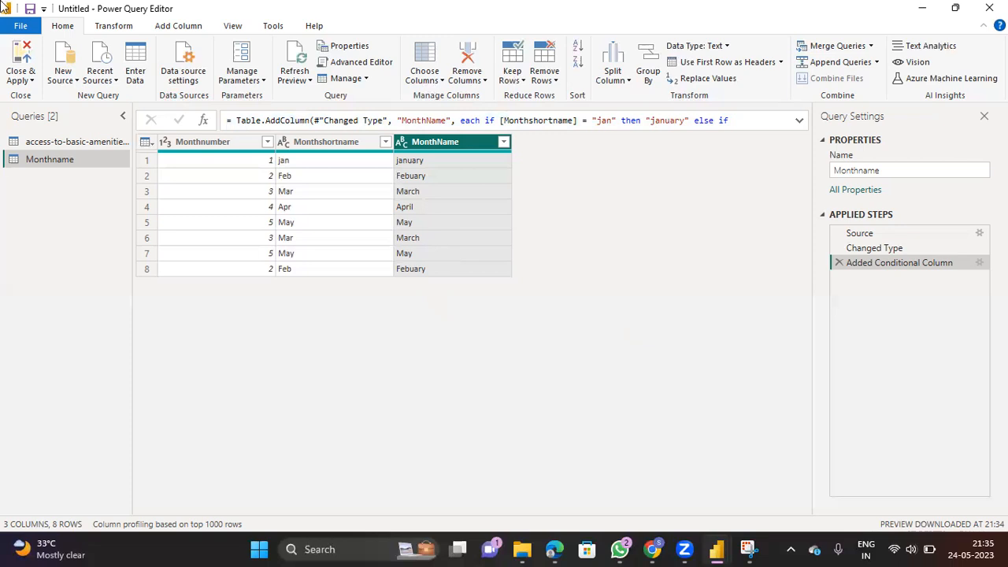
pyautogui.rightClick(469, 142)
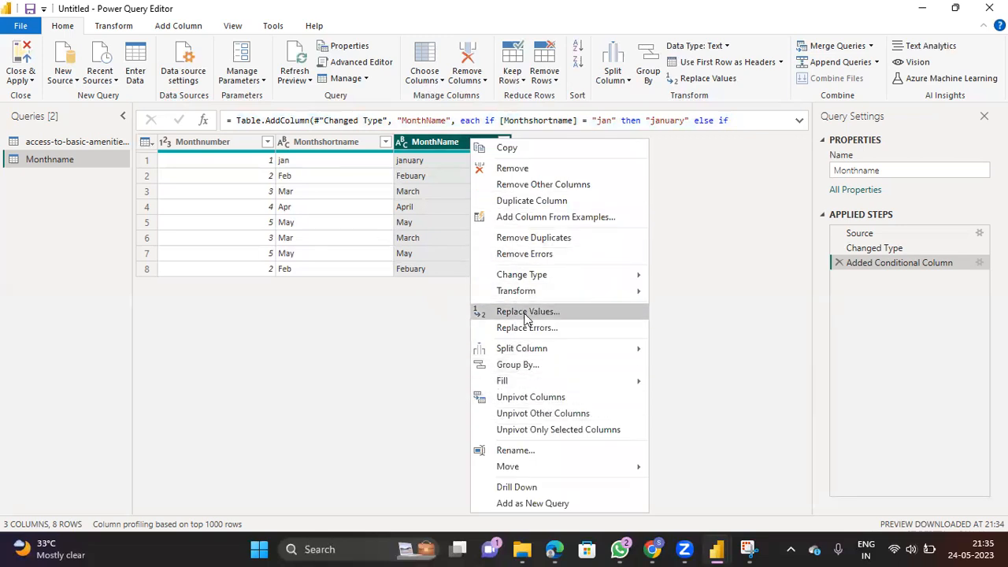
pyautogui.click(513, 169)
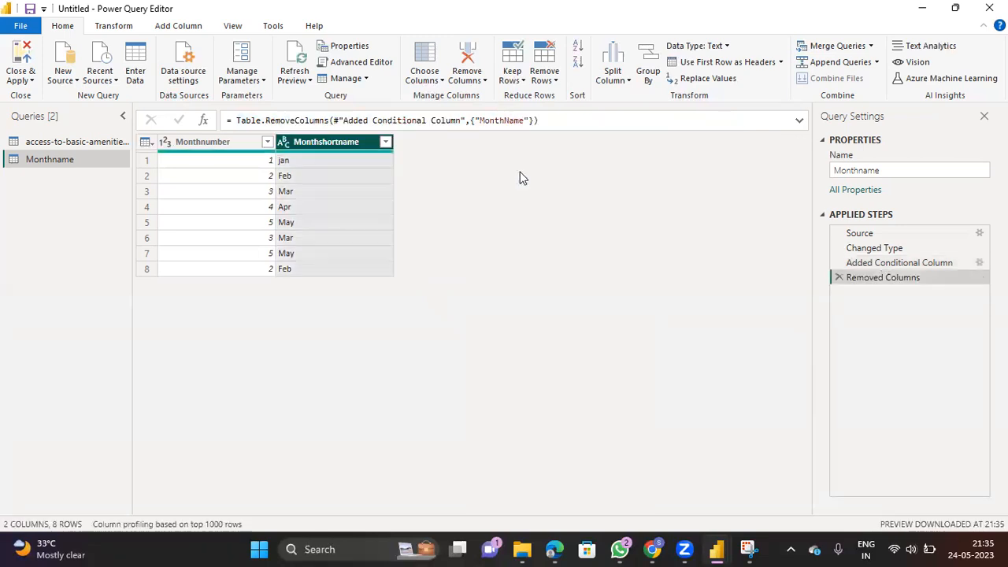
pyautogui.rightClick(328, 149)
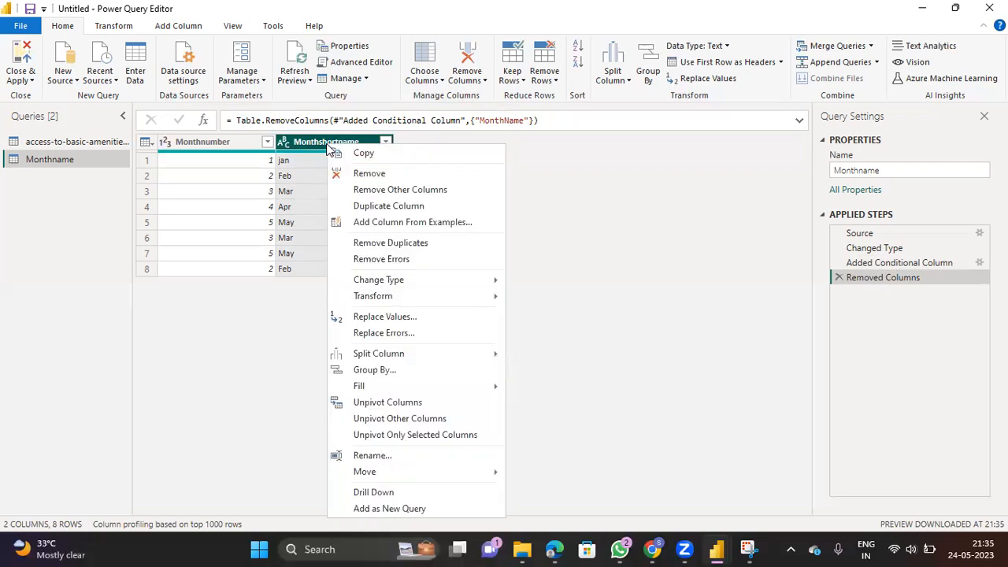
pyautogui.click(379, 225)
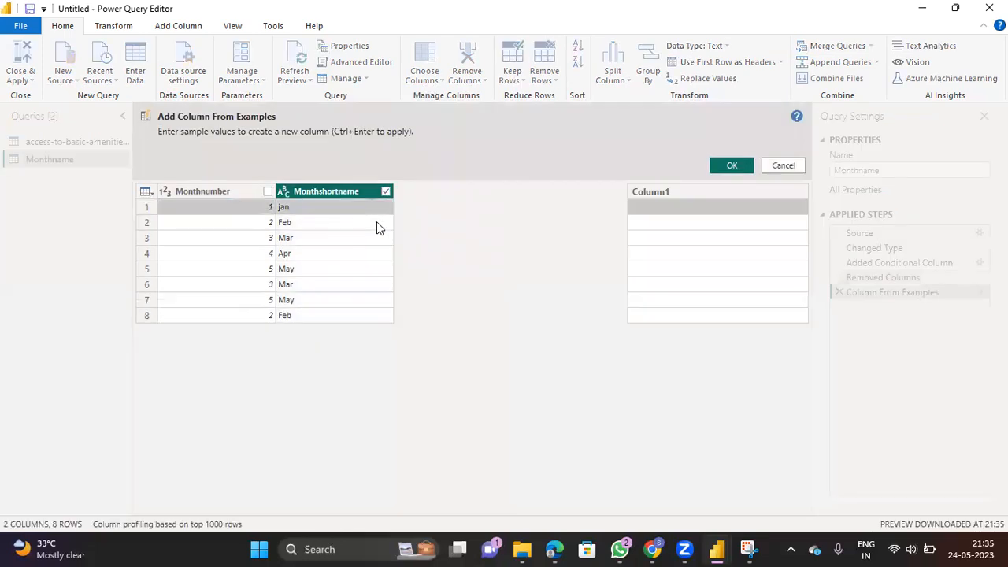
pyautogui.click(651, 226)
pyautogui.click(652, 213)
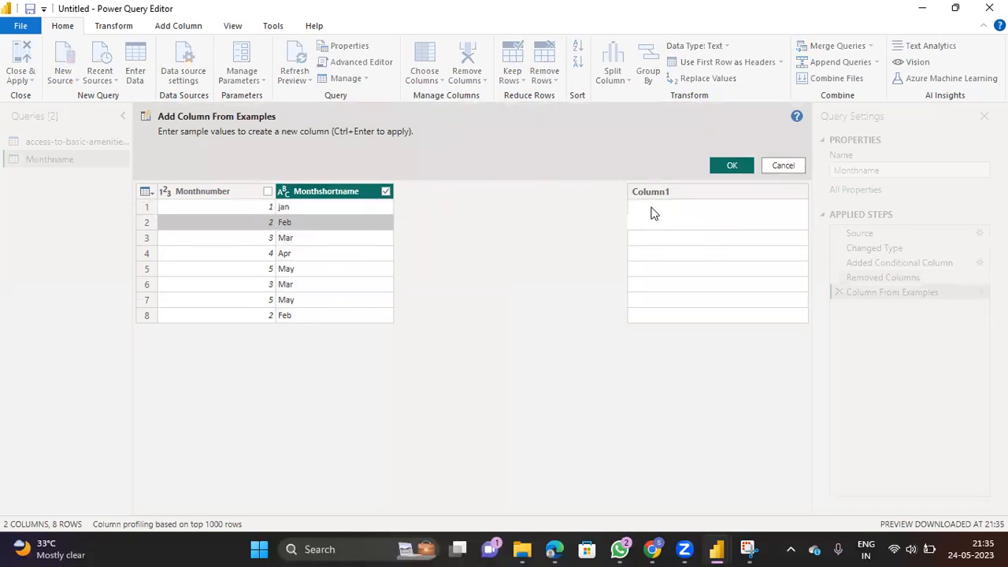
pyautogui.click(652, 212)
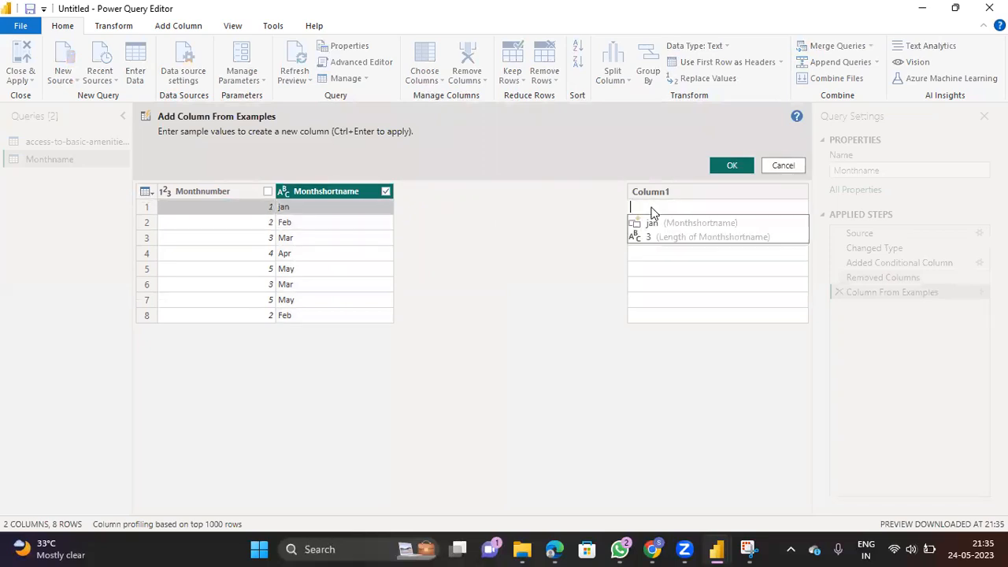
pyautogui.write('January')
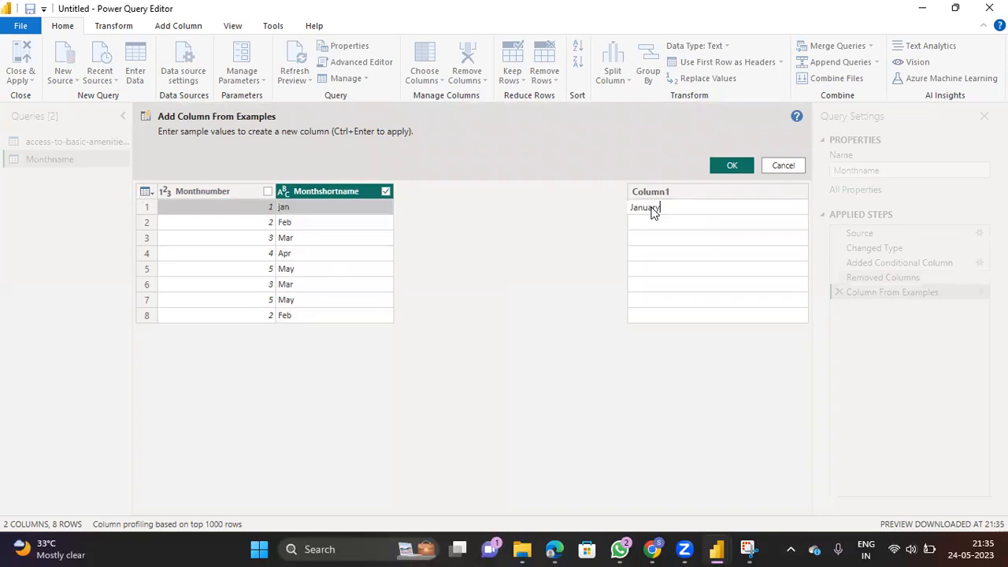
pyautogui.click(658, 225)
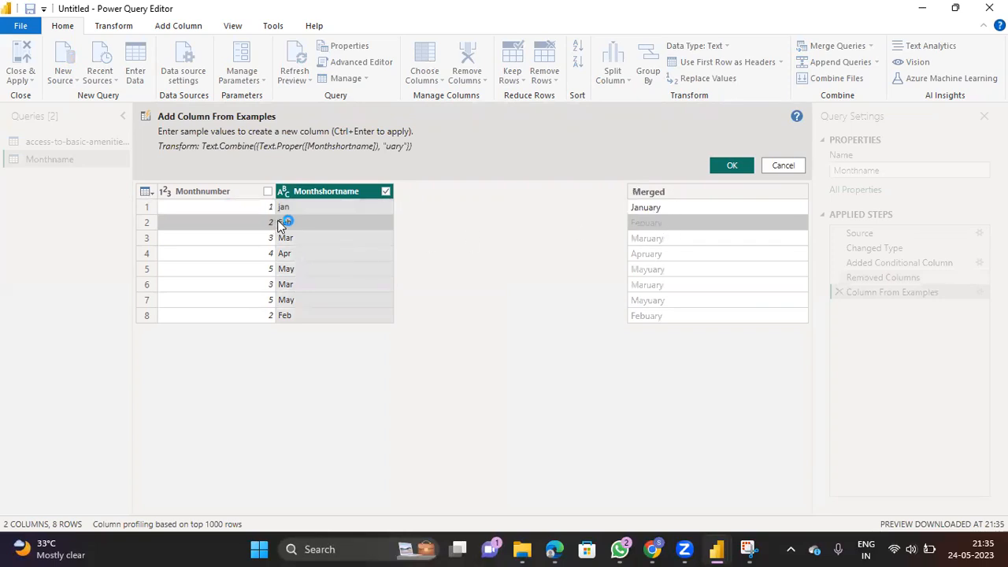
pyautogui.click(666, 239)
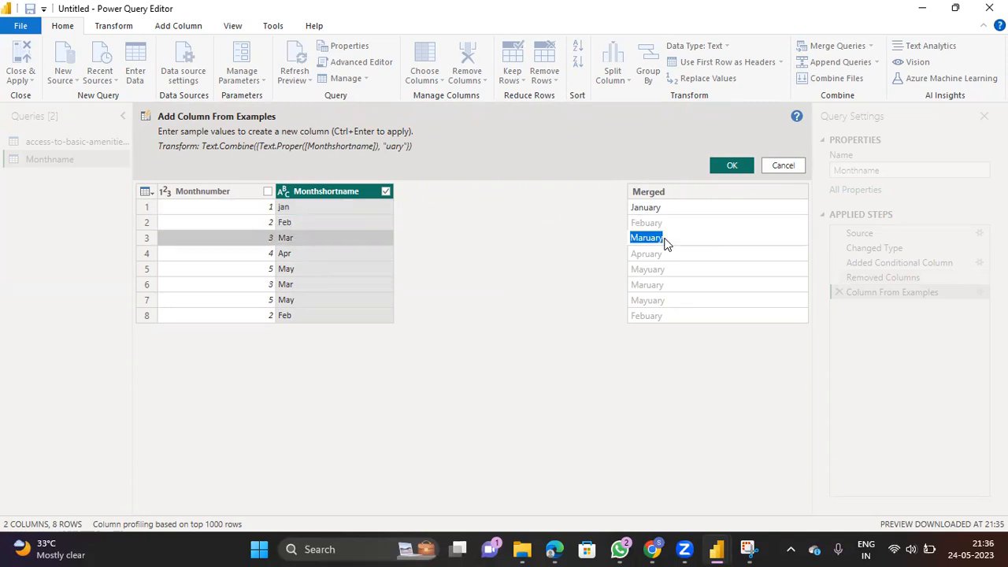
pyautogui.write('March')
pyautogui.click(672, 261)
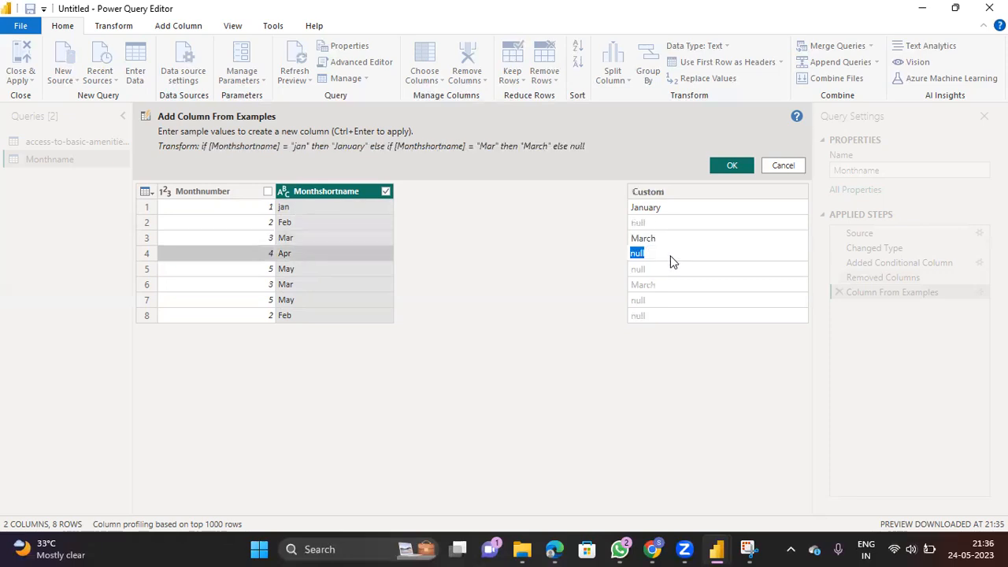
pyautogui.click(655, 222)
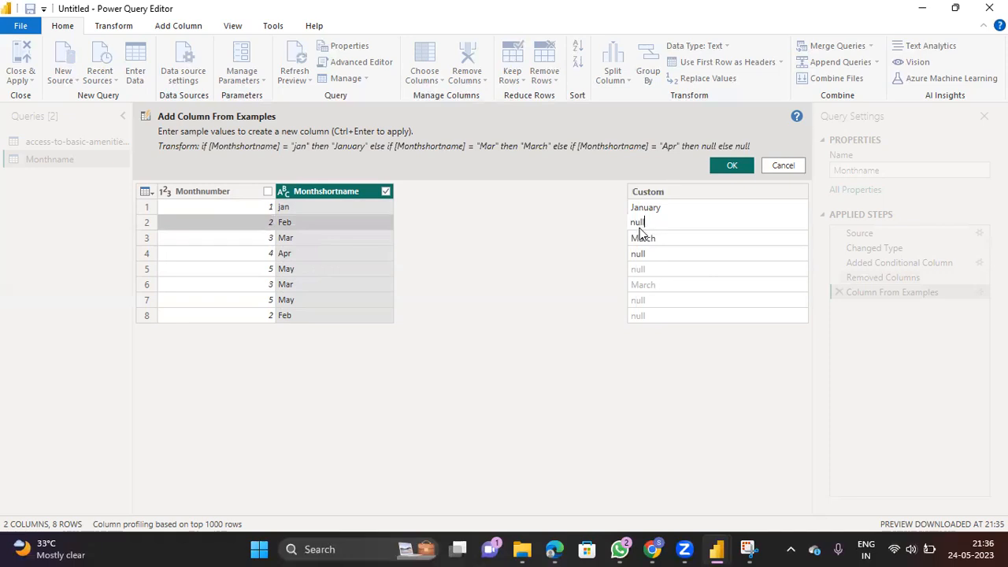
pyautogui.moveTo(633, 236); pyautogui.dragTo(630, 237)
pyautogui.write('Feb')
pyautogui.click(775, 167)
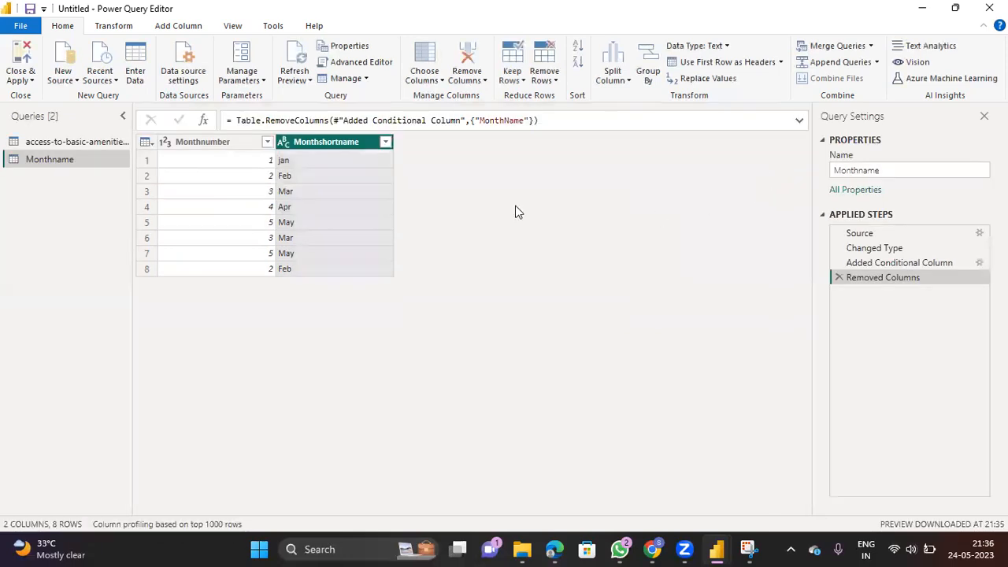
# Start a column from examples based on Monthshortname, entering january, Febuary and March as the examples in rows 1 to 3.
pyautogui.rightClick(354, 147)
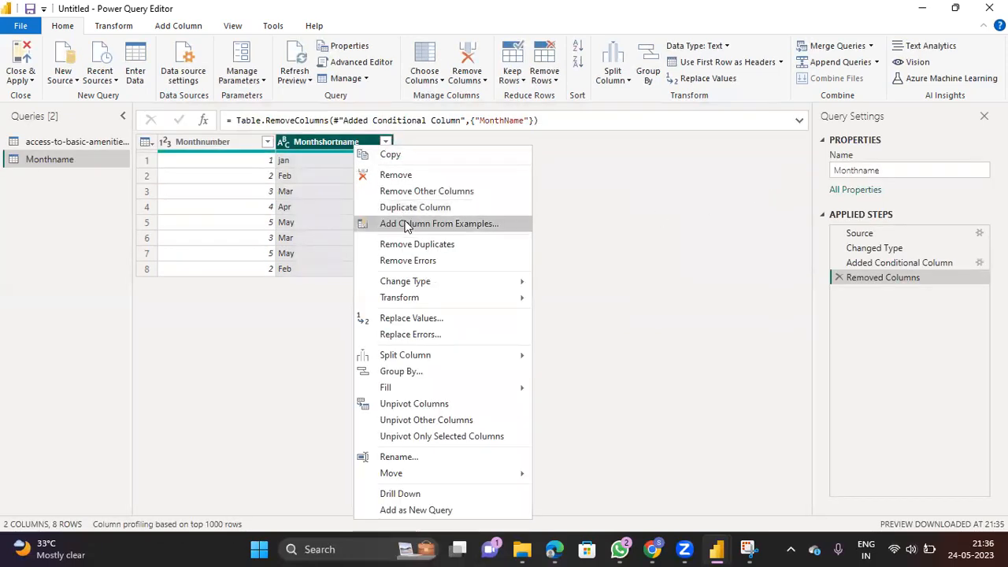
pyautogui.click(406, 223)
pyautogui.doubleClick(672, 206)
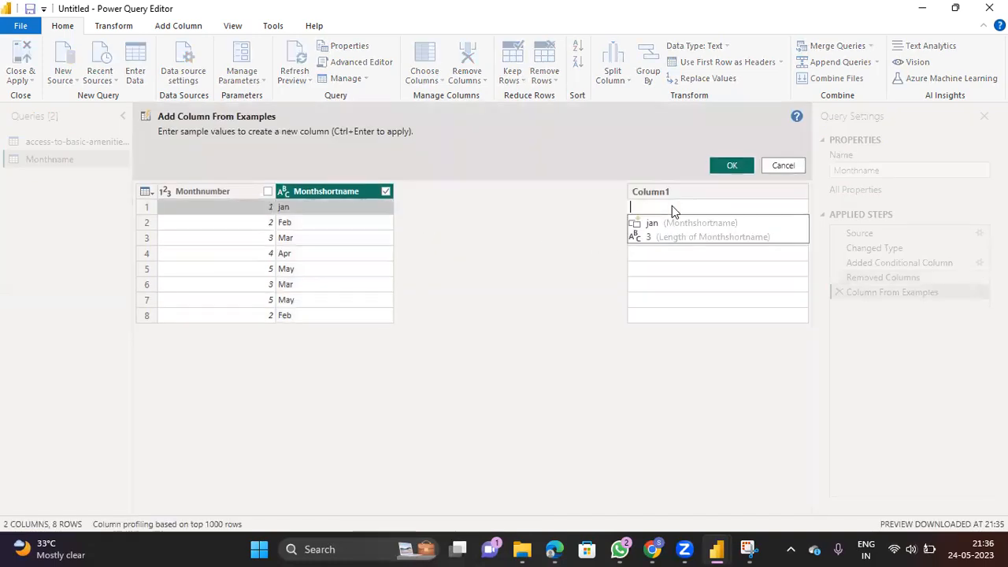
pyautogui.write('january')
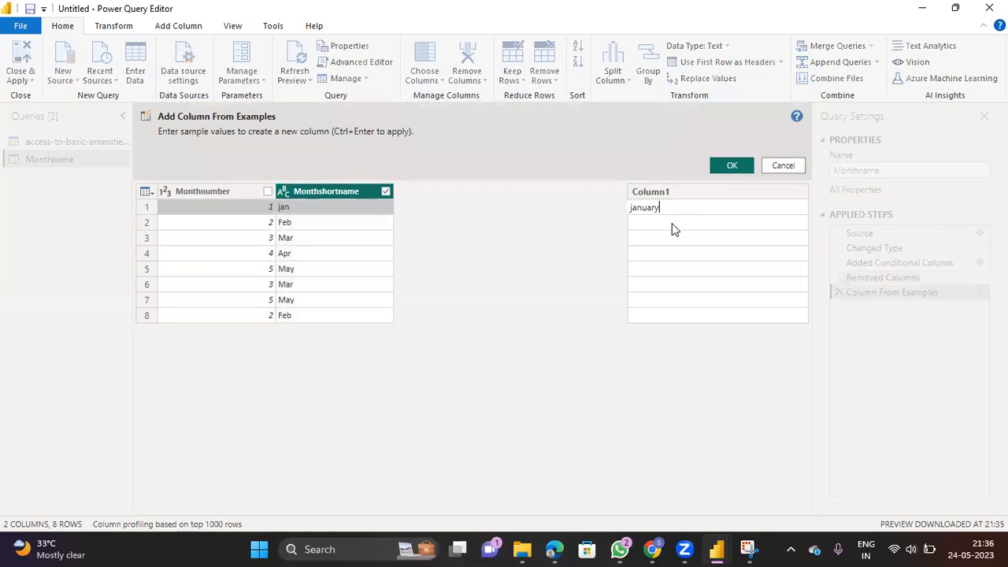
pyautogui.click(672, 224)
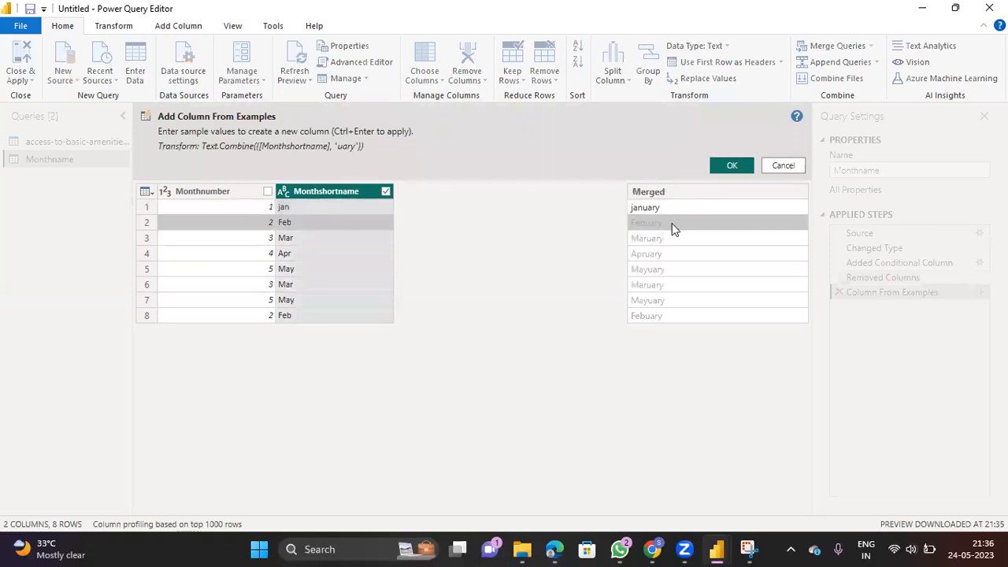
pyautogui.doubleClick(672, 224)
pyautogui.click(649, 225)
pyautogui.click(658, 239)
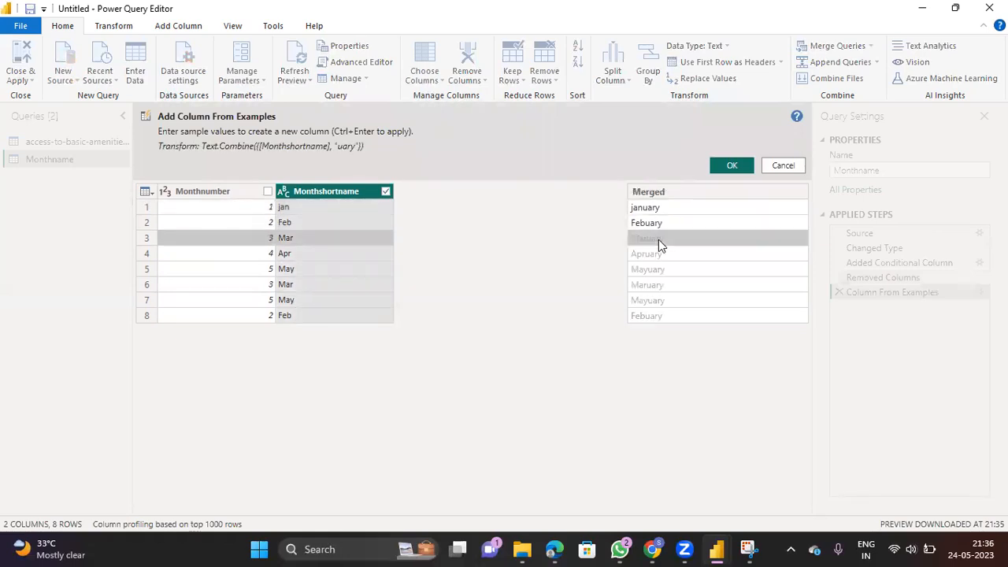
pyautogui.doubleClick(658, 240)
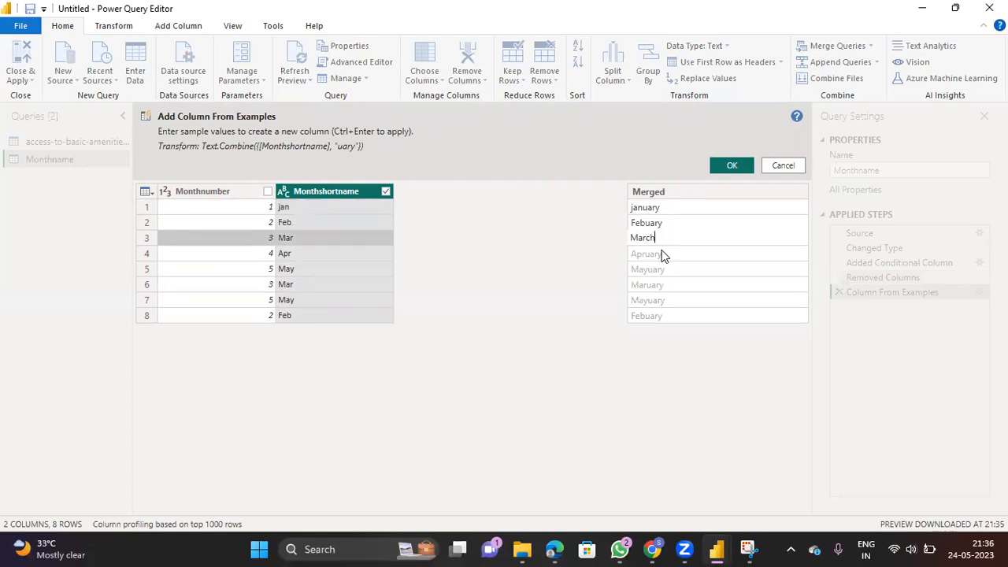
# Enter April and May as the examples in rows 4 and 5 and create the column.
pyautogui.click(660, 249)
pyautogui.doubleClick(659, 253)
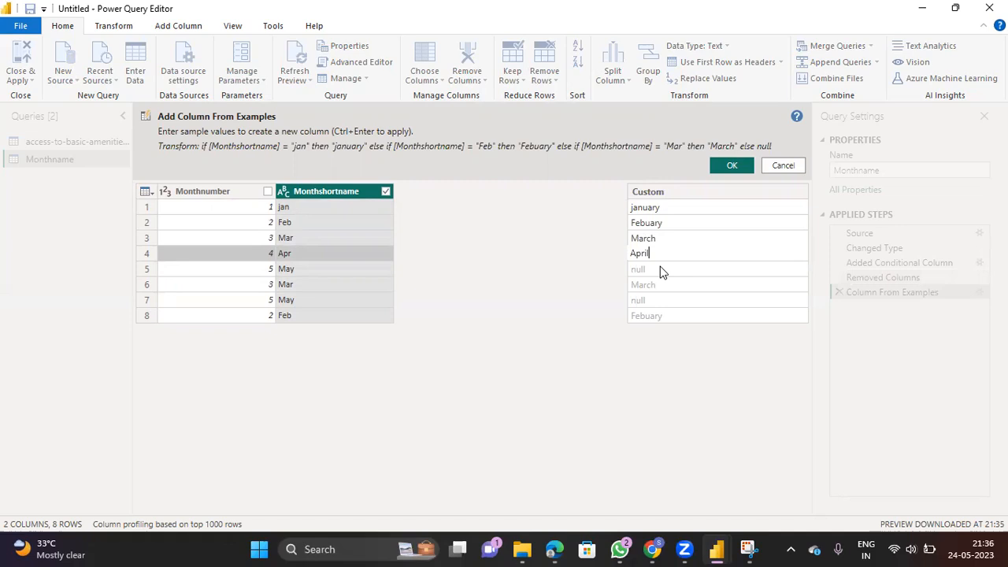
pyautogui.doubleClick(660, 266)
pyautogui.write('May')
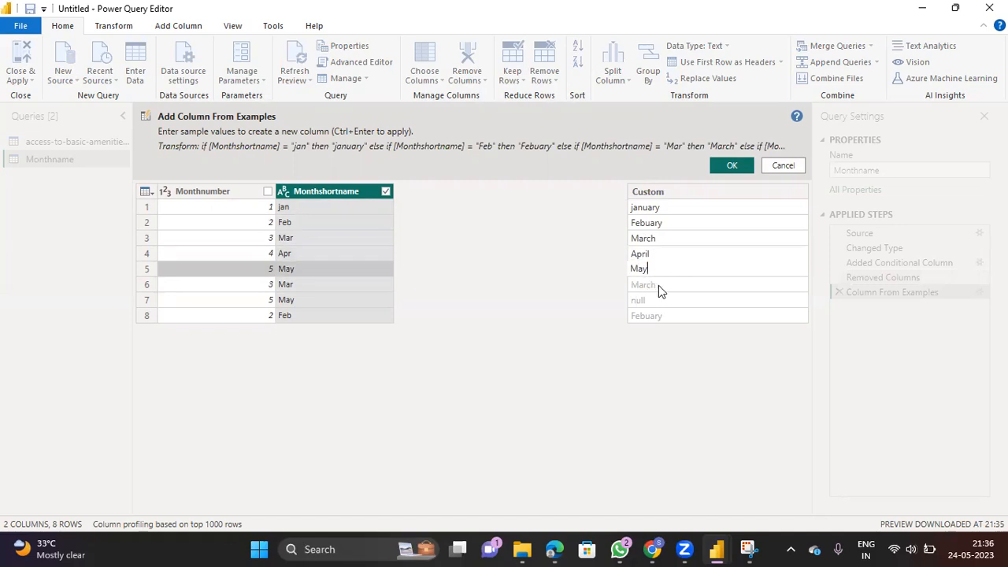
pyautogui.click(663, 287)
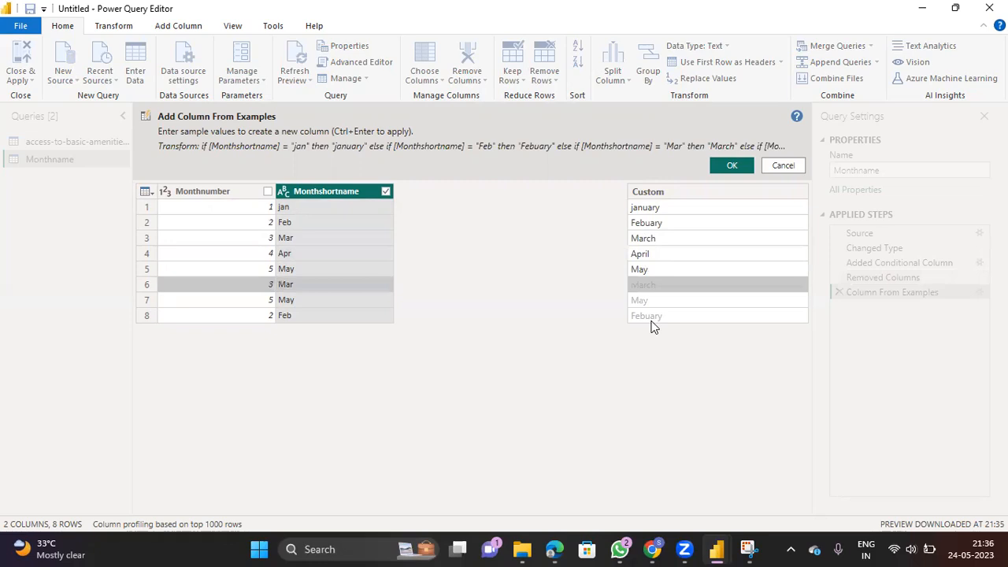
pyautogui.click(733, 166)
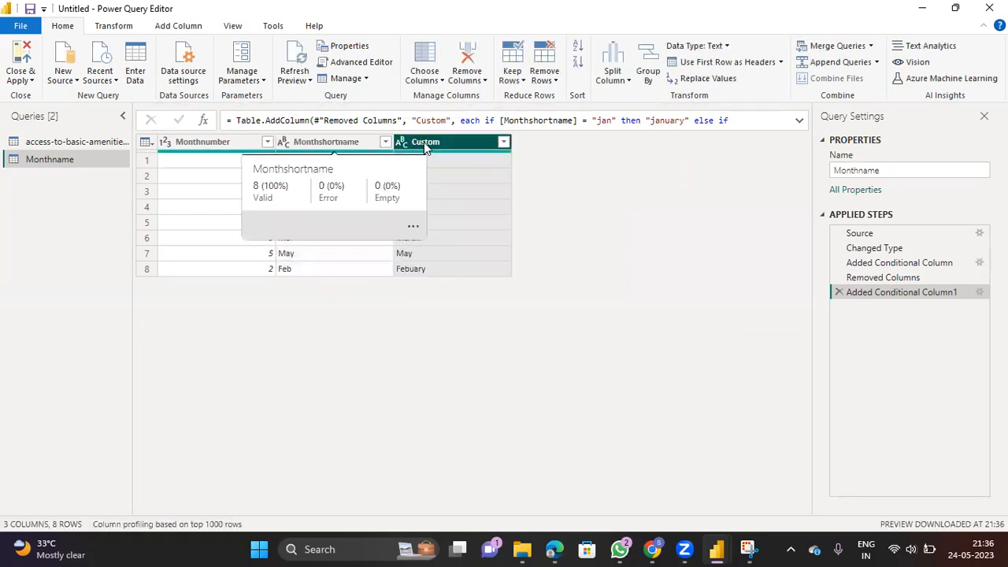
# Rename the Custom column as MonthName.
pyautogui.doubleClick(425, 141)
pyautogui.write('MonthName')
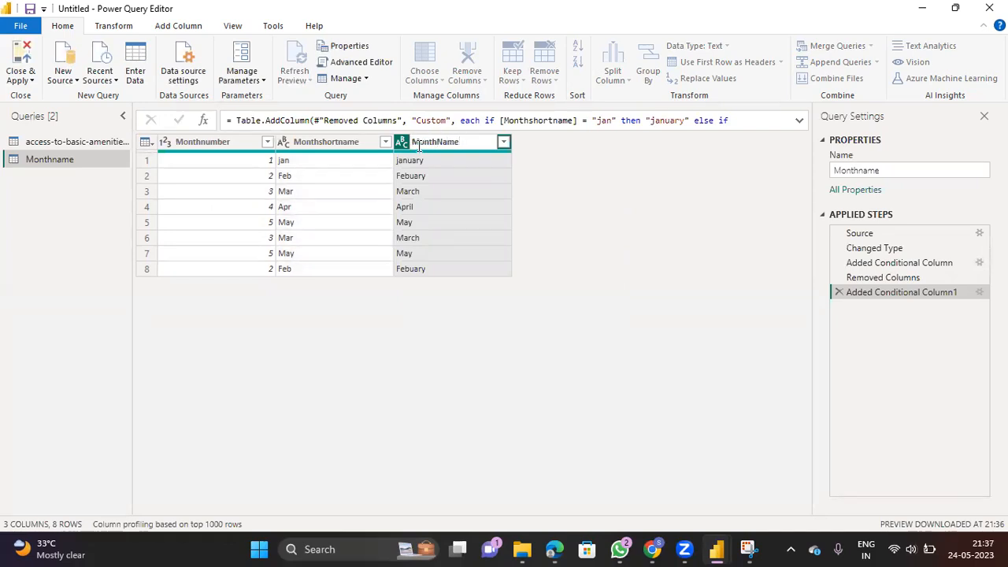
pyautogui.click(642, 260)
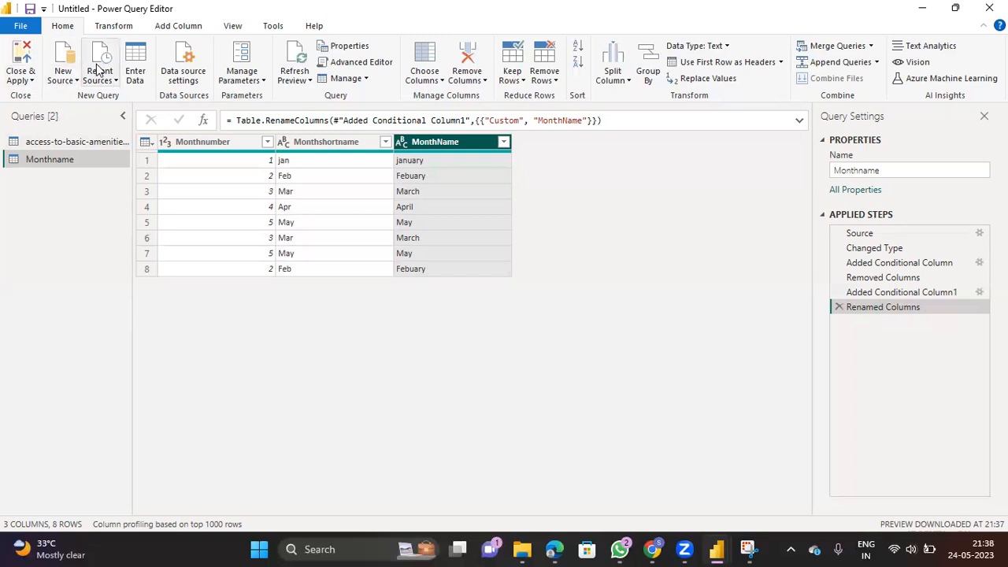
# Start a manually entered table with two columns named Name and Units.
pyautogui.click(135, 70)
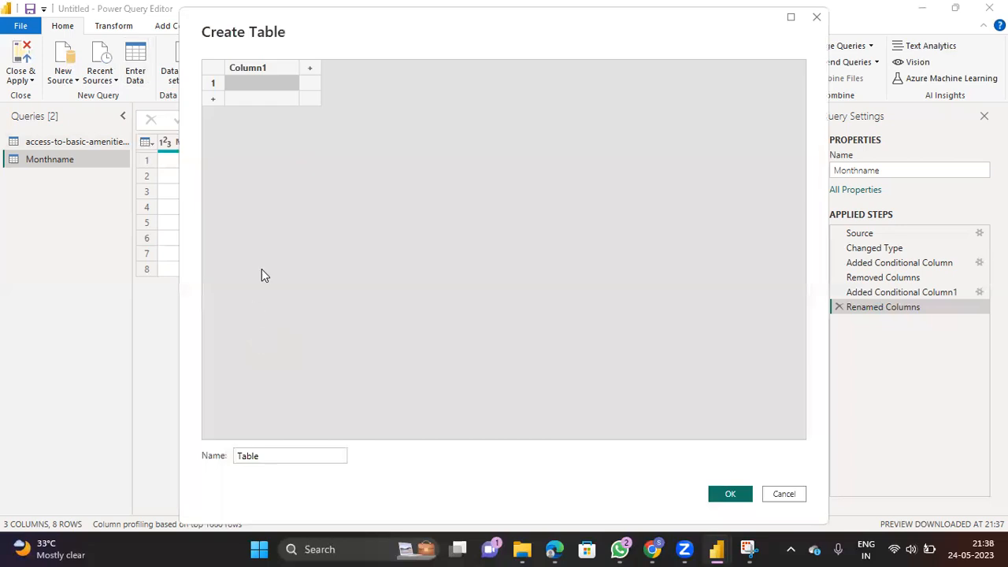
pyautogui.doubleClick(262, 69)
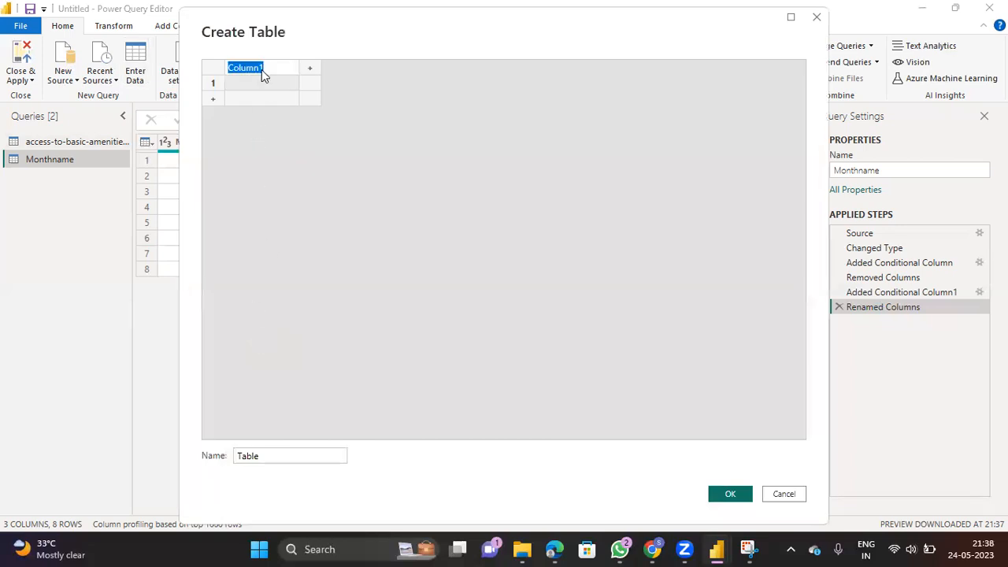
pyautogui.write('Unit')
pyautogui.press('BackSpace')
pyautogui.press('BackSpace')
pyautogui.write('Na')
pyautogui.click(309, 68)
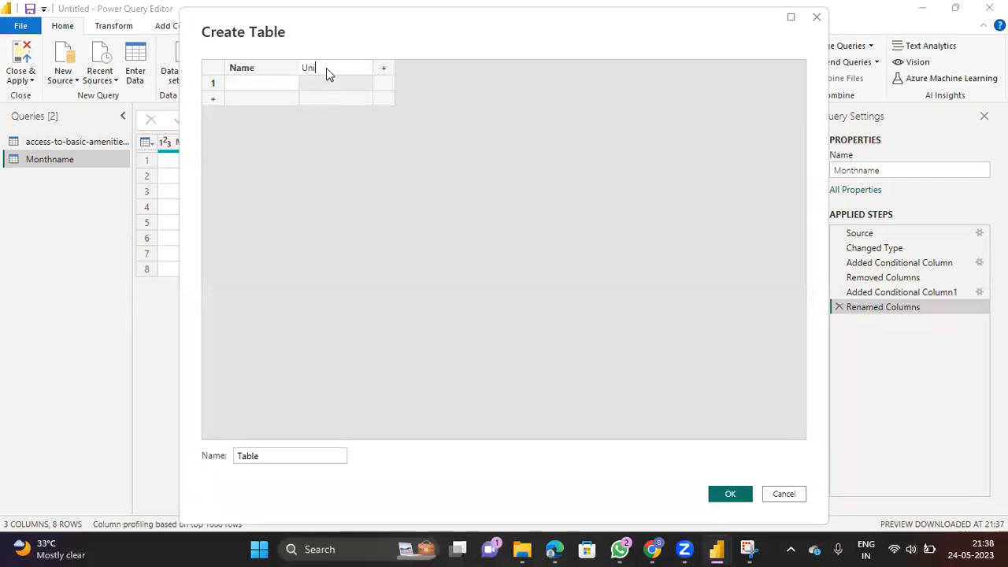
pyautogui.write('Units')
# Fill the first row of the new table with Stress as the name and Newton/mm2 as the unit.
pyautogui.click(275, 86)
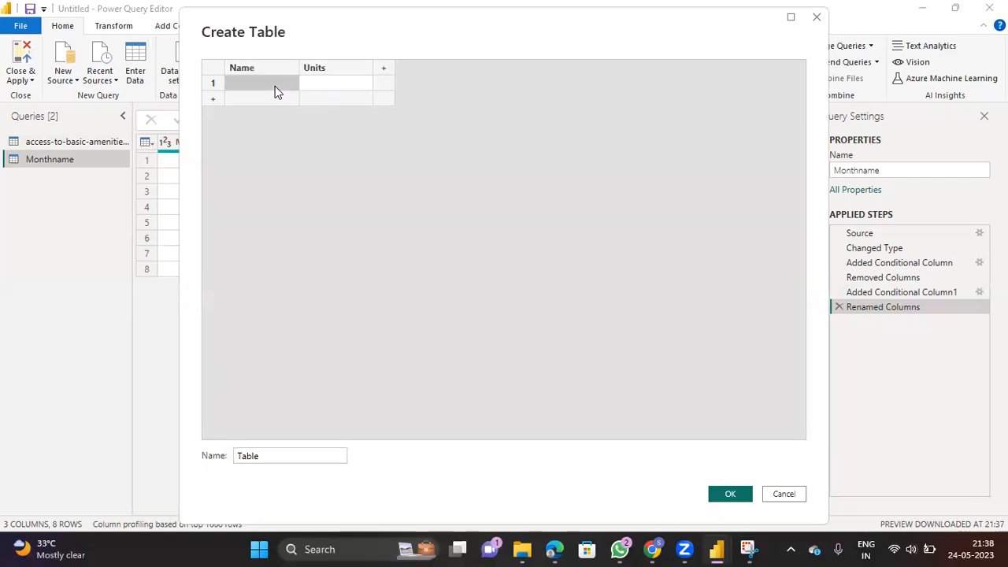
pyautogui.click(275, 86)
pyautogui.write('Stress')
pyautogui.click(313, 87)
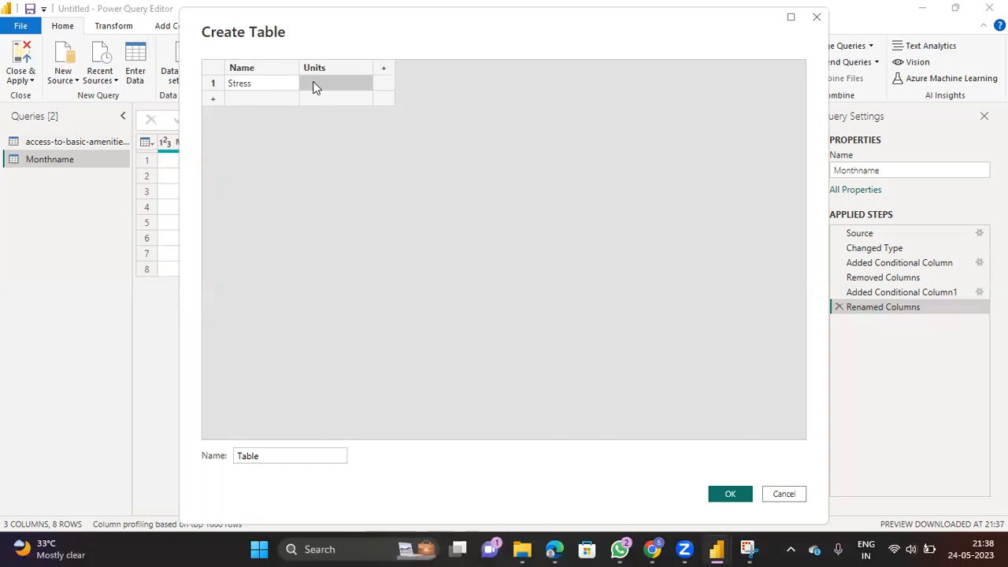
pyautogui.click(312, 87)
pyautogui.write('Newton/mm2')
# Add a second row with Lenth as the name and Millimeter as the unit, and create the table.
pyautogui.click(213, 104)
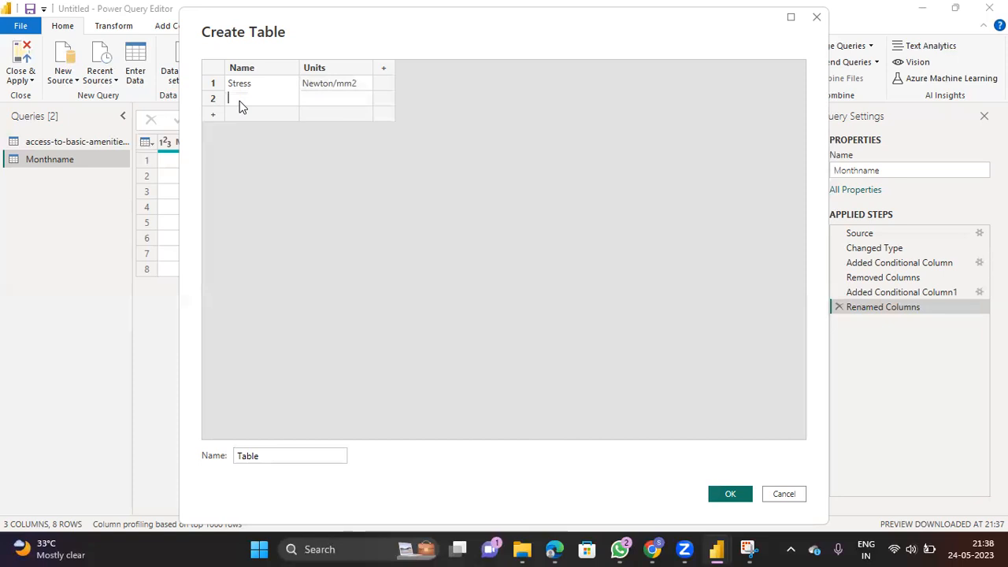
pyautogui.write('Leng')
pyautogui.write('h')
pyautogui.click(332, 97)
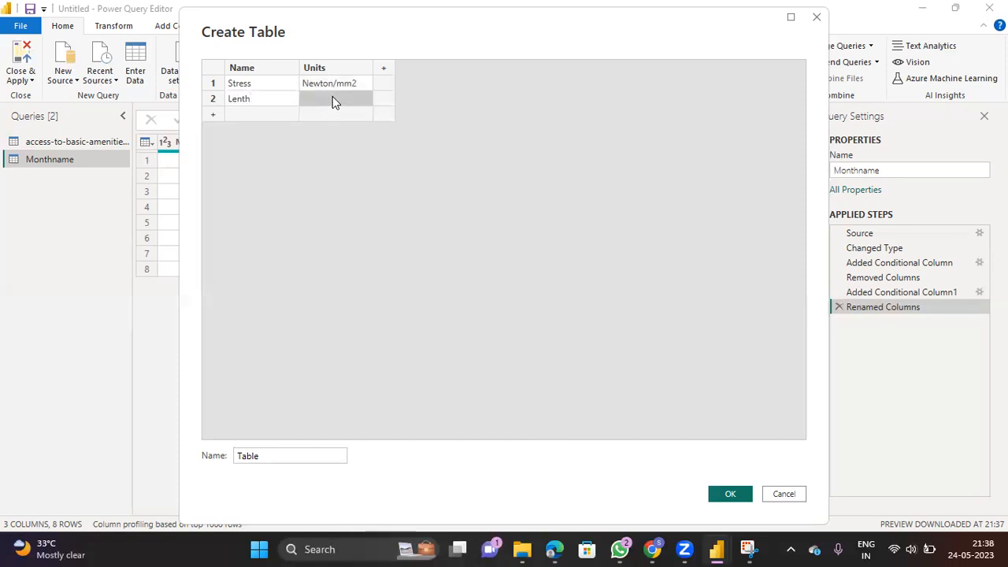
pyautogui.click(333, 96)
pyautogui.click(719, 493)
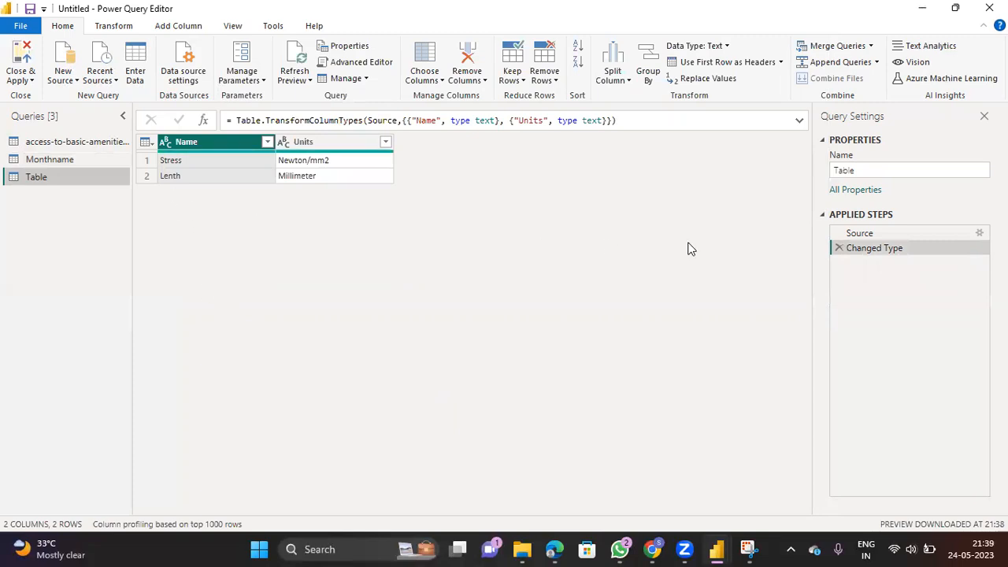
# Edit the table's source data to add a third row that repeats Lenth and Millimeter.
pyautogui.click(980, 235)
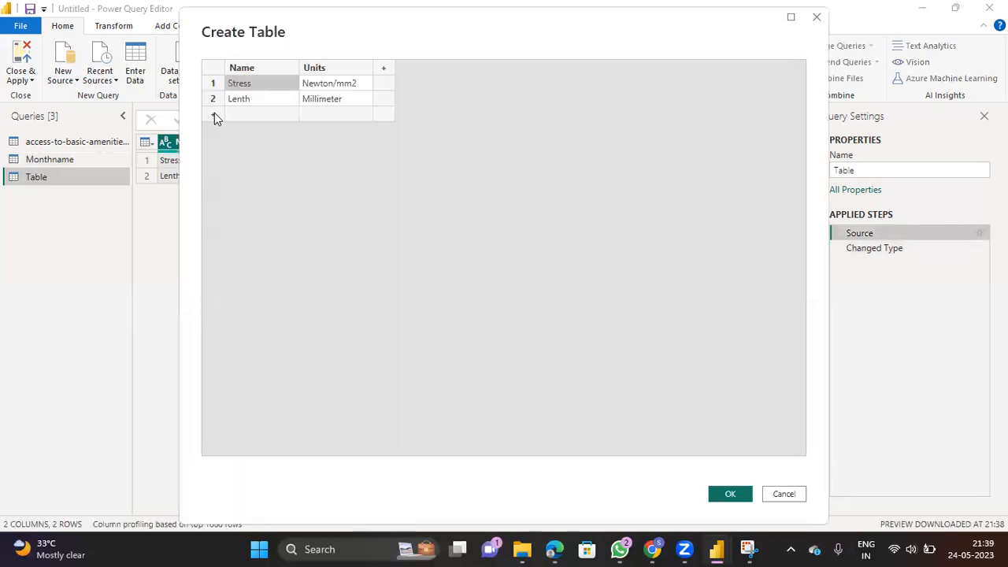
pyautogui.click(214, 114)
pyautogui.click(252, 118)
pyautogui.write('Lenth')
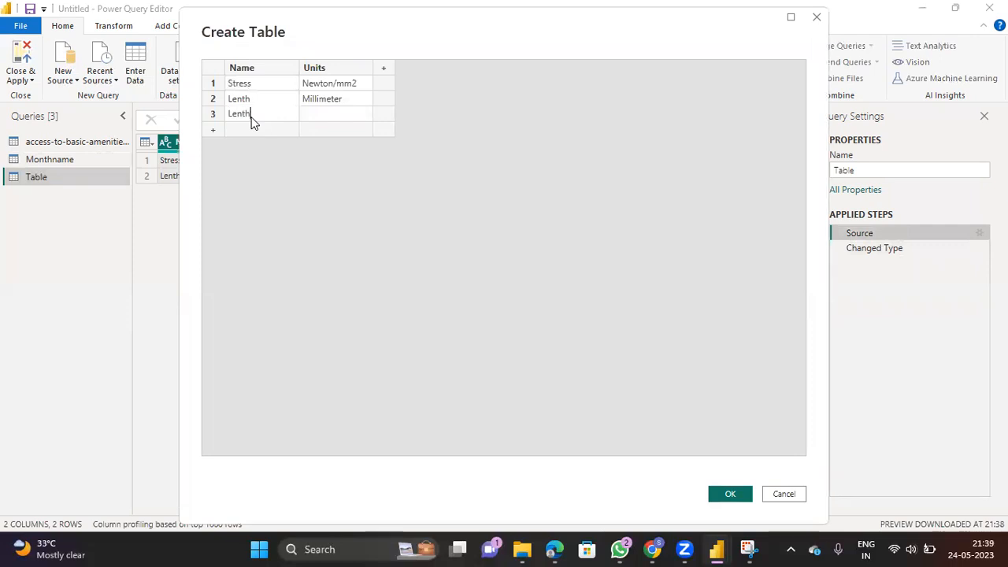
pyautogui.click(344, 107)
pyautogui.click(344, 106)
pyautogui.hotkey('ctrl', 'c')
pyautogui.click(337, 118)
pyautogui.hotkey('ctrl', 'v')
pyautogui.click(745, 496)
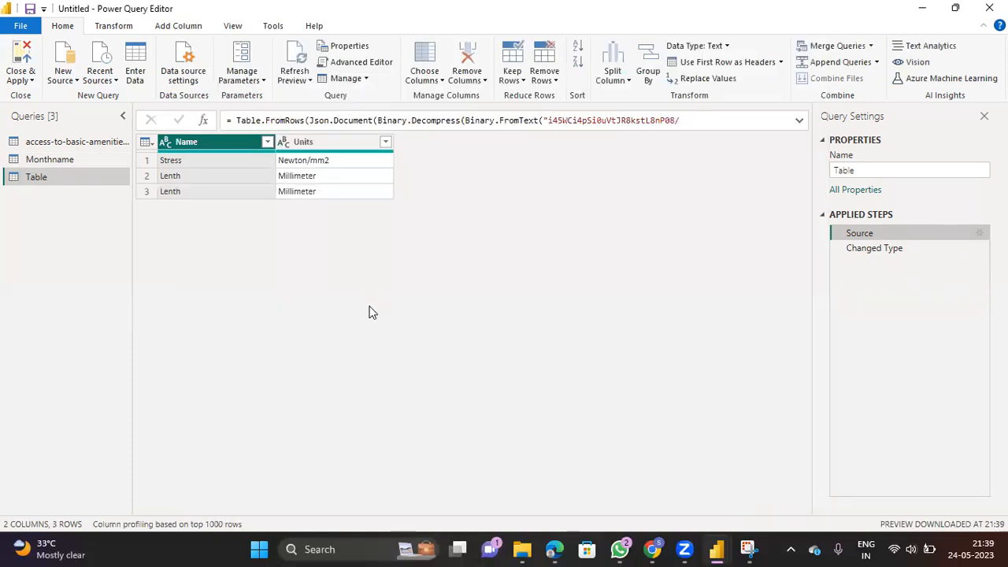
# Start a column from examples based on the Name column, giving N/mm2 as the sample value for the Stress row.
pyautogui.click(333, 149)
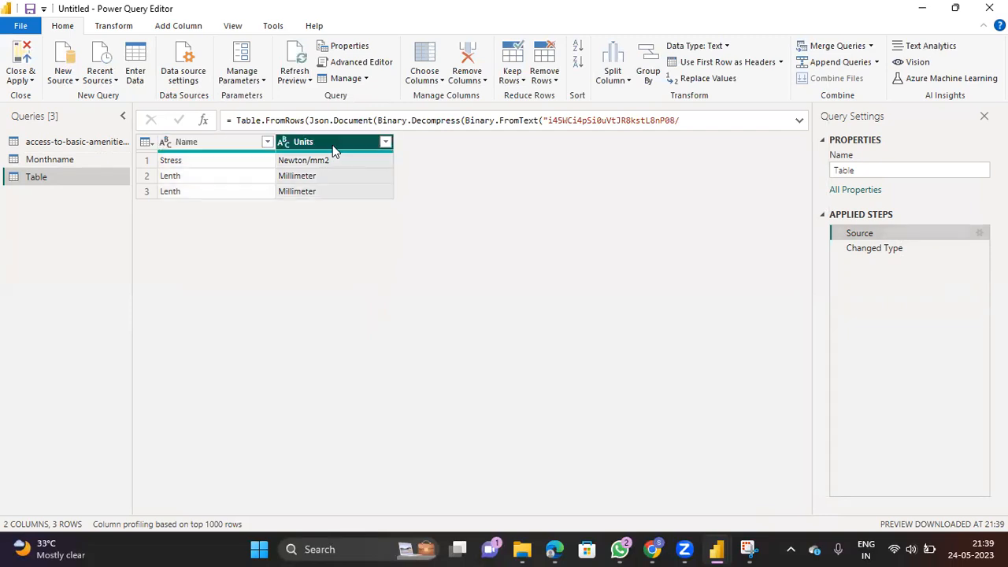
pyautogui.click(227, 148)
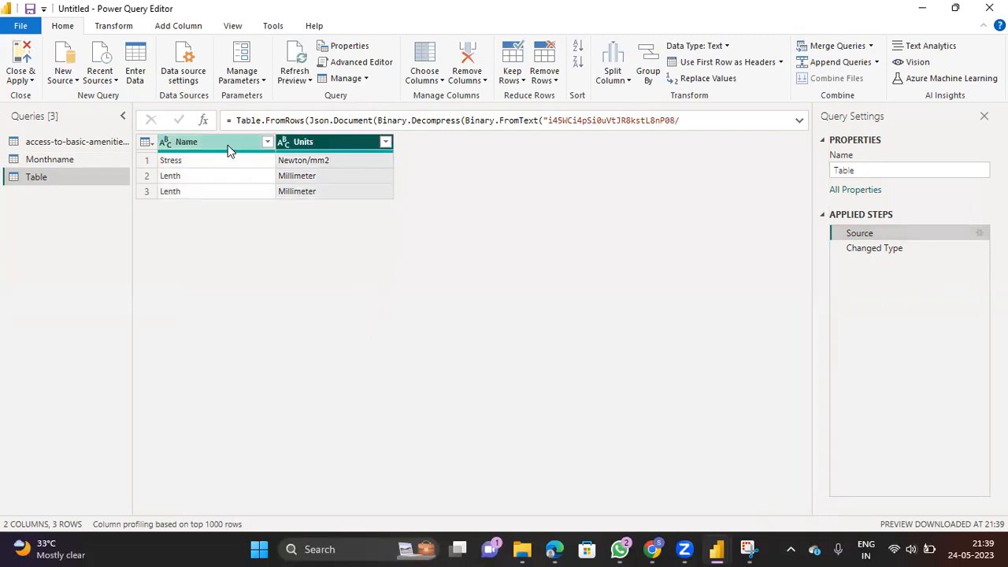
pyautogui.rightClick(226, 149)
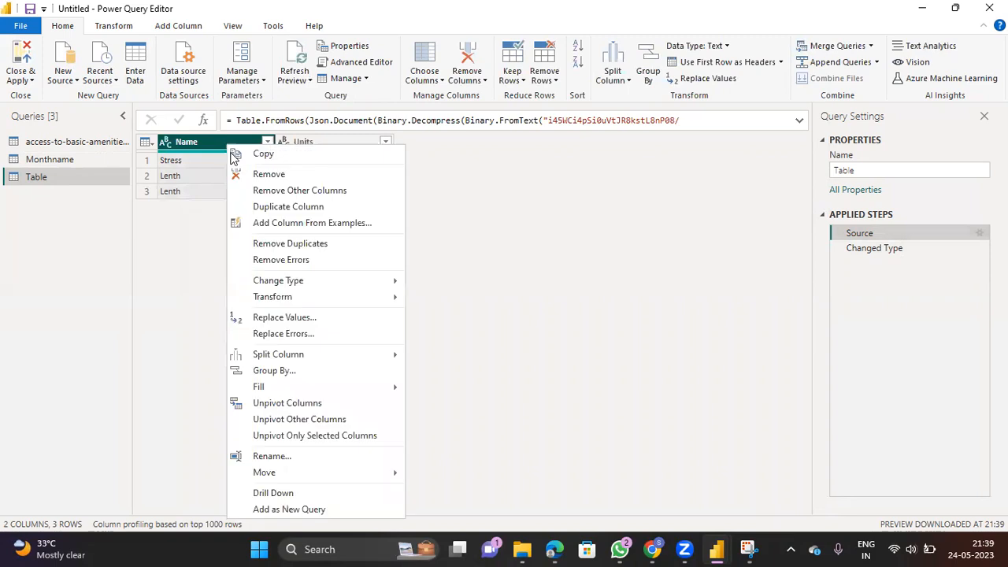
pyautogui.click(277, 225)
pyautogui.click(588, 311)
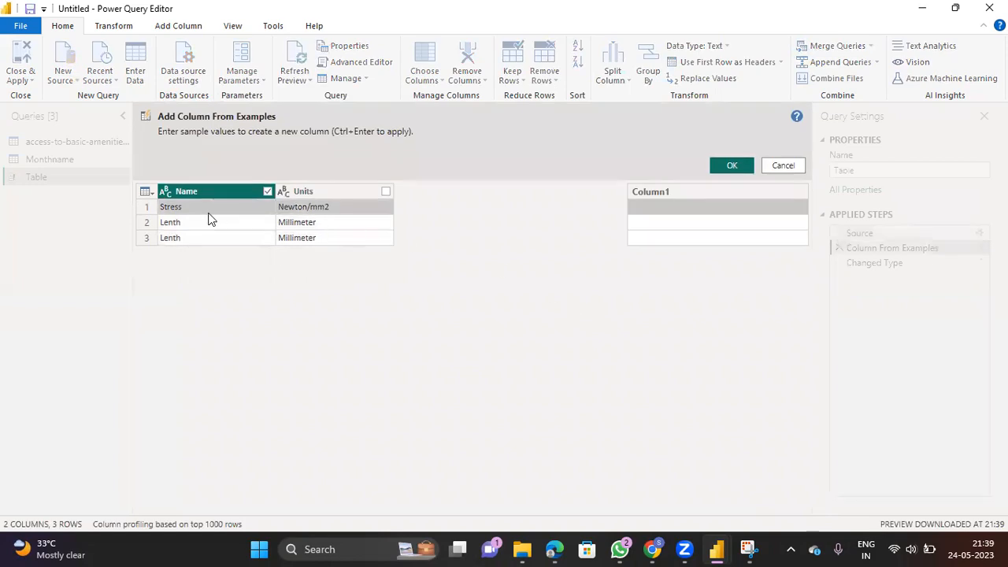
pyautogui.click(651, 208)
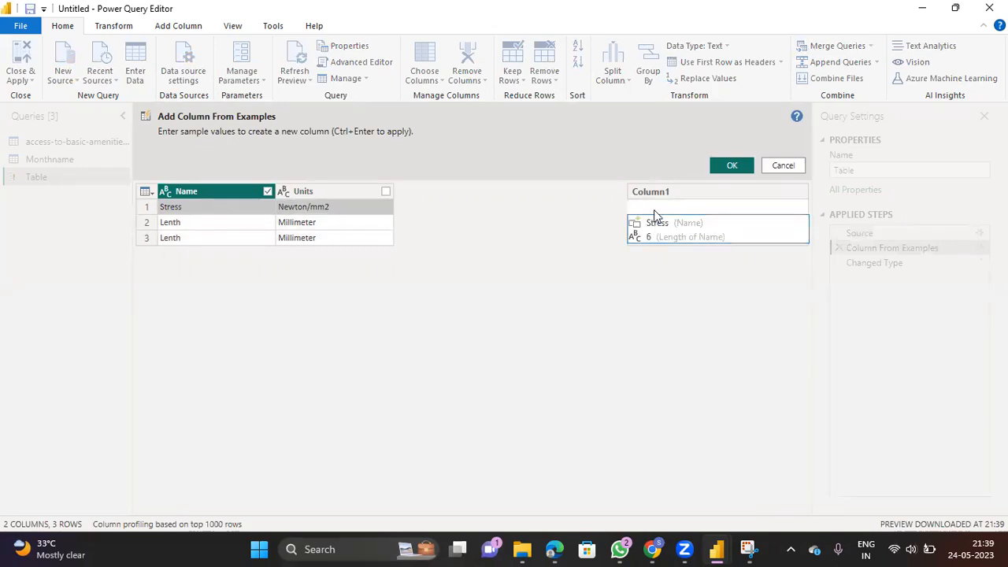
pyautogui.write('N/m22')
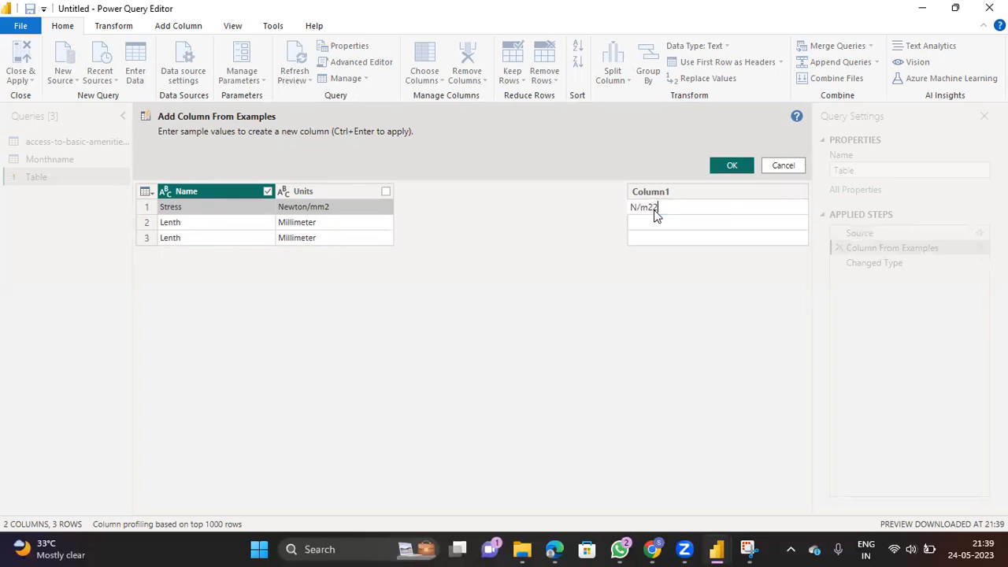
pyautogui.press('BackSpace')
pyautogui.press('BackSpace')
pyautogui.write('m2')
# Give mm as the sample value for the second row, Lenth, and create the column from the examples.
pyautogui.click(660, 225)
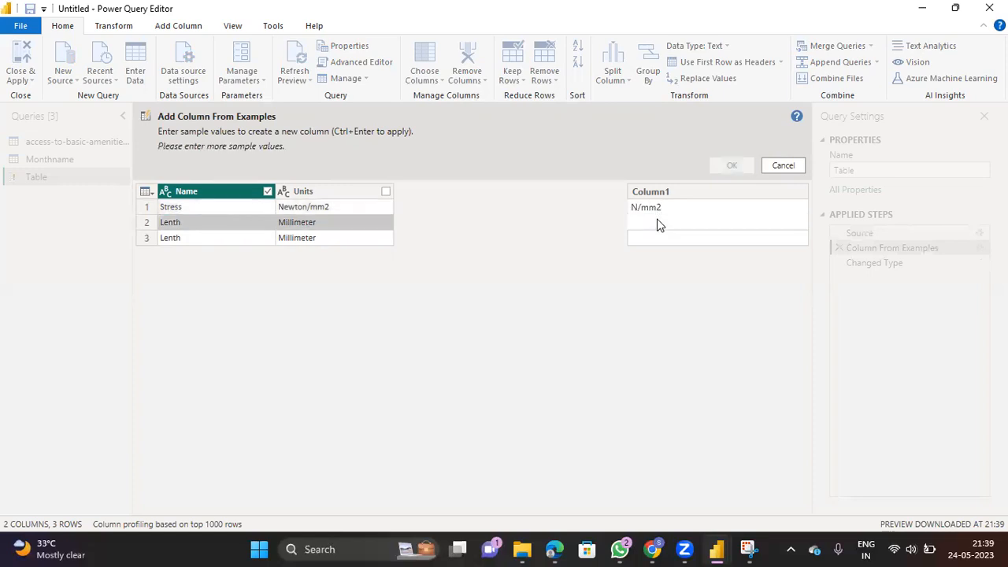
pyautogui.write('mm')
pyautogui.click(655, 235)
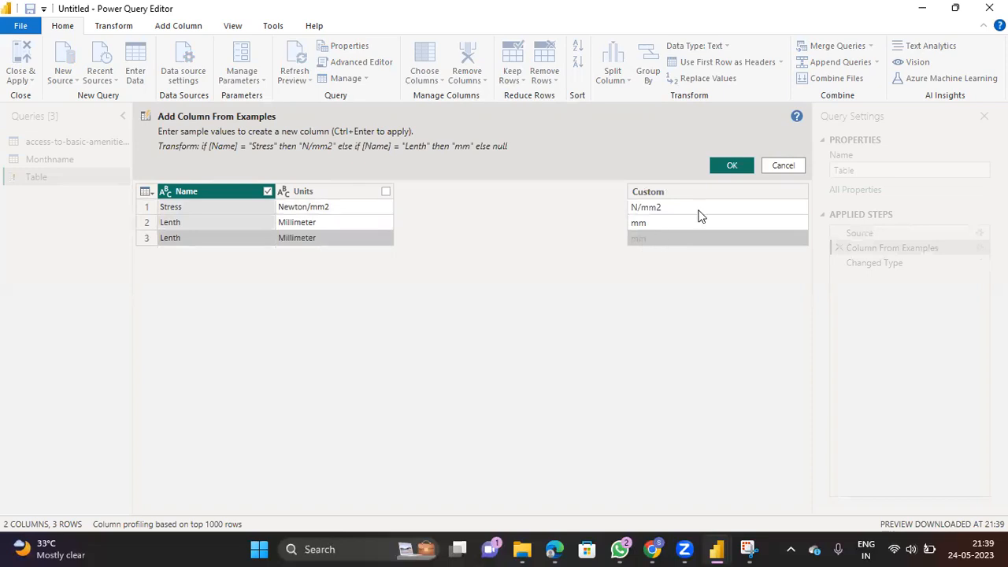
pyautogui.click(731, 166)
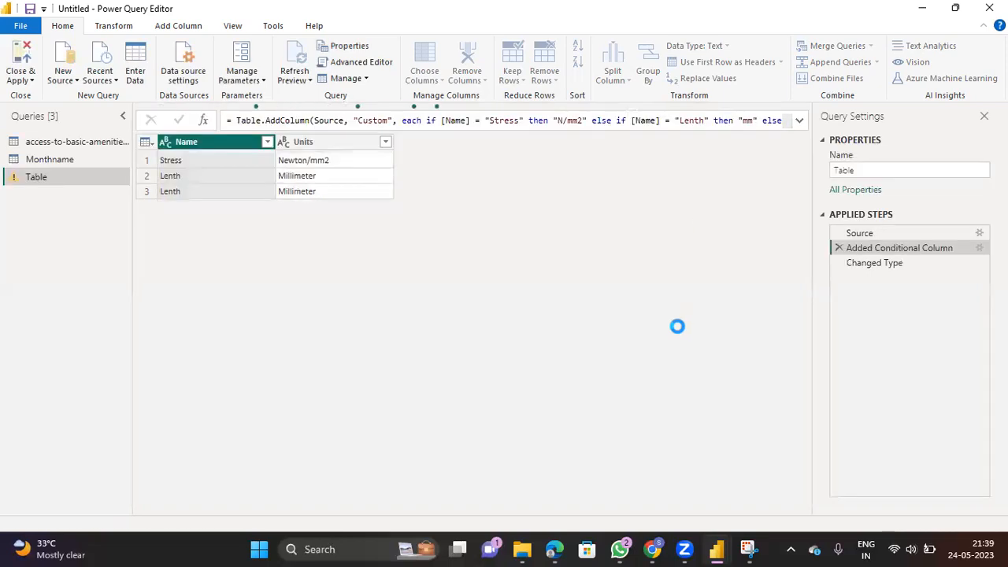
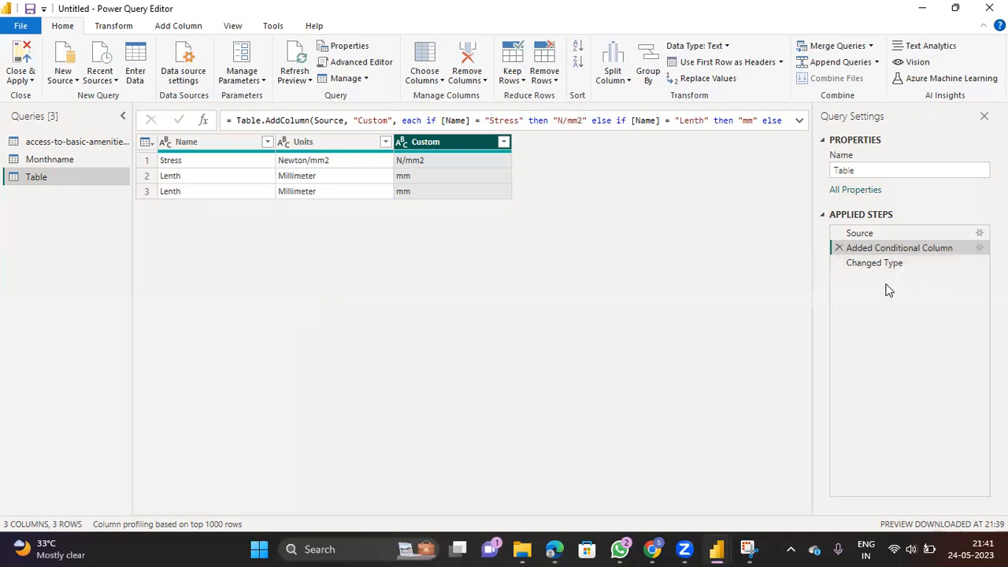
# Close the query editor with its changes applied and delete the Q&A visual from the report page.
pyautogui.click(20, 82)
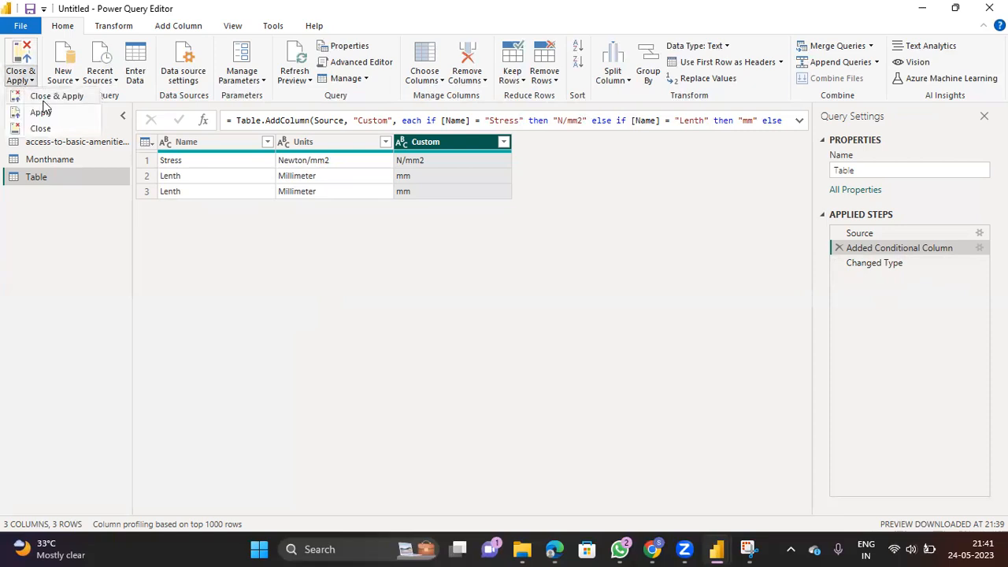
pyautogui.click(42, 100)
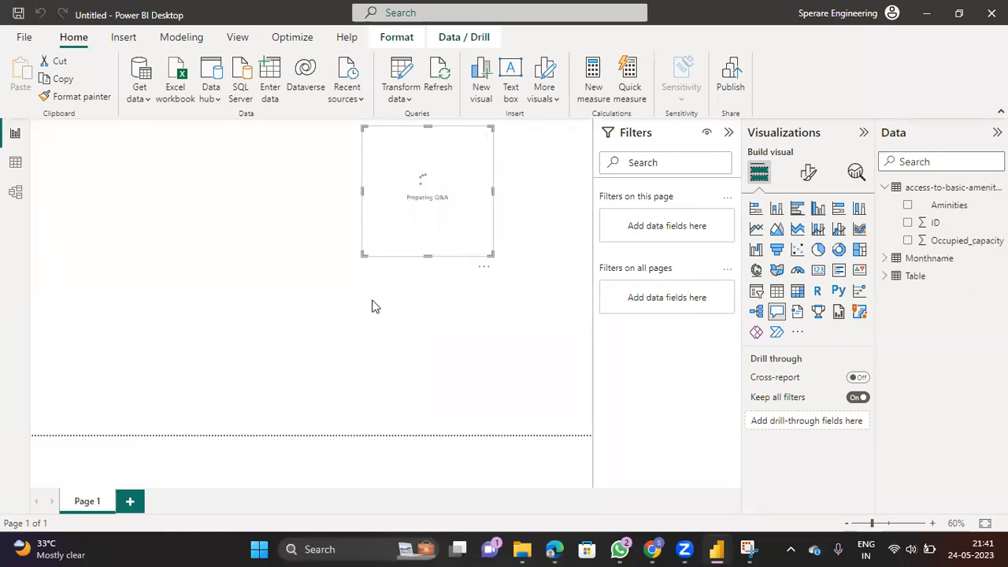
pyautogui.moveTo(387, 160); pyautogui.dragTo(326, 218)
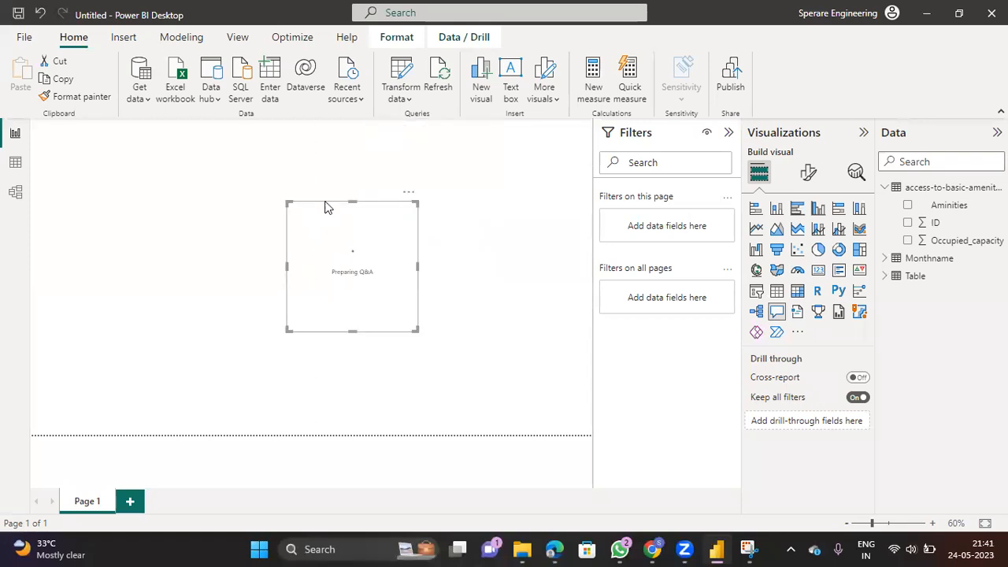
pyautogui.press('Delete')
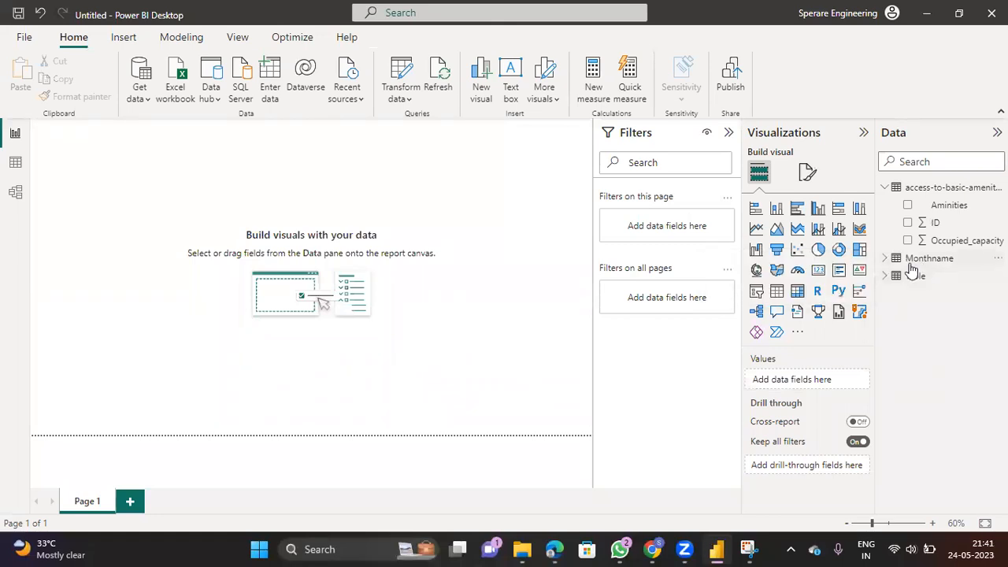
# Expand the Monthname table's fields, and switch to Excel with a new blank workbook.
pyautogui.click(885, 260)
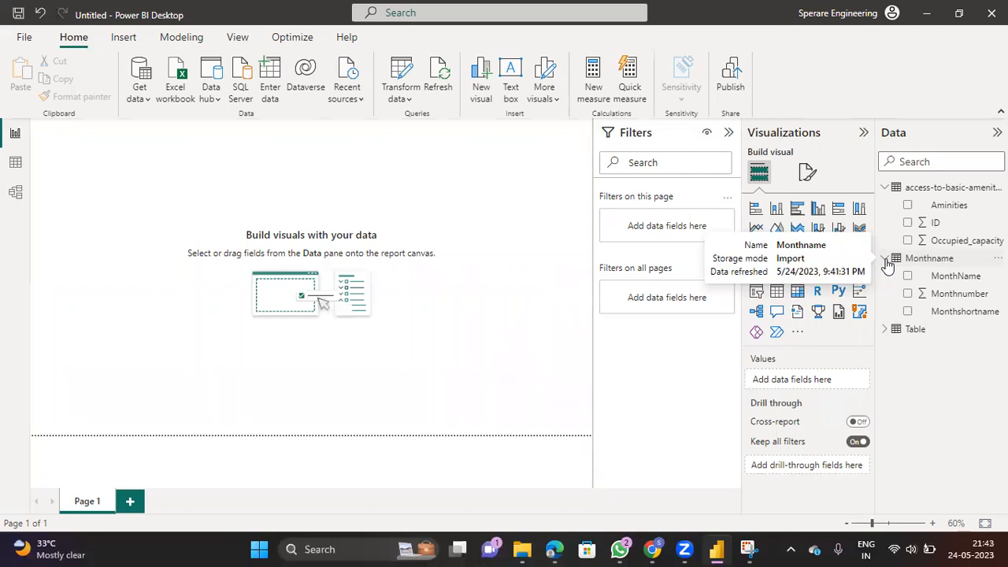
pyautogui.click(340, 550)
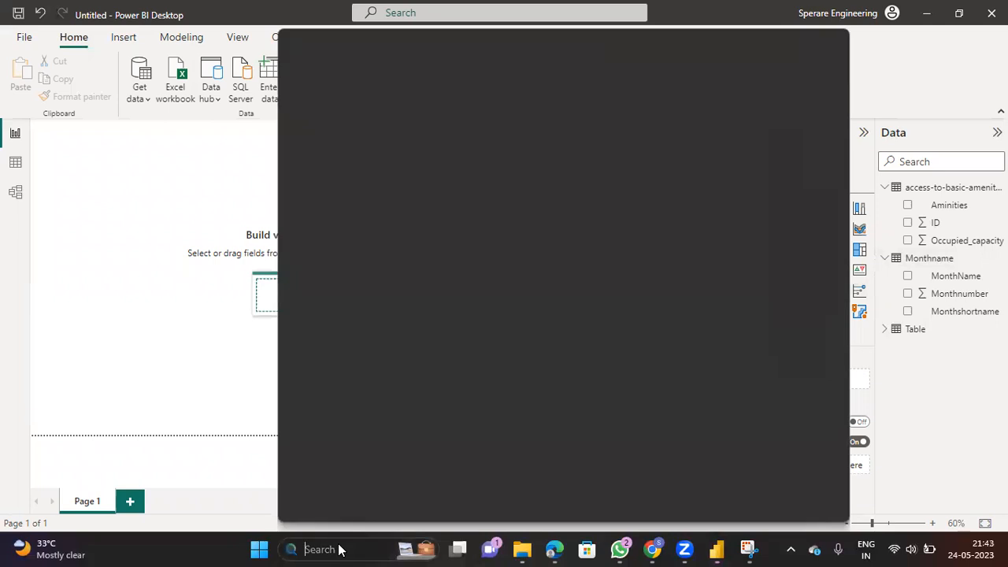
pyautogui.write('excel')
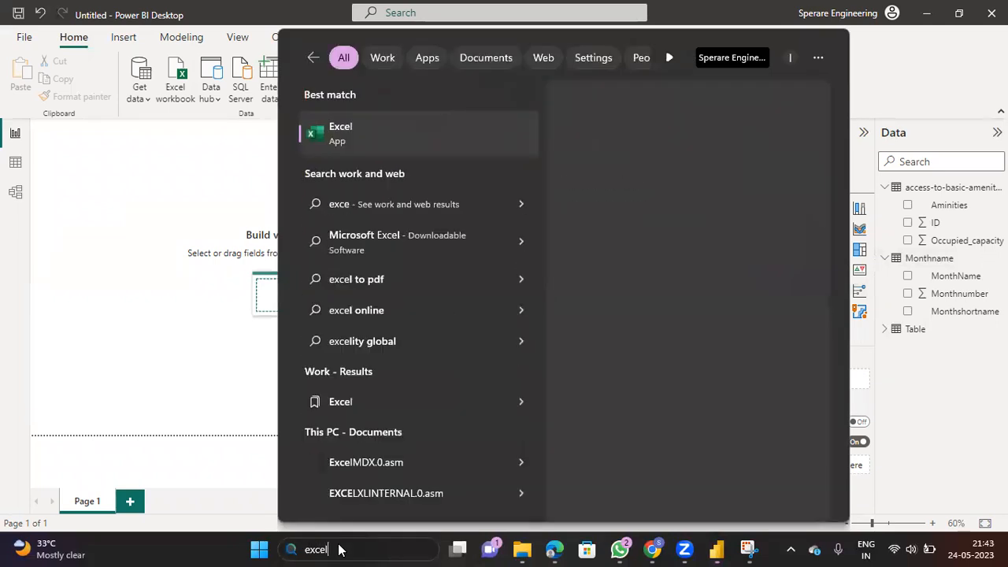
pyautogui.click(376, 134)
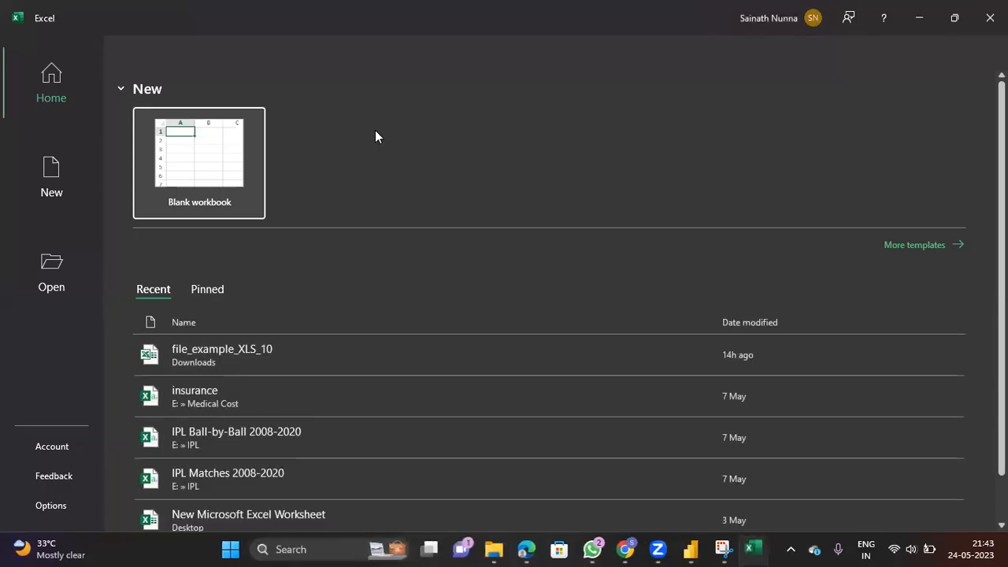
pyautogui.click(238, 158)
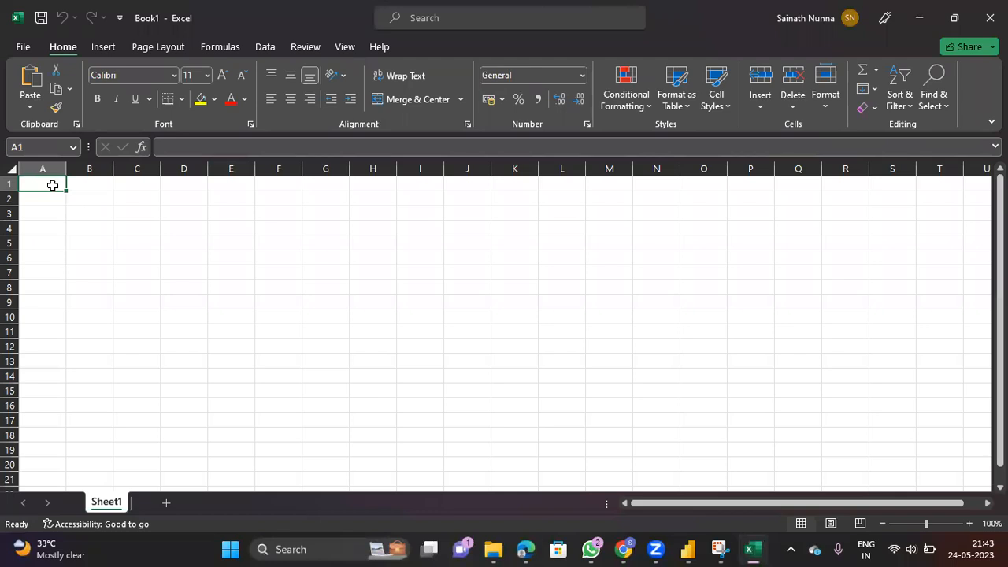
# Enter the column headers Month in A1 and Sales in B1.
pyautogui.write('Month')
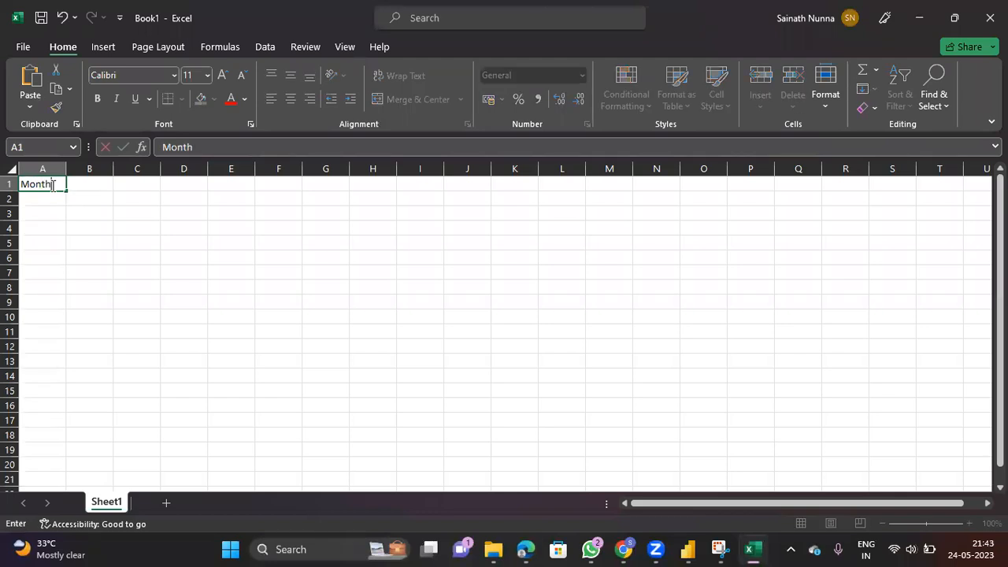
pyautogui.click(97, 186)
pyautogui.write('Sales')
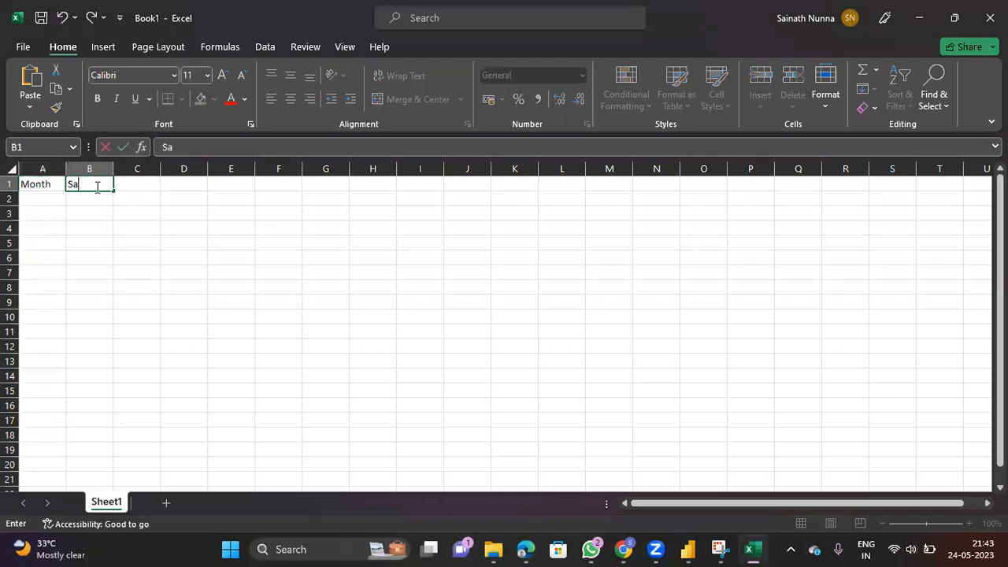
pyautogui.click(166, 247)
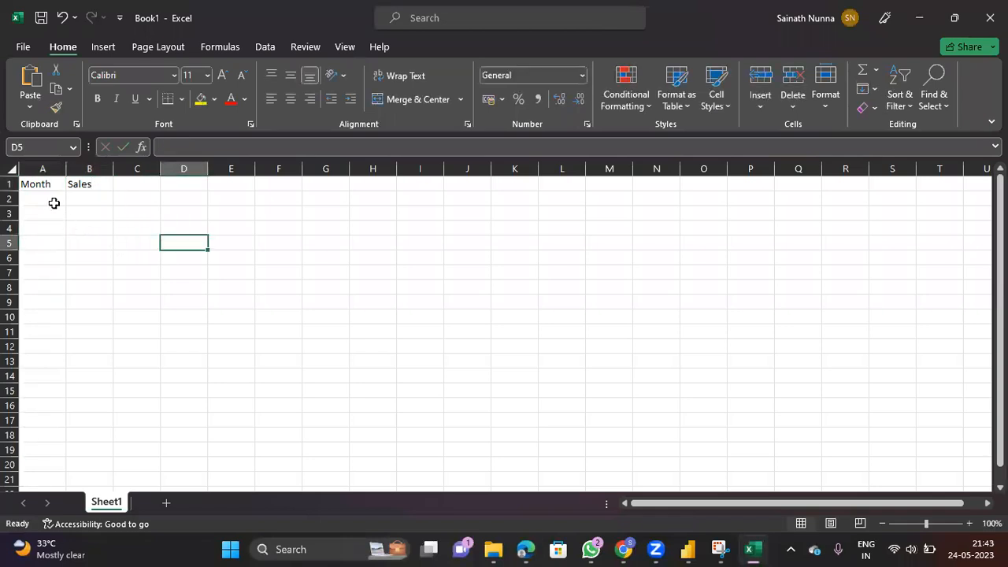
# Fill the first data row with 1 as the month and 200 as the sales value.
pyautogui.click(49, 201)
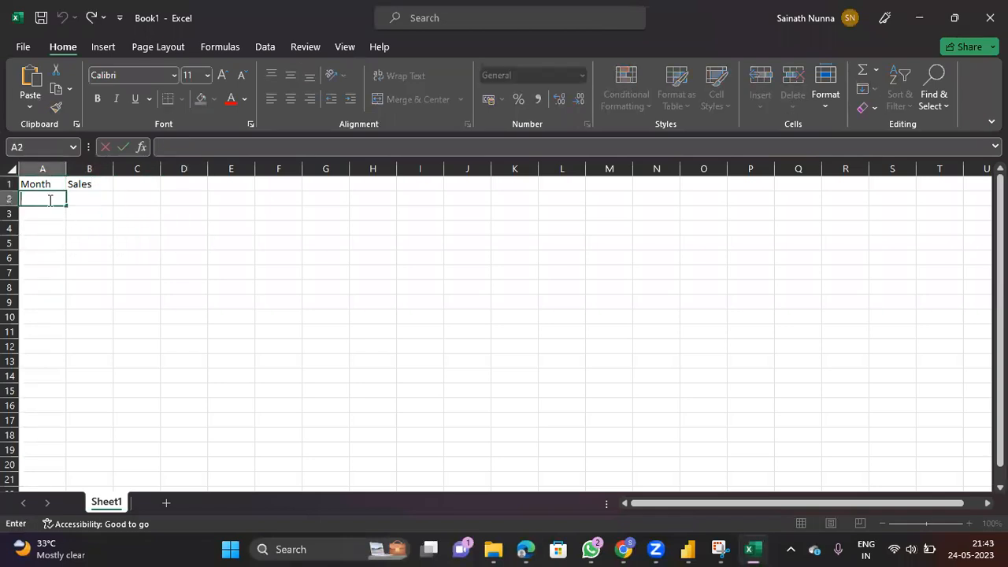
pyautogui.write('1')
pyautogui.press('Tab')
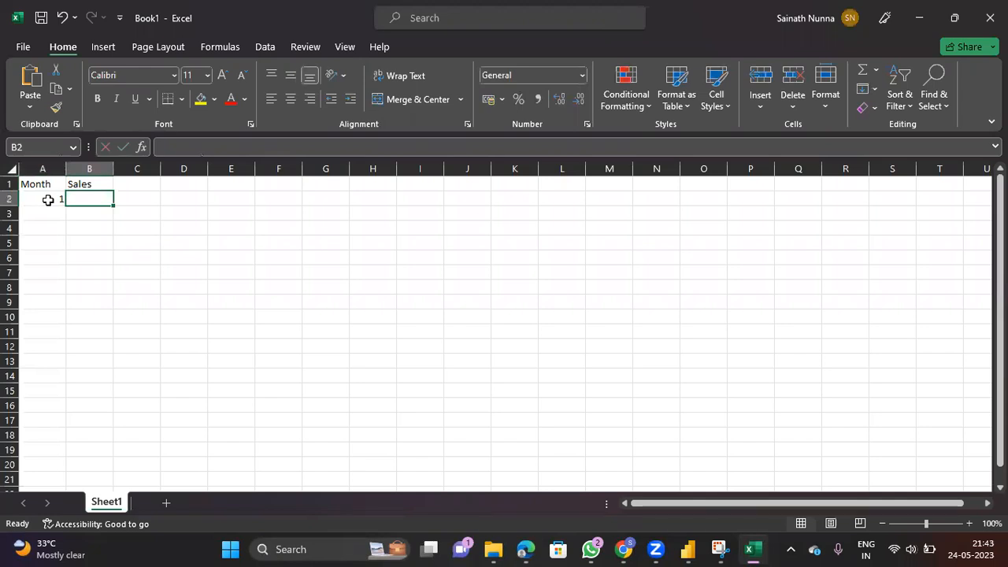
pyautogui.write('200')
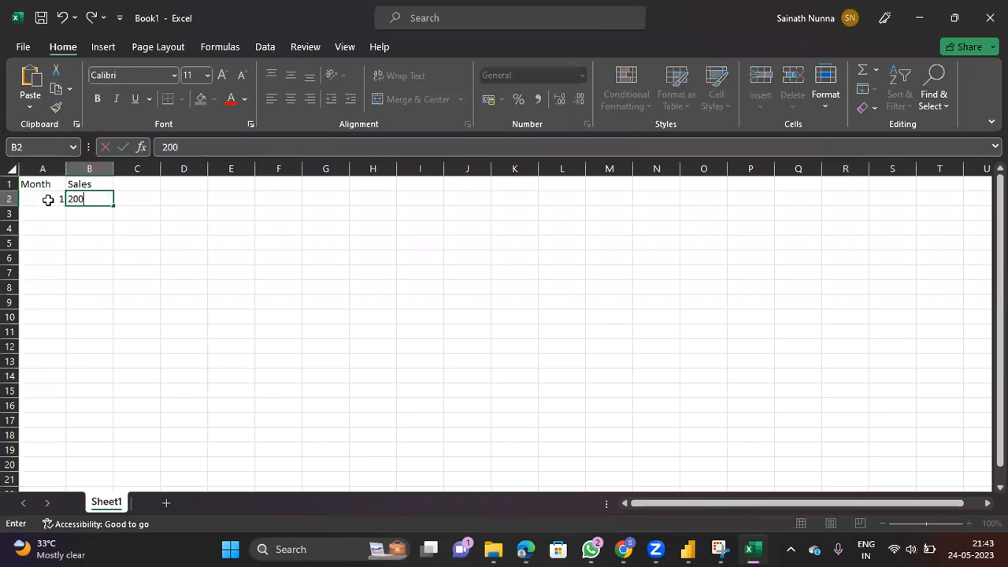
pyautogui.click(257, 318)
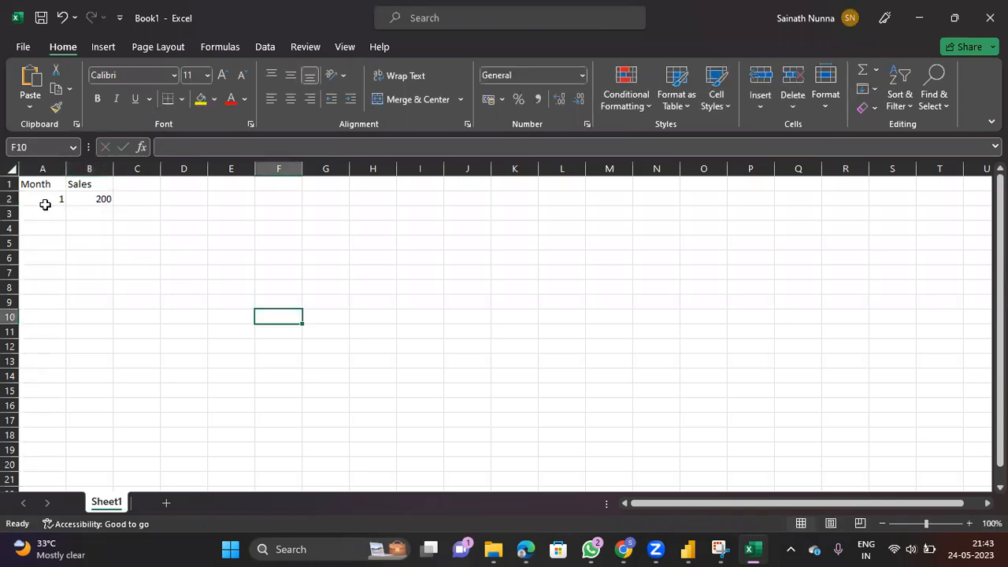
pyautogui.doubleClick(37, 196)
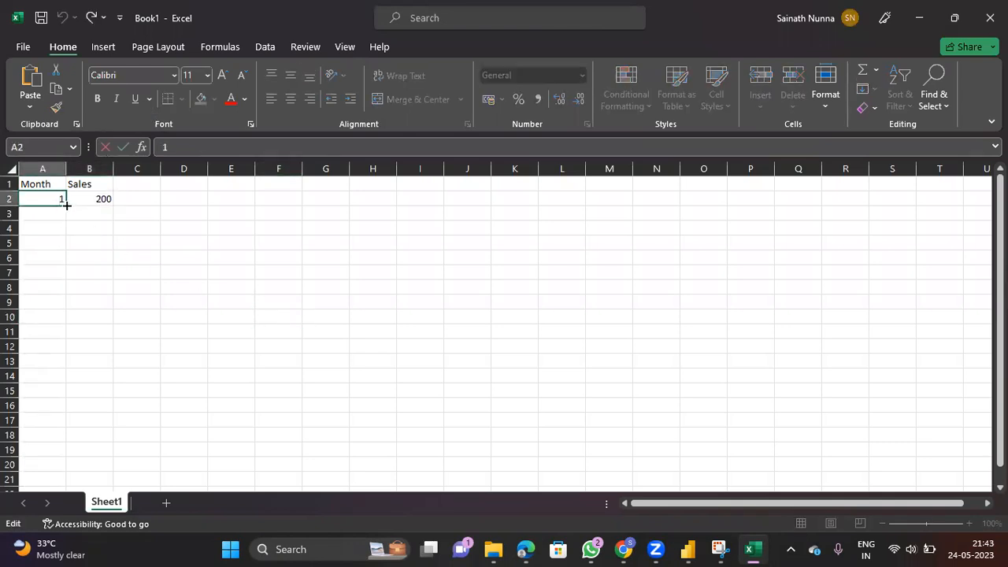
pyautogui.click(66, 209)
pyautogui.click(63, 246)
pyautogui.moveTo(61, 250); pyautogui.dragTo(52, 298)
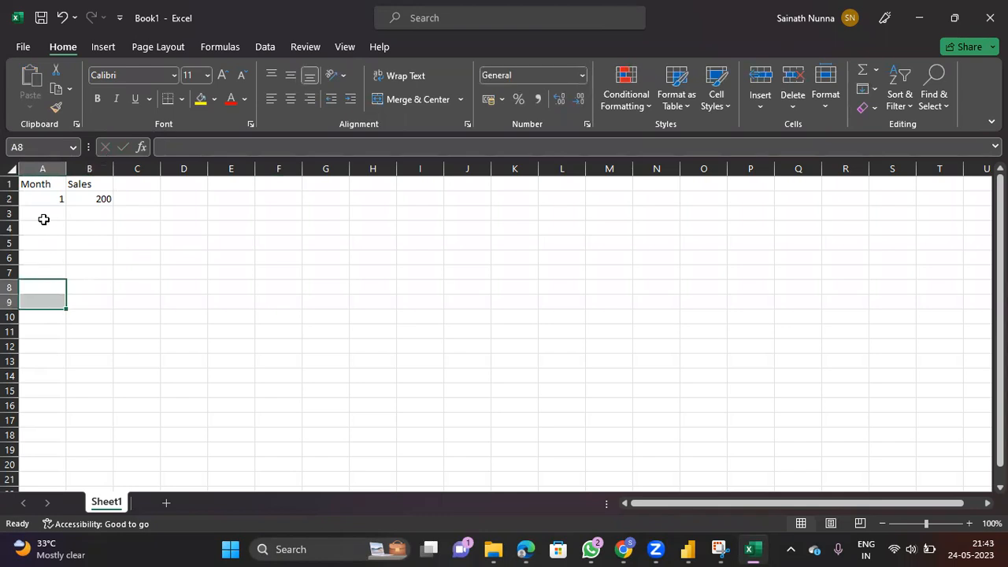
# Extend the month number from A2 down to A15 as a fill series running from 1 to 14.
pyautogui.click(59, 201)
pyautogui.moveTo(66, 206); pyautogui.dragTo(53, 395)
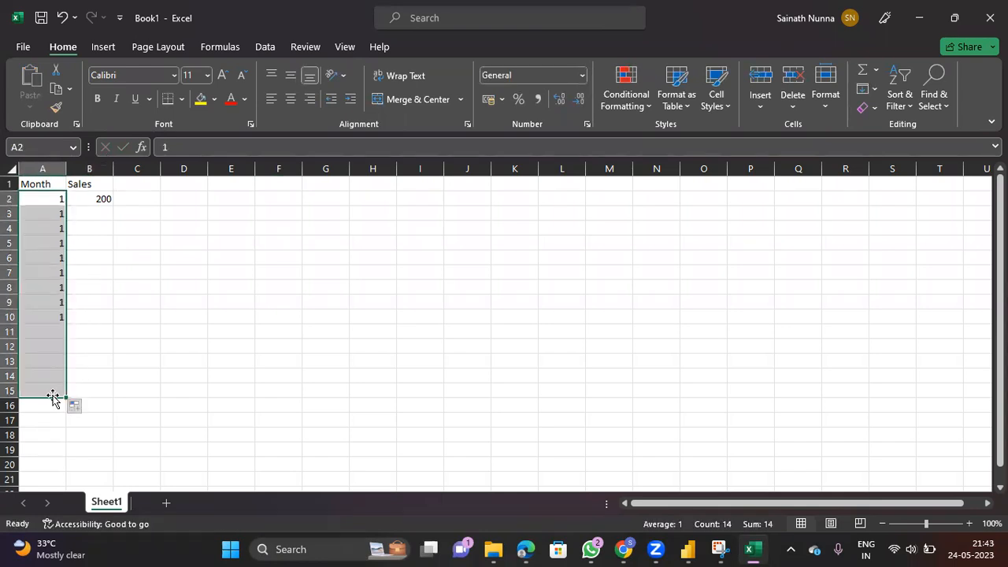
pyautogui.click(74, 407)
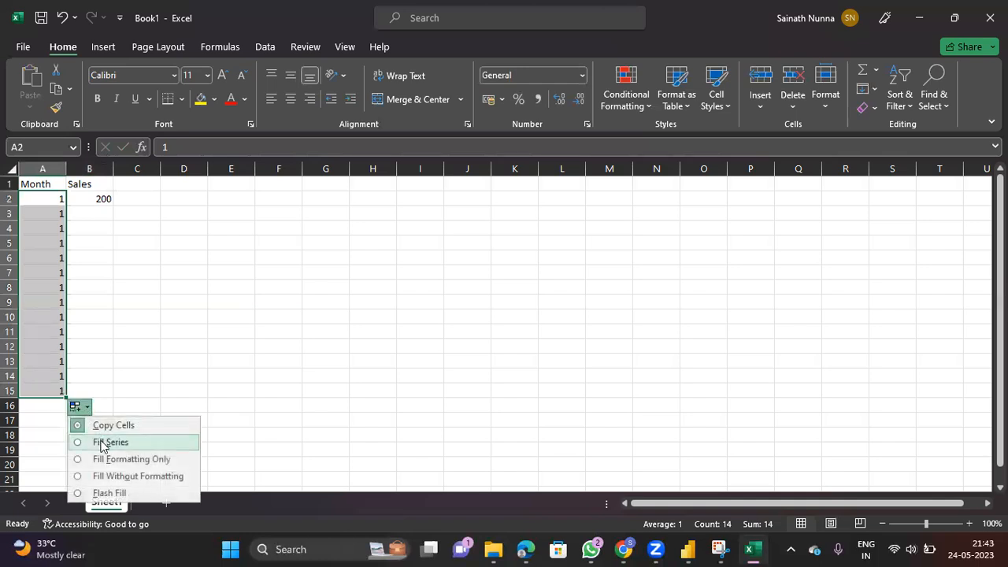
pyautogui.click(102, 441)
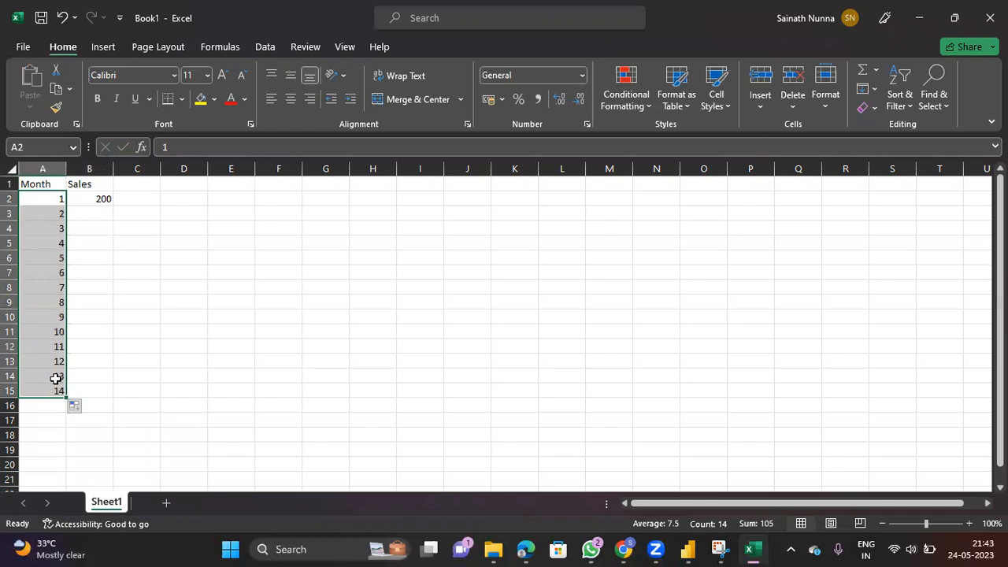
# Clear the surplus months 13 and 14 from cells A14 and A15.
pyautogui.moveTo(58, 377); pyautogui.dragTo(56, 391)
pyautogui.press('Delete')
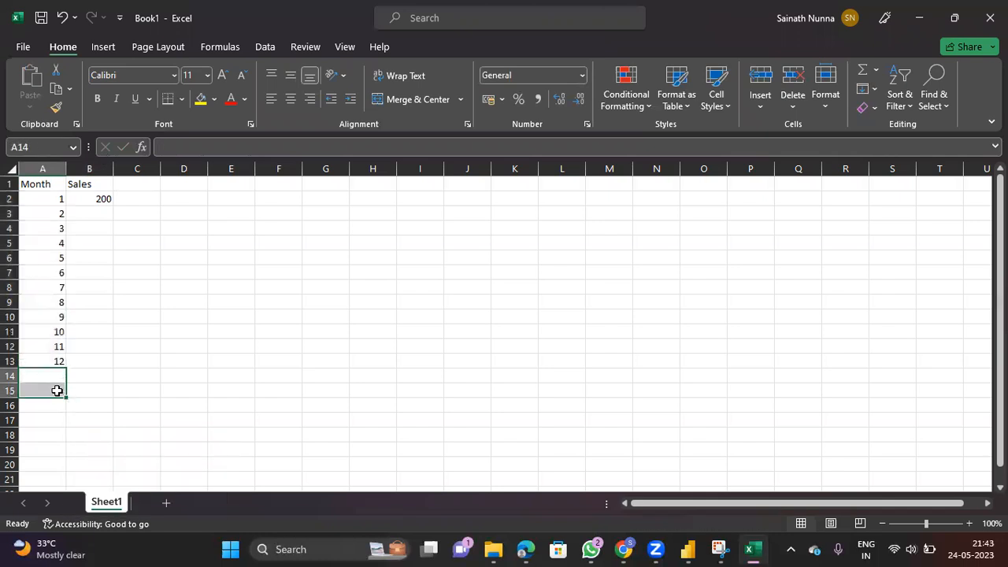
pyautogui.click(231, 374)
# Copy the sales value 200 from B2 down the Sales column through B15.
pyautogui.doubleClick(103, 200)
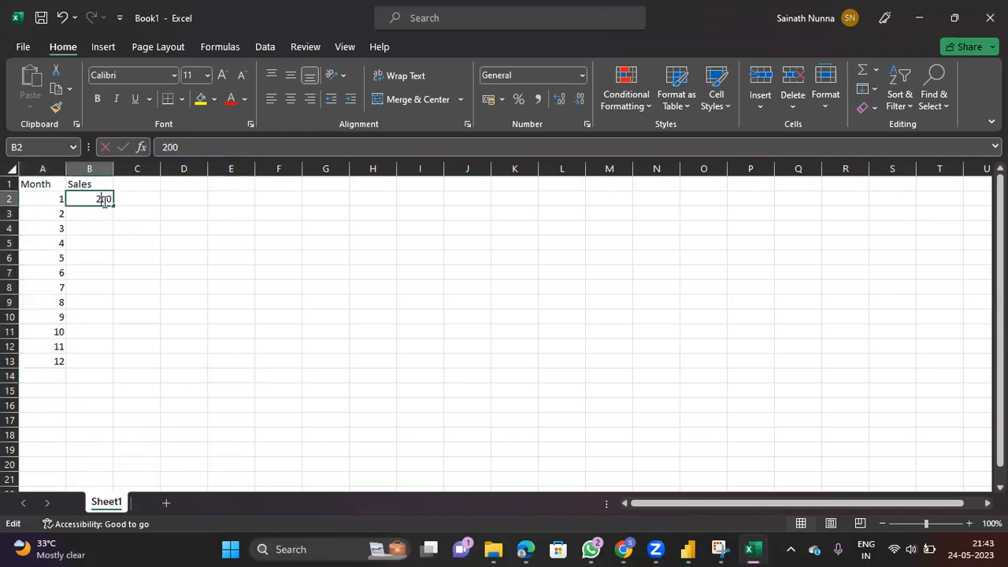
pyautogui.doubleClick(114, 205)
# Clear the copied 200 values from the Sales column, cells B2 through B15.
pyautogui.moveTo(101, 257); pyautogui.dragTo(96, 340)
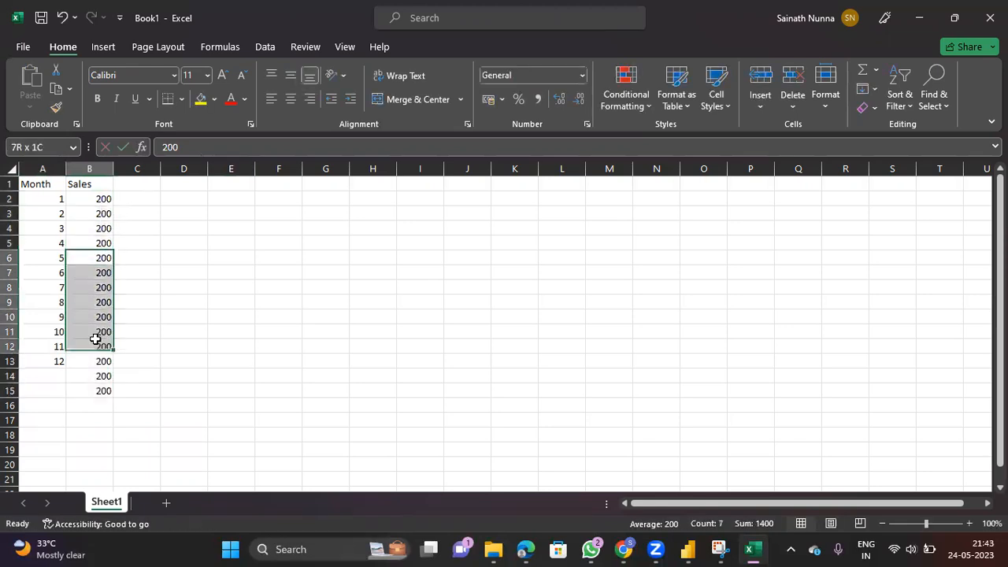
pyautogui.click(96, 344)
pyautogui.moveTo(101, 227); pyautogui.dragTo(100, 389)
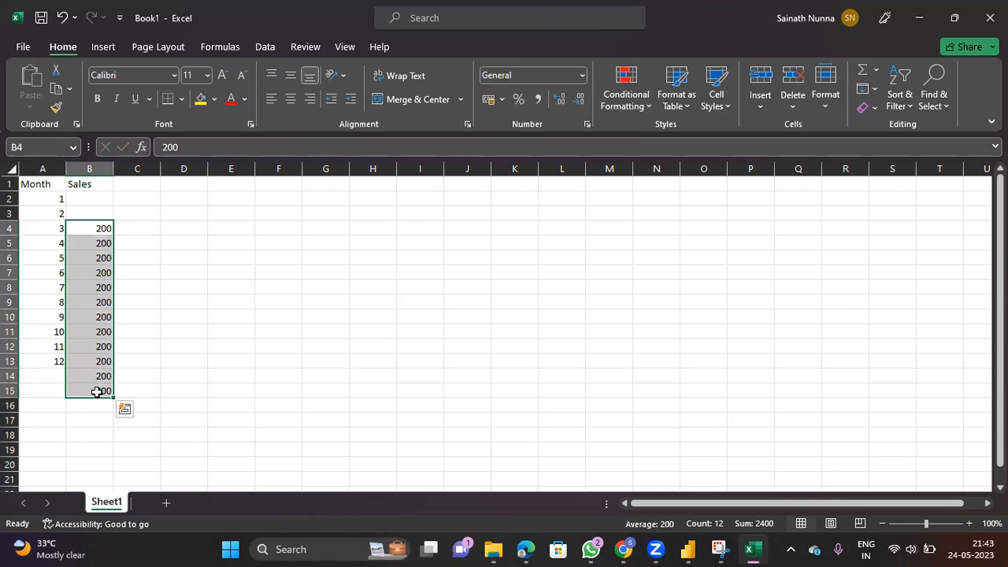
pyautogui.press('Delete')
pyautogui.click(279, 338)
# Enter 200 in B2 and extend it down to B13 as a fill series running from 200 to 211.
pyautogui.click(98, 202)
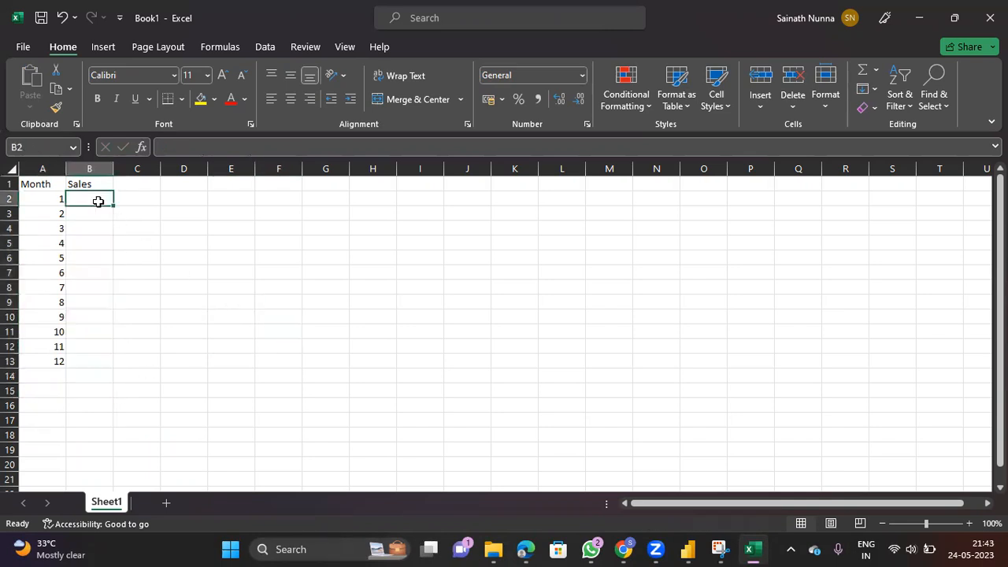
pyautogui.write('200')
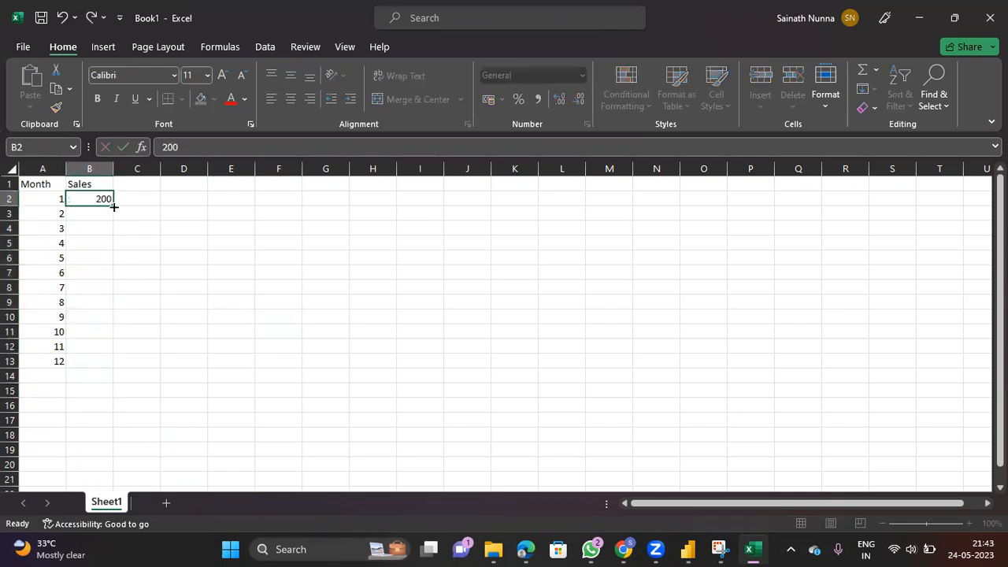
pyautogui.doubleClick(113, 204)
pyautogui.click(132, 379)
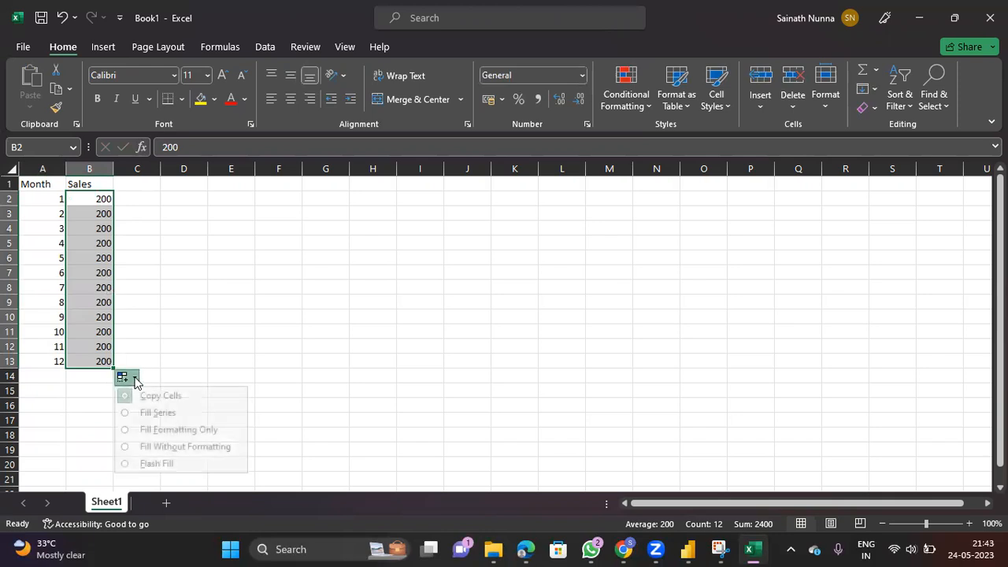
pyautogui.click(158, 413)
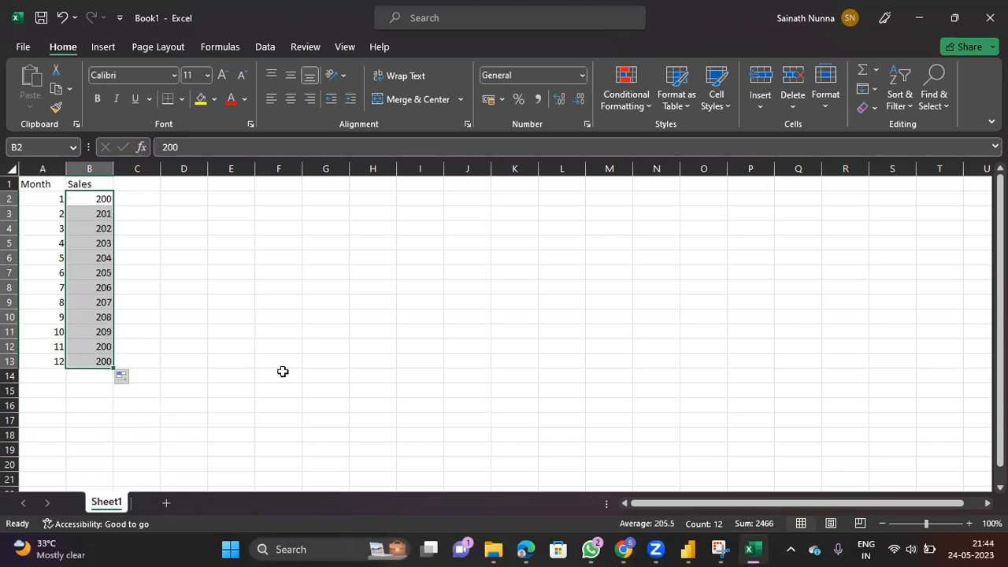
pyautogui.click(325, 360)
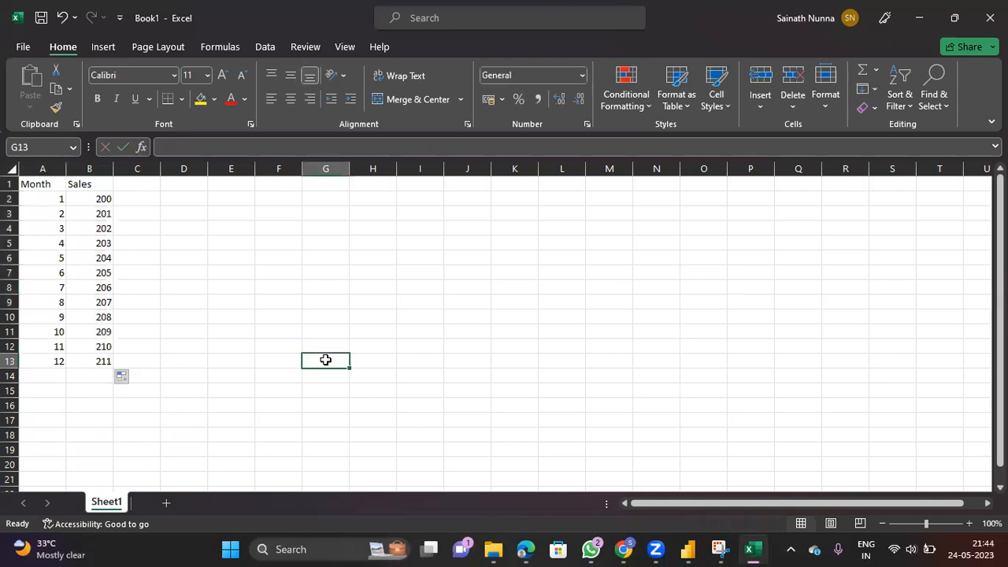
# Copy the months 1 to 12 from A2:A13 and paste them directly below, starting at A14.
pyautogui.click(56, 376)
pyautogui.moveTo(60, 204); pyautogui.dragTo(52, 360)
pyautogui.hotkey('ctrl', 'c')
pyautogui.click(50, 387)
pyautogui.click(51, 375)
pyautogui.hotkey('ctrl', 'v')
# Paste the copied months 1 to 12 three more times down column A, starting at A26, A38 and A50.
pyautogui.scroll(-4, 56, 332)
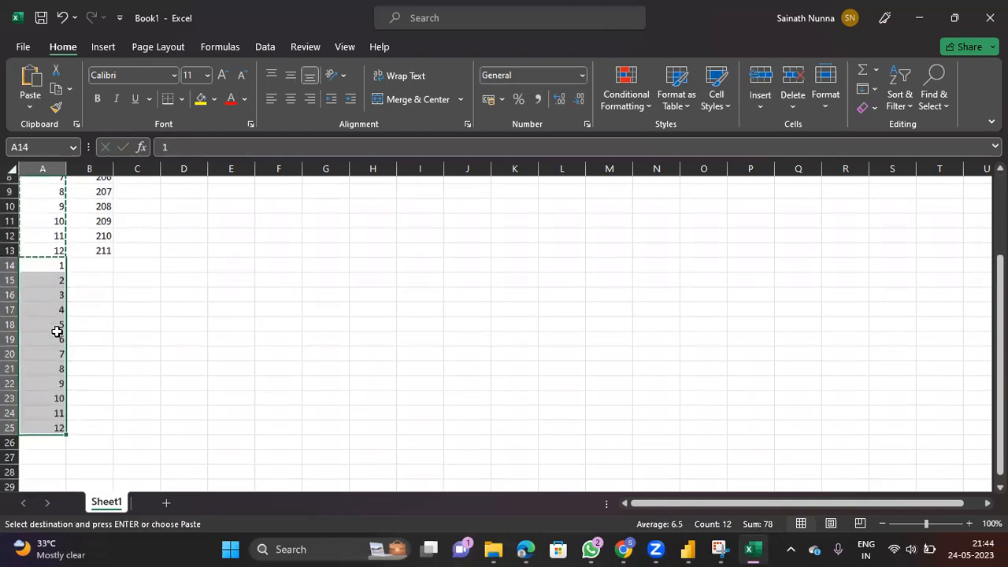
pyautogui.click(46, 375)
pyautogui.hotkey('ctrl', 'v')
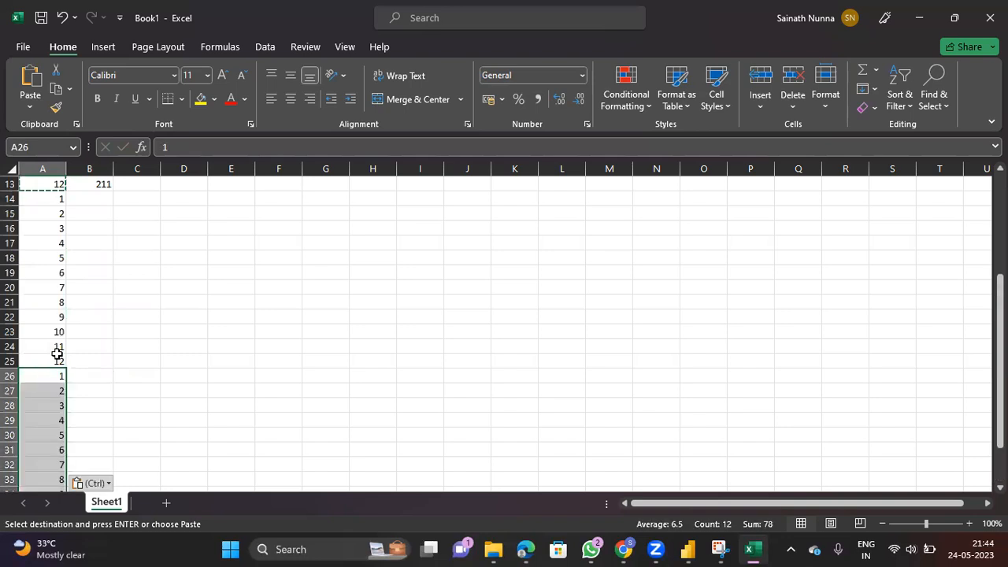
pyautogui.scroll(-4, 49, 370)
pyautogui.click(51, 376)
pyautogui.hotkey('ctrl', 'v')
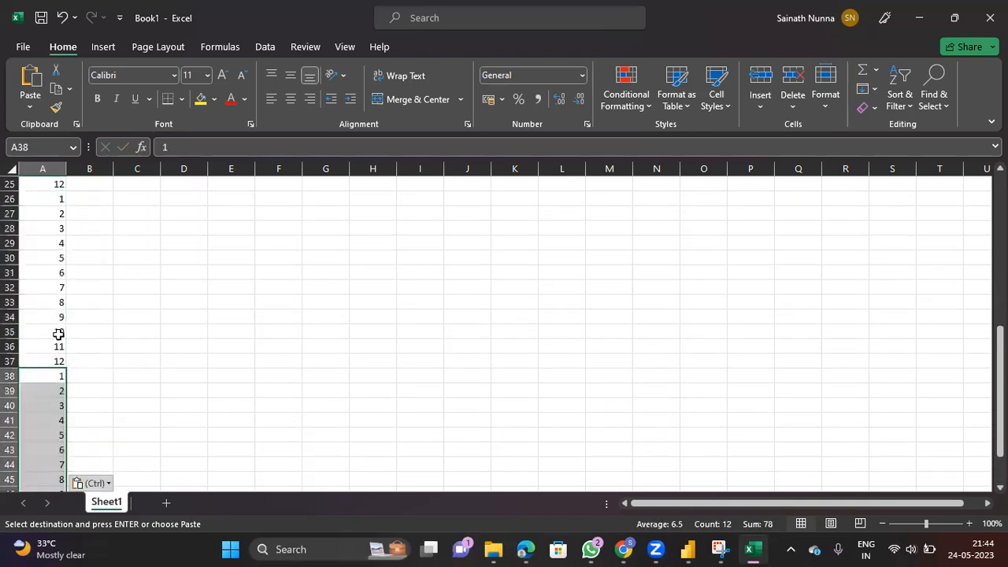
pyautogui.scroll(-4, 59, 331)
pyautogui.click(44, 380)
pyautogui.hotkey('ctrl', 'v')
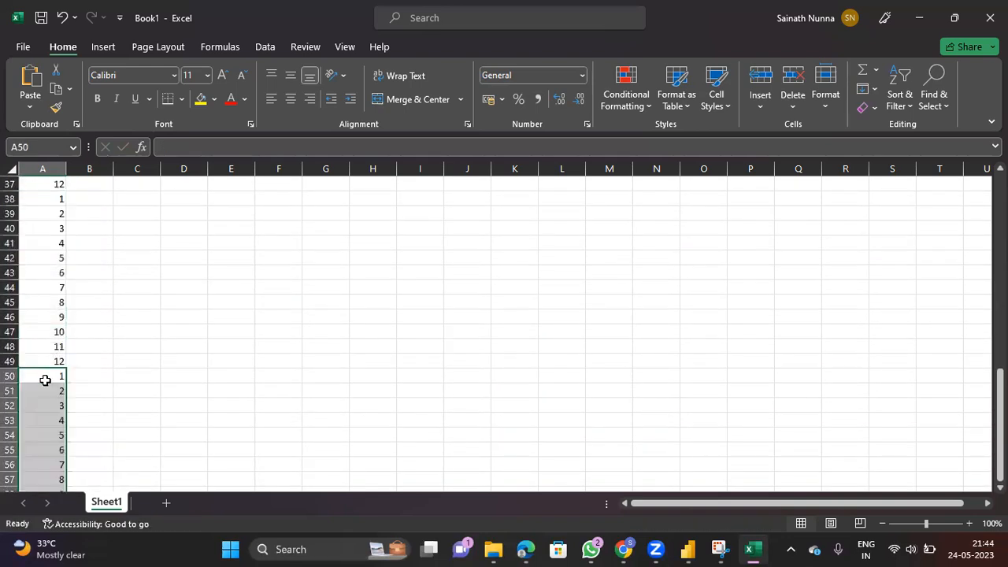
# Repeat the twelve-month block in column A with further pastes starting at A62, A74 and A86.
pyautogui.scroll(-5, 67, 294)
pyautogui.click(47, 333)
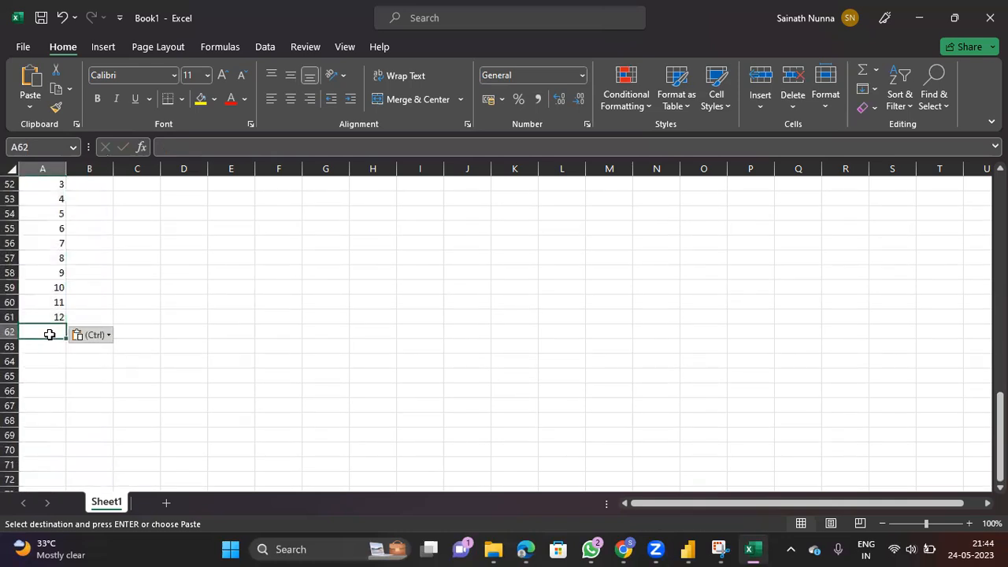
pyautogui.hotkey('ctrl', 'v')
pyautogui.scroll(-3, 47, 335)
pyautogui.click(45, 381)
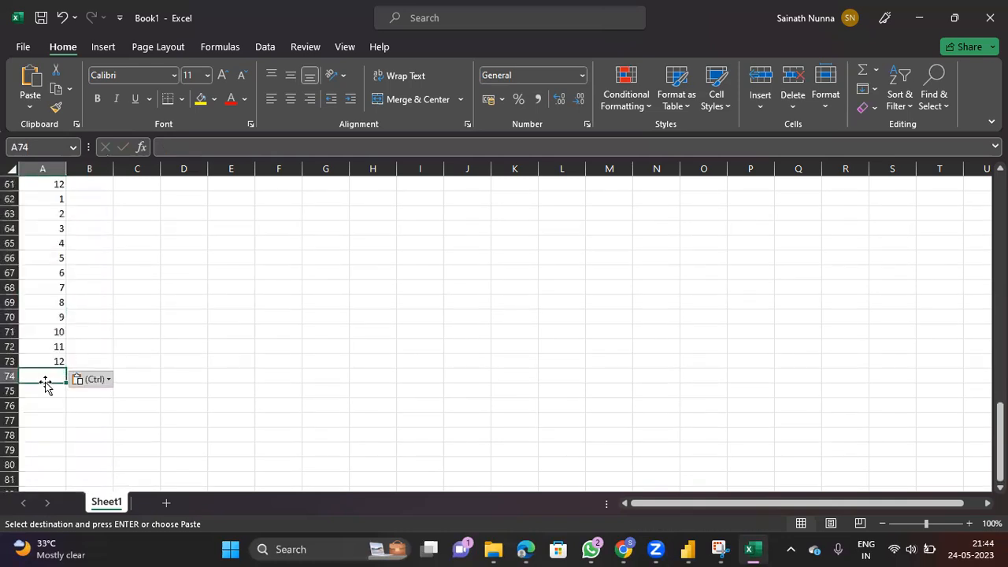
pyautogui.hotkey('ctrl', 'v')
pyautogui.scroll(-5, 45, 338)
pyautogui.click(45, 334)
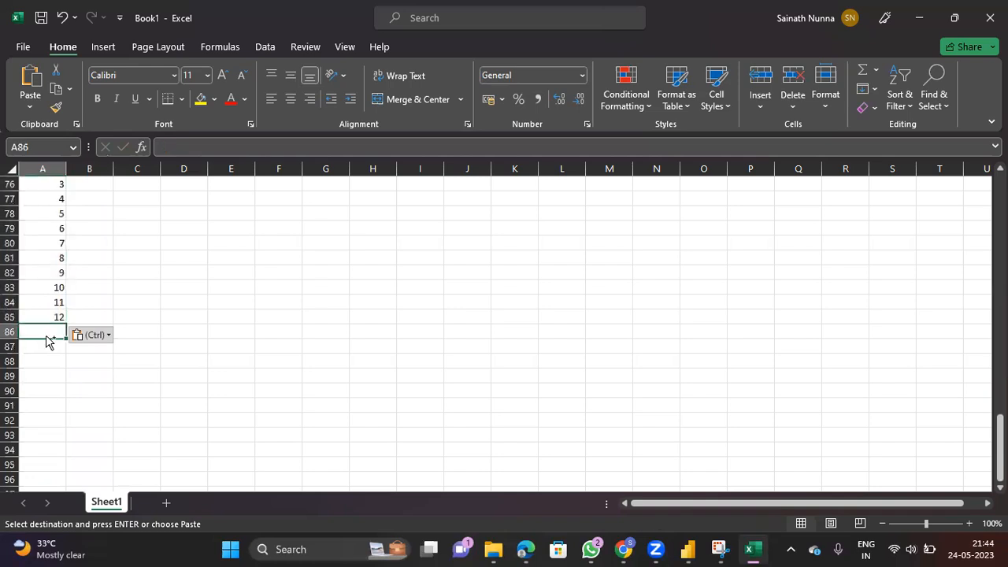
pyautogui.hotkey('ctrl', 'v')
# Try filling the sales value 211 from B13 down through B97 as copied cells, and undo the fill.
pyautogui.scroll(20, 100, 315)
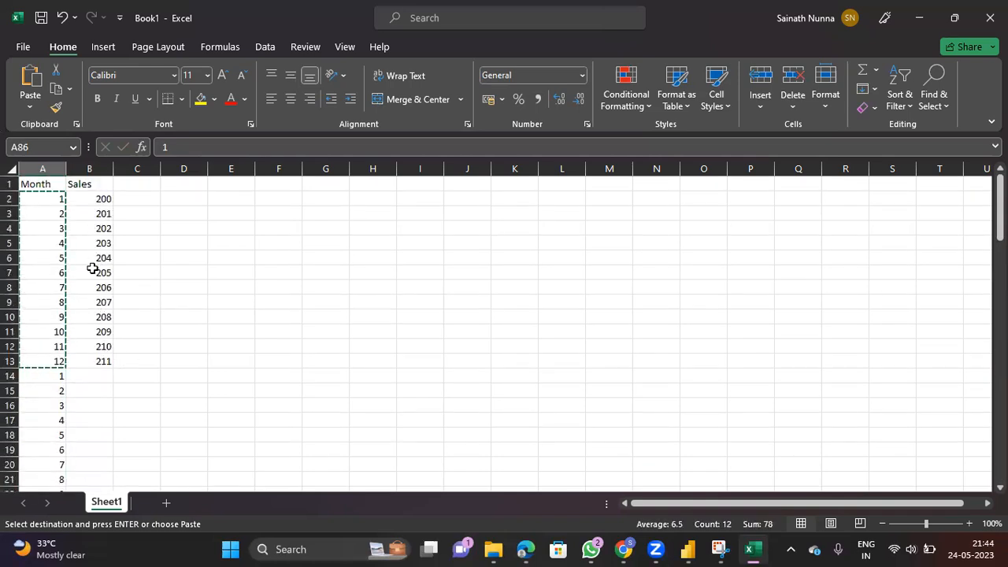
pyautogui.click(94, 363)
pyautogui.doubleClick(113, 368)
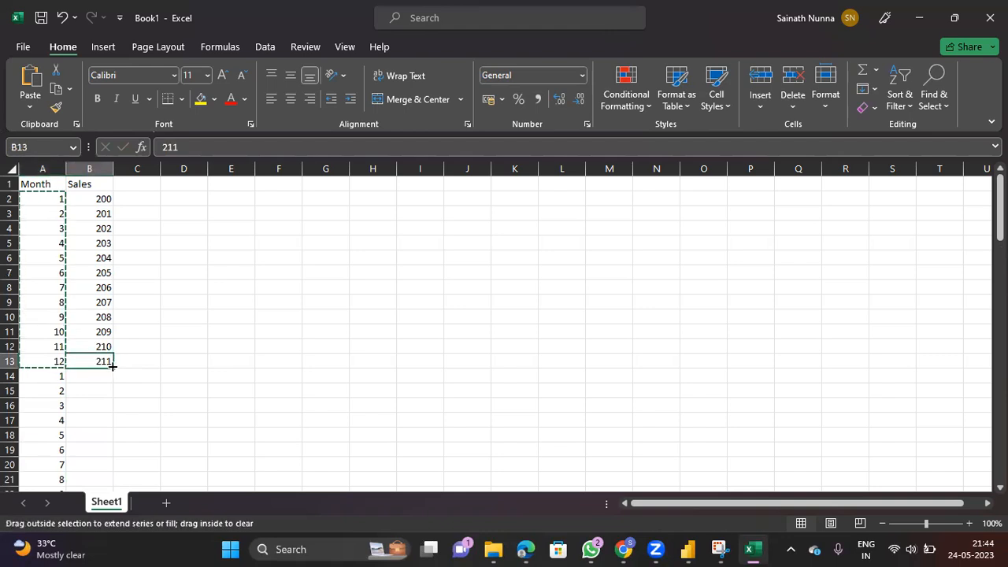
pyautogui.scroll(-14, 106, 341)
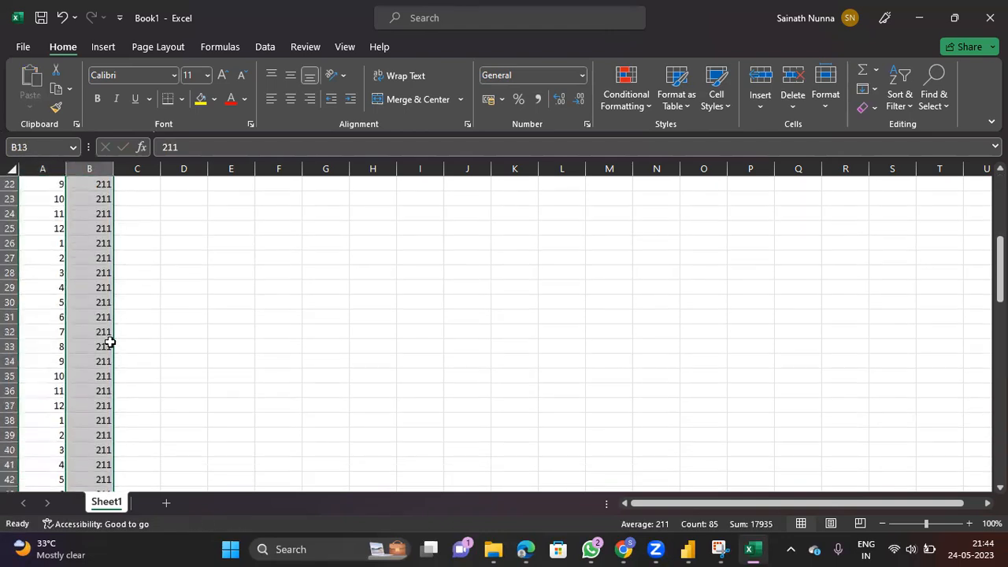
pyautogui.scroll(-15, 108, 342)
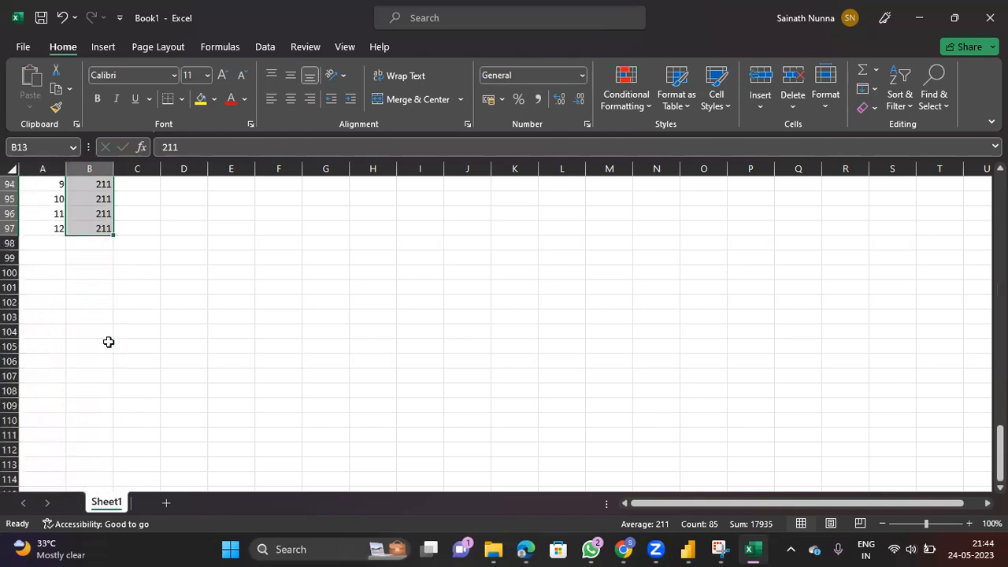
pyautogui.scroll(18, 106, 263)
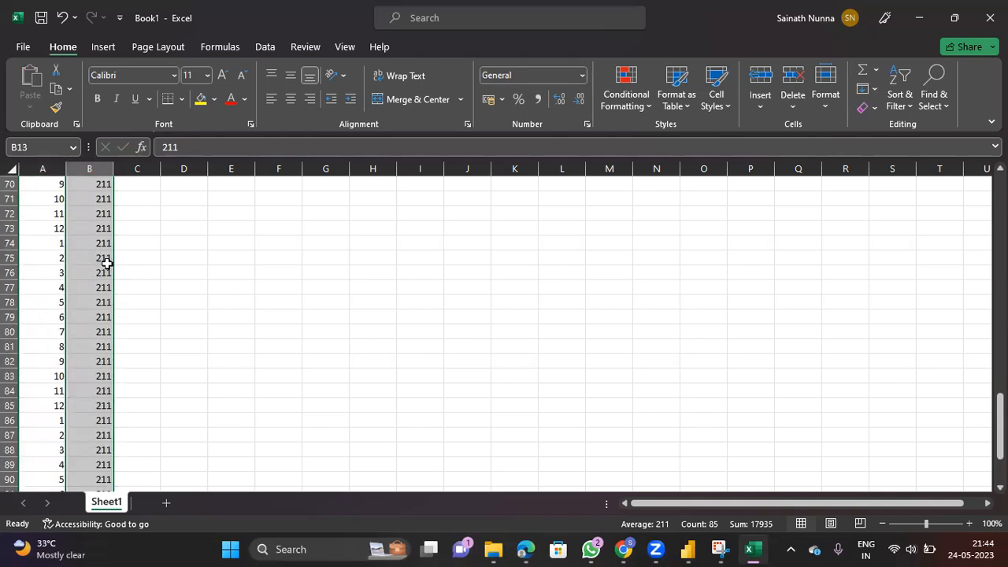
pyautogui.scroll(10, 106, 263)
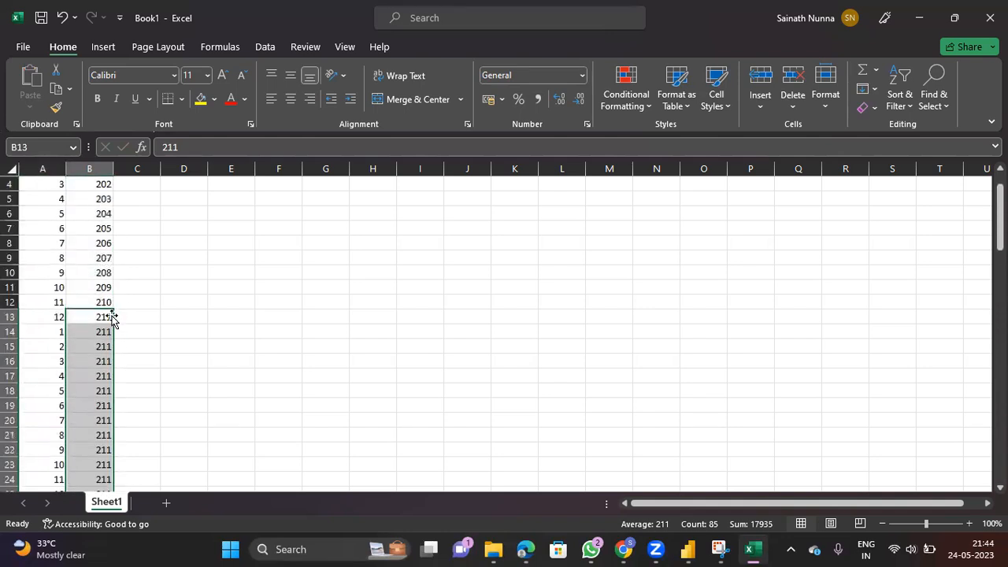
pyautogui.hotkey('ctrl', 'z')
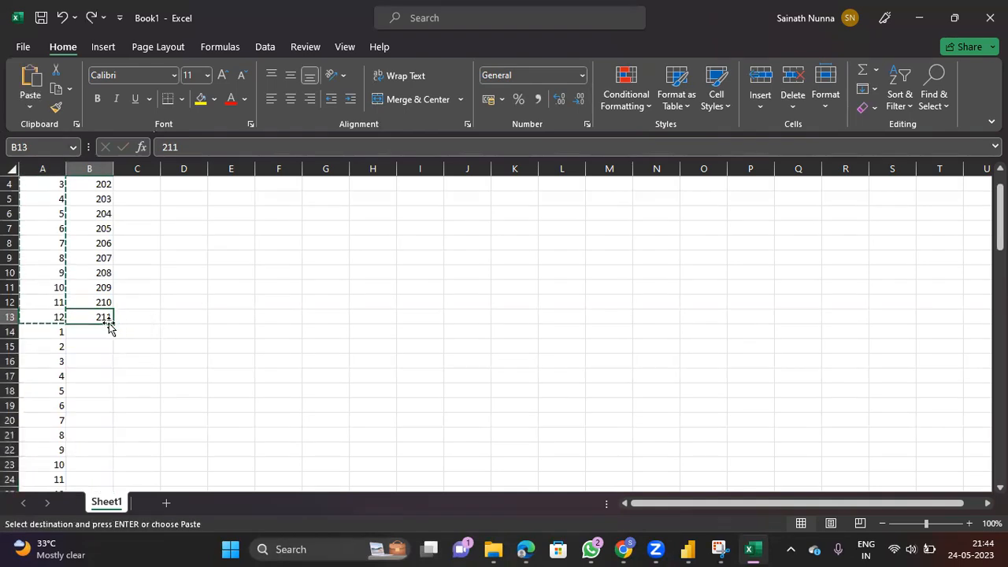
# Extend the sales value in B13 down to B97 as a fill series running from 211 to 295.
pyautogui.doubleClick(113, 324)
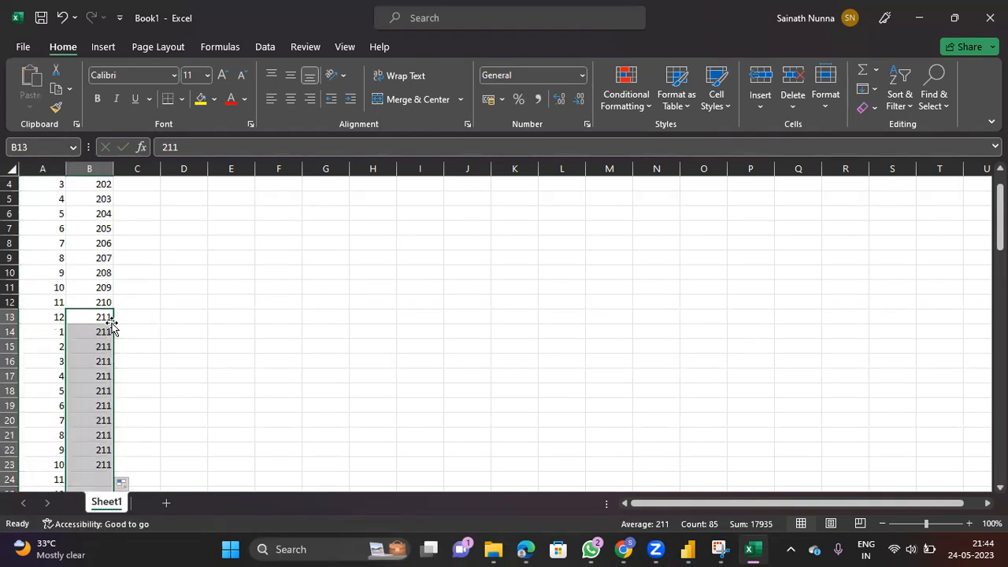
pyautogui.click(126, 482)
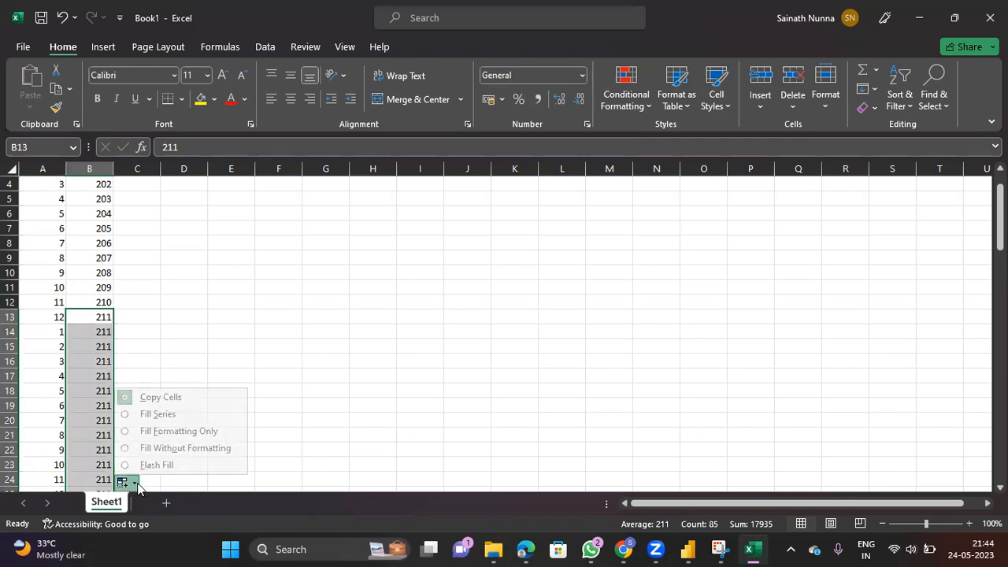
pyautogui.click(154, 414)
pyautogui.scroll(-7, 232, 333)
pyautogui.scroll(-11, 232, 333)
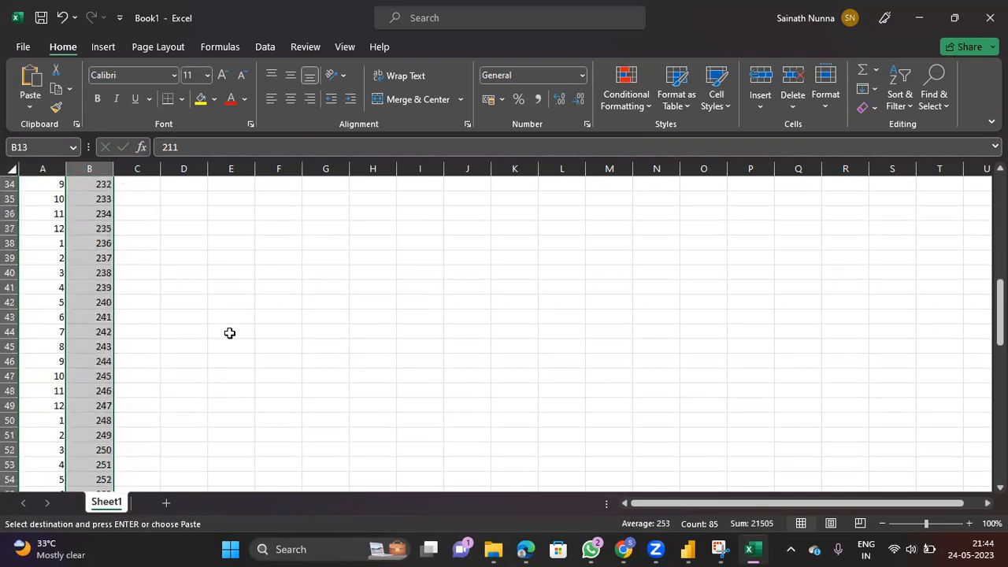
pyautogui.scroll(-9, 230, 333)
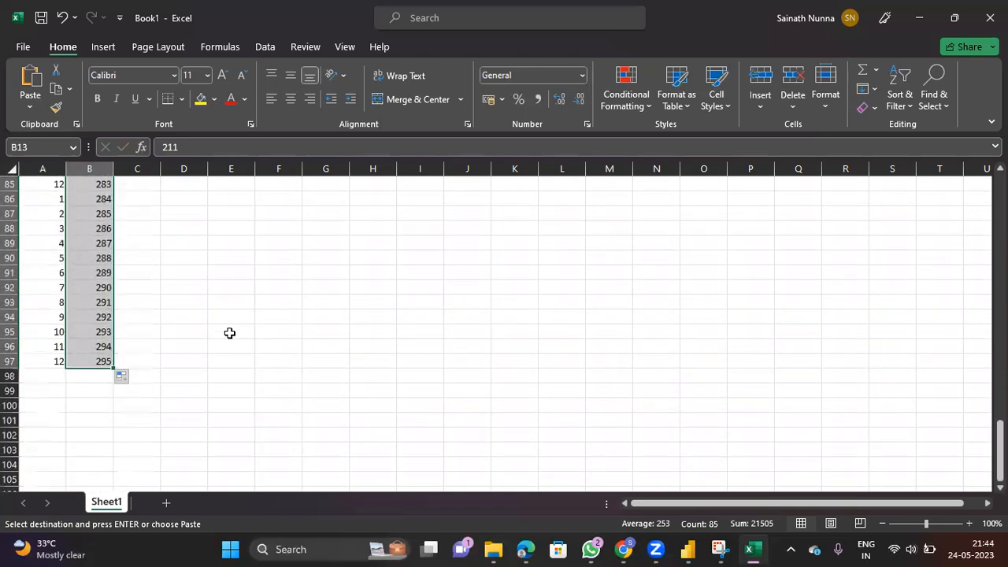
pyautogui.click(279, 347)
pyautogui.scroll(17, 159, 218)
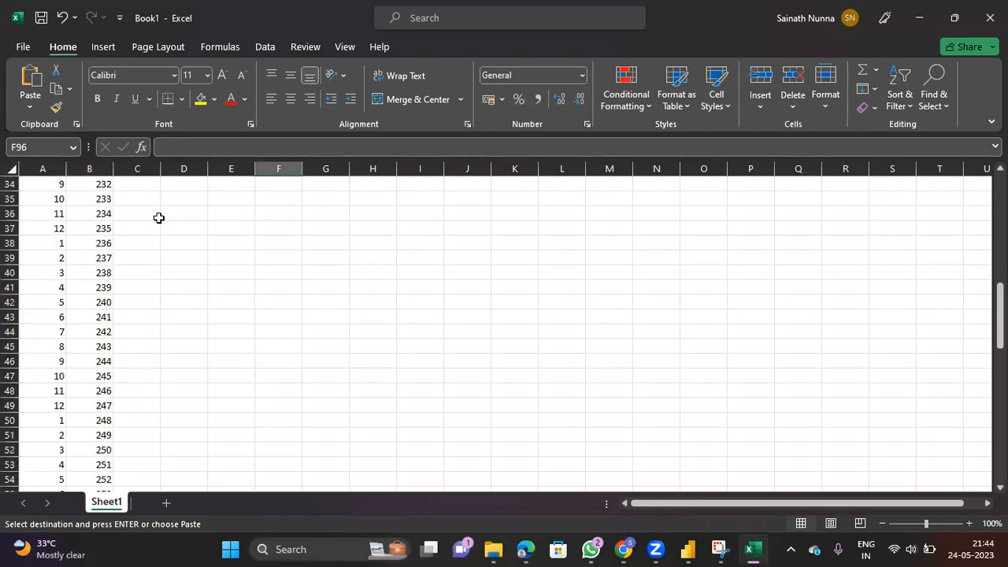
# Save the workbook as an Excel Workbook named Monthsales in the Data folder inside Power BI.
pyautogui.click(23, 48)
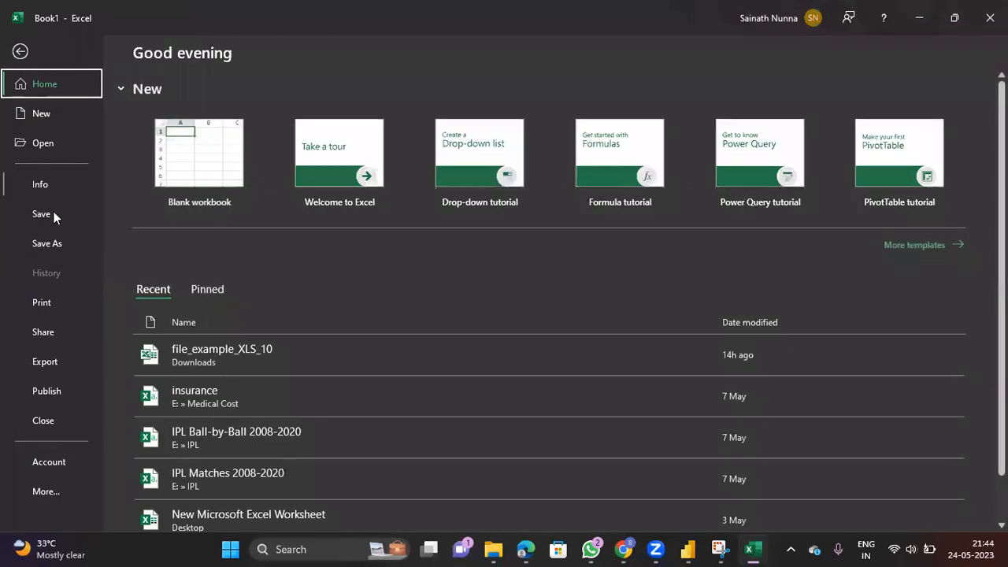
pyautogui.click(56, 245)
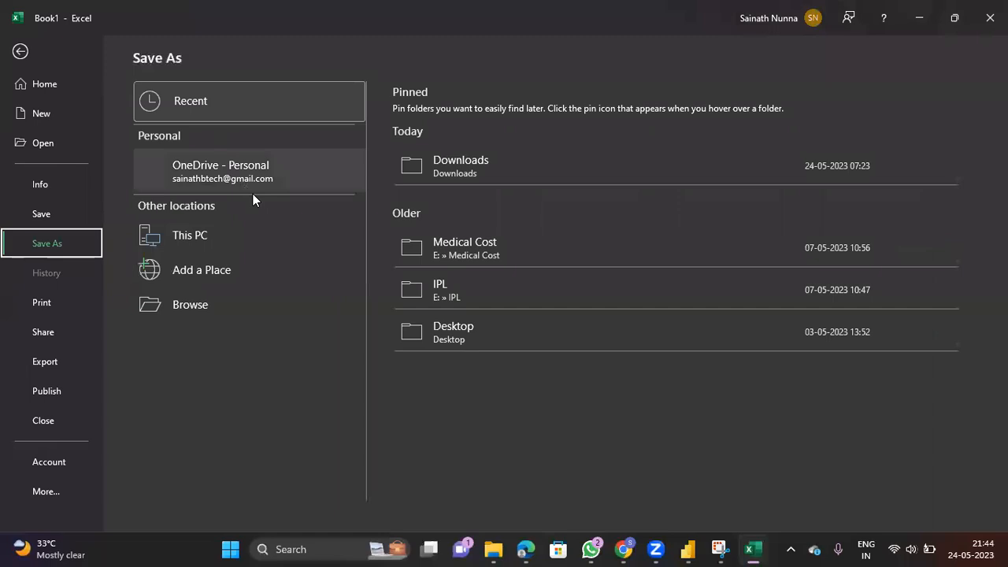
pyautogui.click(198, 238)
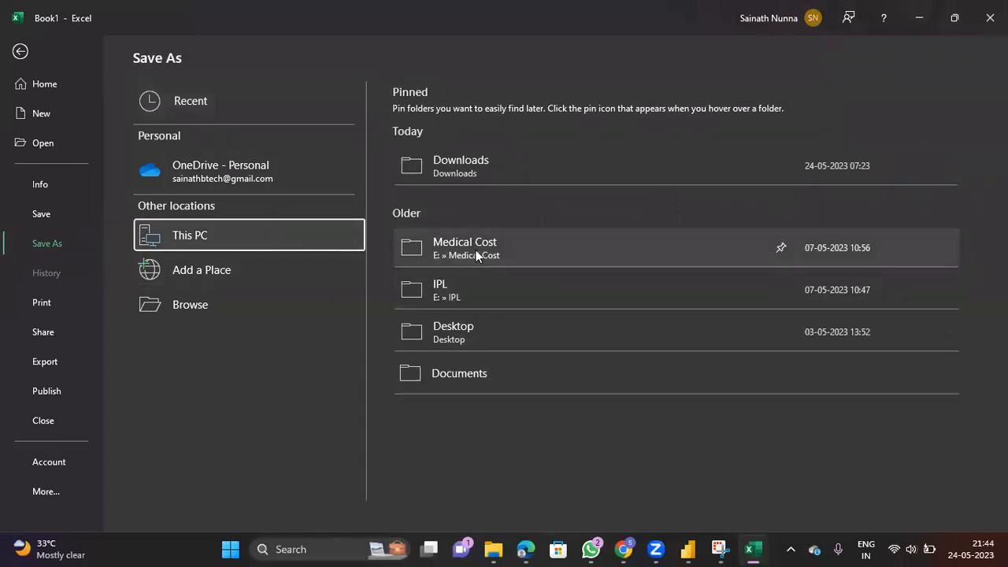
pyautogui.click(465, 373)
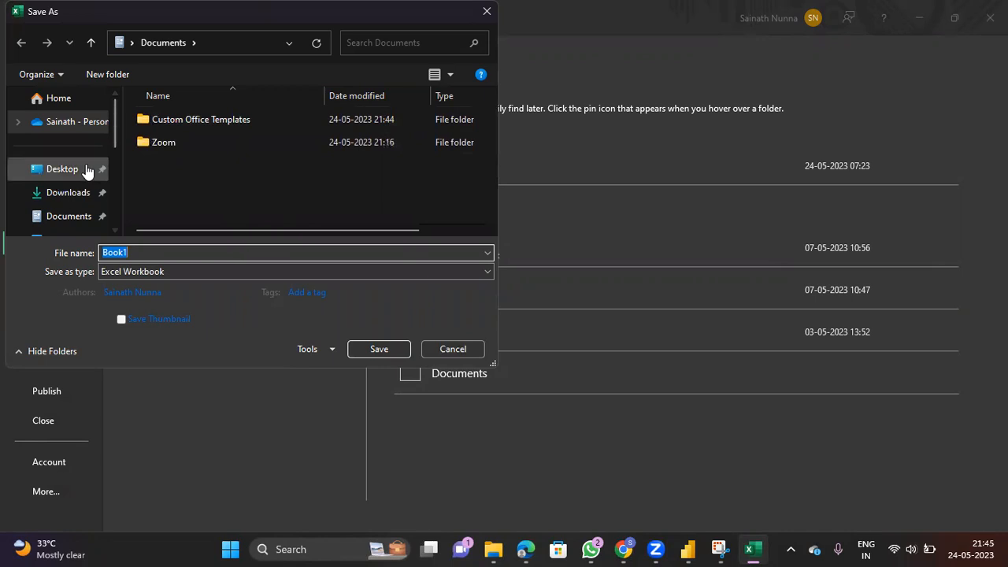
pyautogui.scroll(-2, 79, 169)
pyautogui.scroll(-2, 81, 167)
pyautogui.click(65, 197)
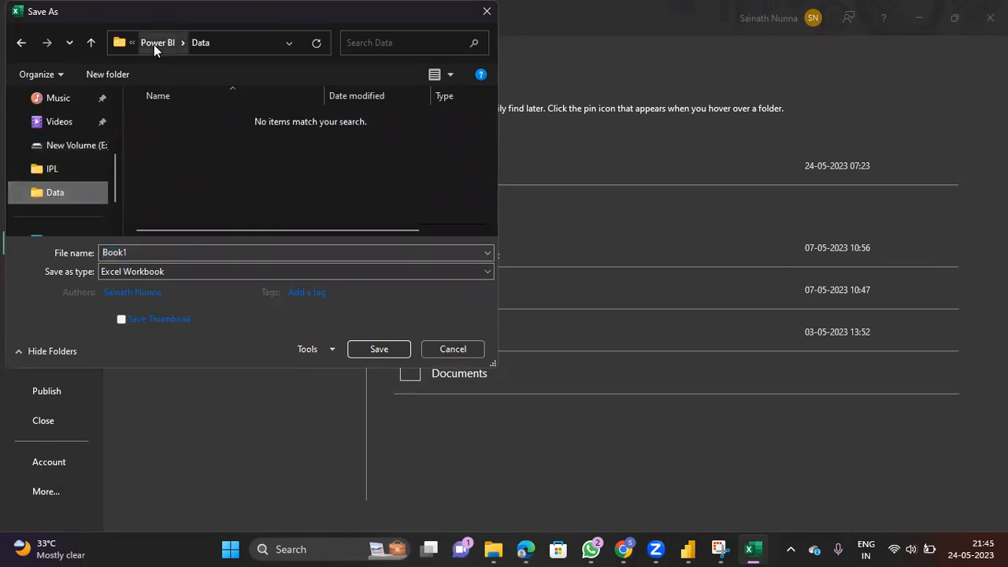
pyautogui.doubleClick(152, 253)
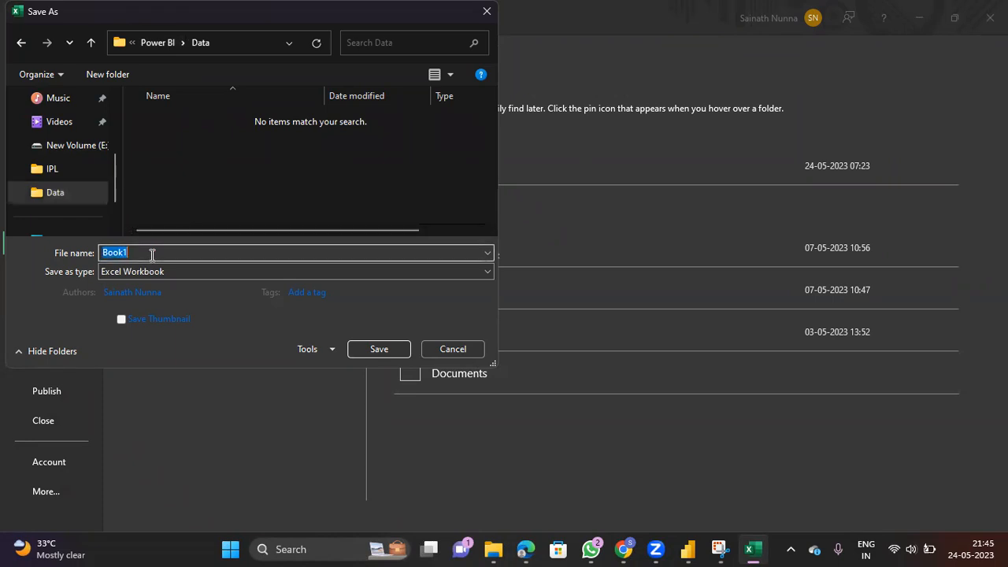
pyautogui.write('Monthsales')
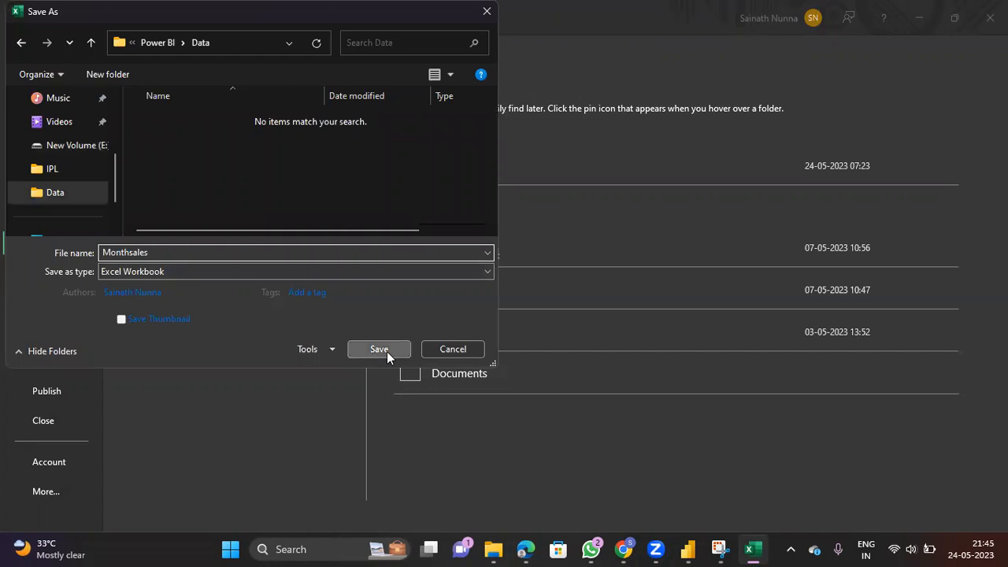
pyautogui.click(379, 349)
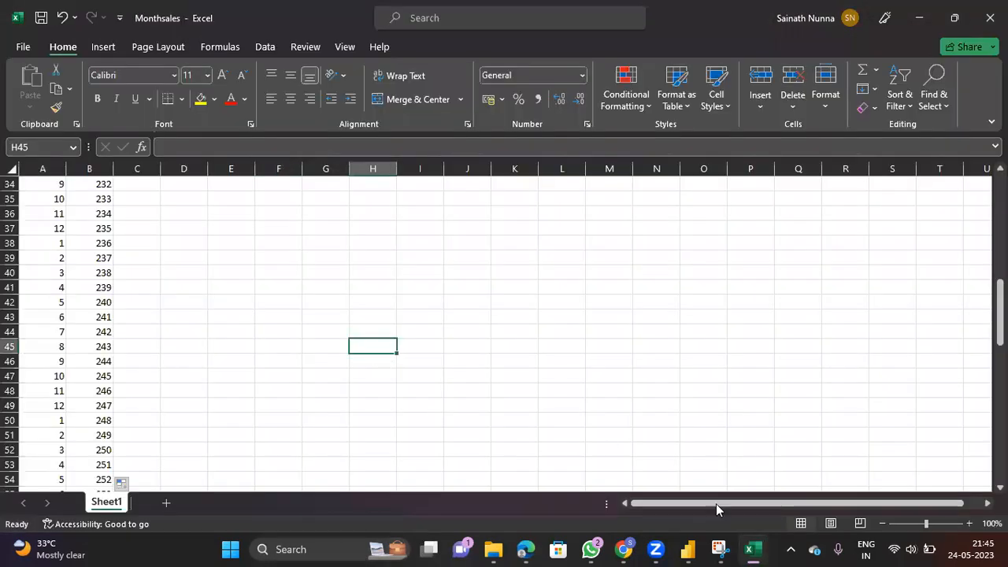
# Switch to Power BI Desktop and load Sheet1 from the Monthsales.xlsx workbook into the report.
pyautogui.click(687, 549)
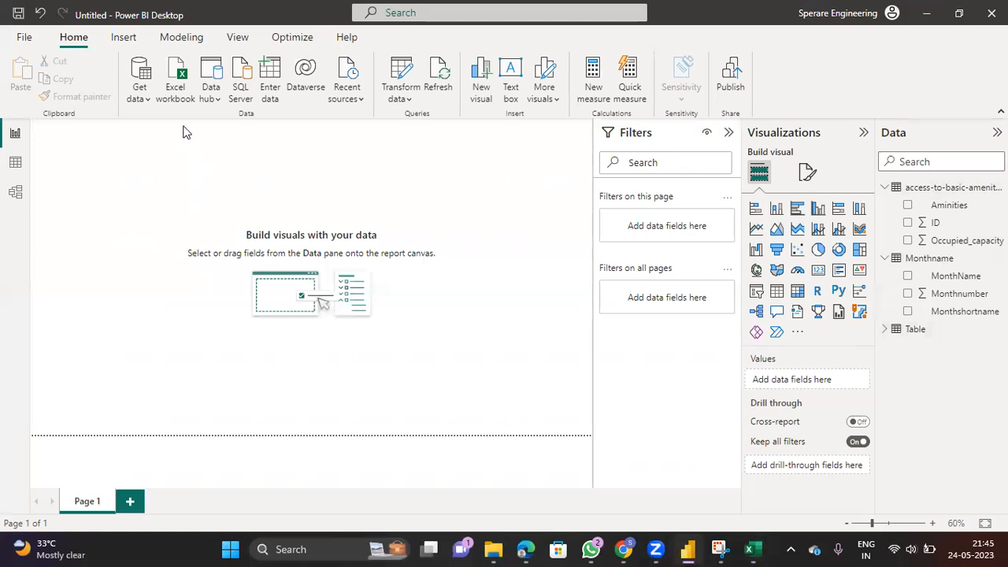
pyautogui.click(150, 105)
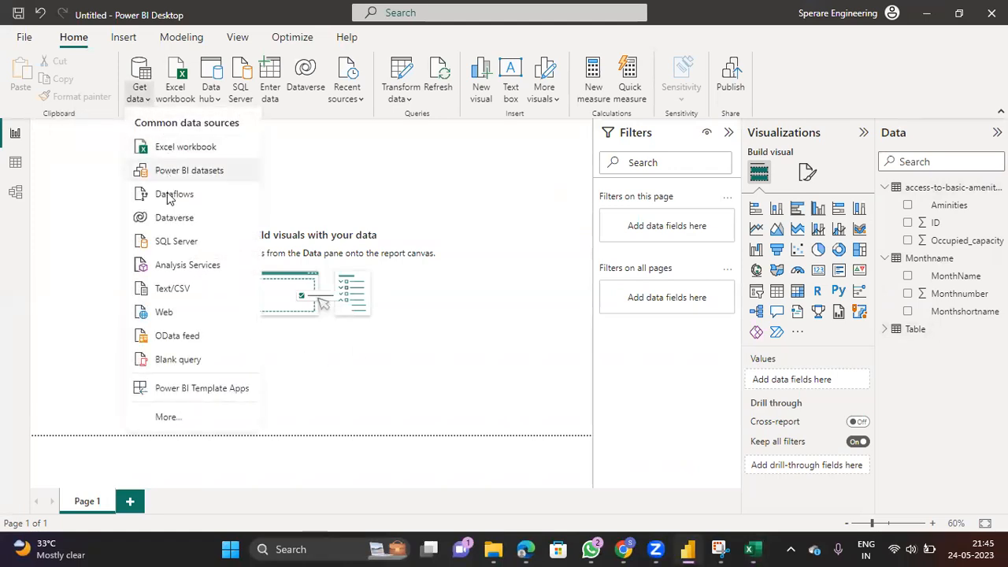
pyautogui.click(184, 148)
pyautogui.doubleClick(186, 143)
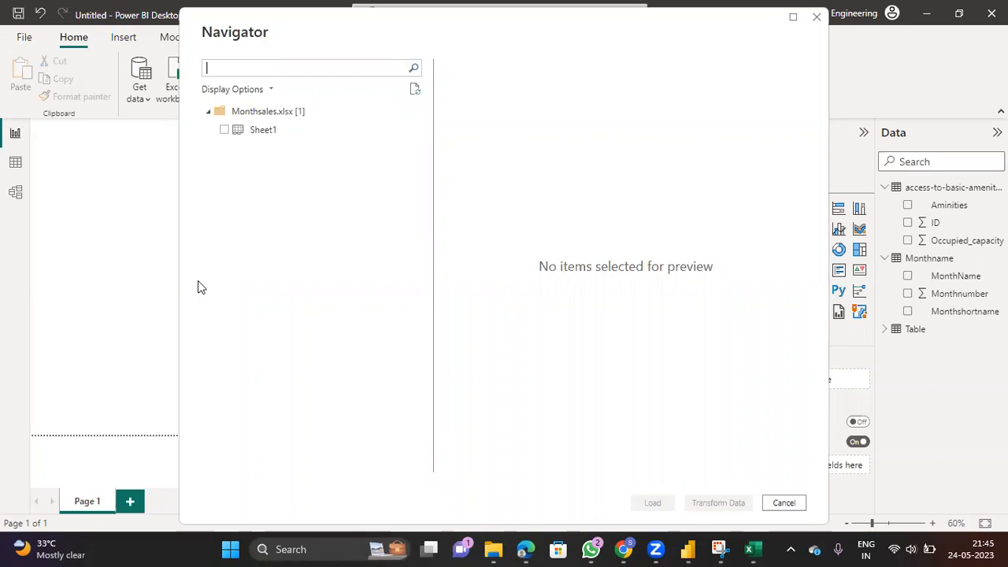
pyautogui.click(225, 131)
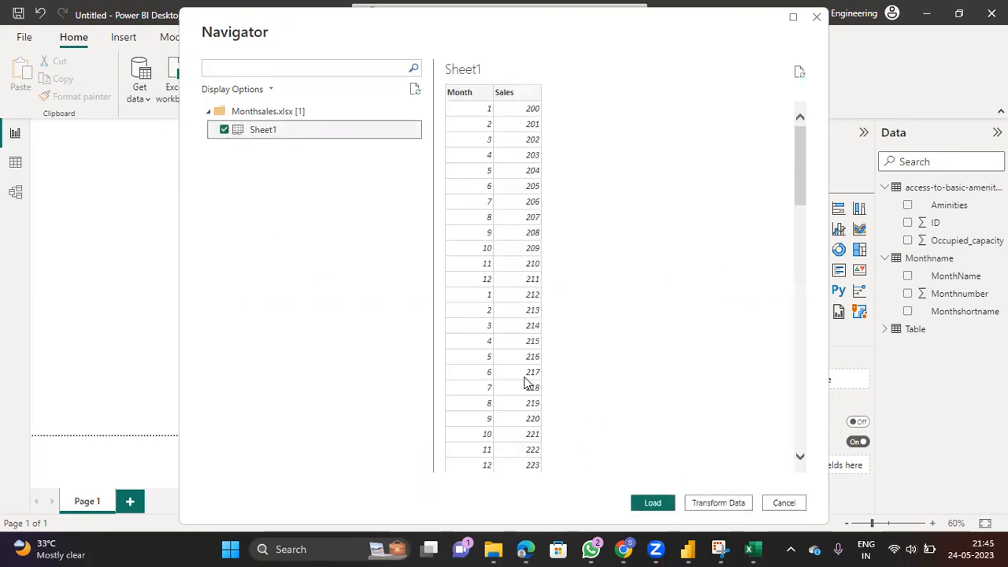
pyautogui.click(647, 502)
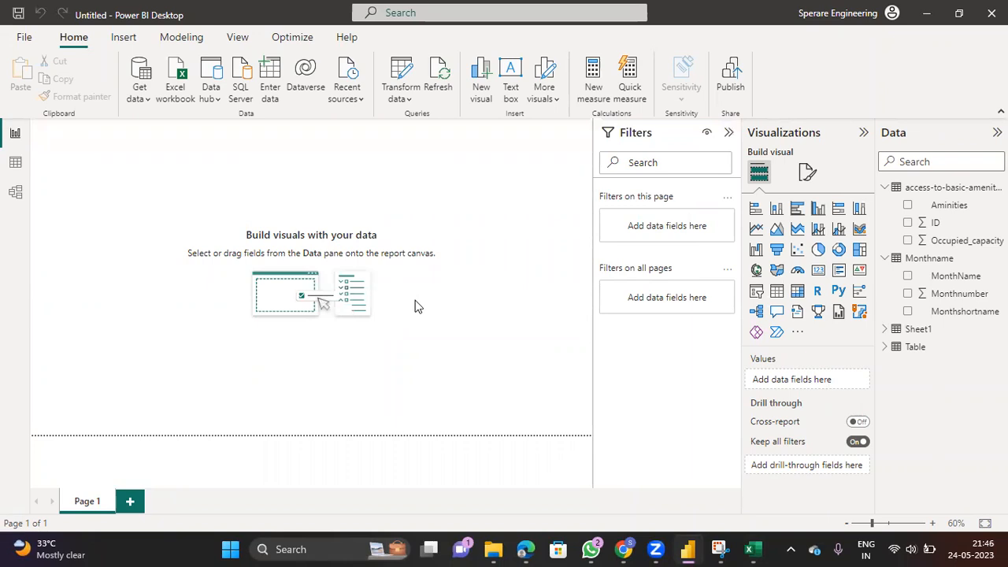
# Rename the imported Sheet1 table as Monthsales in the table view.
pyautogui.click(14, 164)
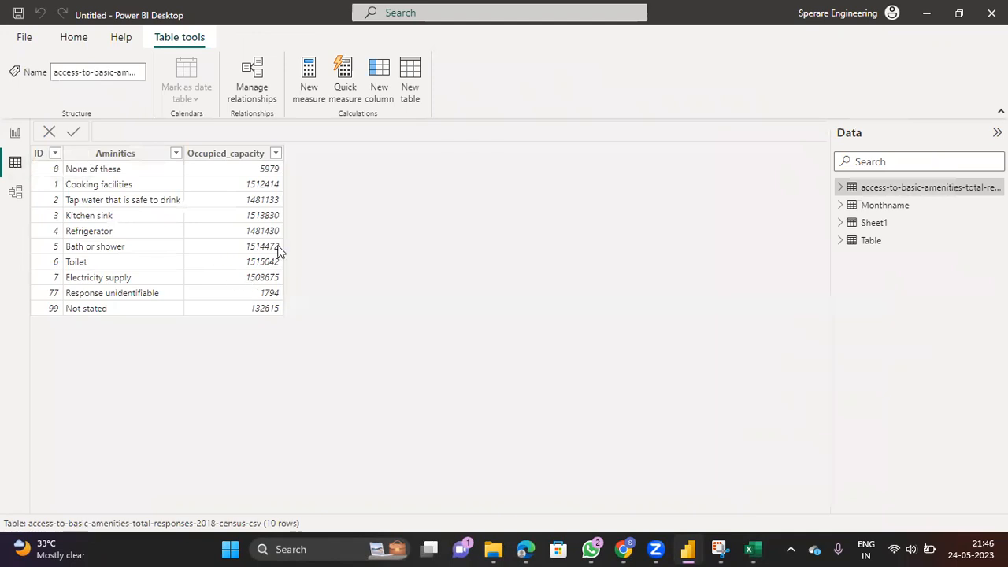
pyautogui.doubleClick(874, 223)
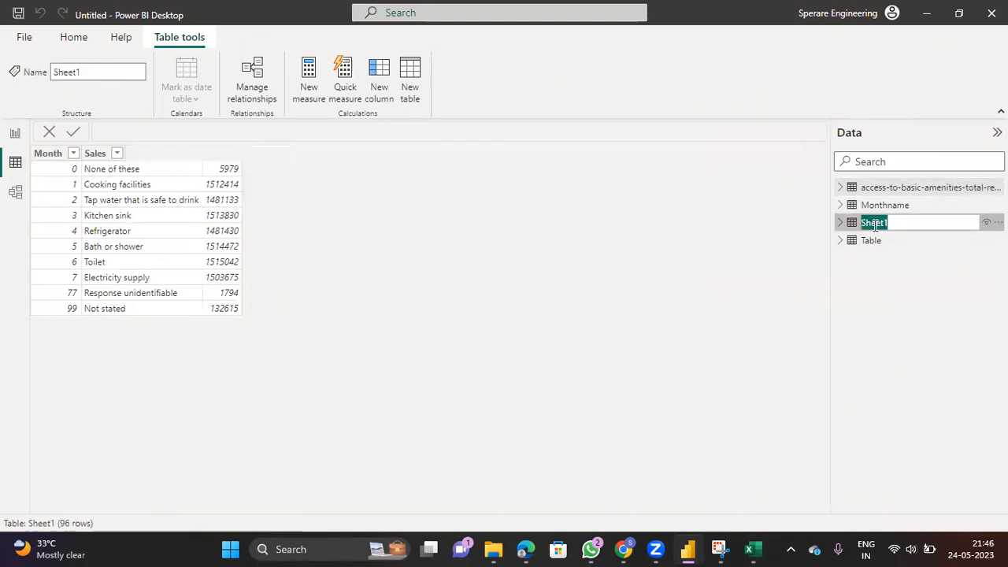
pyautogui.write('Monthsales')
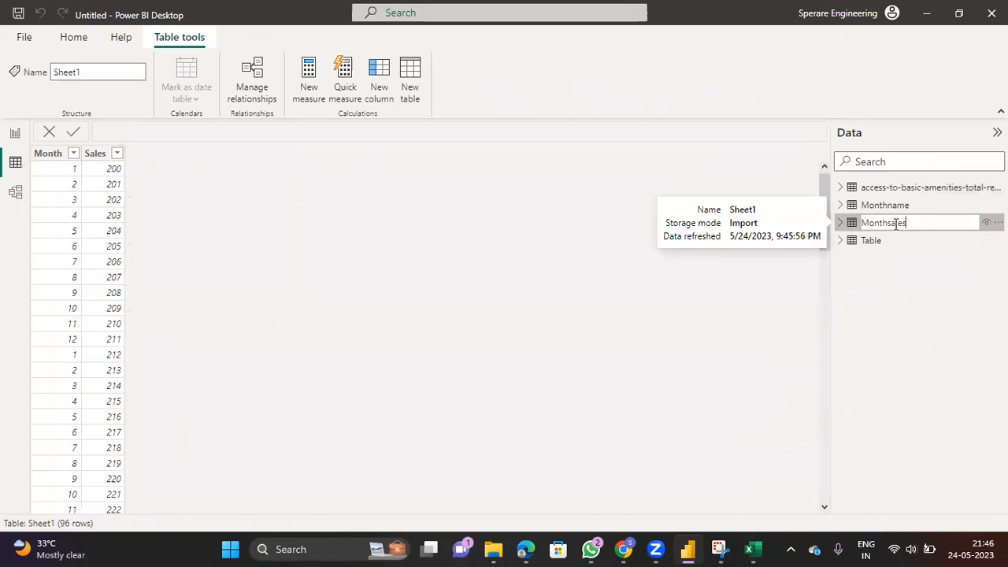
pyautogui.press('Return')
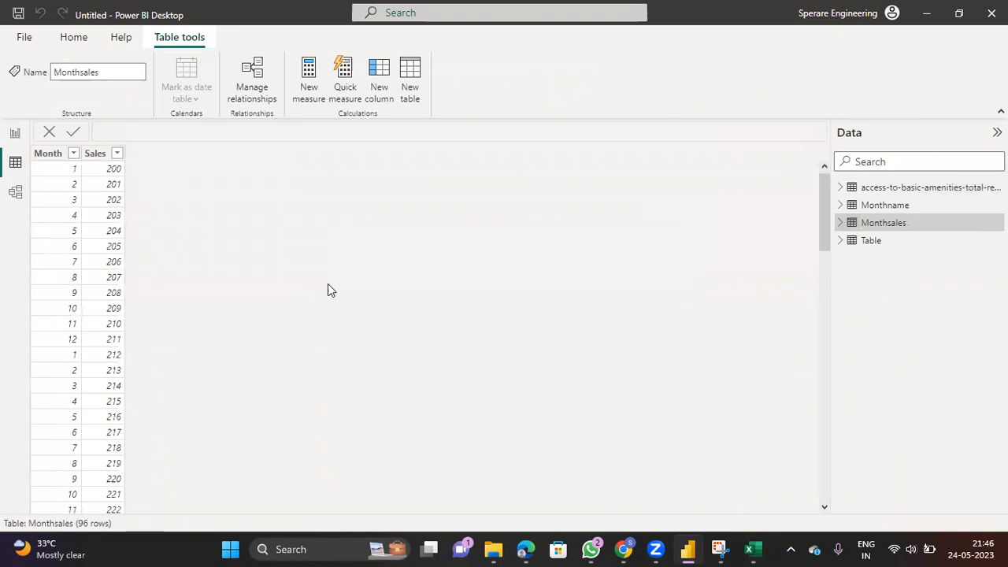
# Open the Monthsales query in Power Query Editor and start adding a column from examples based on the Month column.
pyautogui.click(15, 133)
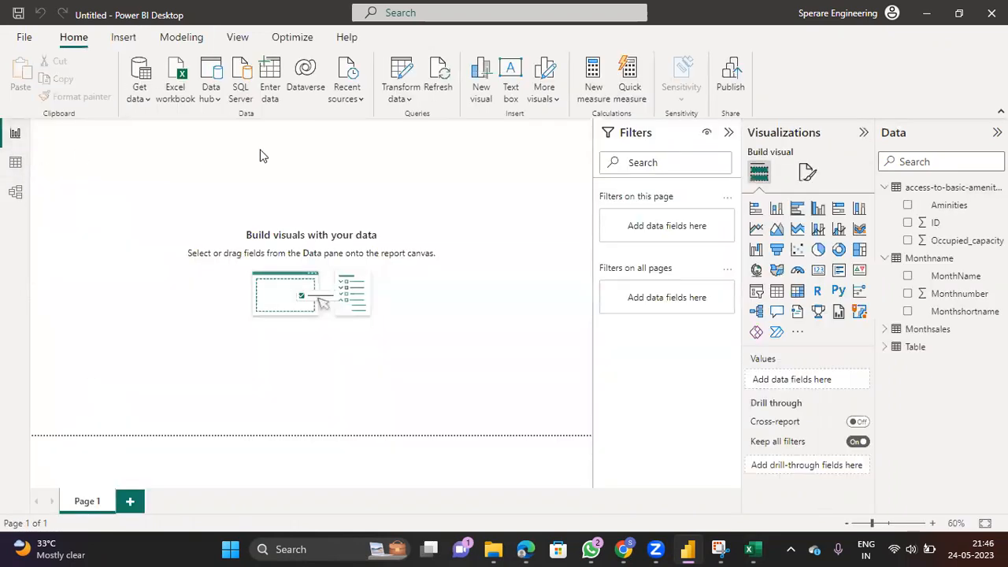
pyautogui.click(404, 100)
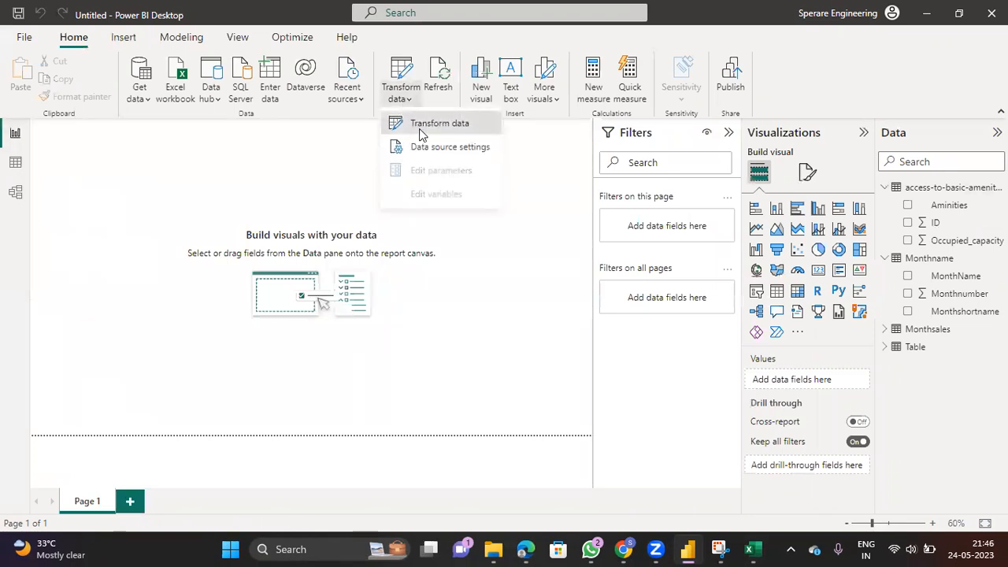
pyautogui.click(420, 134)
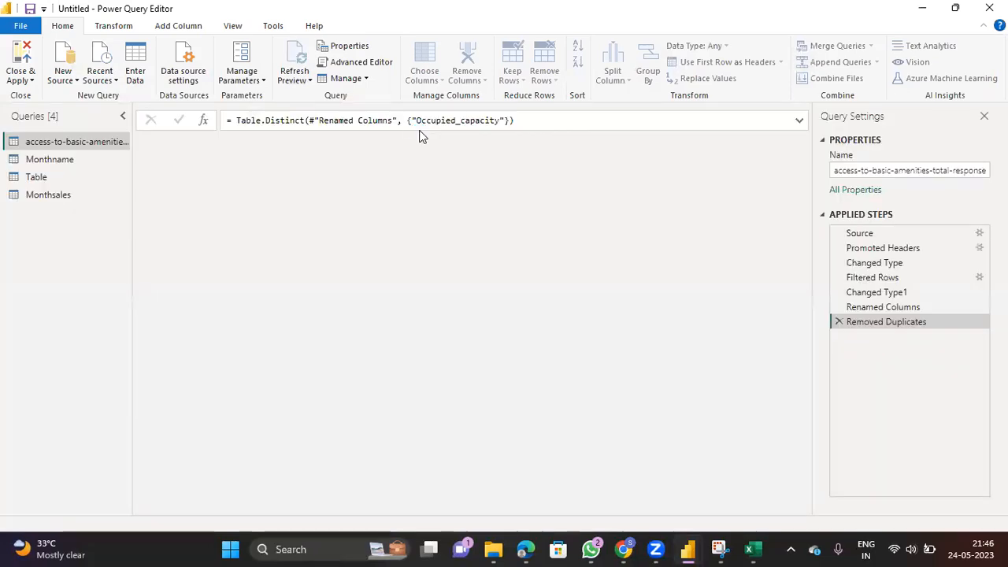
pyautogui.click(50, 199)
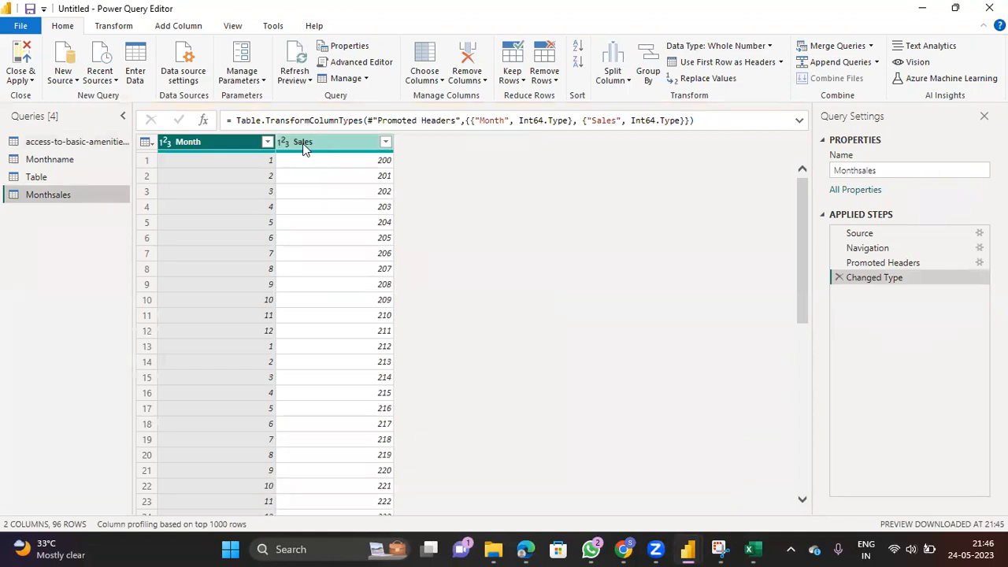
pyautogui.rightClick(223, 146)
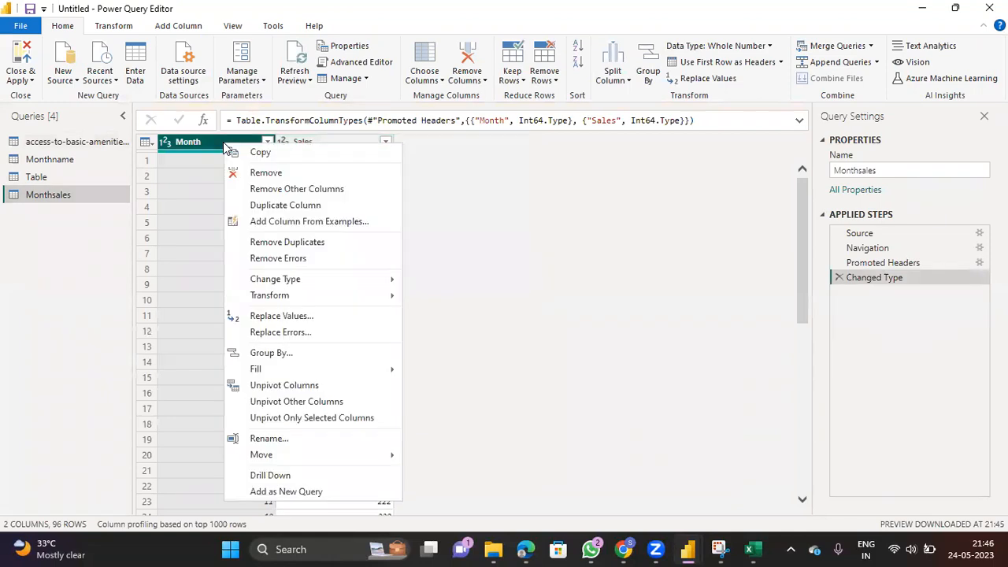
pyautogui.click(278, 223)
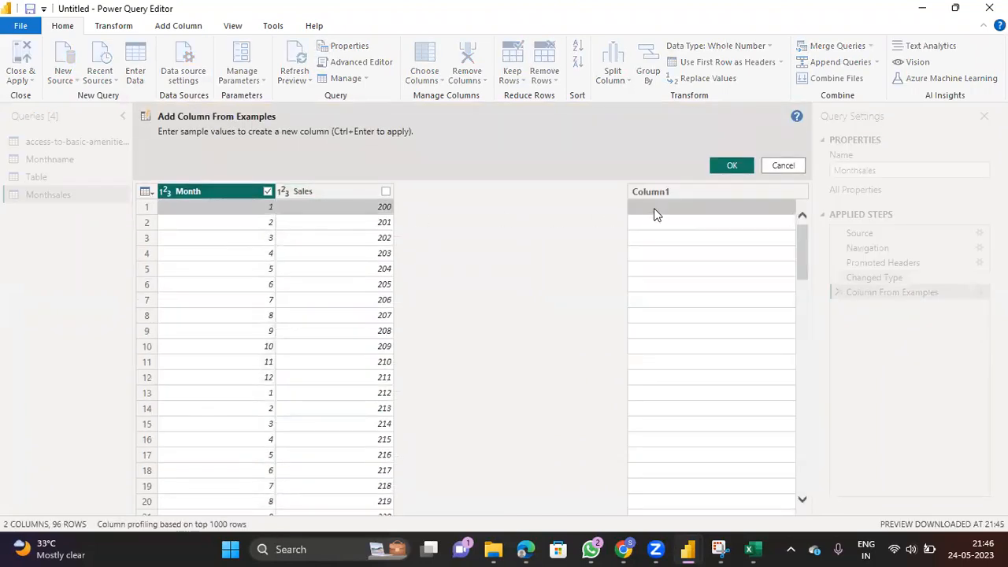
# Enter the sample values jan, Feb, Mar and Apr for months 1 to 4 in the new example column.
pyautogui.click(654, 208)
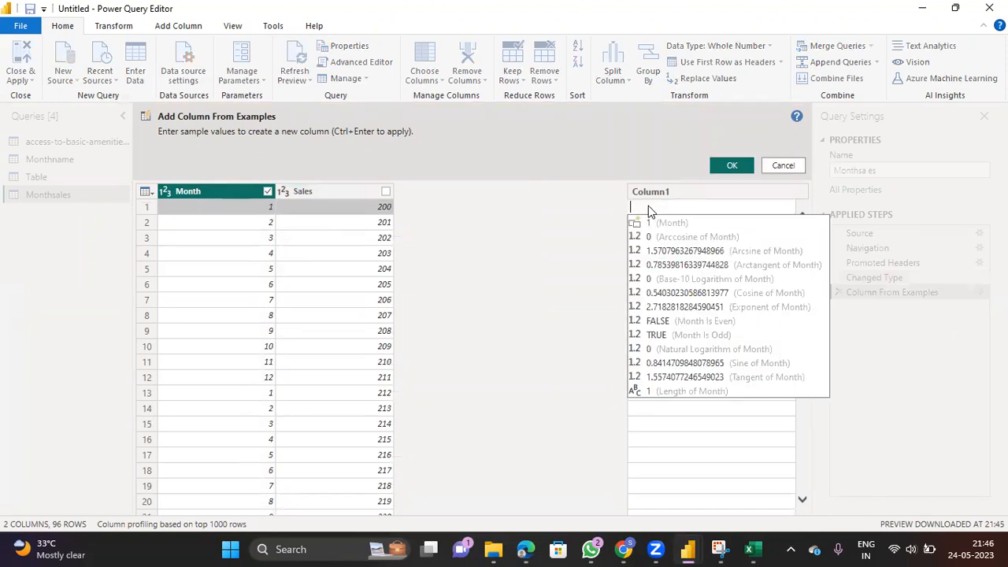
pyautogui.write('jan')
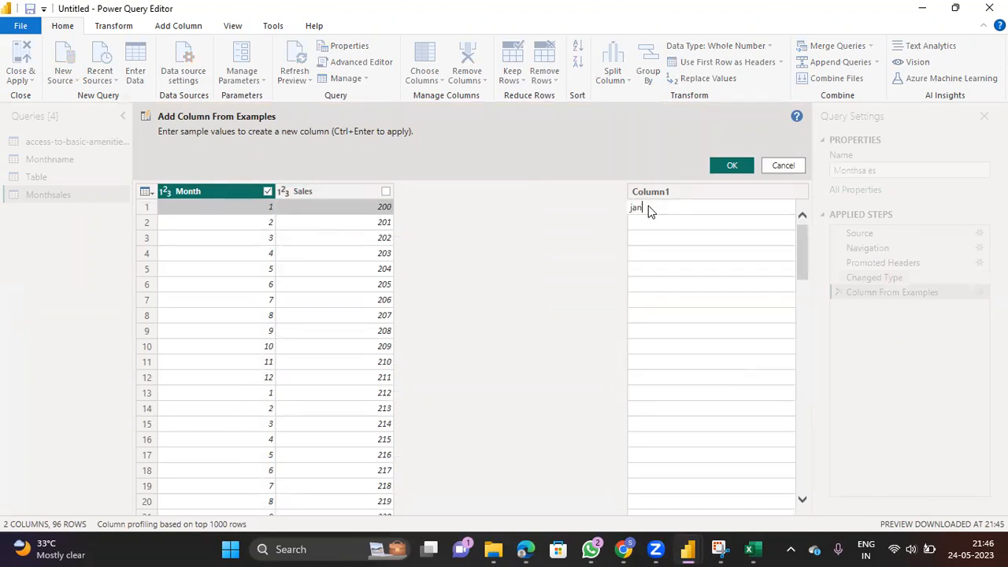
pyautogui.click(659, 223)
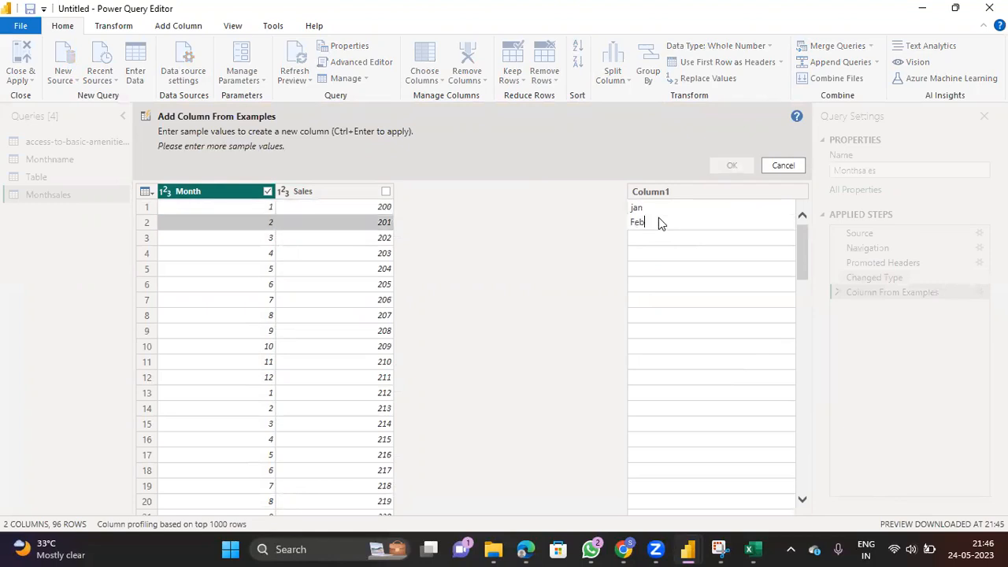
pyautogui.write('Feb')
pyautogui.press('Return')
pyautogui.click(653, 238)
pyautogui.click(630, 238)
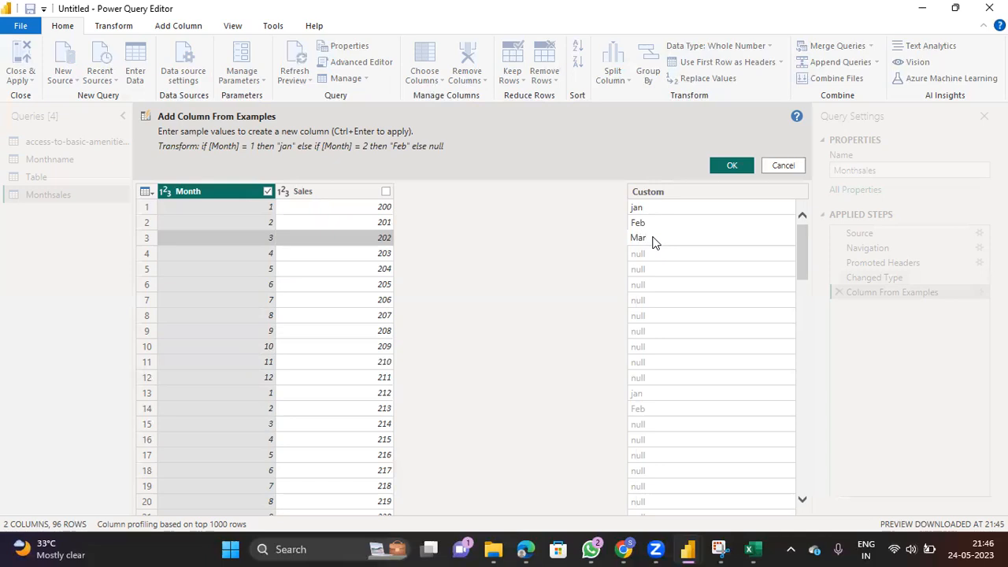
pyautogui.press('Return')
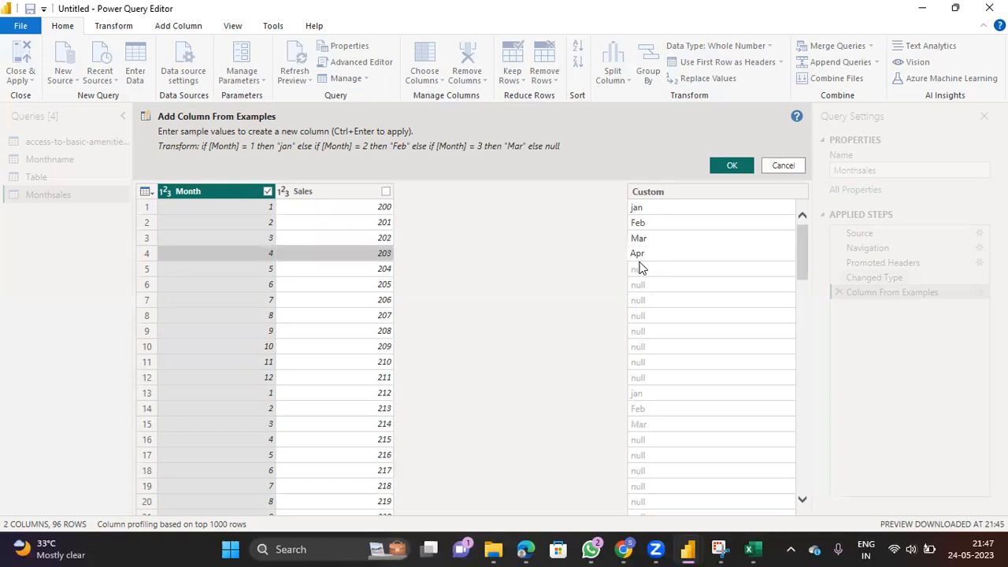
# Enter the sample values May, Jun and jul for months 5 to 7 in the example column.
pyautogui.click(642, 272)
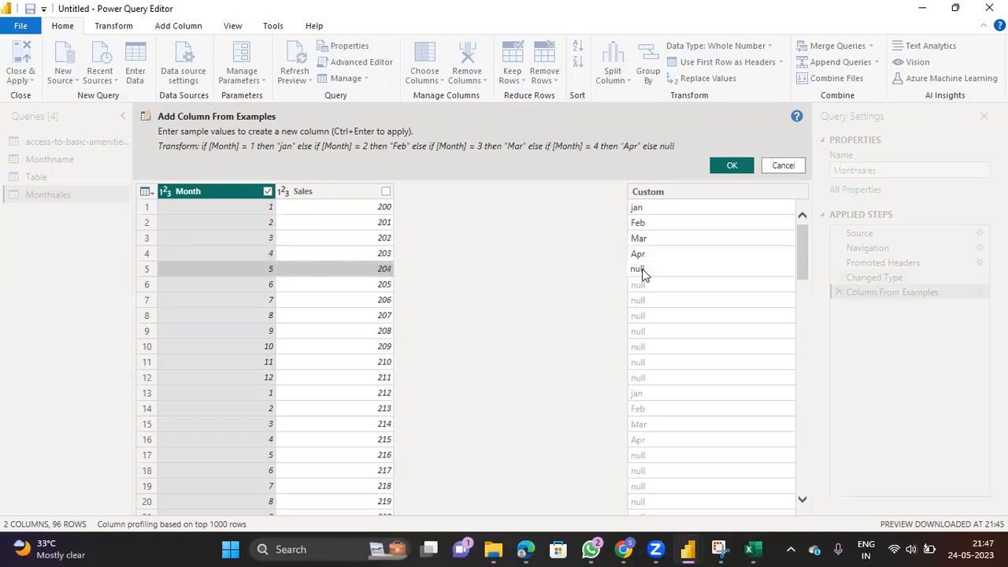
pyautogui.write('May')
pyautogui.click(647, 282)
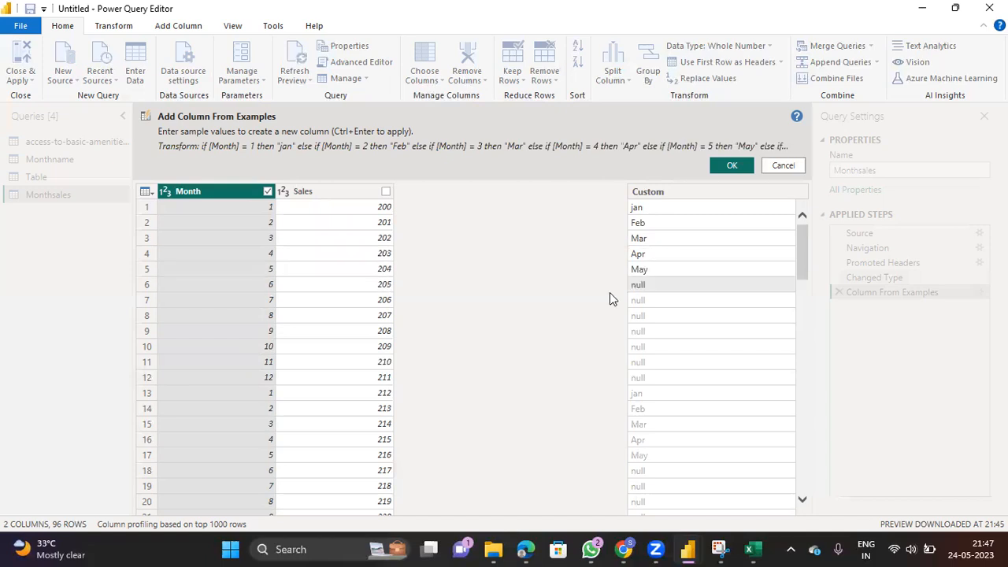
pyautogui.click(638, 287)
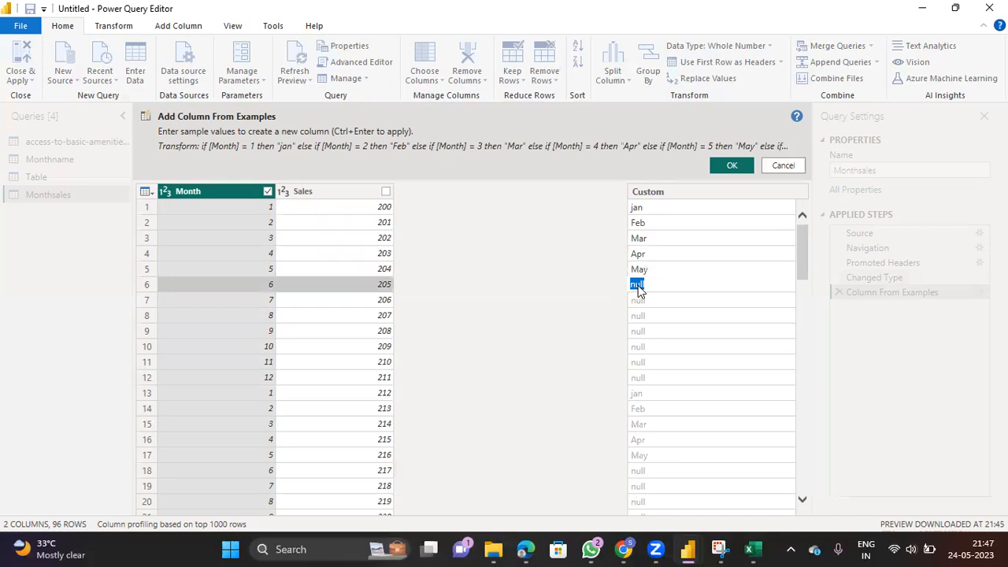
pyautogui.write('June')
pyautogui.press('BackSpace')
pyautogui.click(642, 303)
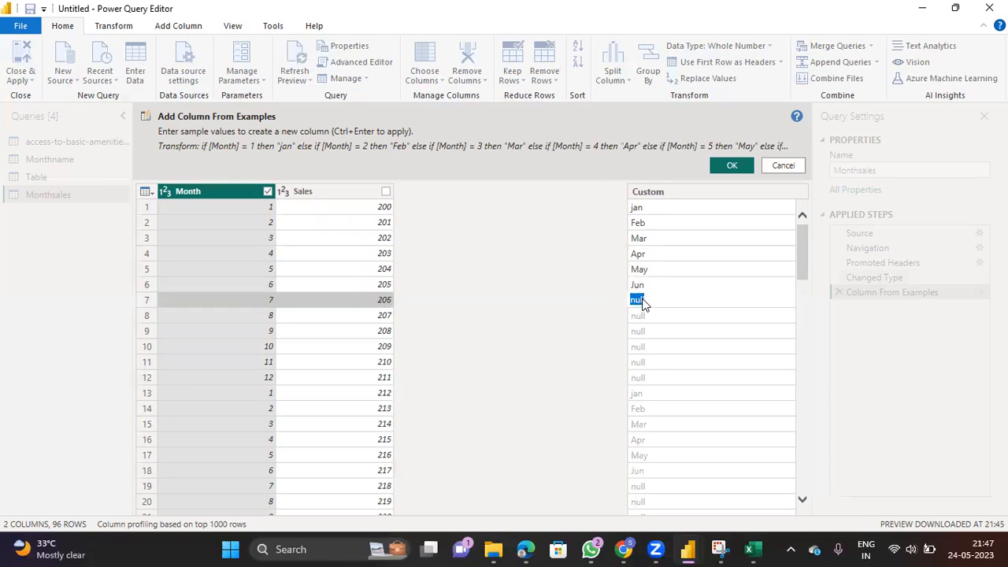
pyautogui.write('jul')
# Enter the sample values Aug, Sep and Oct for months 8 to 10 in the example column.
pyautogui.click(641, 316)
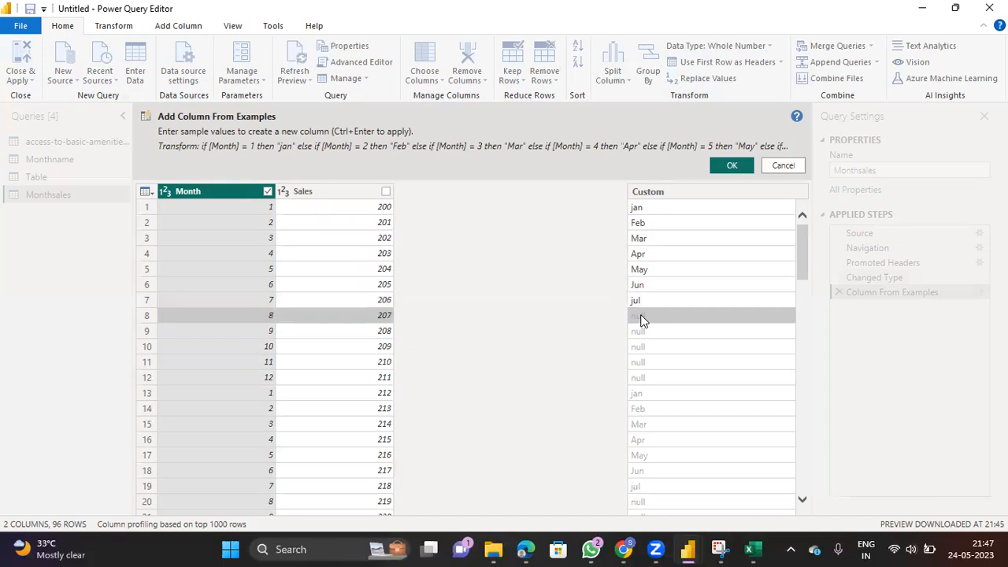
pyautogui.moveTo(645, 318); pyautogui.dragTo(626, 318)
pyautogui.write('Aug')
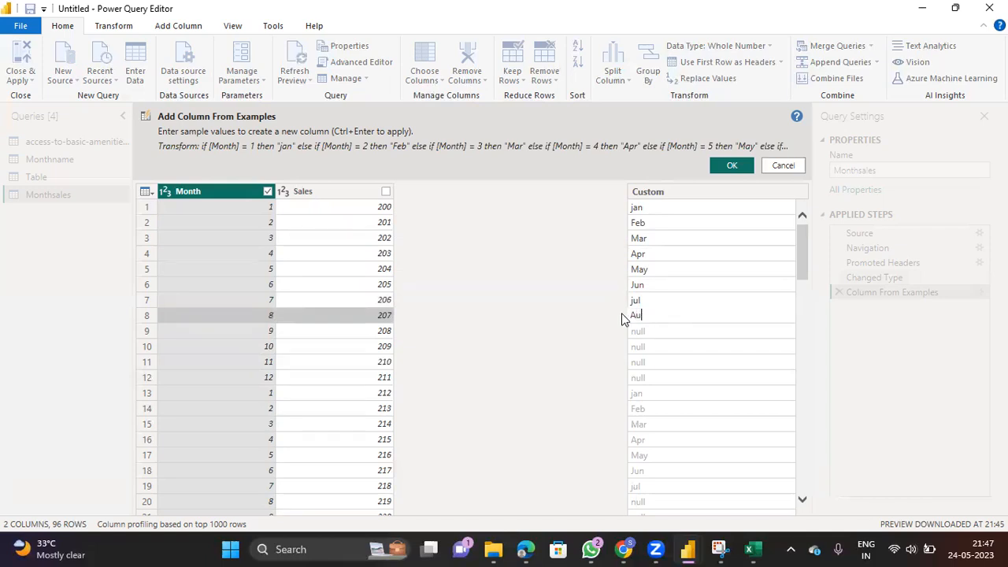
pyautogui.click(638, 331)
pyautogui.doubleClick(639, 332)
pyautogui.write('Sep')
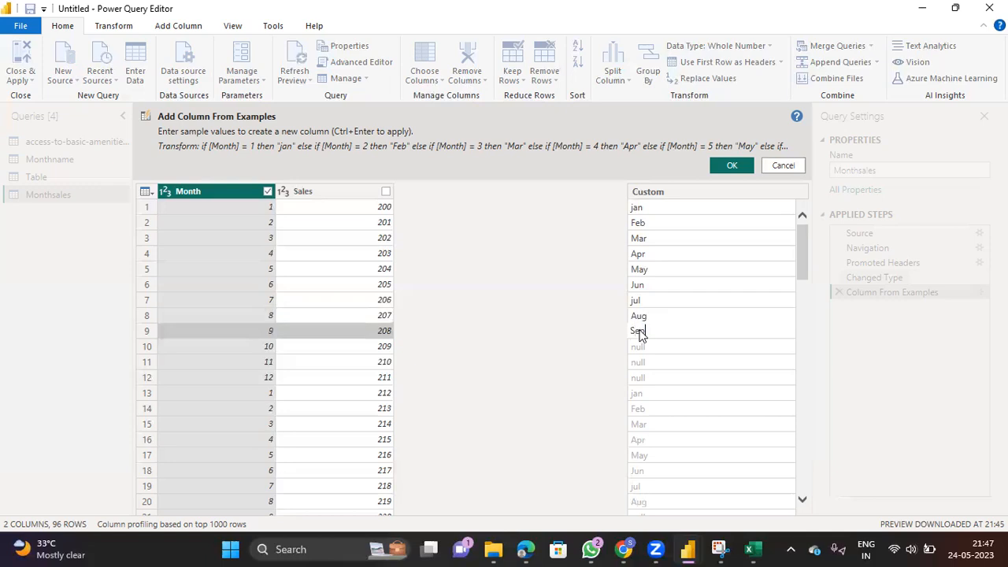
pyautogui.click(645, 353)
pyautogui.doubleClick(645, 353)
pyautogui.write('Oct')
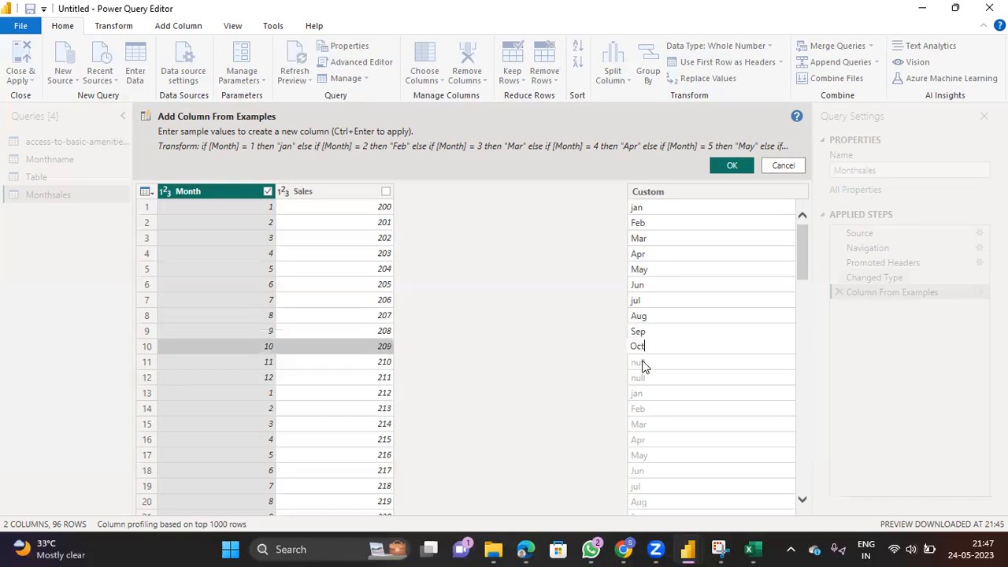
# Complete the examples with Nov and Dec for months 11 and 12, and add the resulting column to the Monthsales query.
pyautogui.click(642, 364)
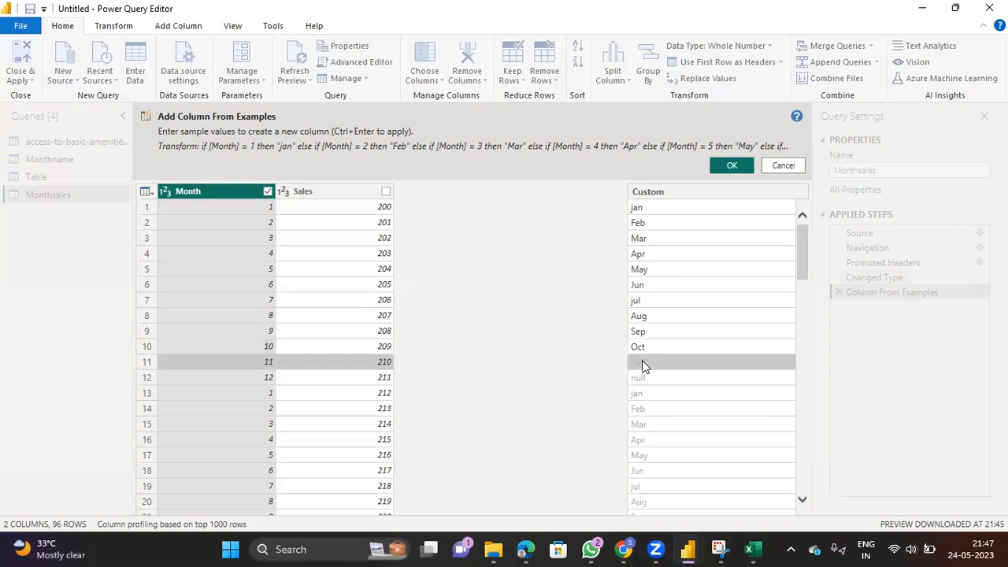
pyautogui.write('Nov')
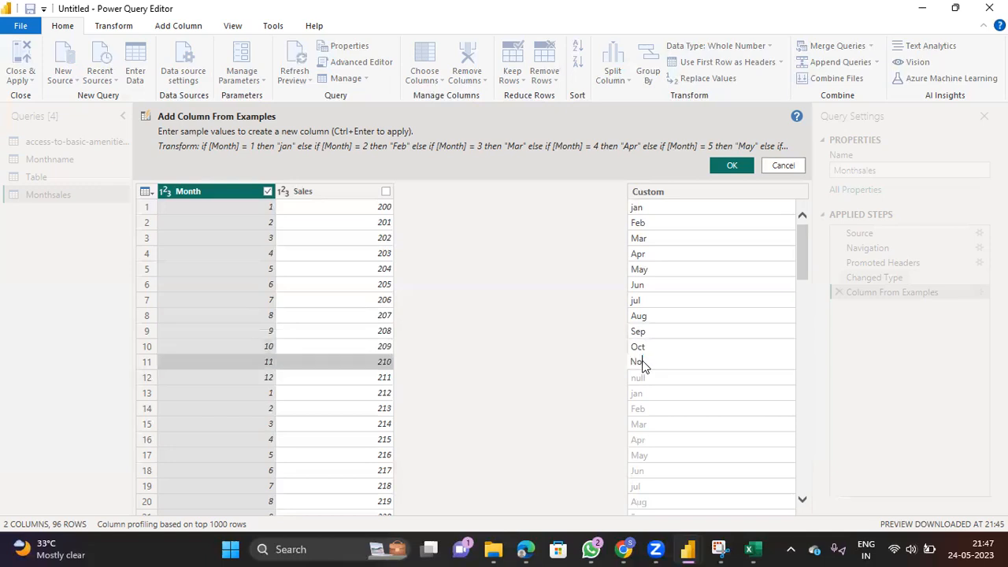
pyautogui.click(639, 381)
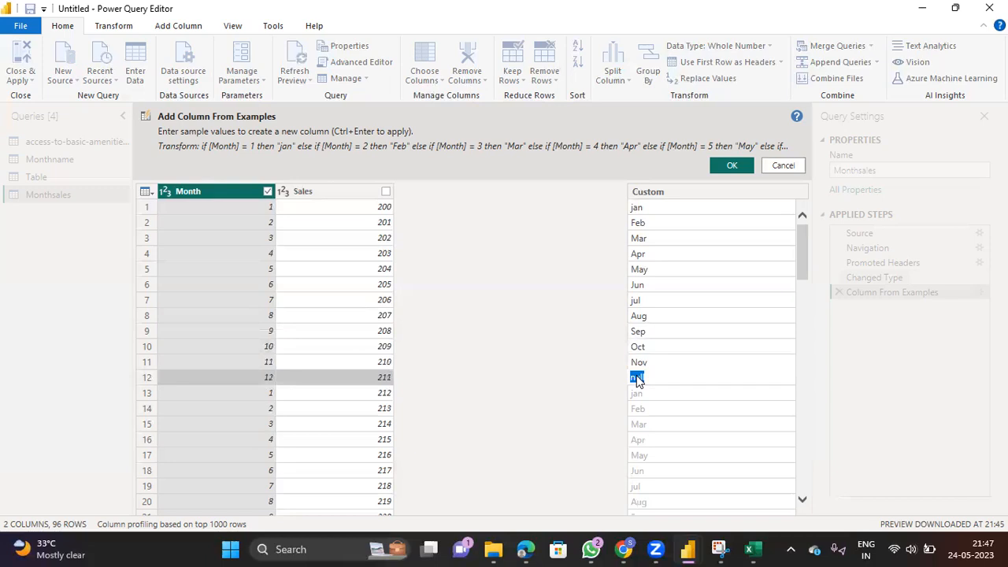
pyautogui.write('Dec')
pyautogui.moveTo(803, 248); pyautogui.dragTo(806, 473)
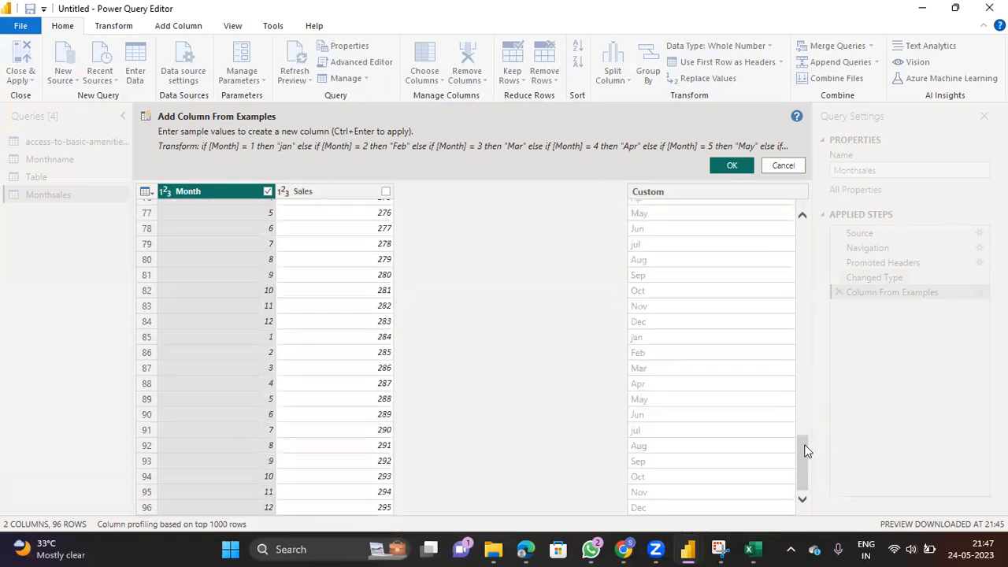
pyautogui.click(732, 166)
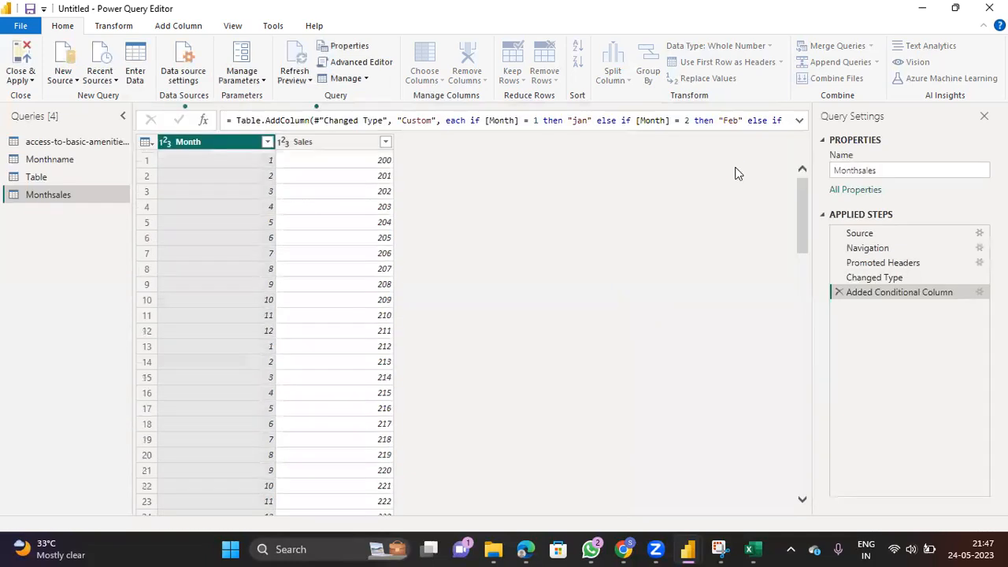
pyautogui.scroll(-11, 458, 239)
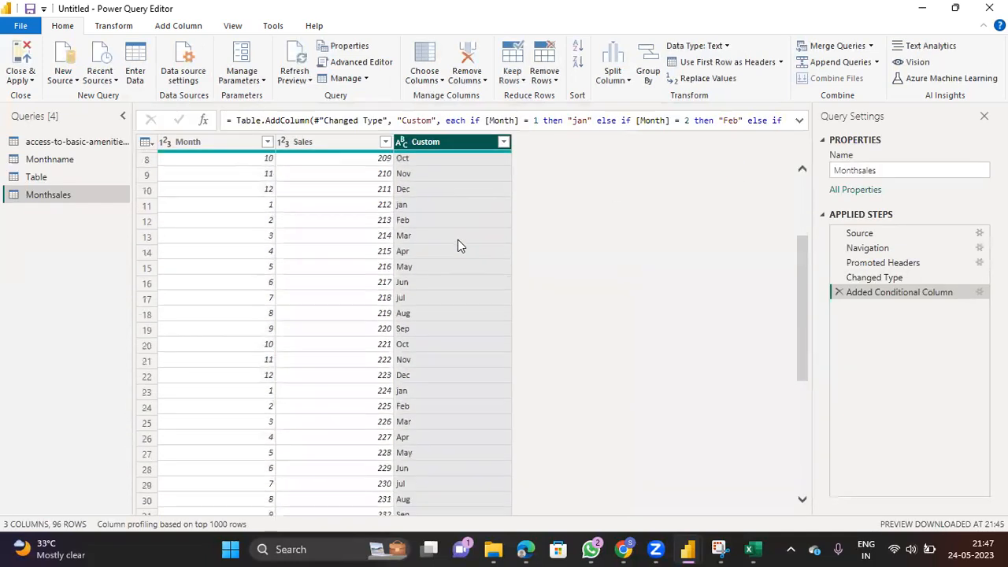
pyautogui.scroll(11, 458, 240)
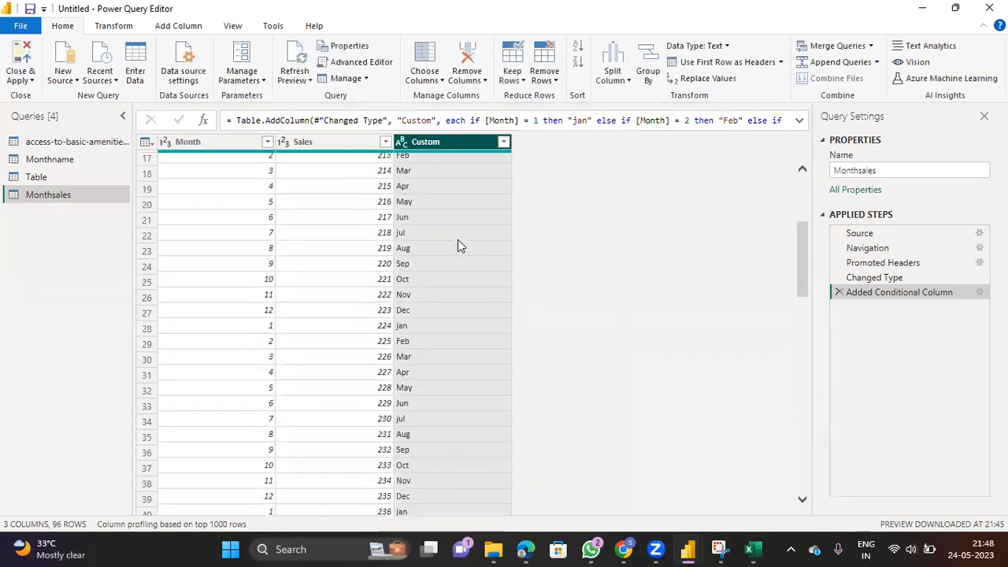
# Filter the Month column of the Monthsales query to keep only the rows for month 9.
pyautogui.click(268, 142)
pyautogui.click(60, 300)
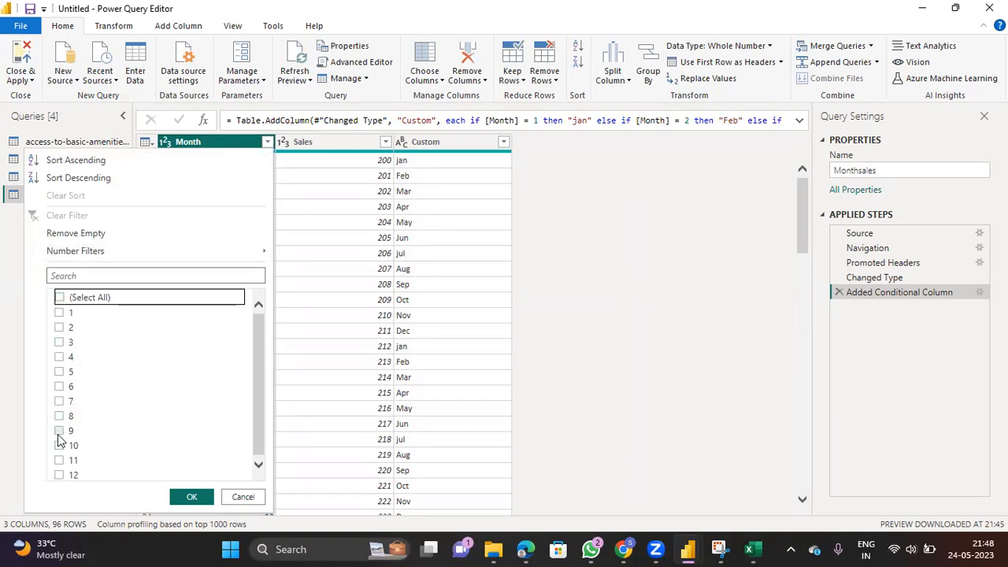
pyautogui.click(60, 432)
pyautogui.click(191, 496)
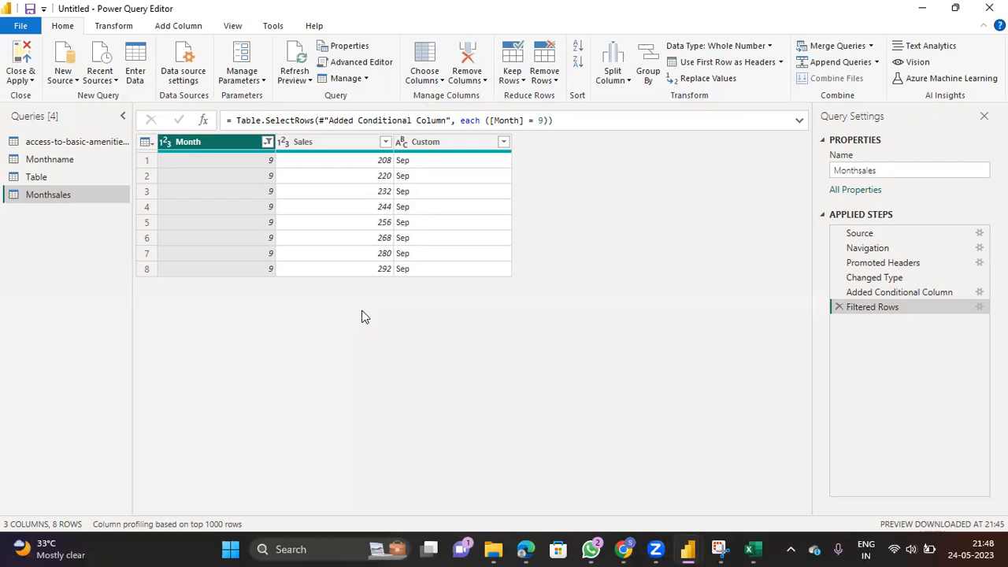
# Reset the Month column filter to include all months and look through the Monthsales rows.
pyautogui.click(268, 141)
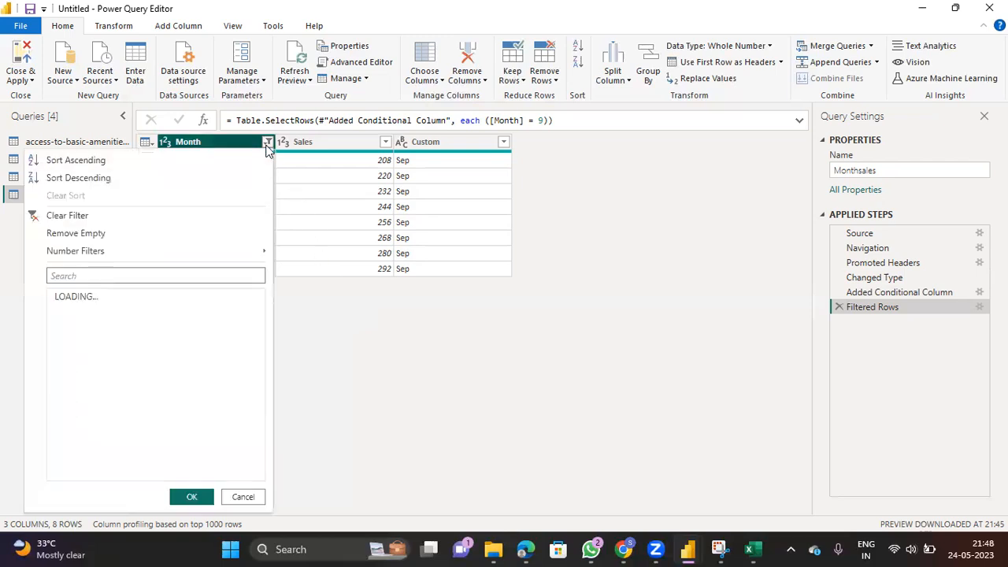
pyautogui.click(60, 429)
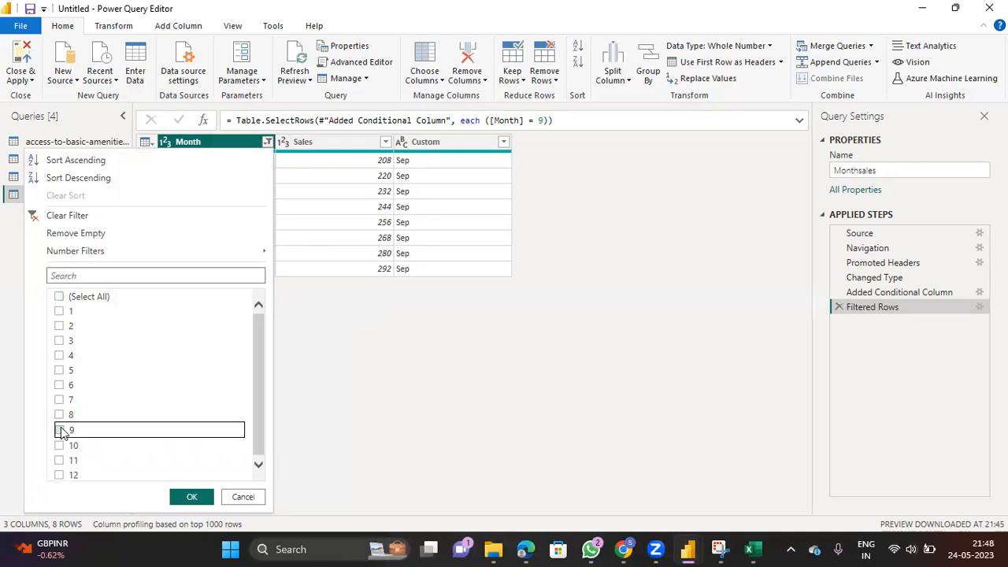
pyautogui.click(61, 301)
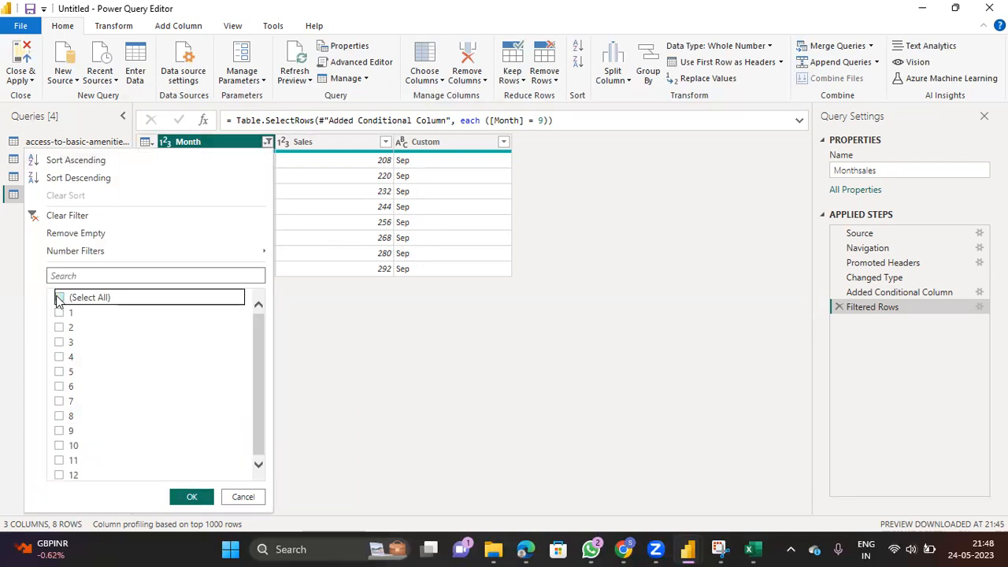
pyautogui.click(59, 298)
pyautogui.click(203, 500)
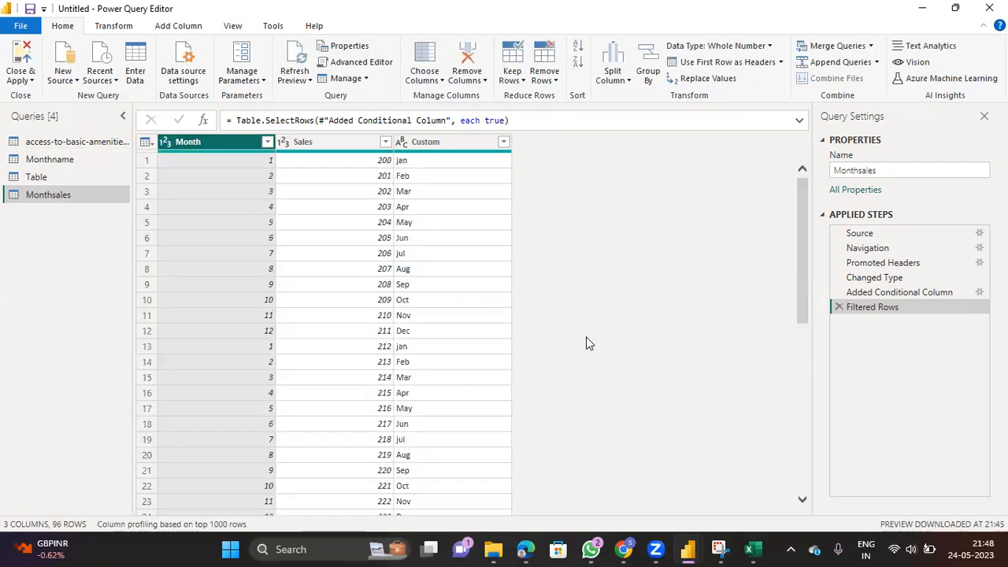
pyautogui.scroll(-19, 551, 266)
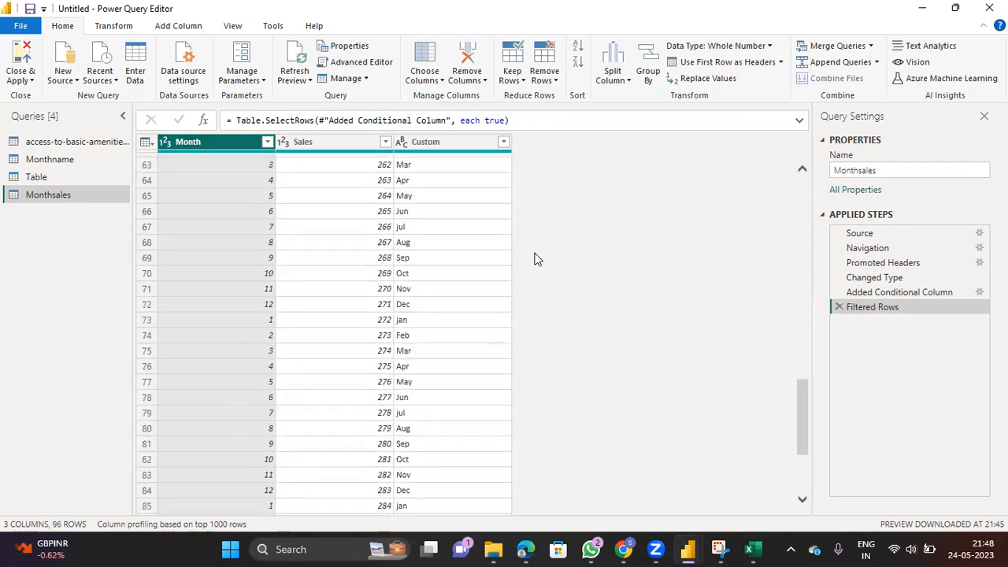
pyautogui.scroll(19, 535, 260)
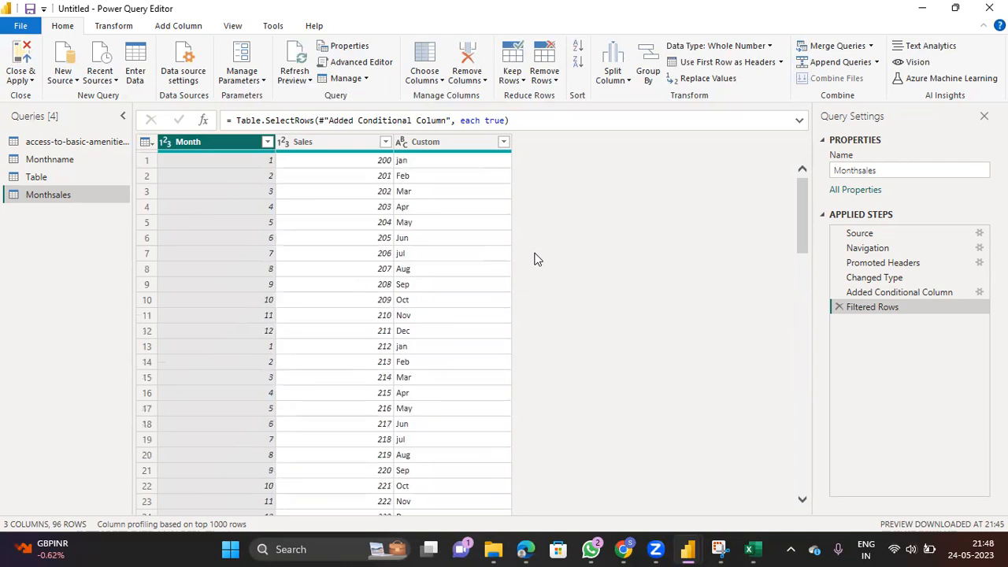
# Close and apply the query changes, check the Monthsales table in Data view, and return to the report view.
pyautogui.click(19, 72)
pyautogui.click(22, 83)
pyautogui.click(25, 78)
pyautogui.click(39, 97)
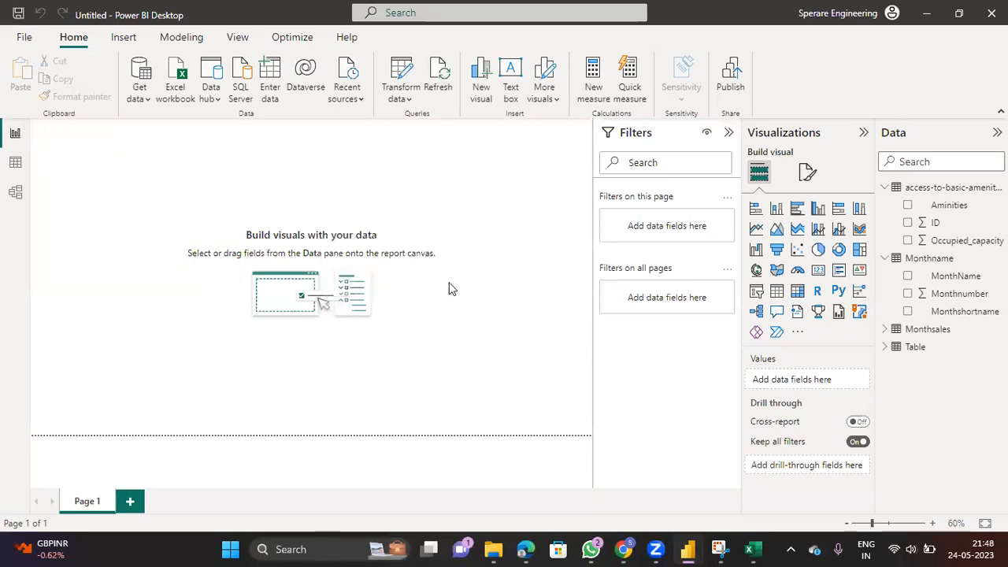
pyautogui.click(19, 167)
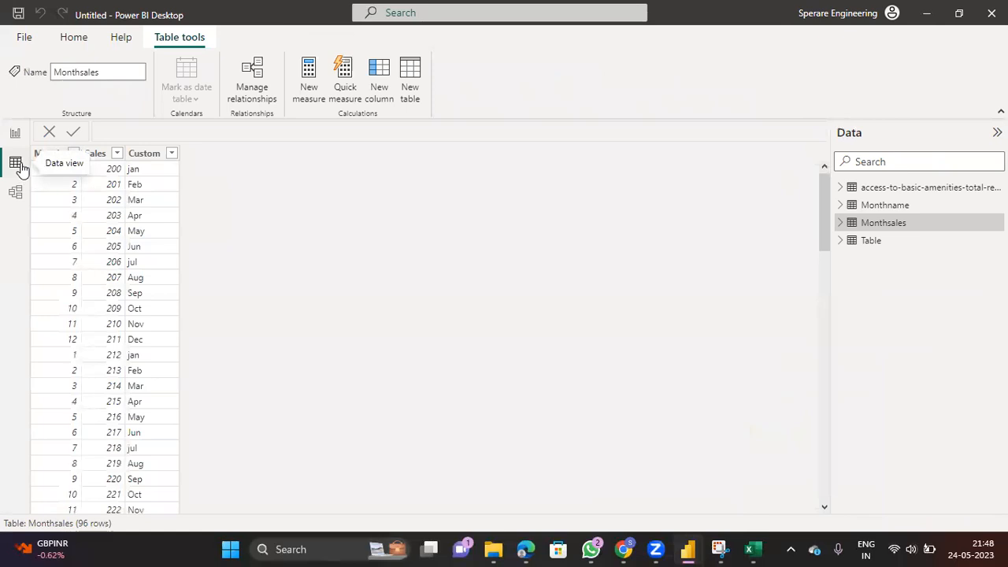
pyautogui.click(16, 135)
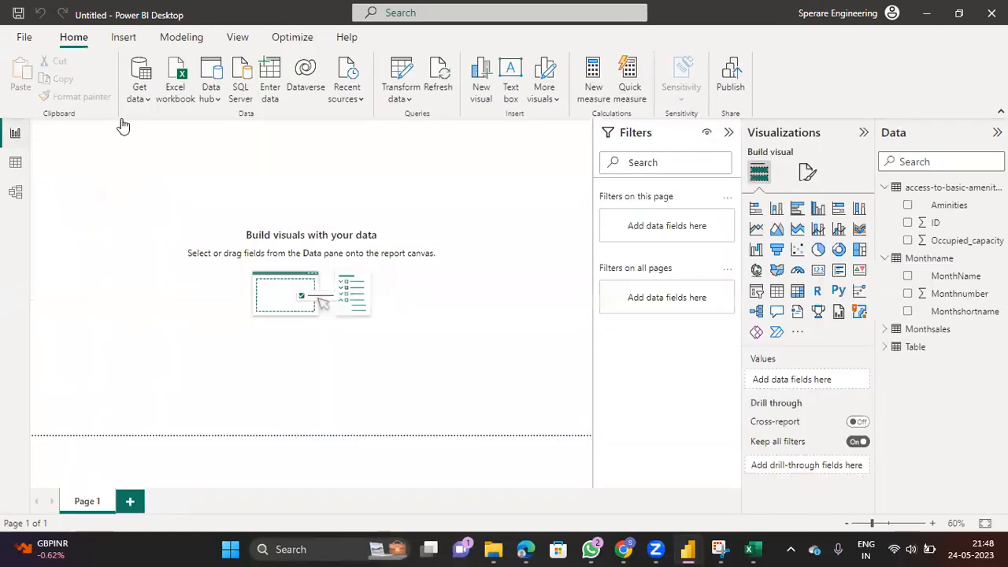
# Reopen the Power Query Editor to edit the loaded queries.
pyautogui.click(409, 99)
pyautogui.click(405, 123)
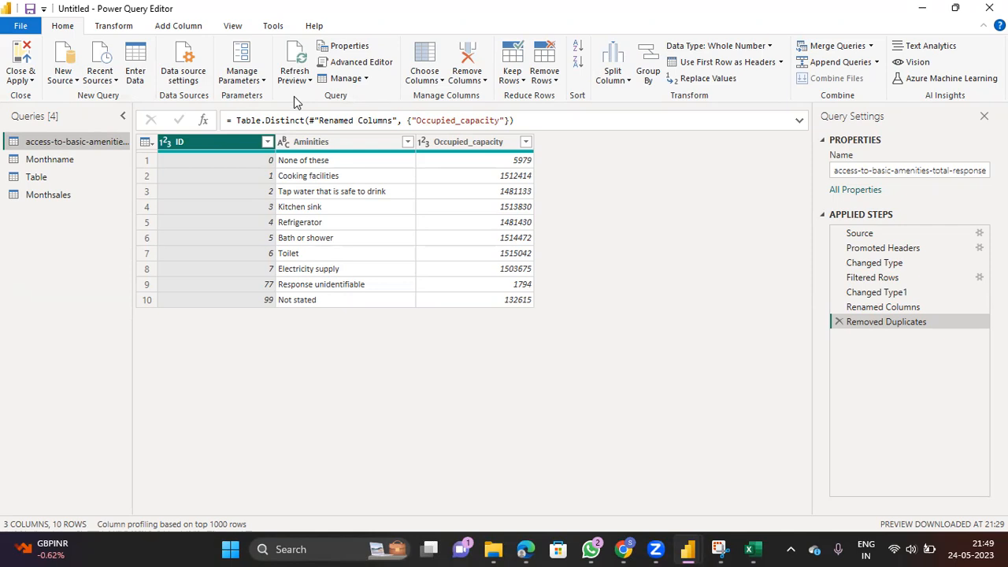
pyautogui.click(464, 80)
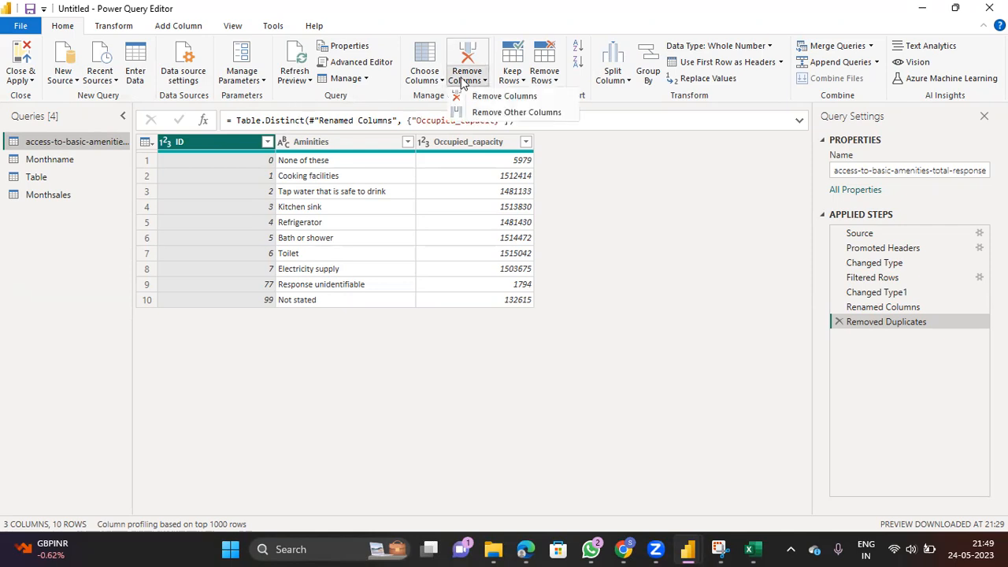
pyautogui.click(569, 158)
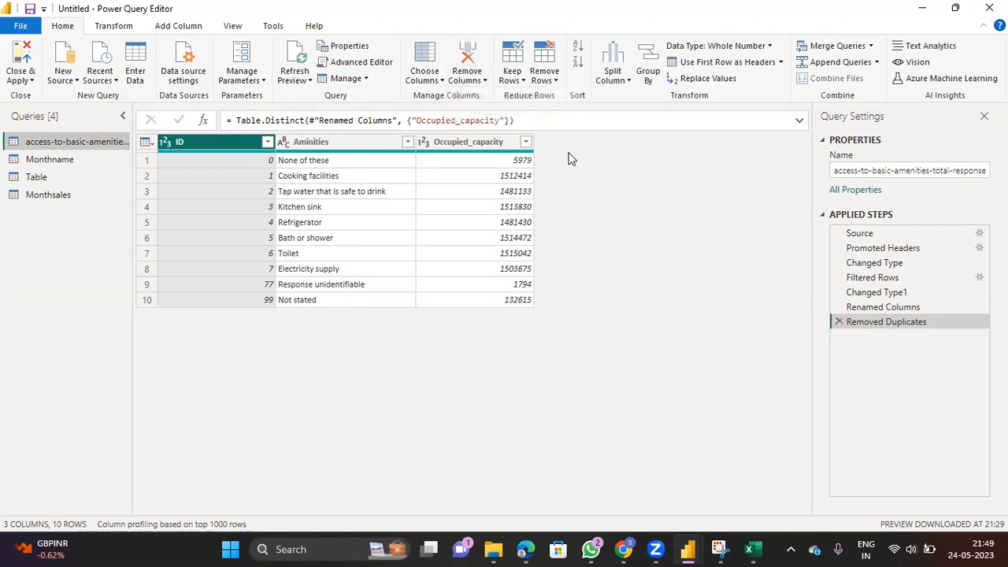
pyautogui.click(428, 82)
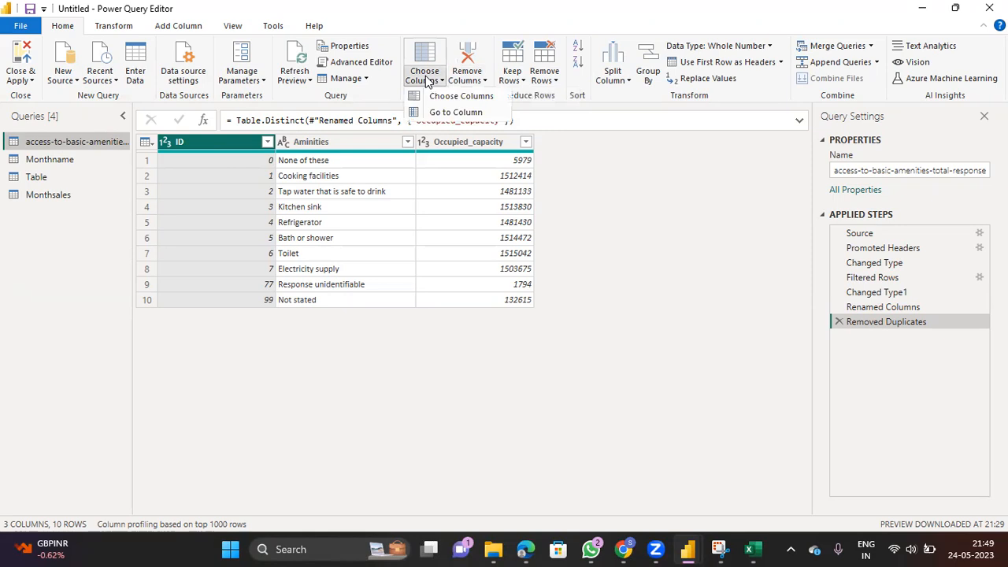
pyautogui.click(654, 239)
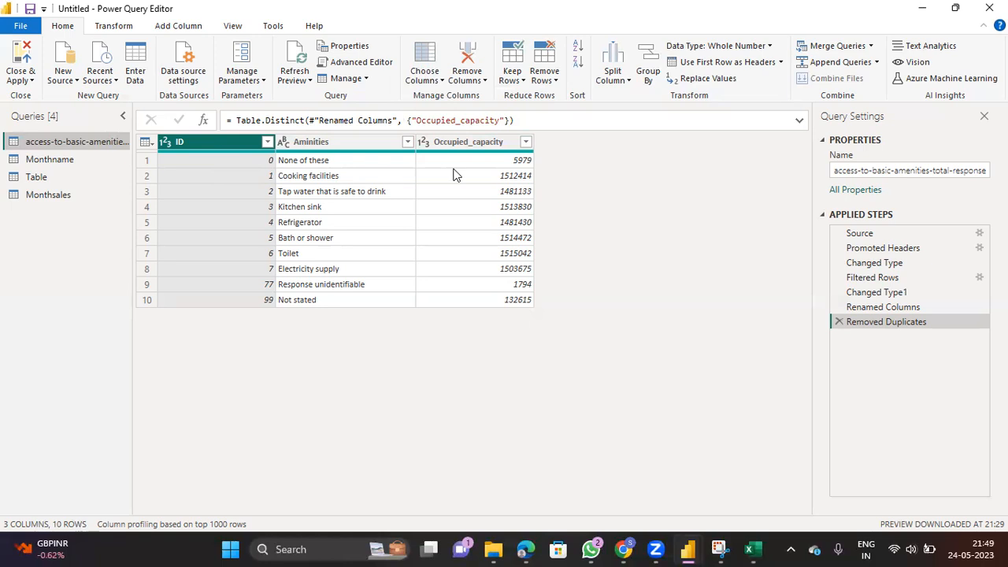
# Use Go to Column to jump to the Occupied_capacity column in the access-to-basic-amenities query.
pyautogui.click(431, 77)
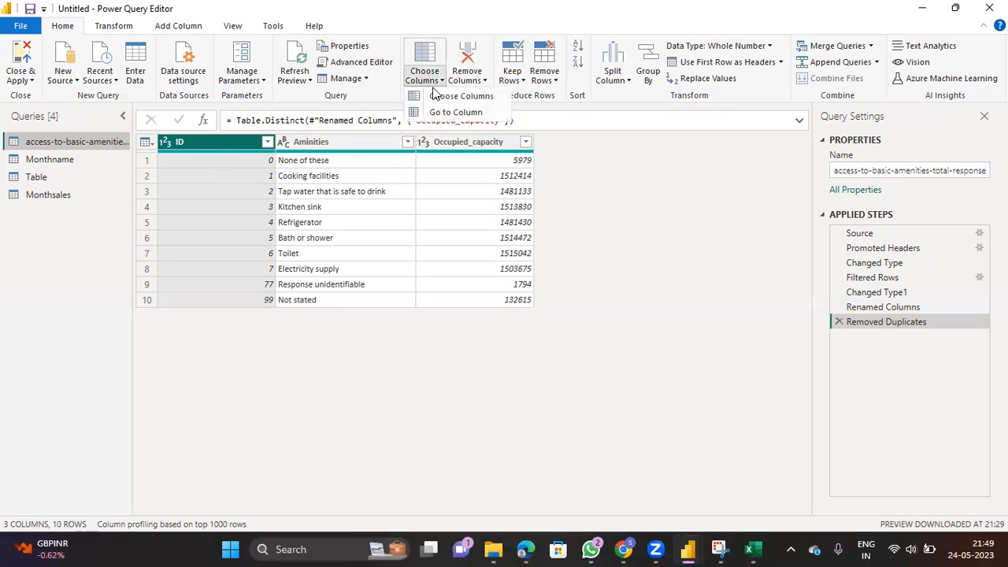
pyautogui.click(449, 113)
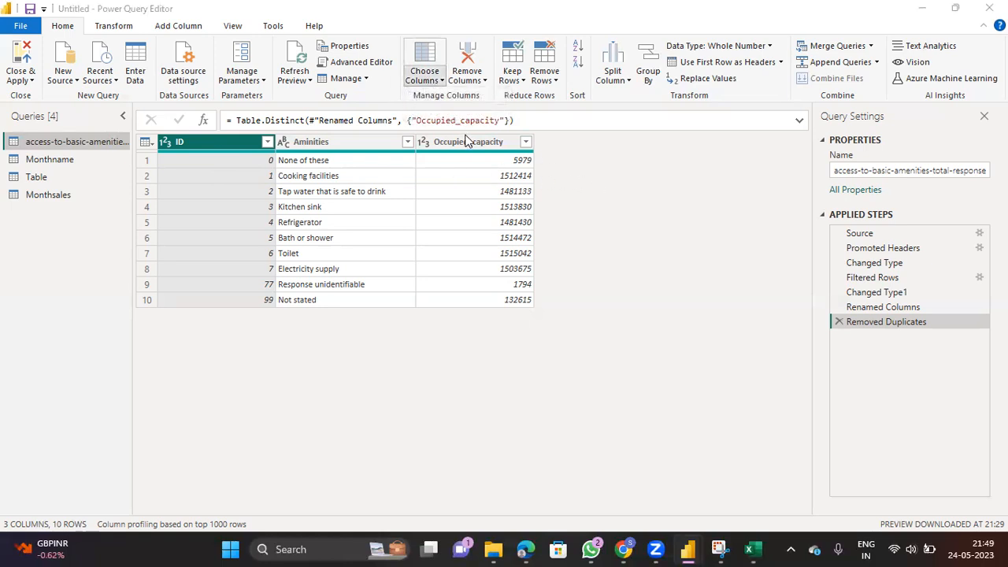
pyautogui.click(449, 131)
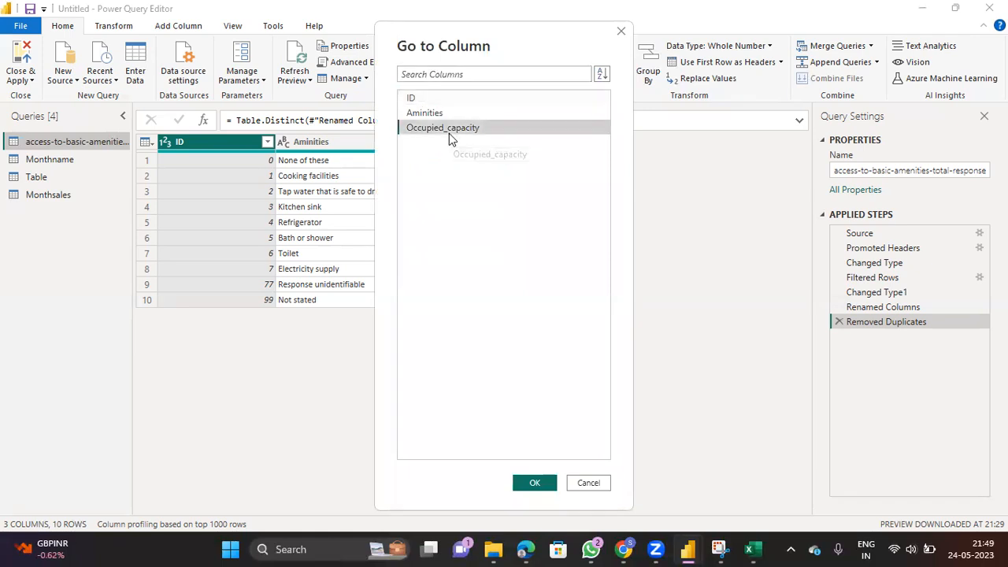
pyautogui.click(533, 484)
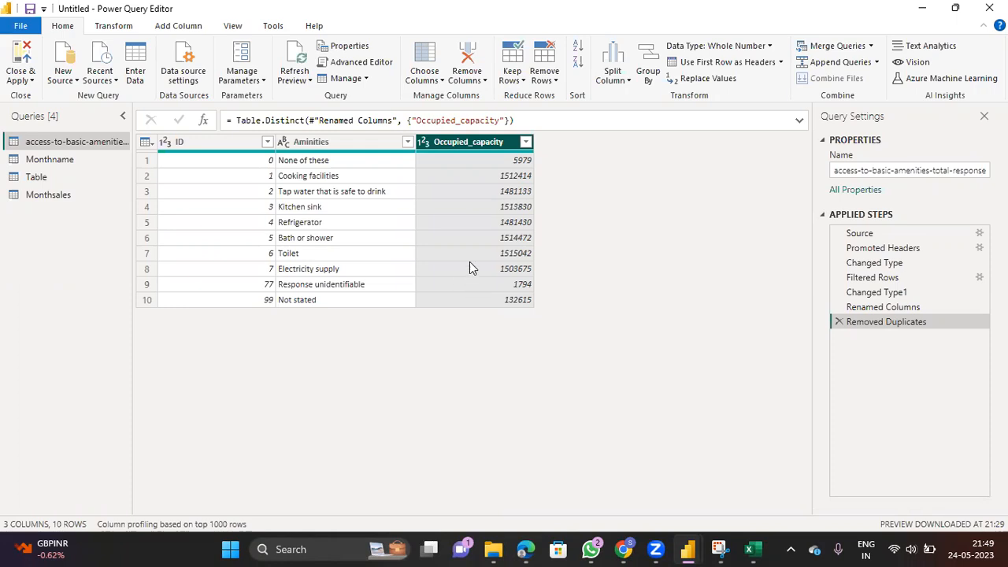
# Open the Monthsales query, dismiss the CONNECTION Client window, and promote the query's first row to headers twice.
pyautogui.click(49, 197)
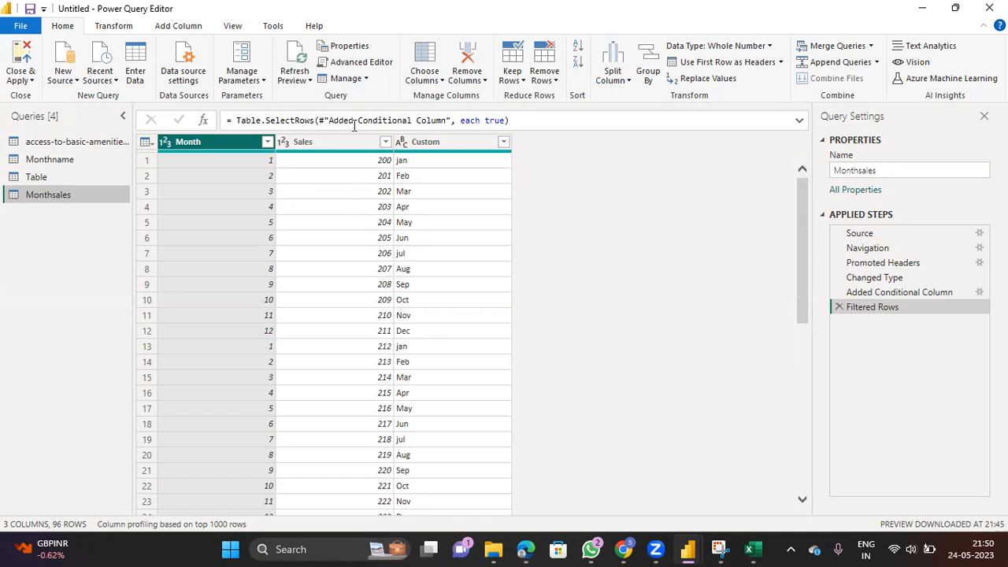
pyautogui.click(347, 78)
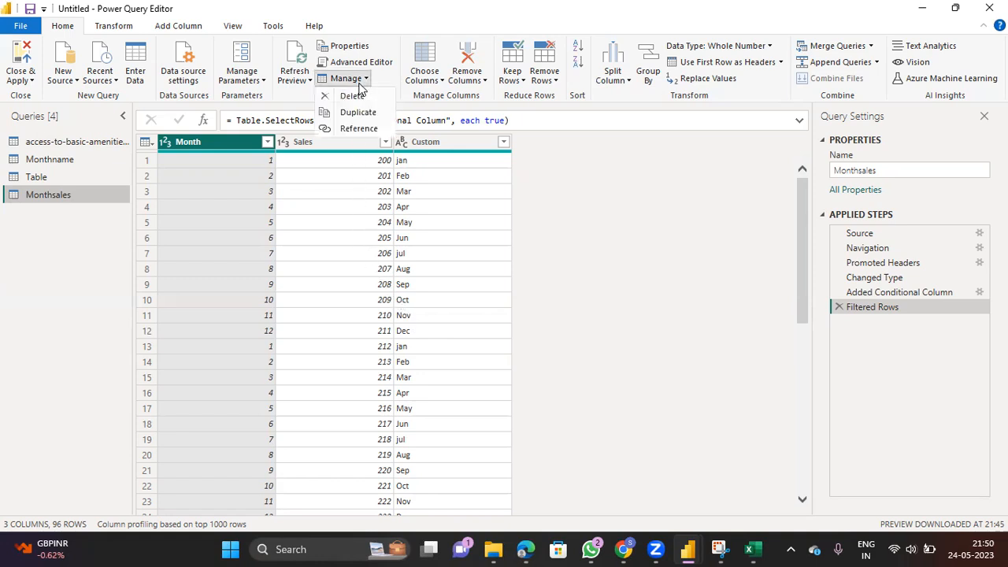
pyautogui.click(561, 201)
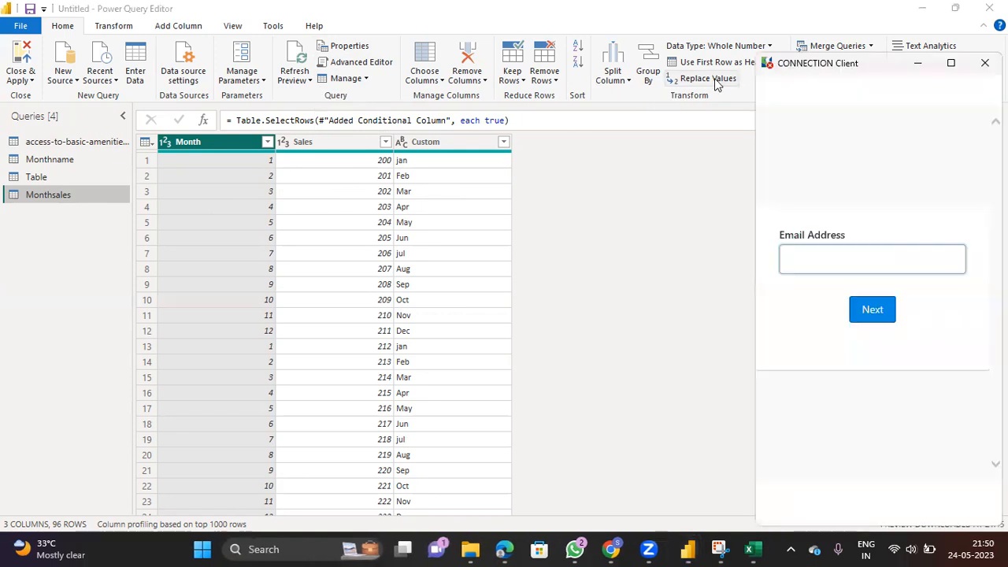
pyautogui.click(984, 63)
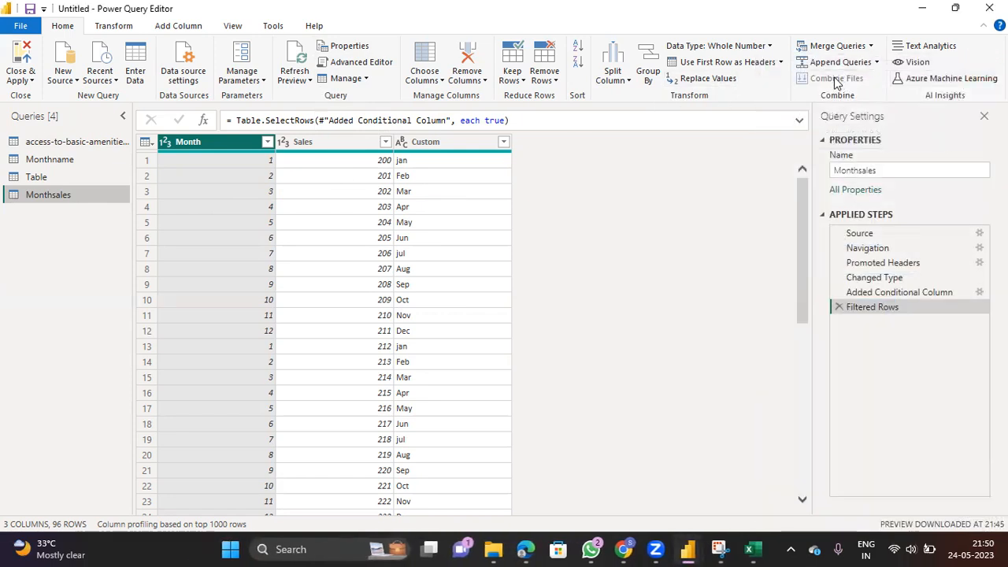
pyautogui.click(736, 63)
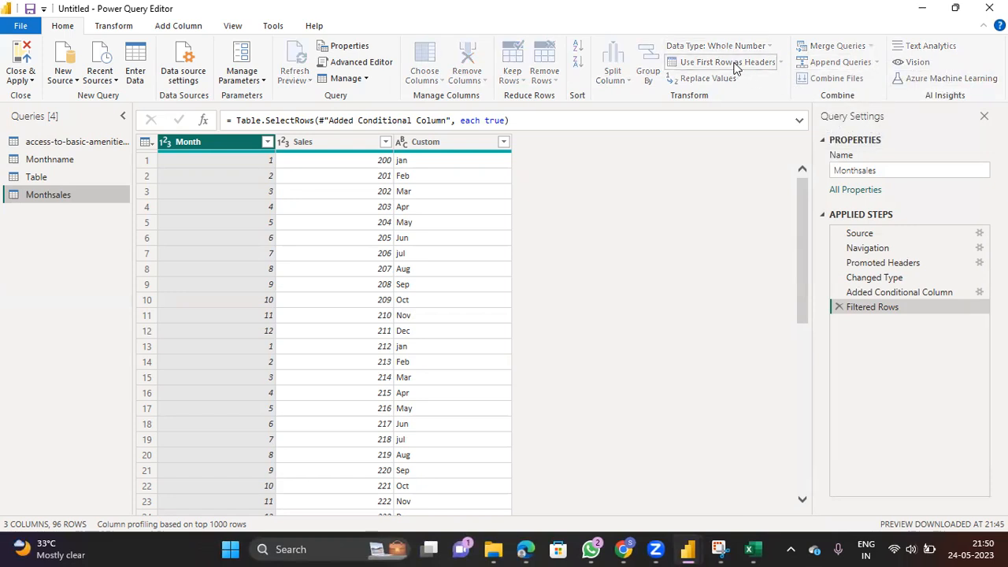
pyautogui.click(777, 62)
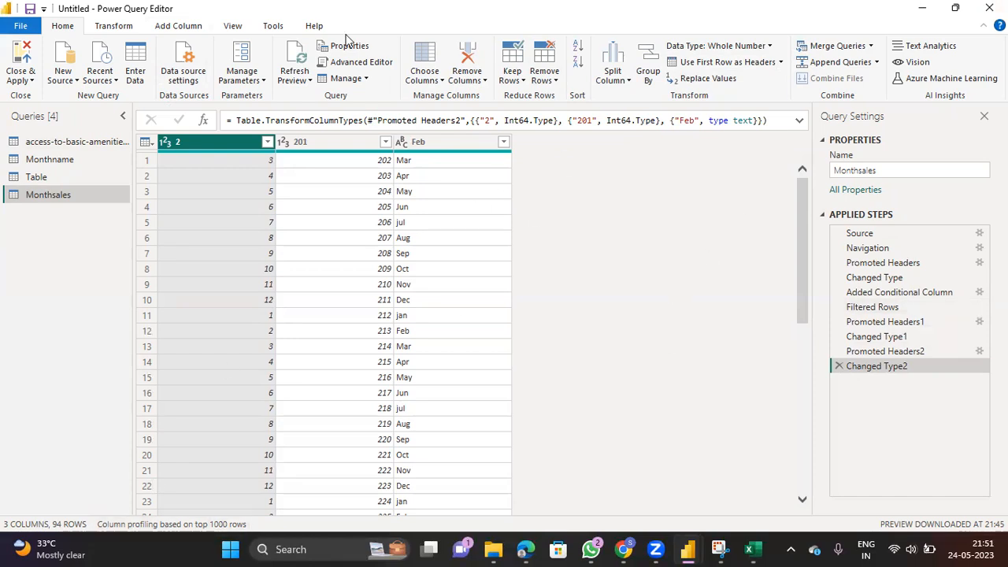
pyautogui.click(180, 30)
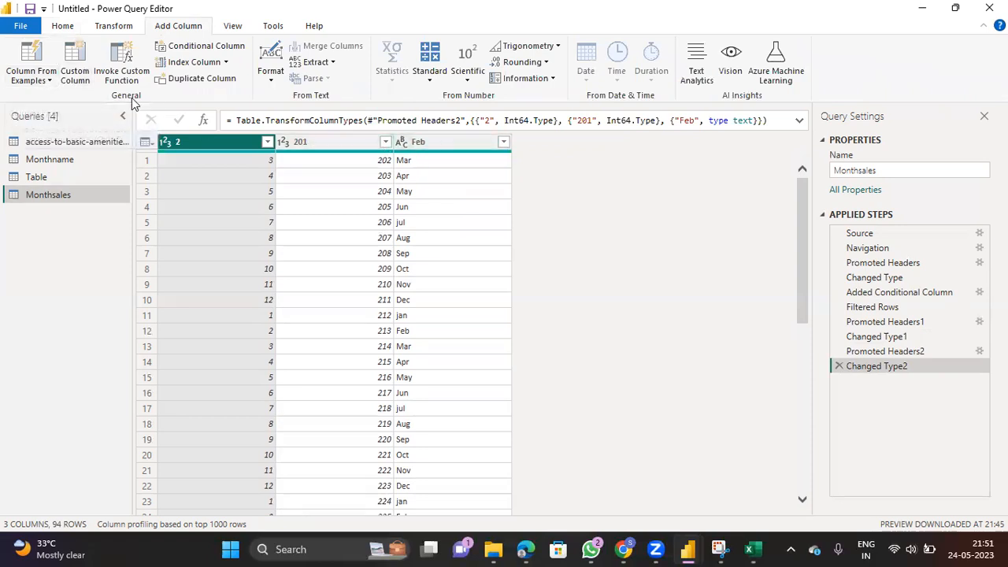
pyautogui.click(73, 78)
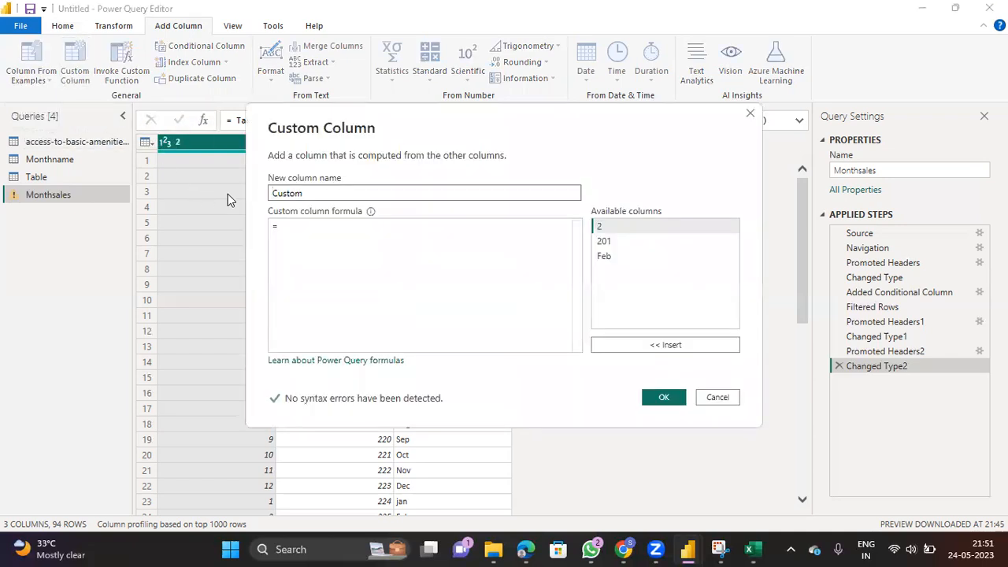
pyautogui.click(315, 193)
pyautogui.click(299, 226)
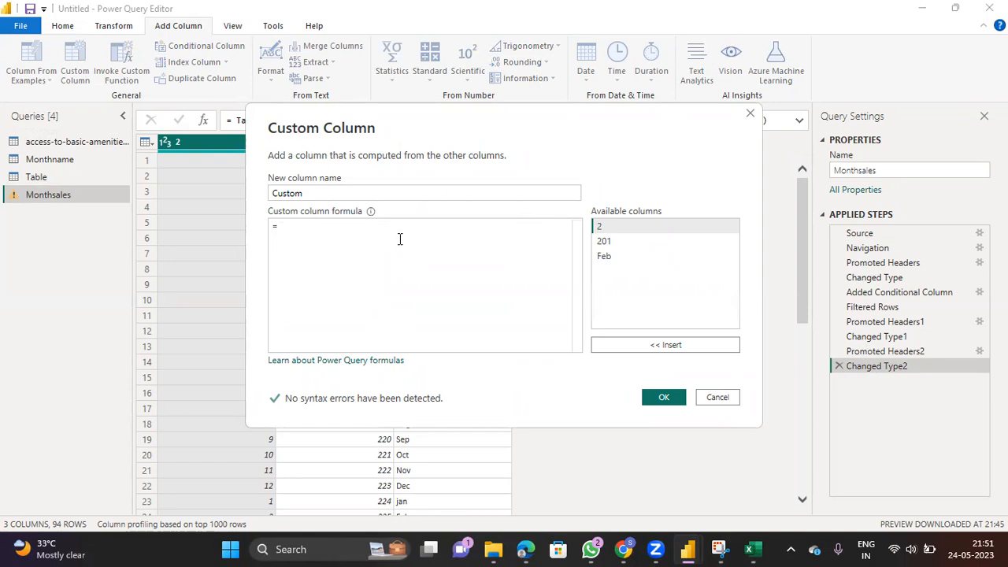
pyautogui.write('Fe')
pyautogui.press('BackSpace')
pyautogui.press('BackSpace')
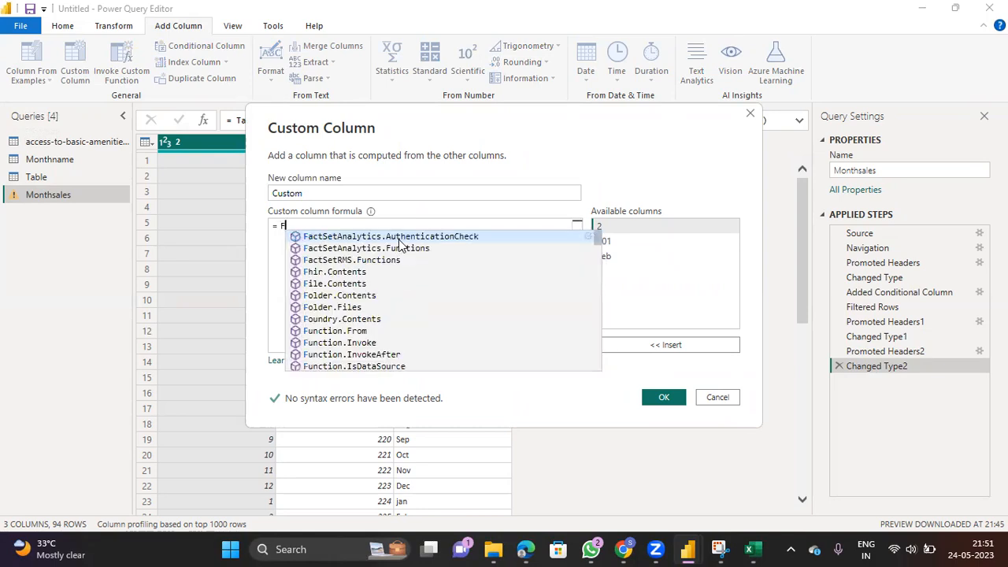
pyautogui.click(717, 397)
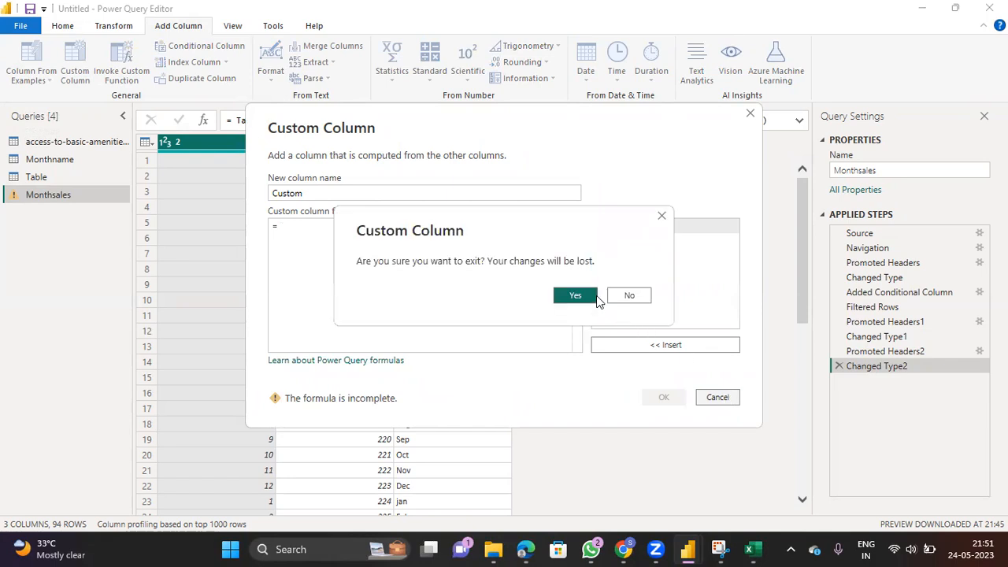
pyautogui.click(586, 298)
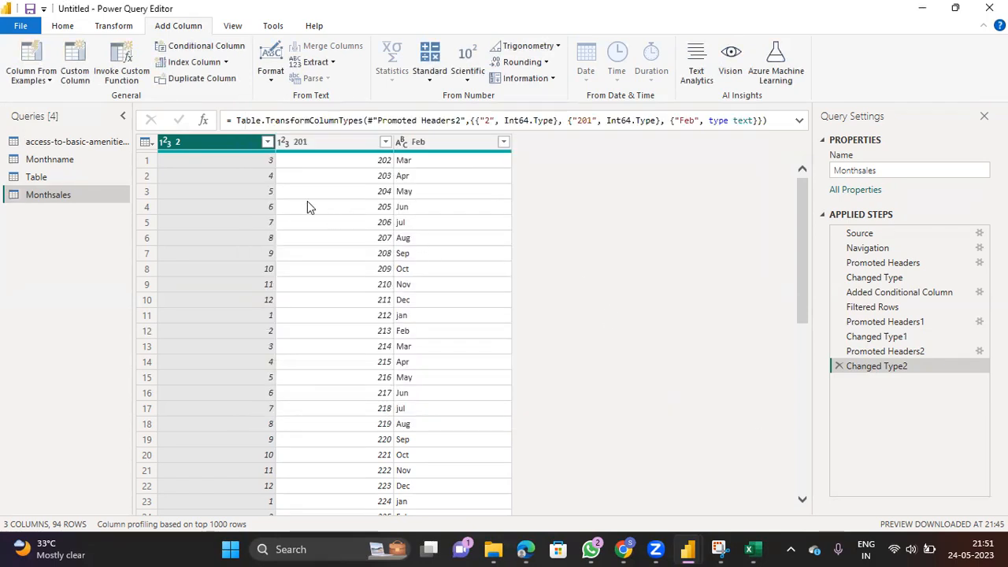
pyautogui.doubleClick(206, 145)
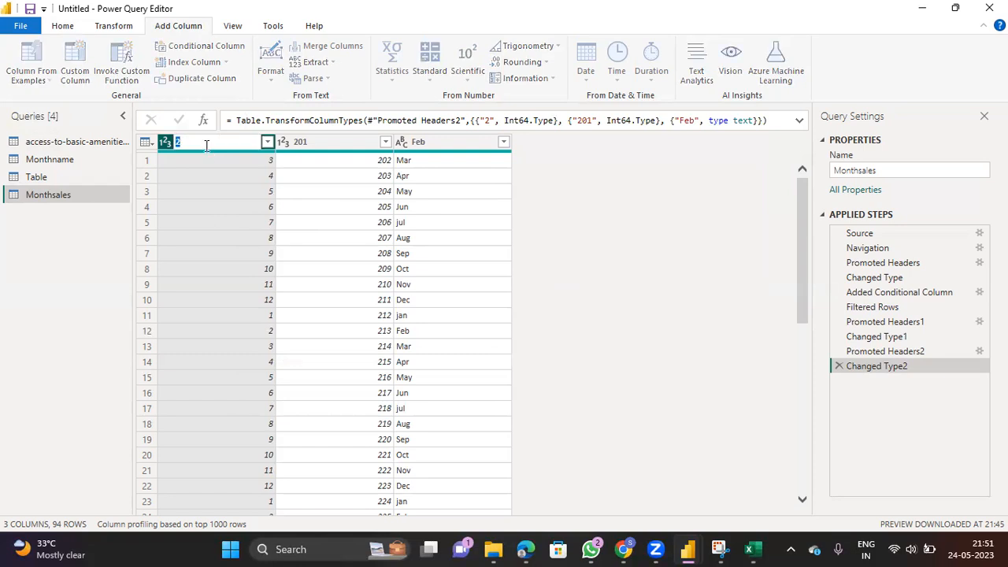
pyautogui.press('Return')
pyautogui.scroll(-2, 211, 241)
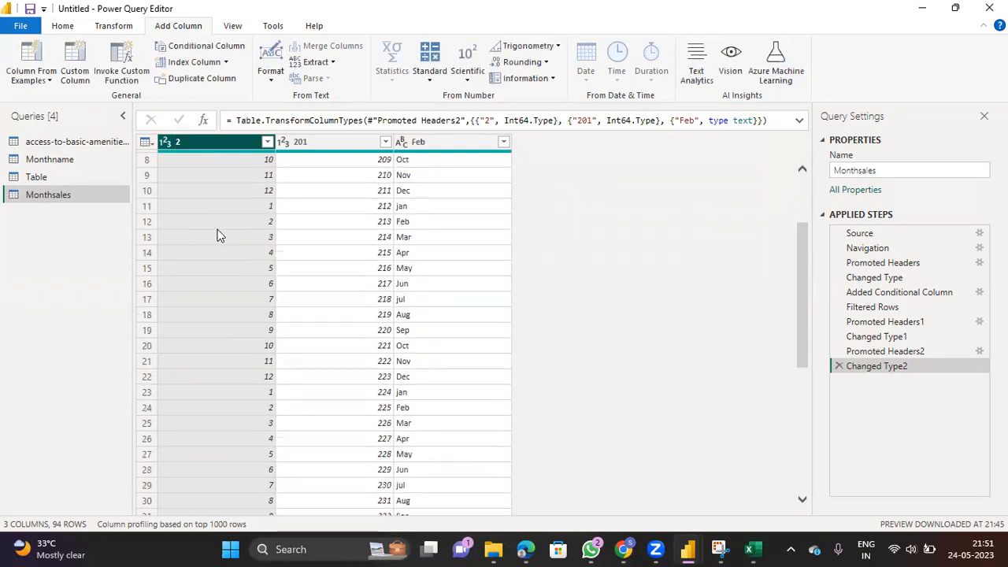
pyautogui.scroll(3, 220, 236)
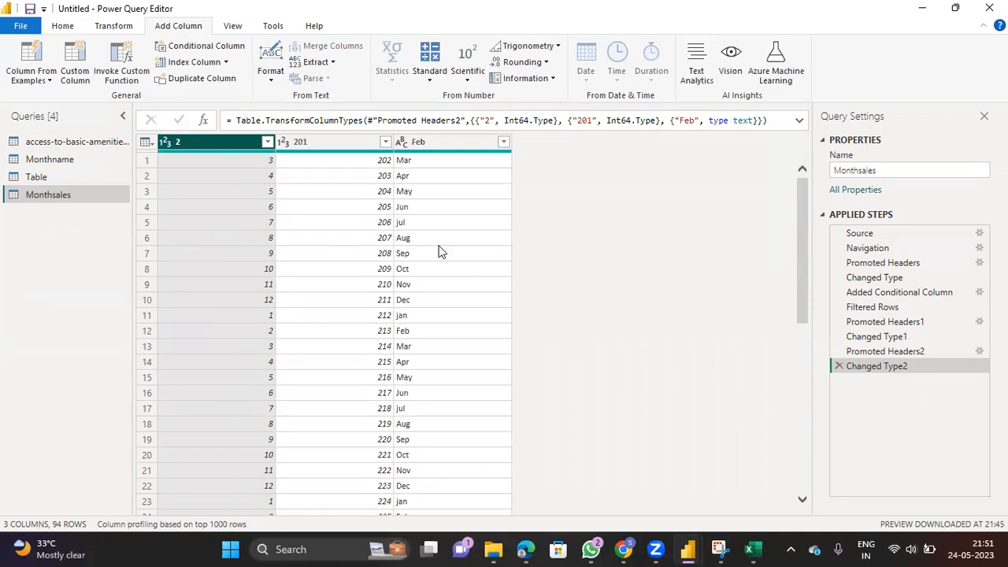
# Remove the Changed Type2, Promoted Headers2, Changed Type1 and Promoted Headers1 steps from the Monthsales query.
pyautogui.click(838, 367)
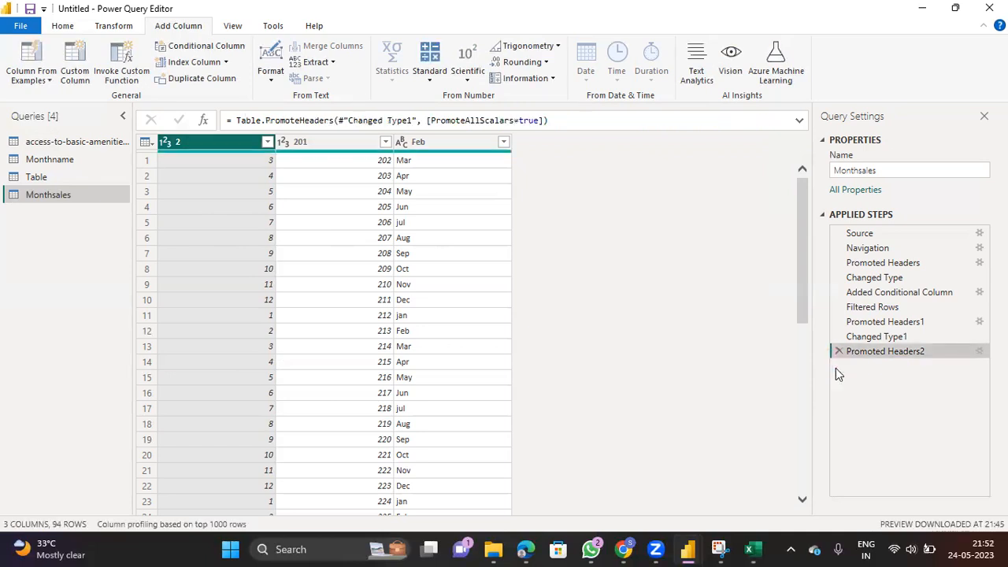
pyautogui.click(839, 352)
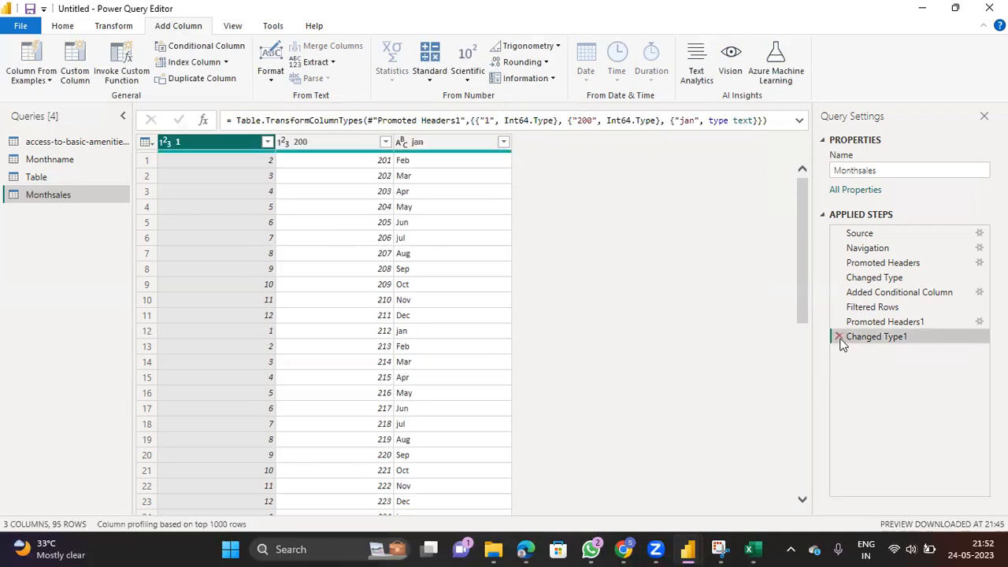
pyautogui.click(839, 337)
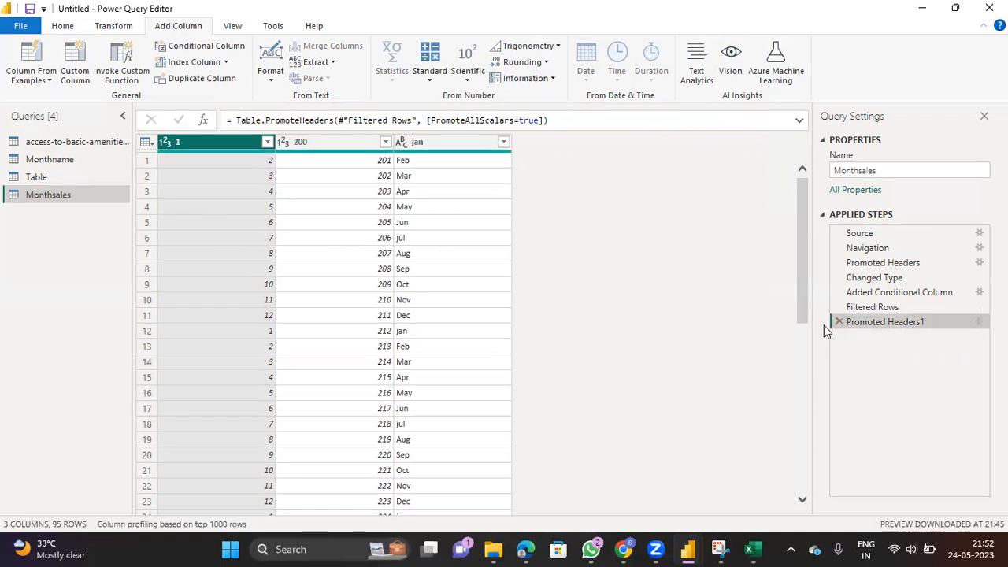
pyautogui.click(839, 321)
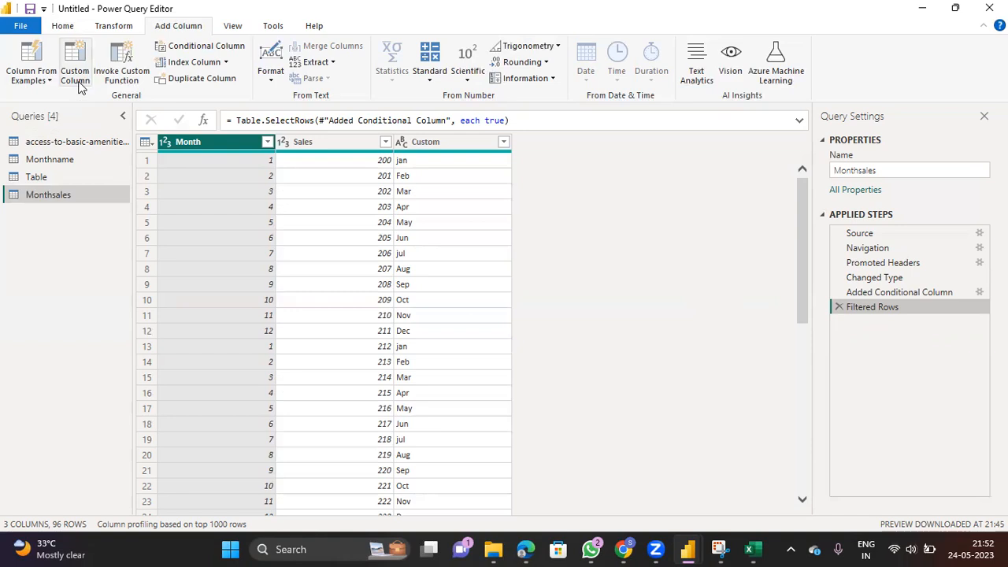
# Add a custom column to the Monthsales query that sums two existing columns with the formula [Month] + [Sales].
pyautogui.doubleClick(335, 142)
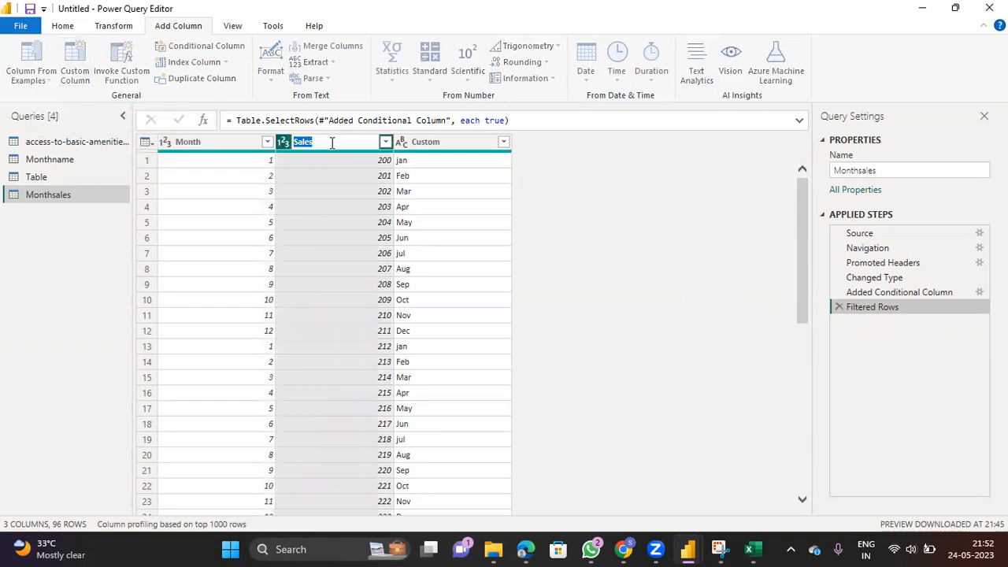
pyautogui.click(441, 145)
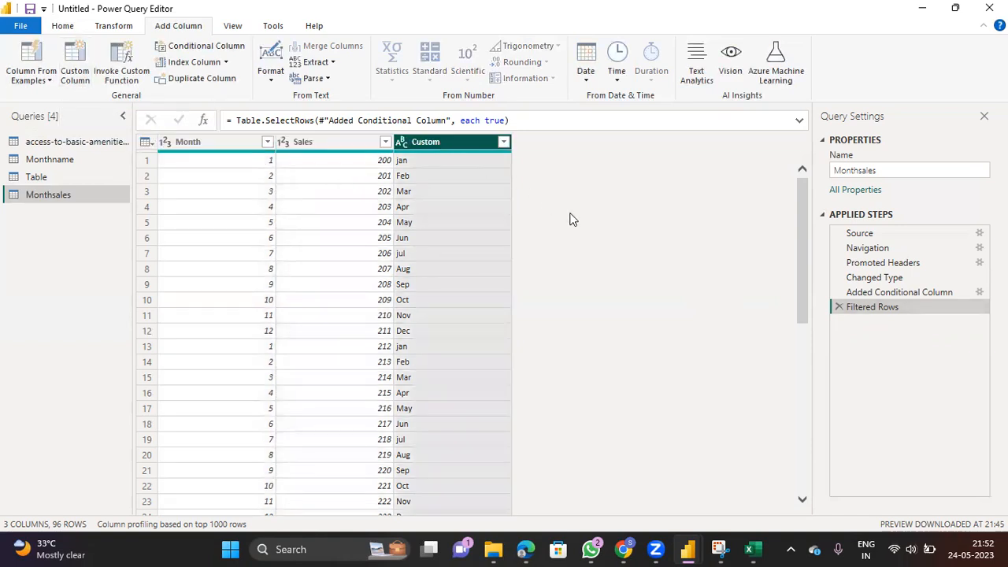
pyautogui.click(76, 75)
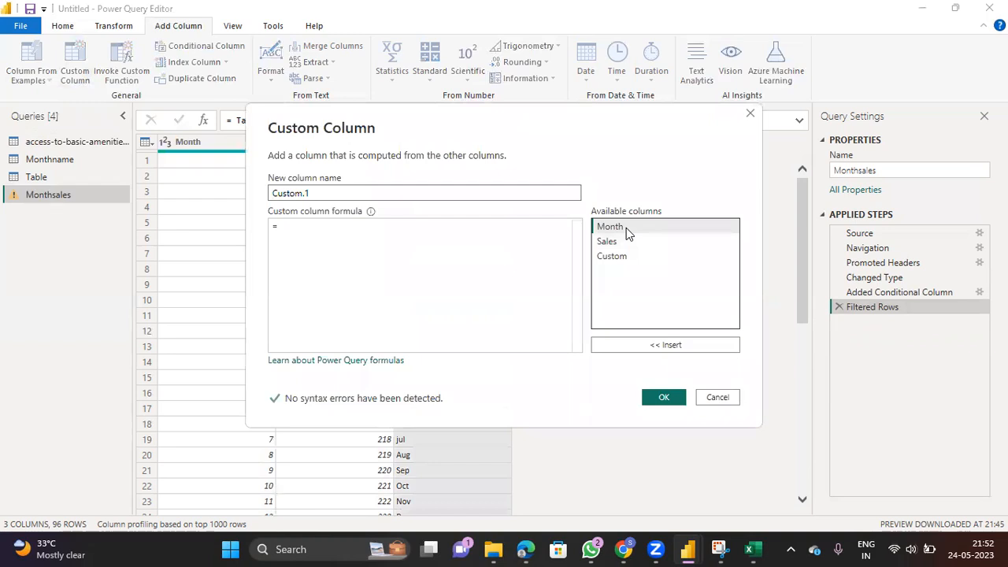
pyautogui.click(338, 230)
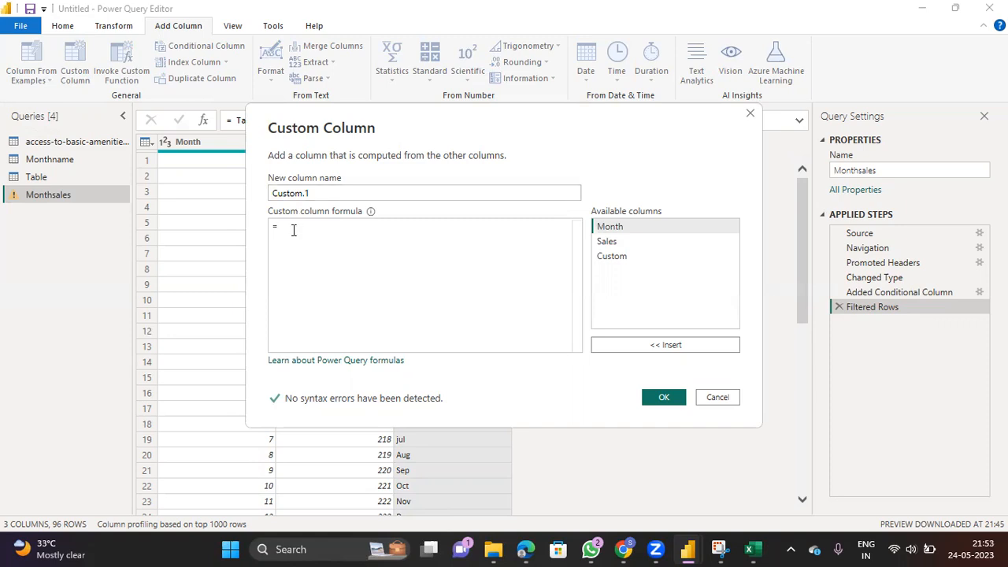
pyautogui.click(600, 226)
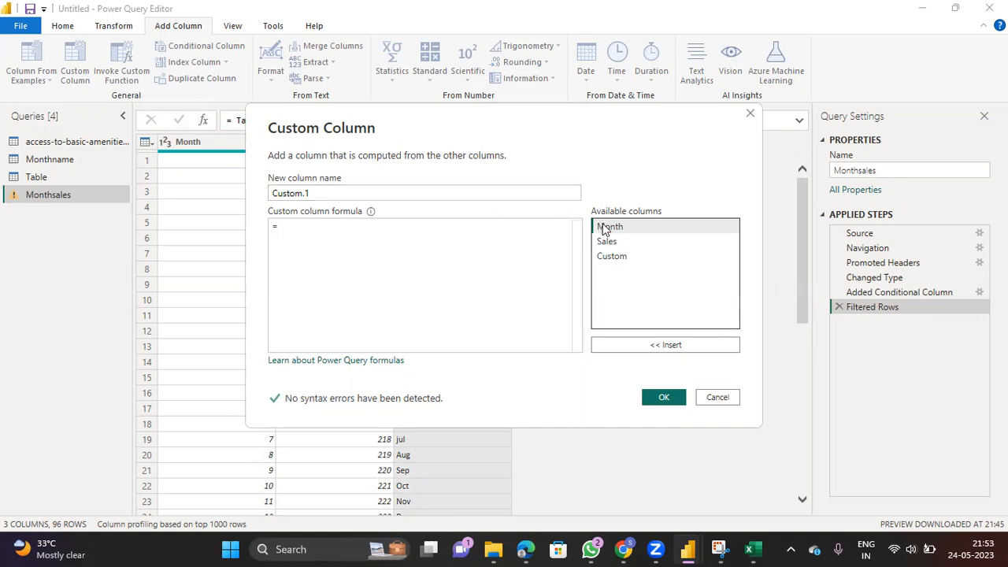
pyautogui.click(341, 227)
pyautogui.write('Month')
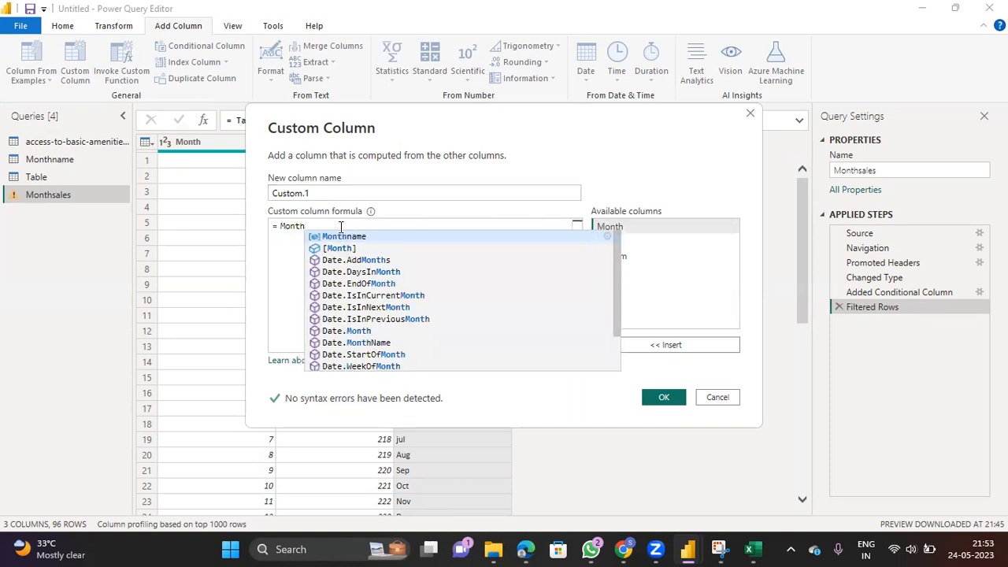
pyautogui.click(347, 249)
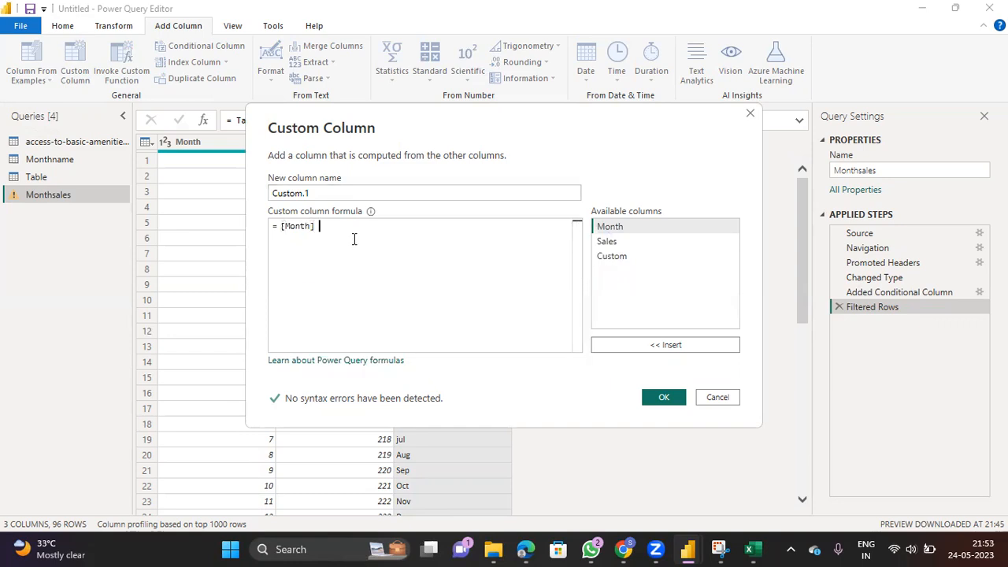
pyautogui.write('+')
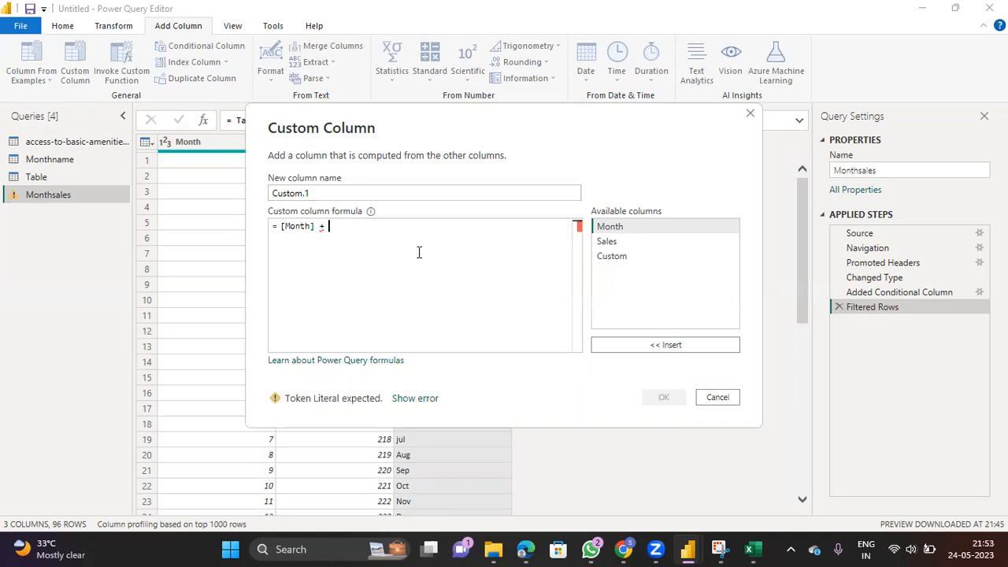
pyautogui.doubleClick(608, 242)
pyautogui.click(662, 397)
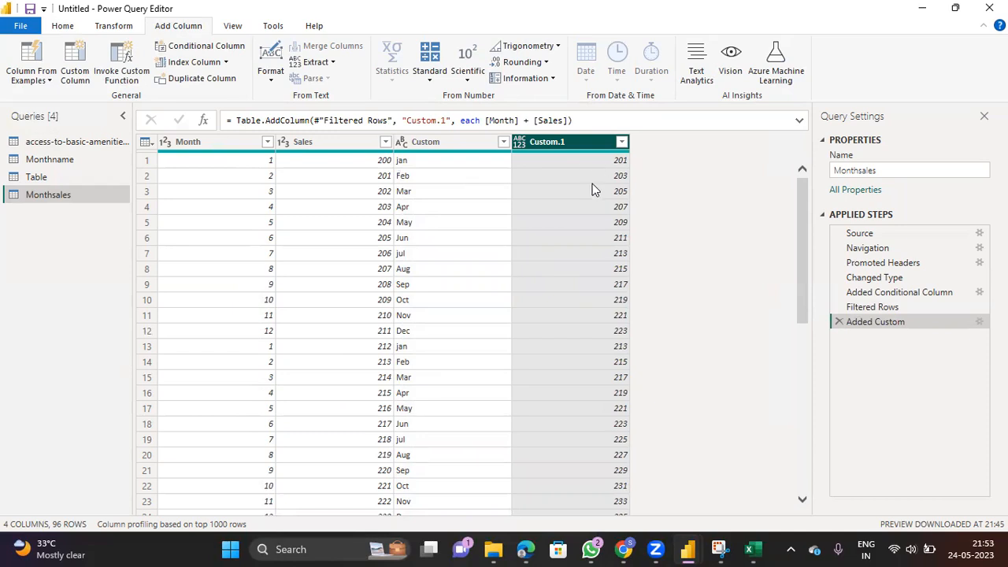
pyautogui.scroll(-2, 592, 189)
pyautogui.scroll(2, 592, 189)
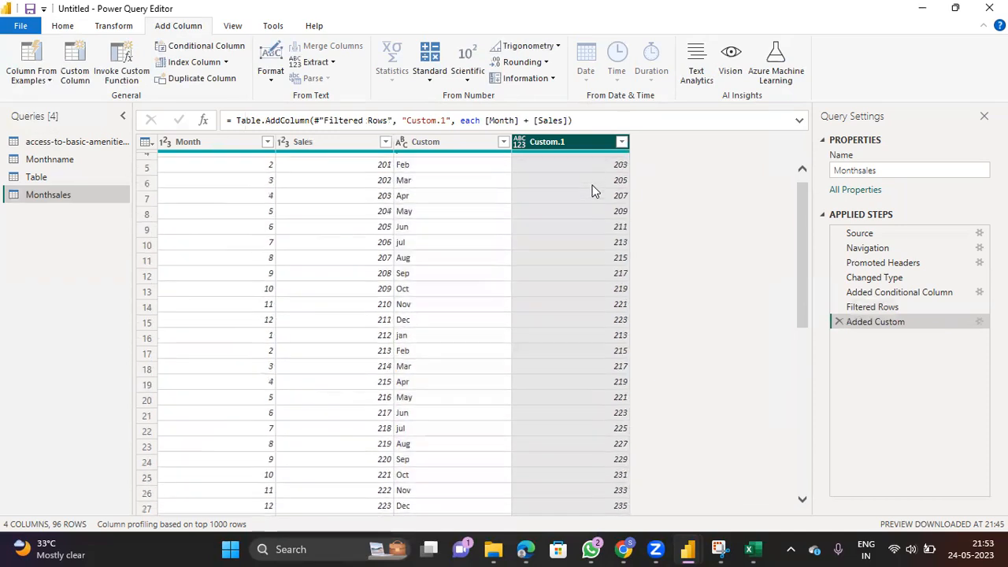